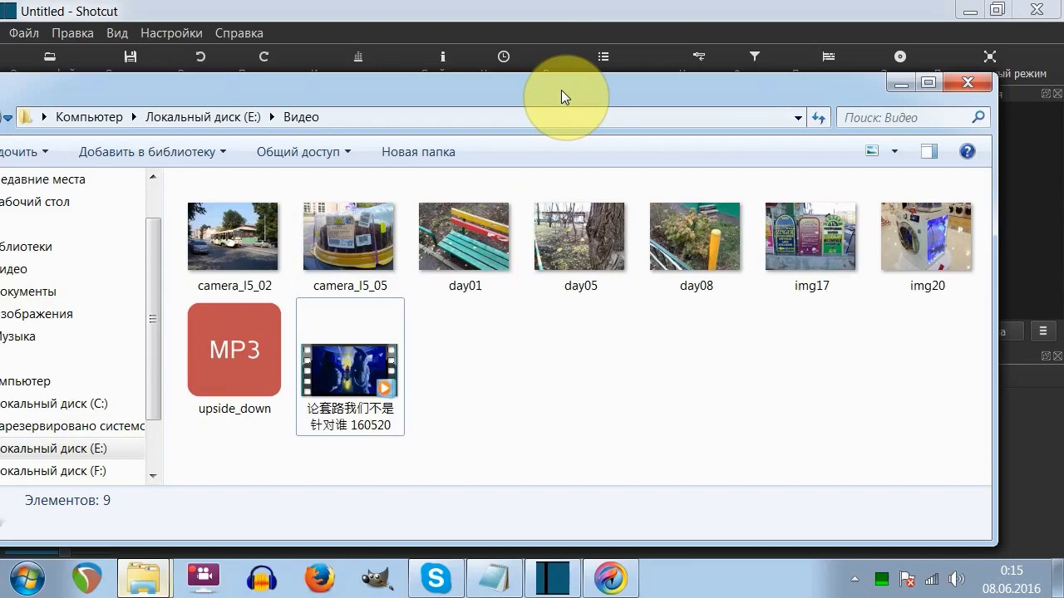
# Try to load the video 论套路我们不是针对谁 160520 from the Видео folder into the preview player.
pyautogui.moveTo(498, 91); pyautogui.dragTo(789, 123)
pyautogui.moveTo(507, 124); pyautogui.dragTo(803, 133)
pyautogui.moveTo(938, 135); pyautogui.dragTo(815, 105)
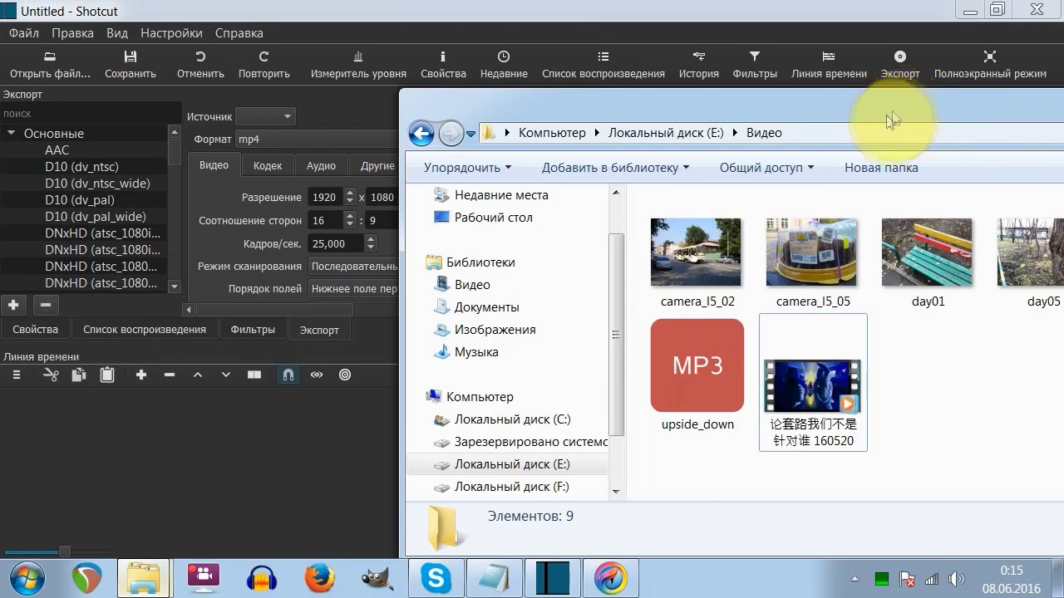
pyautogui.moveTo(669, 112); pyautogui.dragTo(819, 73)
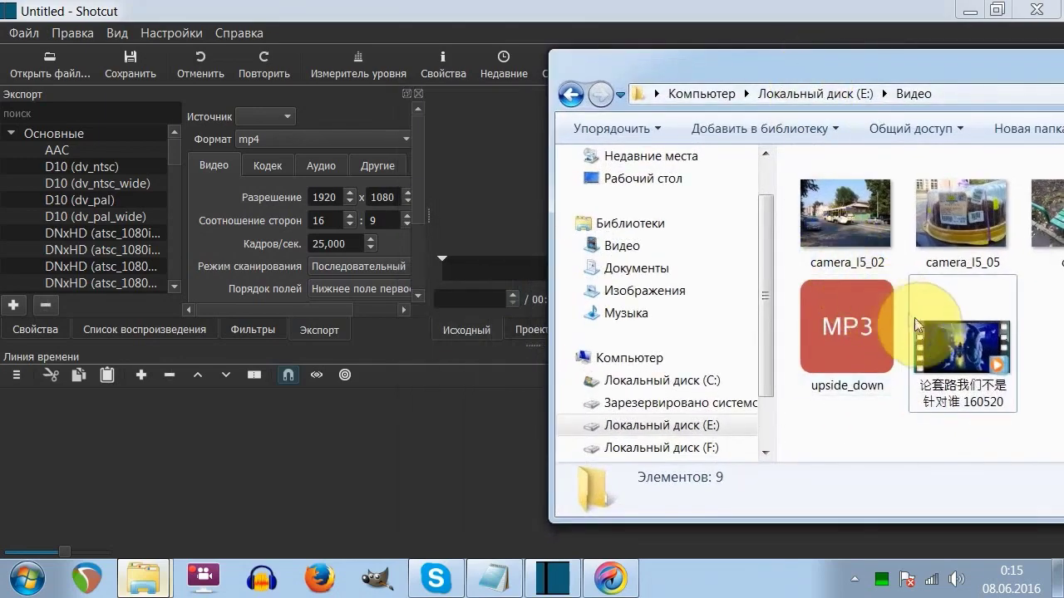
pyautogui.click(911, 313)
pyautogui.moveTo(957, 354); pyautogui.dragTo(503, 190)
pyautogui.moveTo(741, 83); pyautogui.dragTo(106, 190)
pyautogui.moveTo(737, 187); pyautogui.dragTo(429, 93)
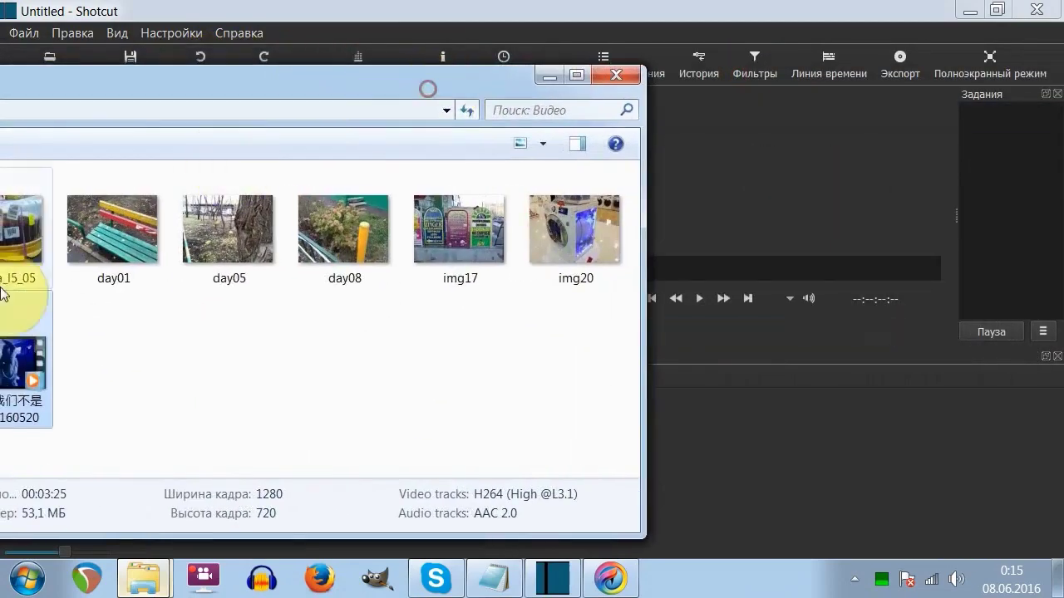
pyautogui.moveTo(21, 399); pyautogui.dragTo(769, 191)
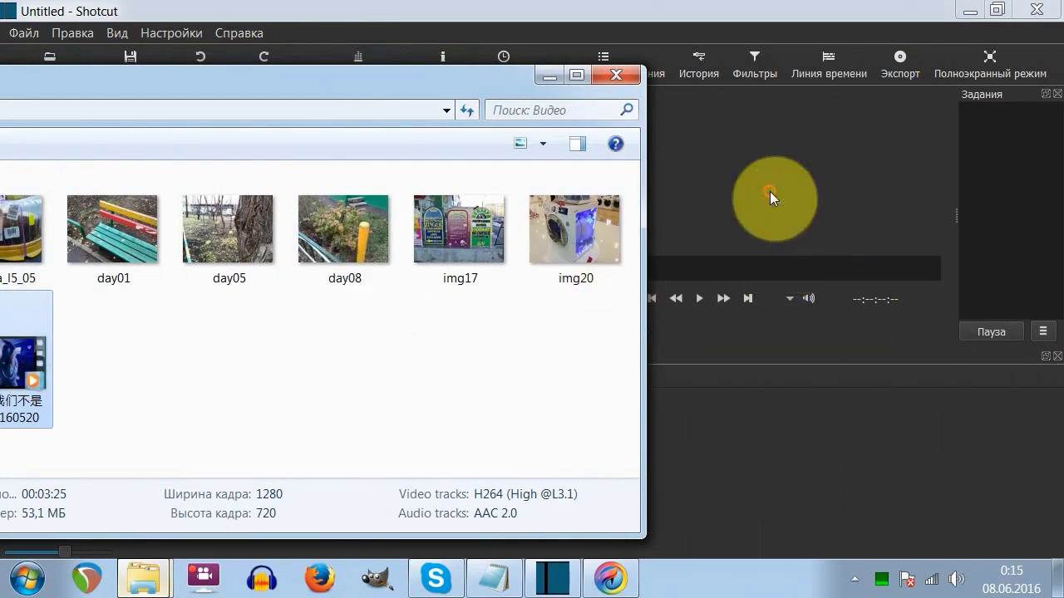
pyautogui.moveTo(502, 102); pyautogui.dragTo(838, 99)
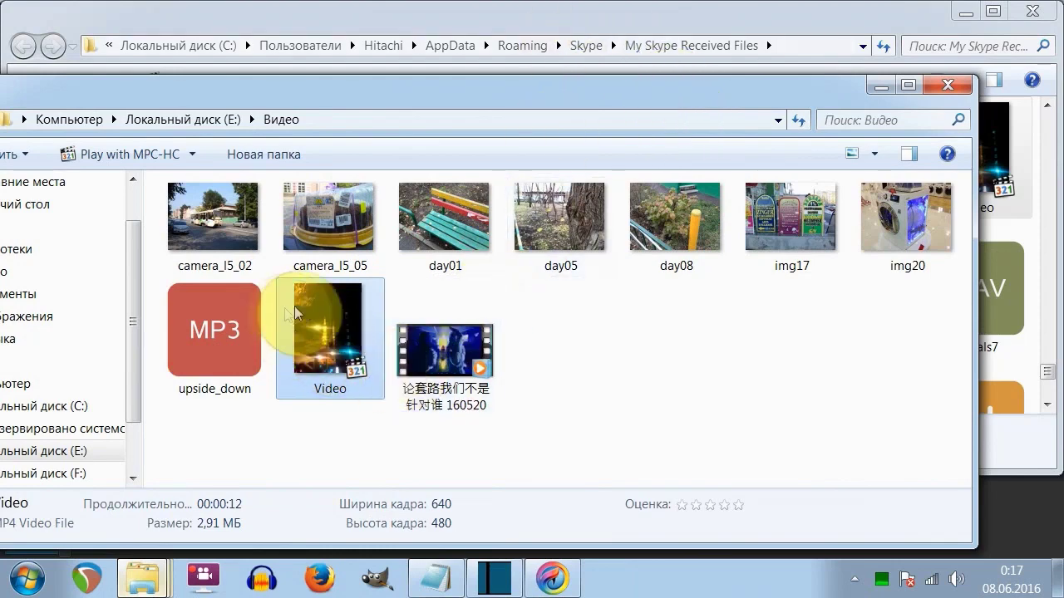
# Try to load the MP4 file Video from the Видео folder into the preview player.
pyautogui.moveTo(320, 318); pyautogui.dragTo(698, 167)
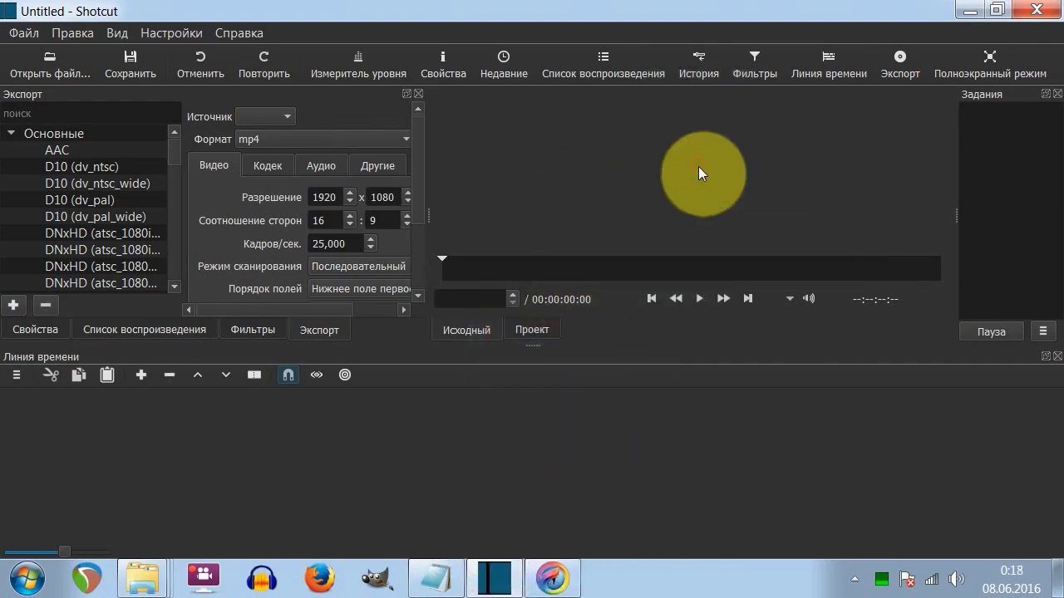
pyautogui.hotkey('alt', 'Tab')
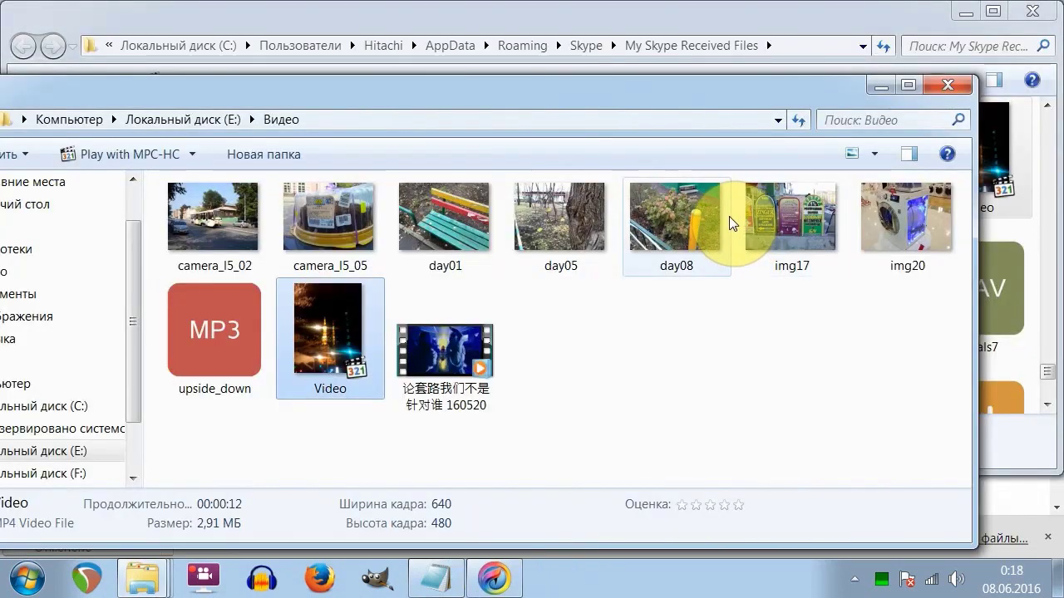
pyautogui.moveTo(725, 216)
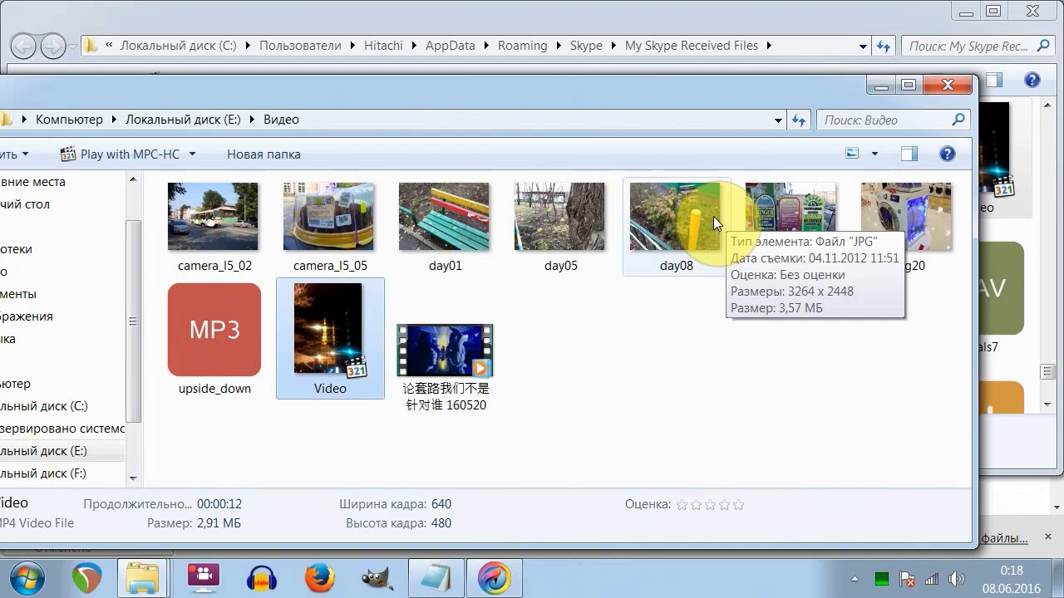
pyautogui.hotkey('alt', 'Tab')
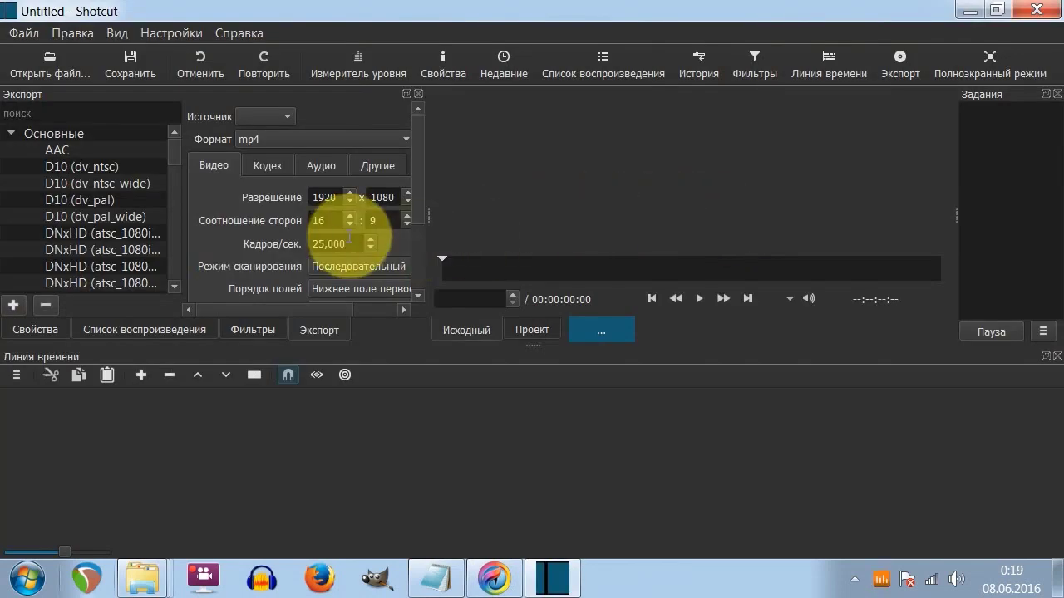
# Load the video file 2015_0707_124554_007 from the Видео folder into the preview player.
pyautogui.moveTo(131, 581)
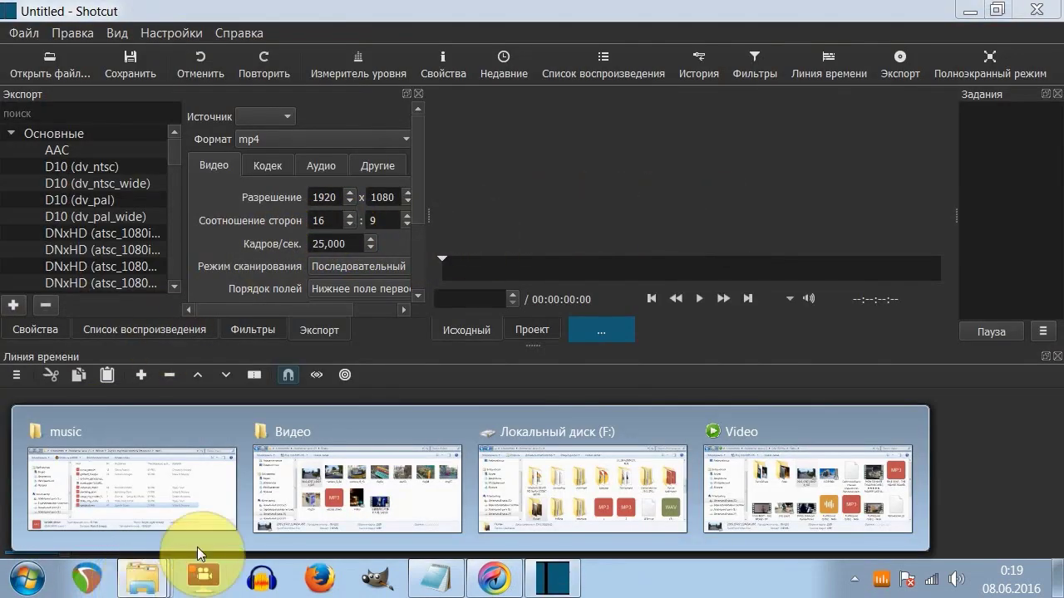
pyautogui.click(416, 502)
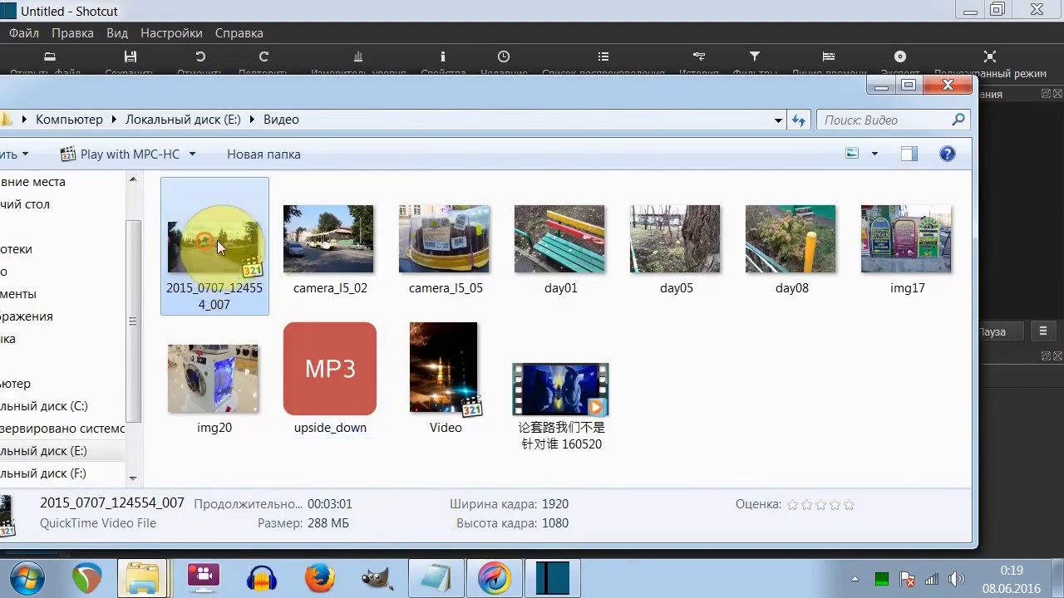
pyautogui.moveTo(441, 101); pyautogui.dragTo(546, 363)
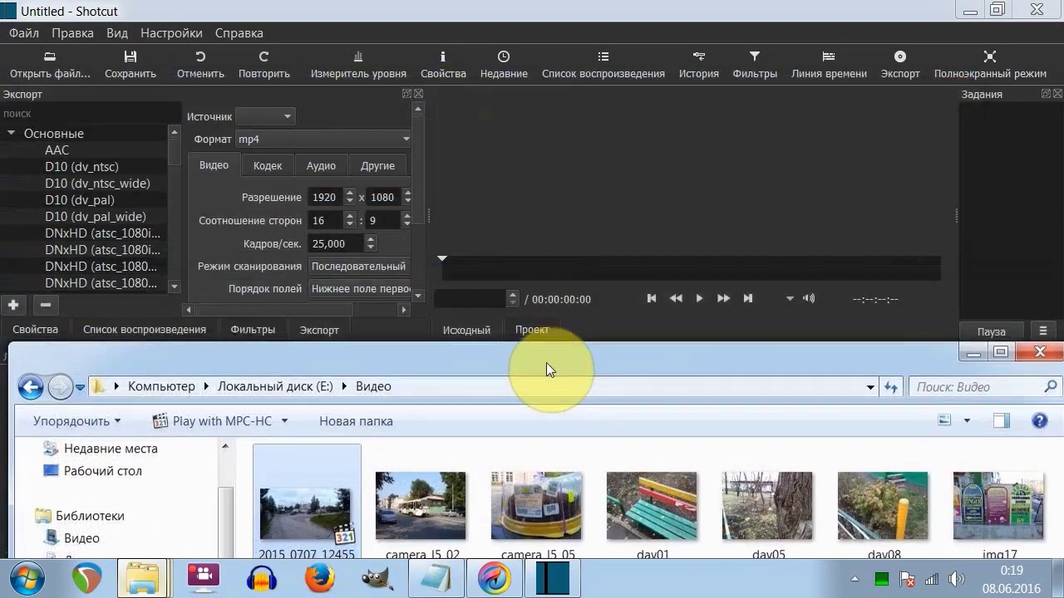
pyautogui.moveTo(367, 475); pyautogui.dragTo(806, 201)
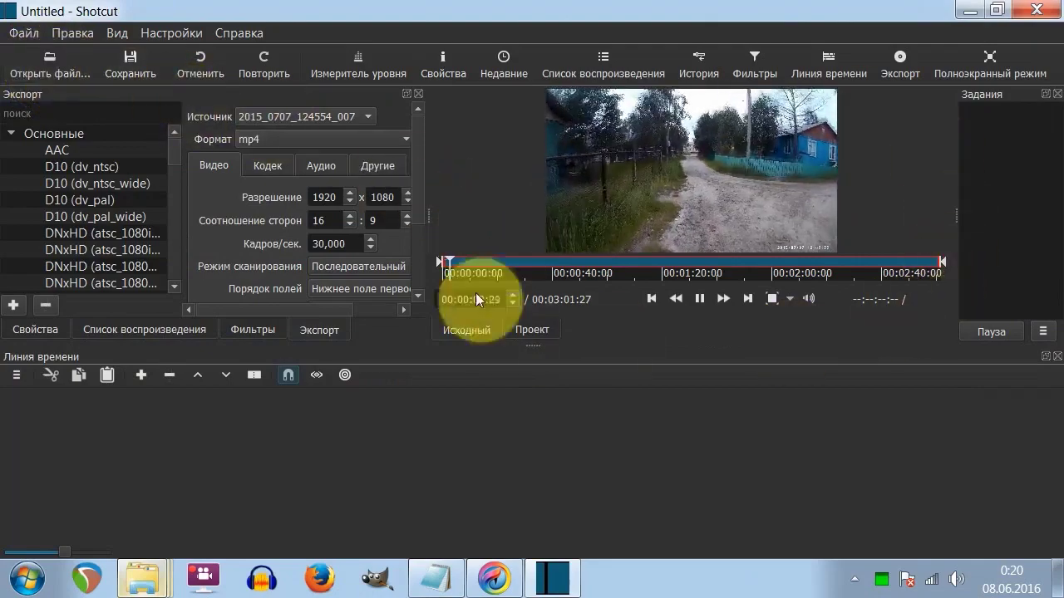
# Pause the preview and place the loaded 2015_0707_124554_007 clip on the empty timeline as video track V1.
pyautogui.click(709, 300)
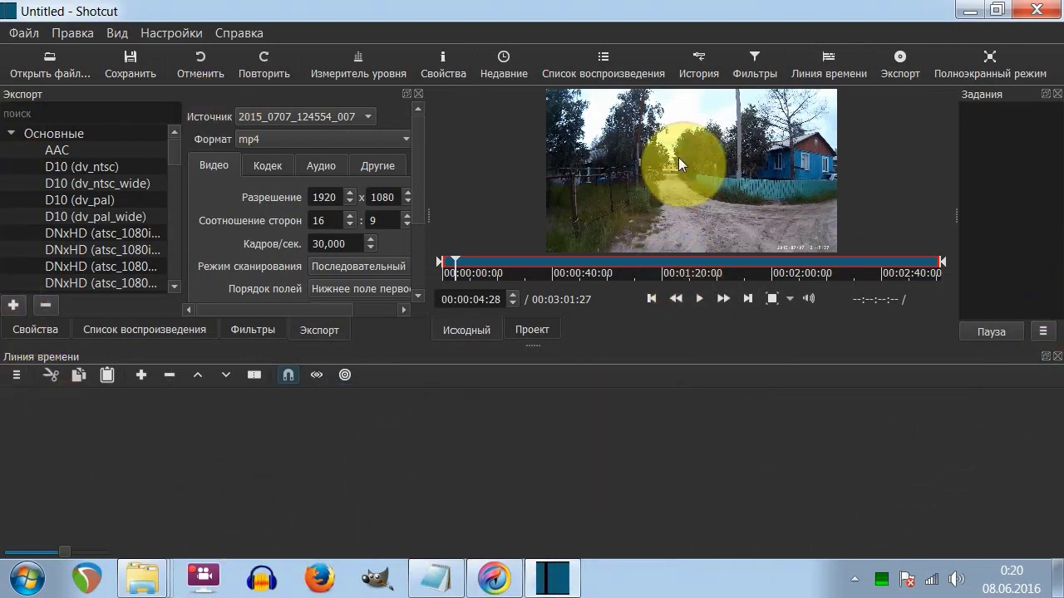
pyautogui.moveTo(683, 171); pyautogui.dragTo(104, 420)
pyautogui.click(746, 299)
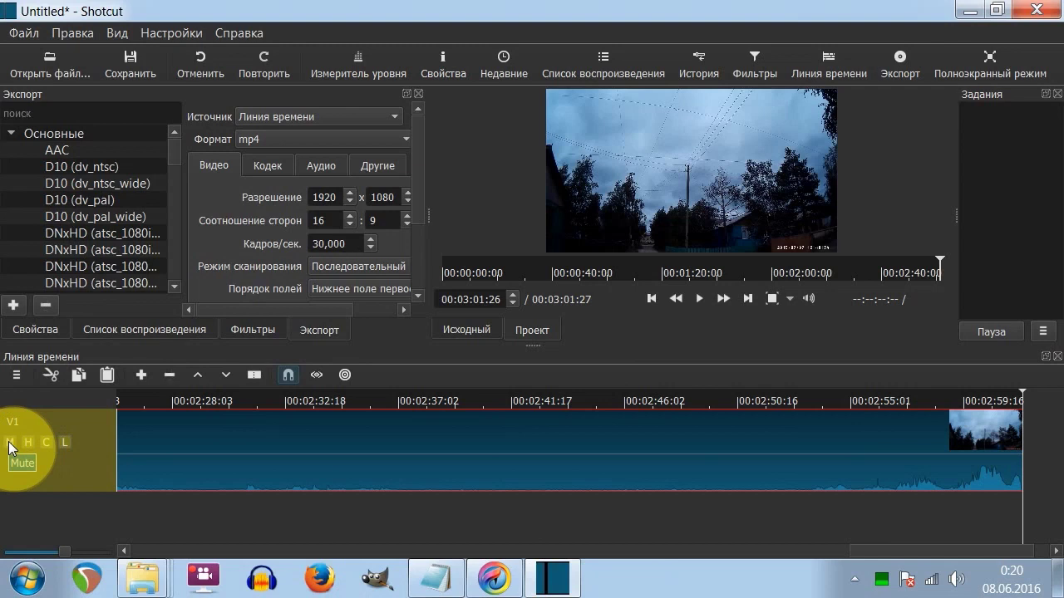
# Mute video track V1 and play a short stretch of the timeline from about 2:45, pausing it again.
pyautogui.click(696, 302)
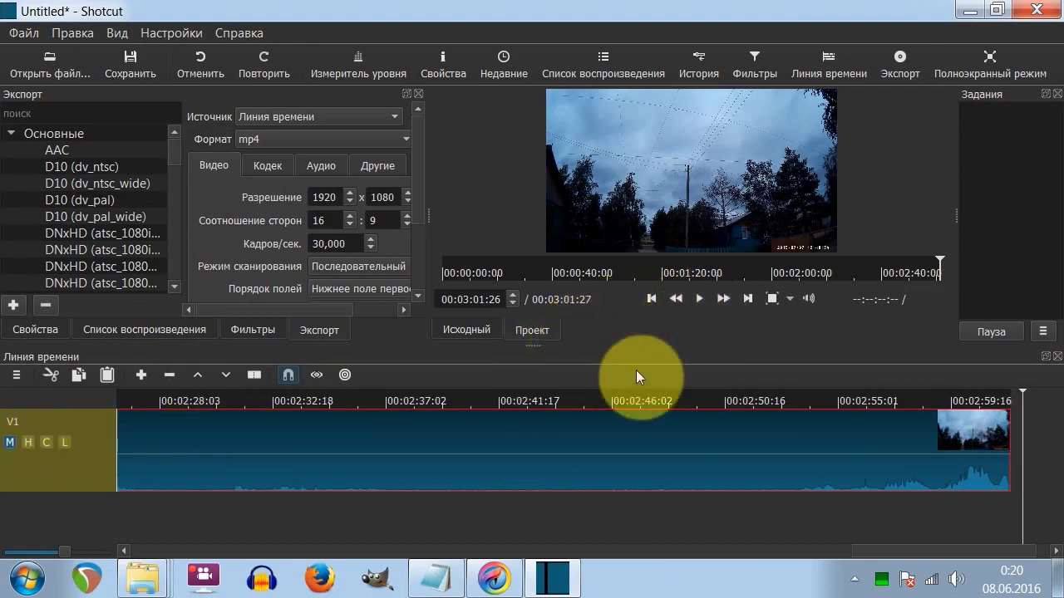
pyautogui.click(595, 399)
pyautogui.click(698, 299)
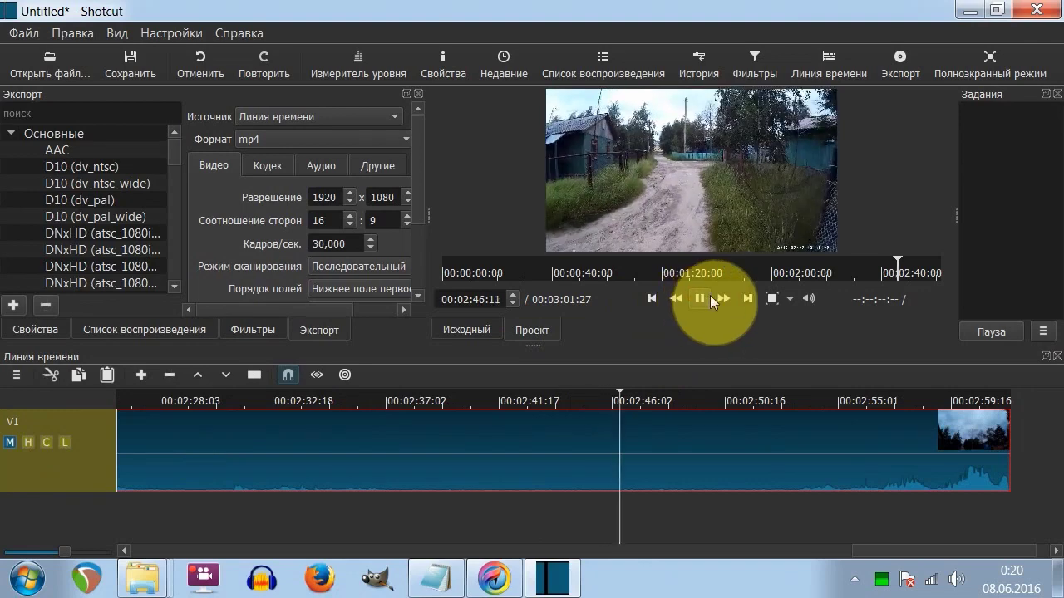
pyautogui.click(700, 298)
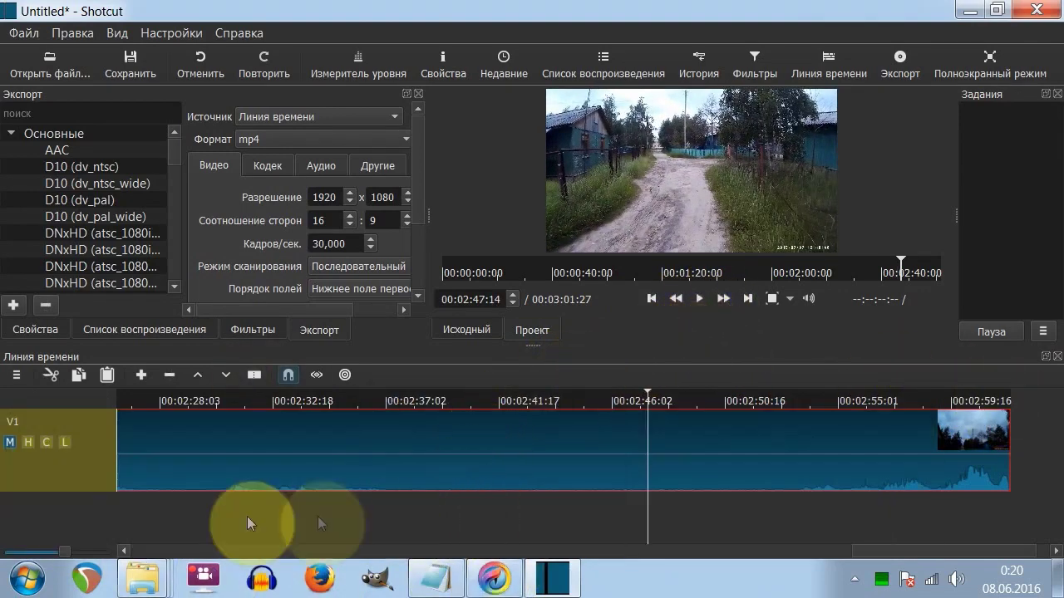
# Load the music file upside_down from the Видео folder into the preview player and pause its playback.
pyautogui.moveTo(142, 577)
pyautogui.click(394, 519)
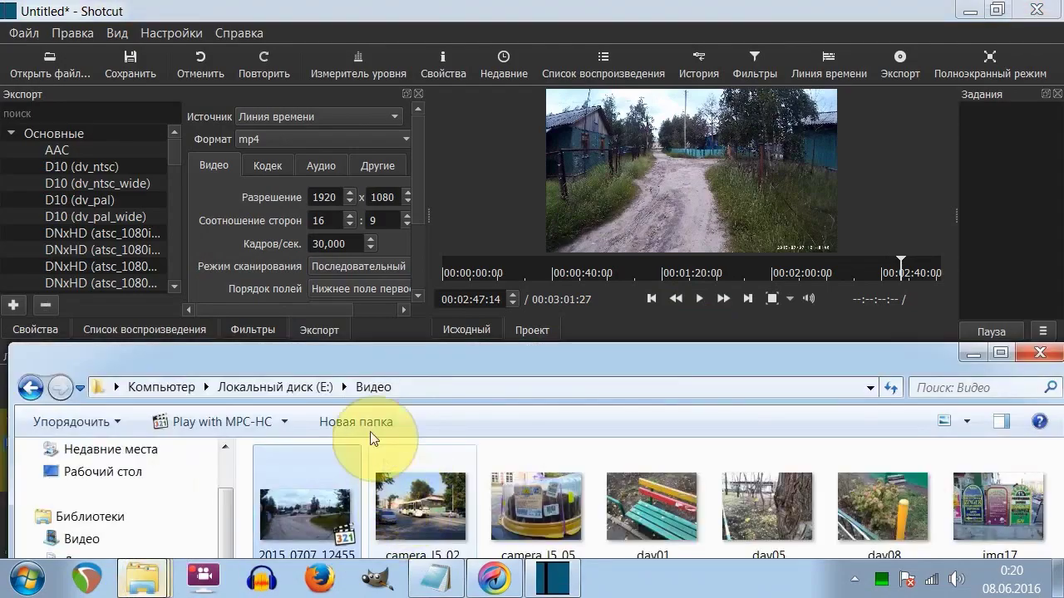
pyautogui.moveTo(380, 342); pyautogui.dragTo(959, 177)
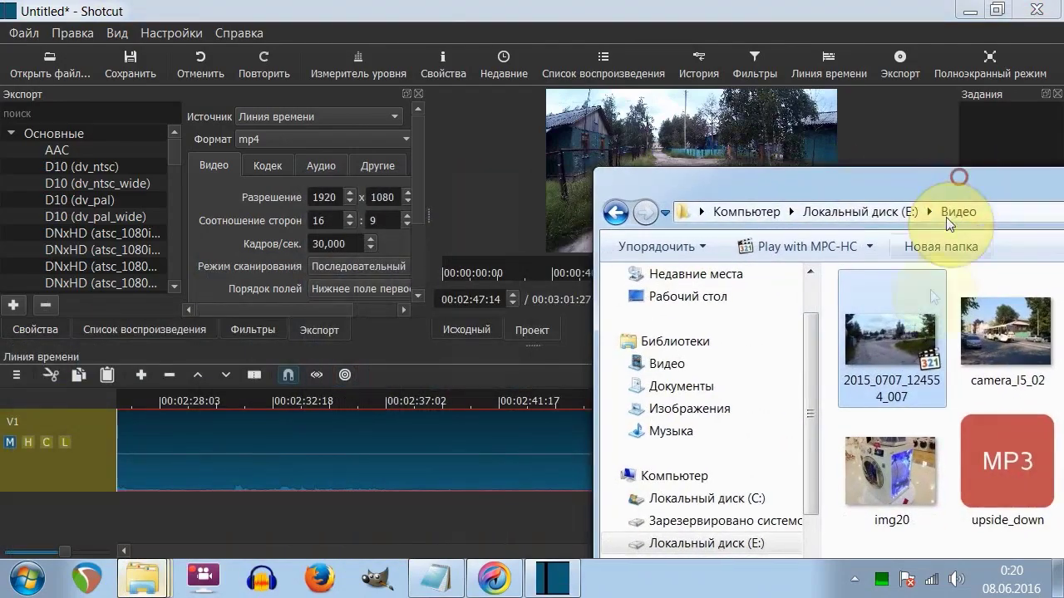
pyautogui.moveTo(993, 453); pyautogui.dragTo(715, 124)
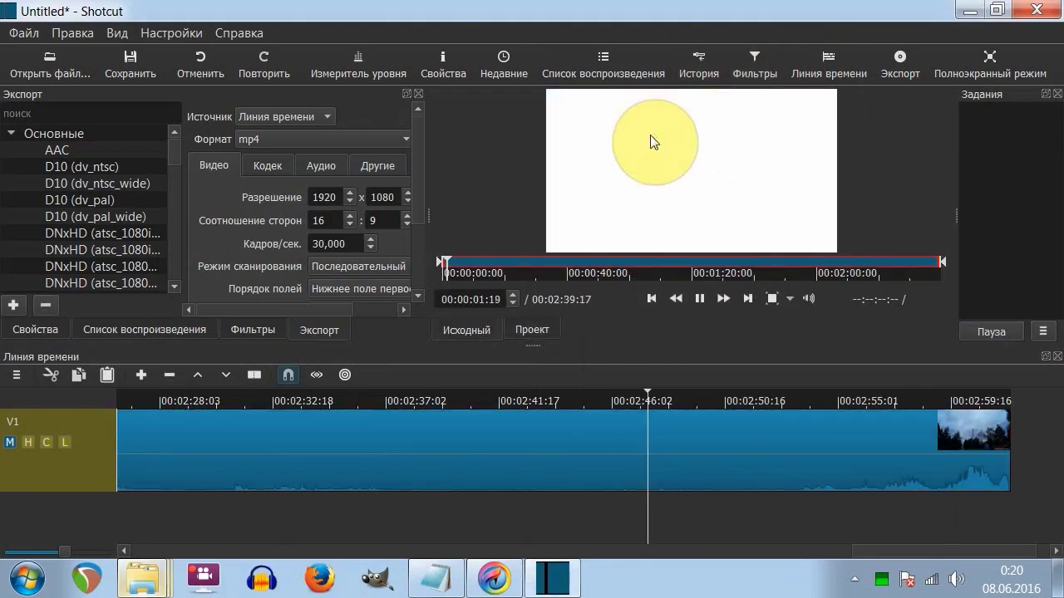
pyautogui.click(701, 297)
# Add an audio track to the timeline and place the loaded upside_down music on it.
pyautogui.moveTo(729, 173); pyautogui.dragTo(169, 511)
pyautogui.rightClick(169, 511)
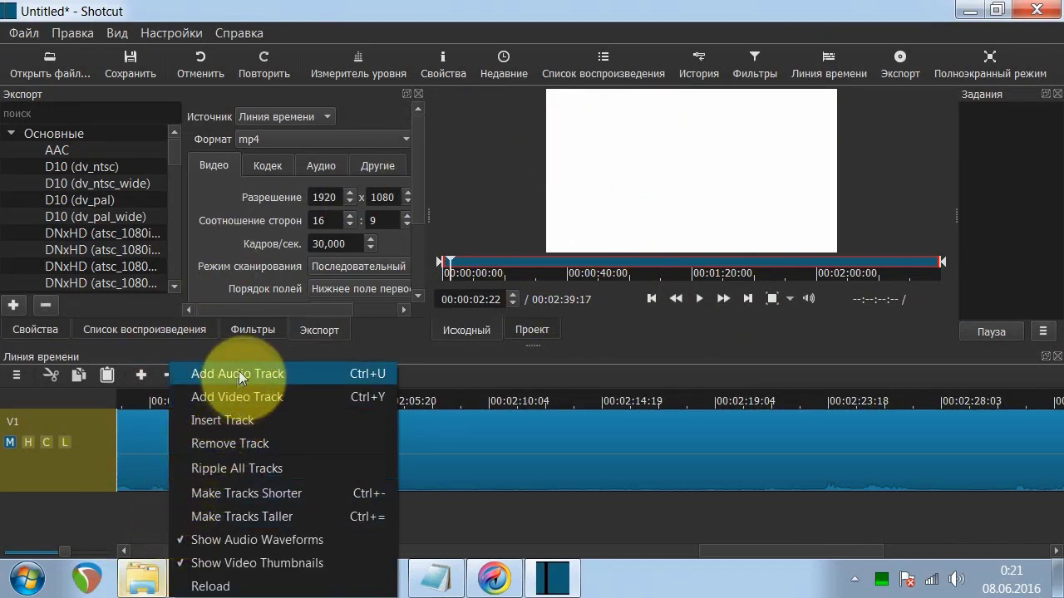
pyautogui.click(279, 380)
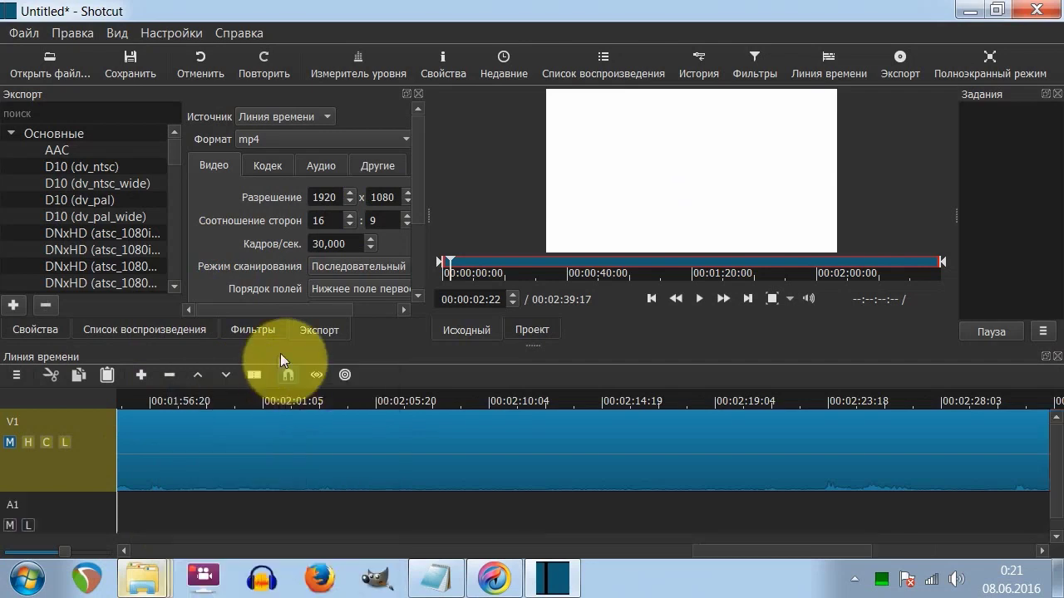
pyautogui.moveTo(723, 161); pyautogui.dragTo(190, 510)
# Move the upside_down.mp3 clip on track A1 to the very start of the timeline.
pyautogui.scroll(-1, 499, 507)
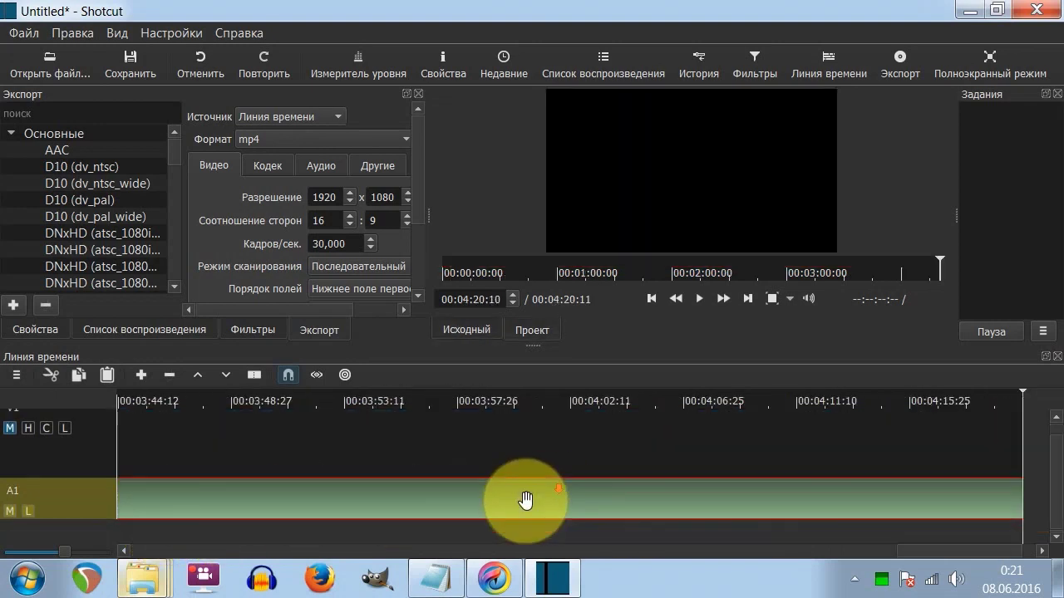
pyautogui.moveTo(62, 547); pyautogui.dragTo(29, 545)
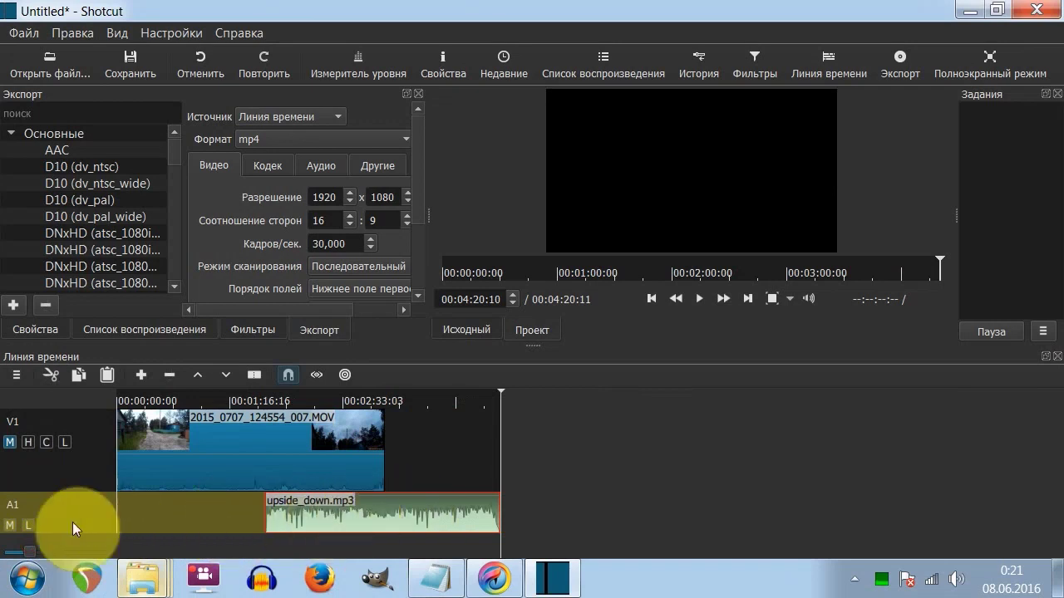
pyautogui.moveTo(374, 517); pyautogui.dragTo(202, 518)
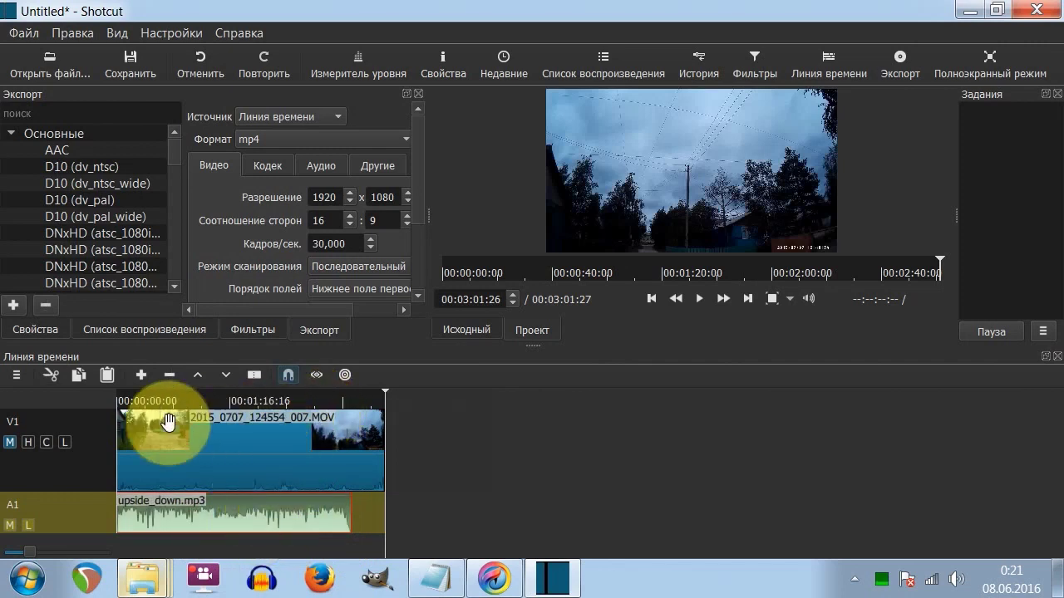
# Play the timeline from about 1:02 to check the muted video together with the music.
pyautogui.click(209, 399)
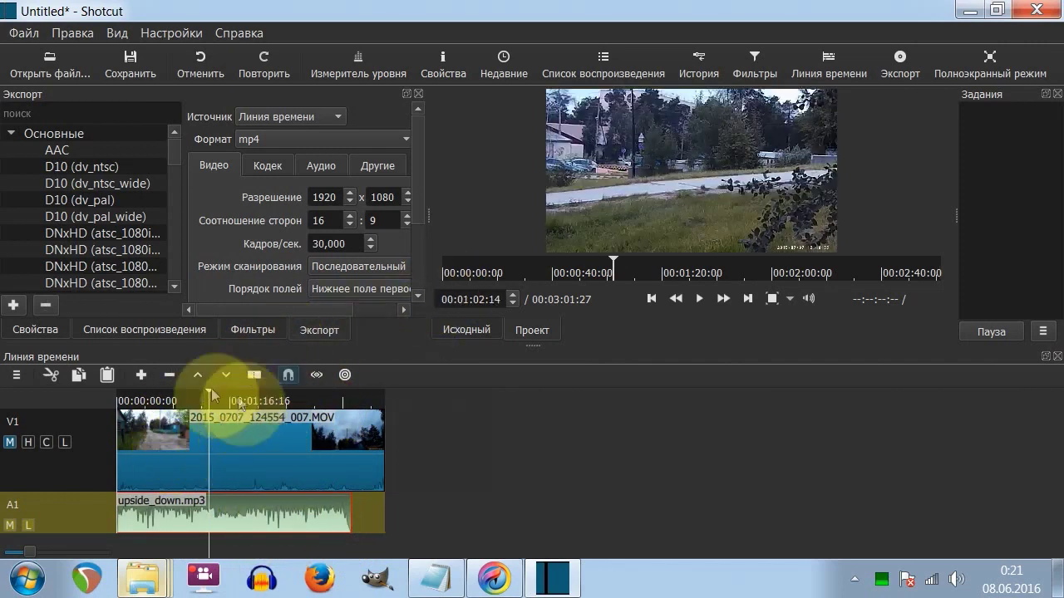
pyautogui.click(11, 442)
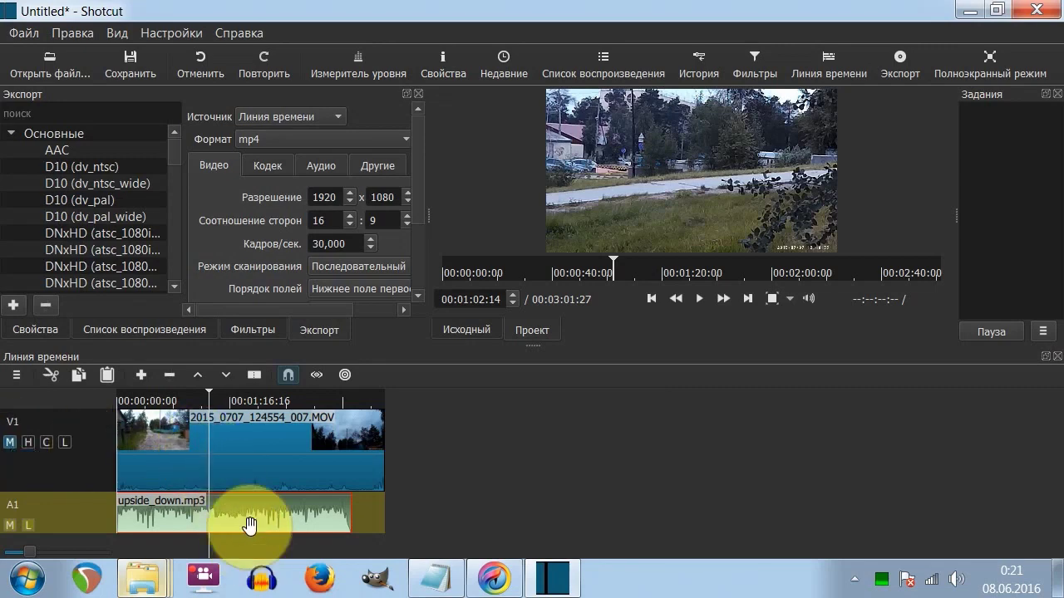
pyautogui.click(698, 299)
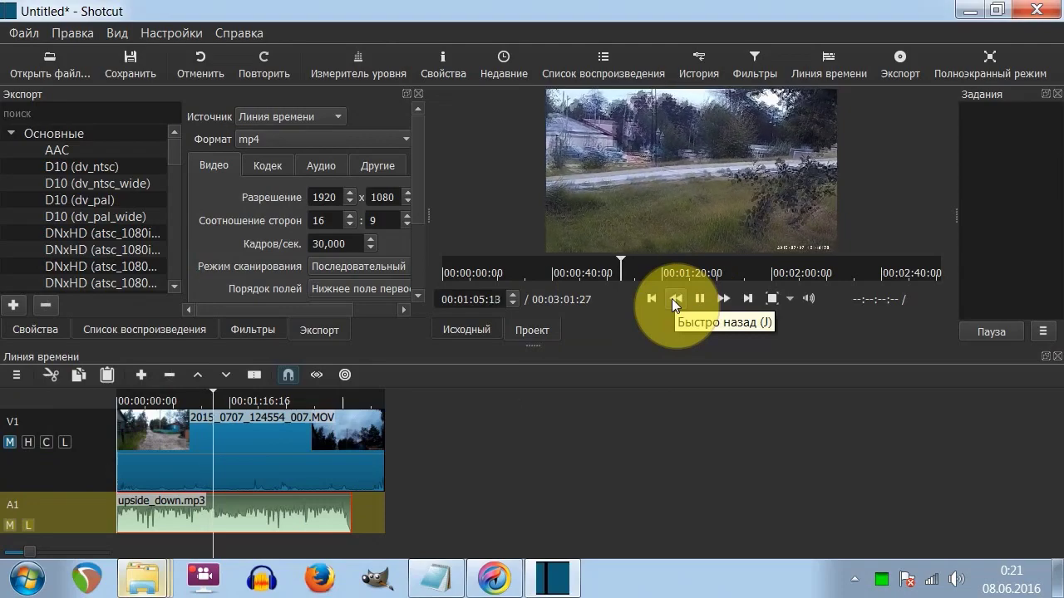
# Switch the program window to full-screen mode, leave it, and enter full-screen mode again during playback.
pyautogui.click(1012, 57)
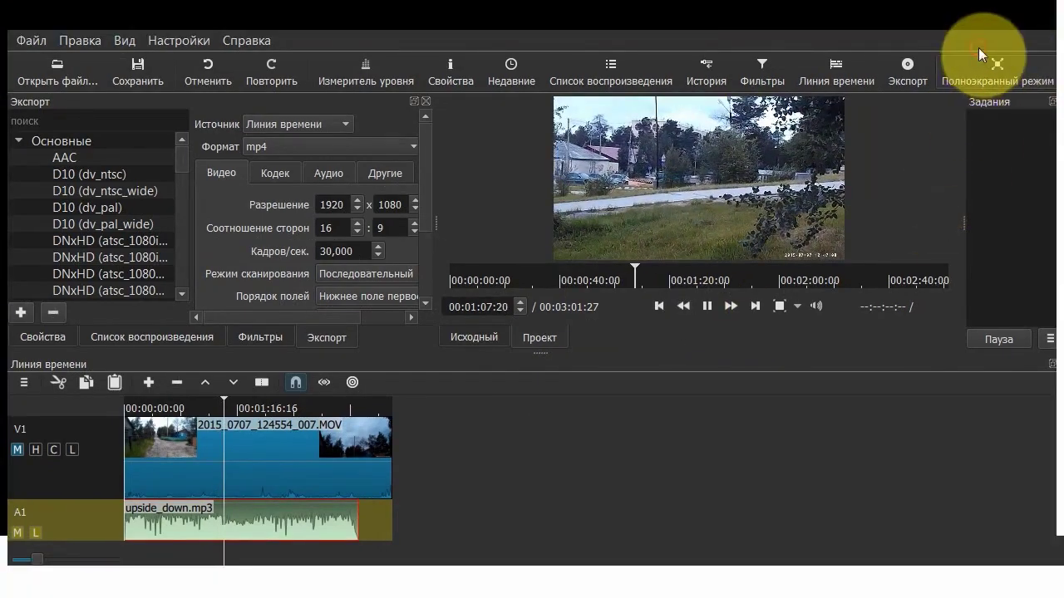
pyautogui.click(978, 47)
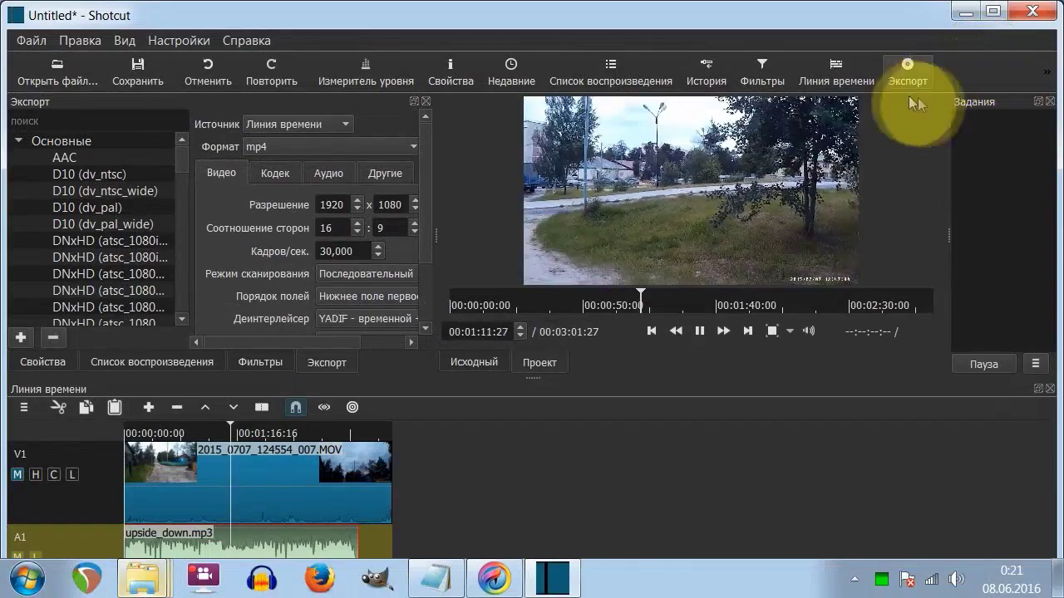
pyautogui.click(1047, 71)
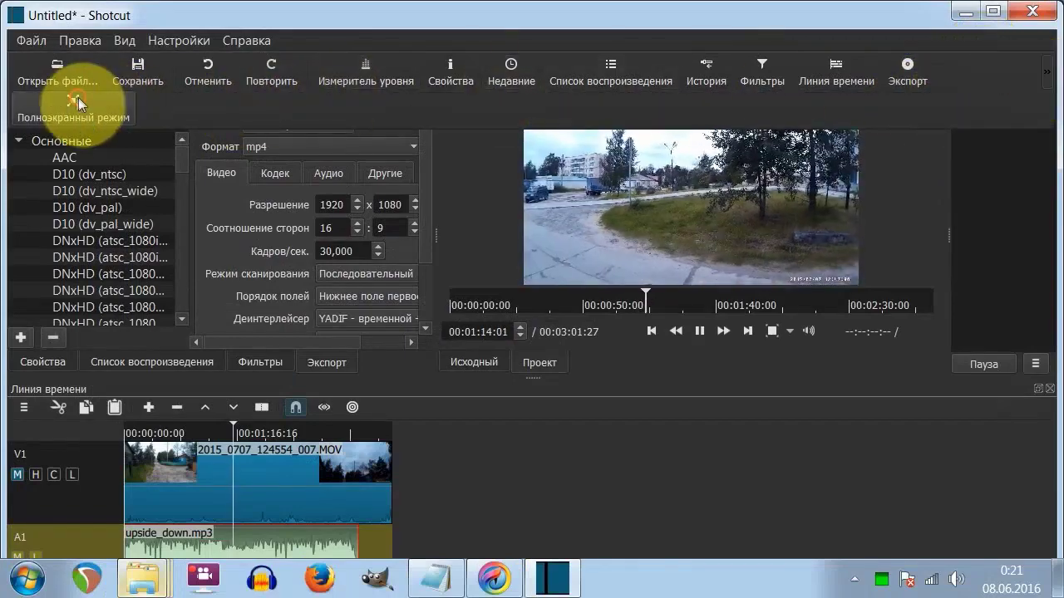
pyautogui.click(75, 101)
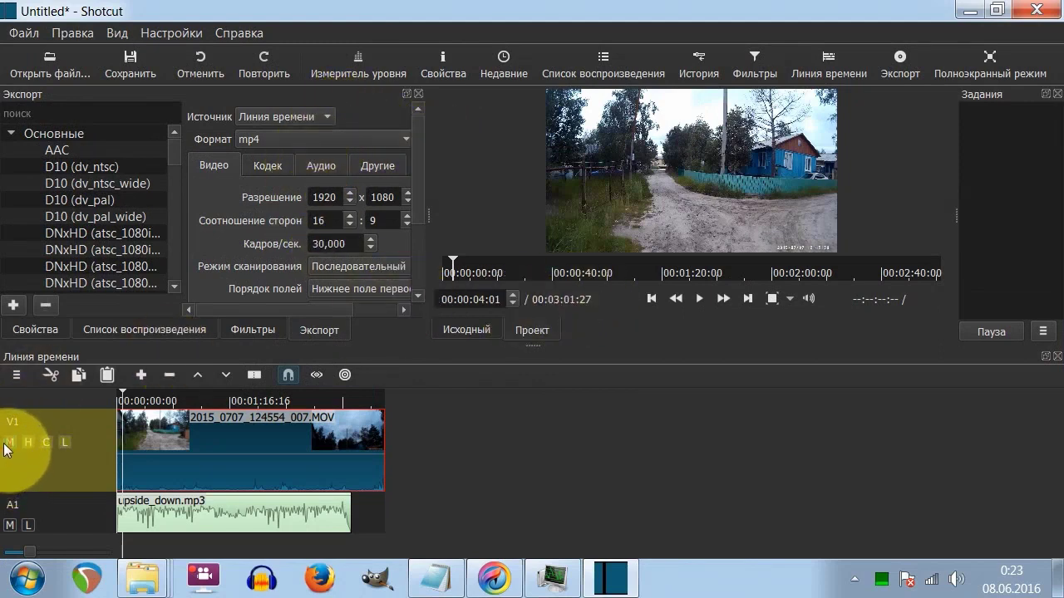
# Play a short stretch from about 4 seconds with both tracks unmuted, and pause it.
pyautogui.click(699, 299)
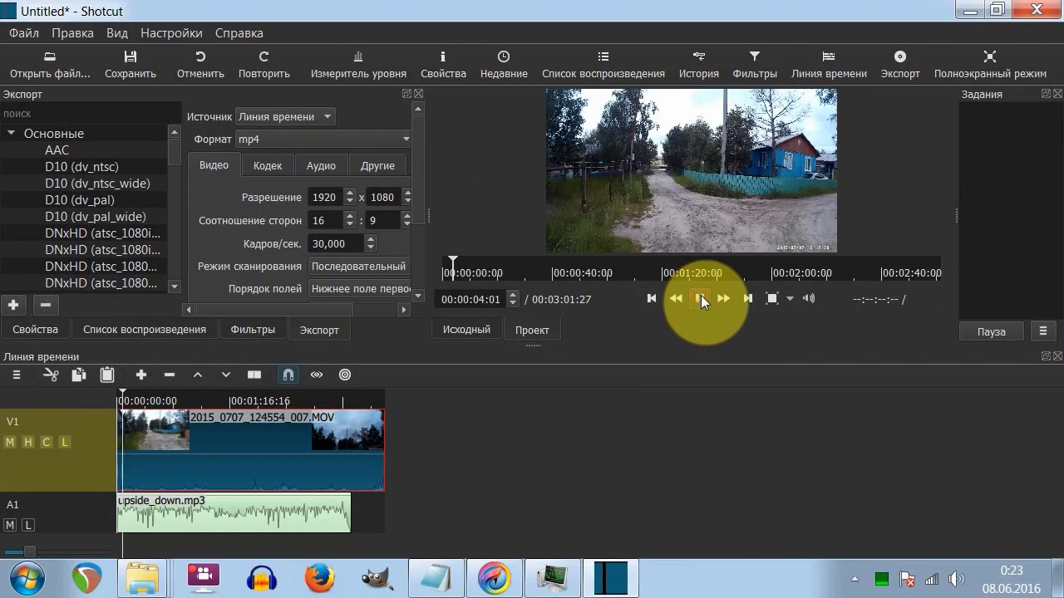
pyautogui.click(700, 299)
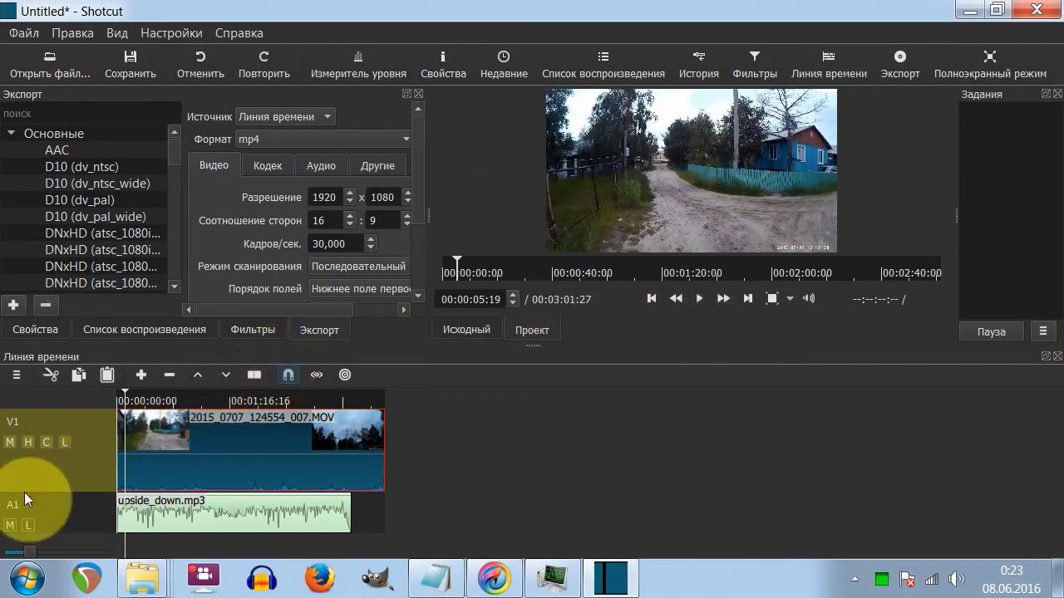
# Show the filters of the upside_down.mp3 clip on track A1.
pyautogui.rightClick(232, 519)
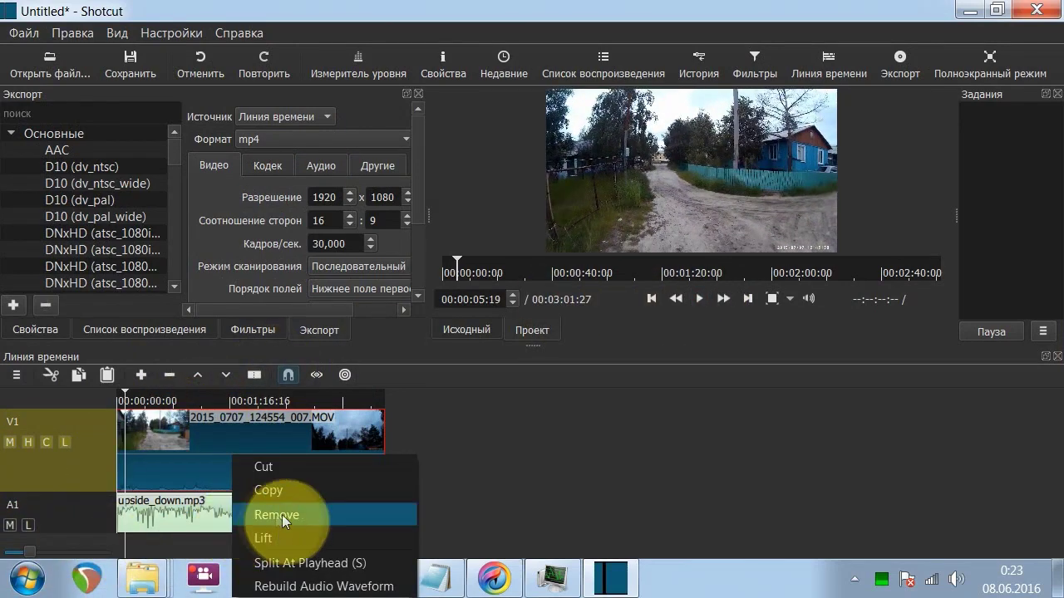
pyautogui.click(537, 24)
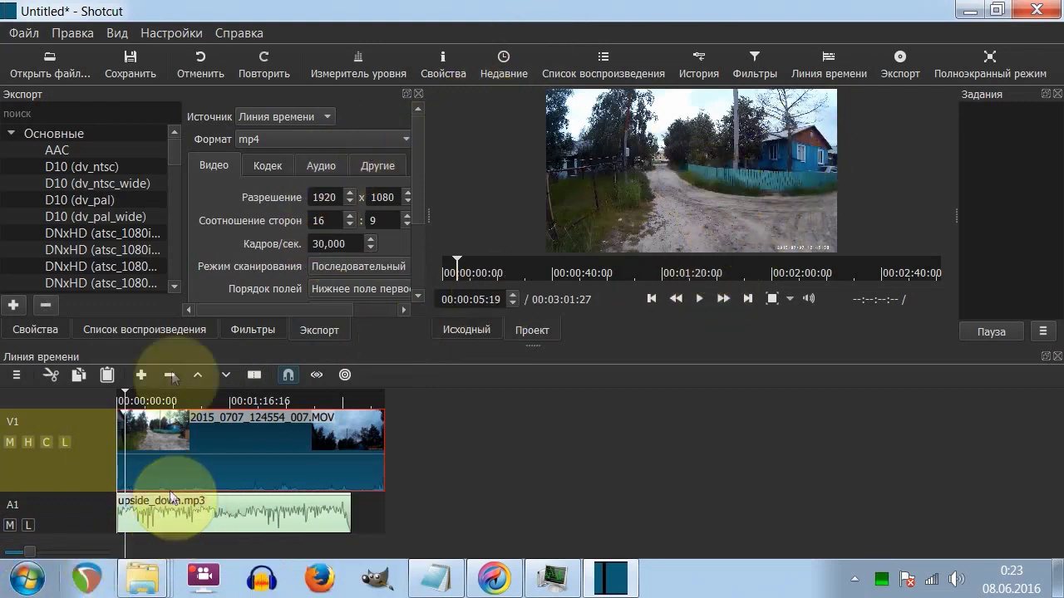
pyautogui.click(255, 330)
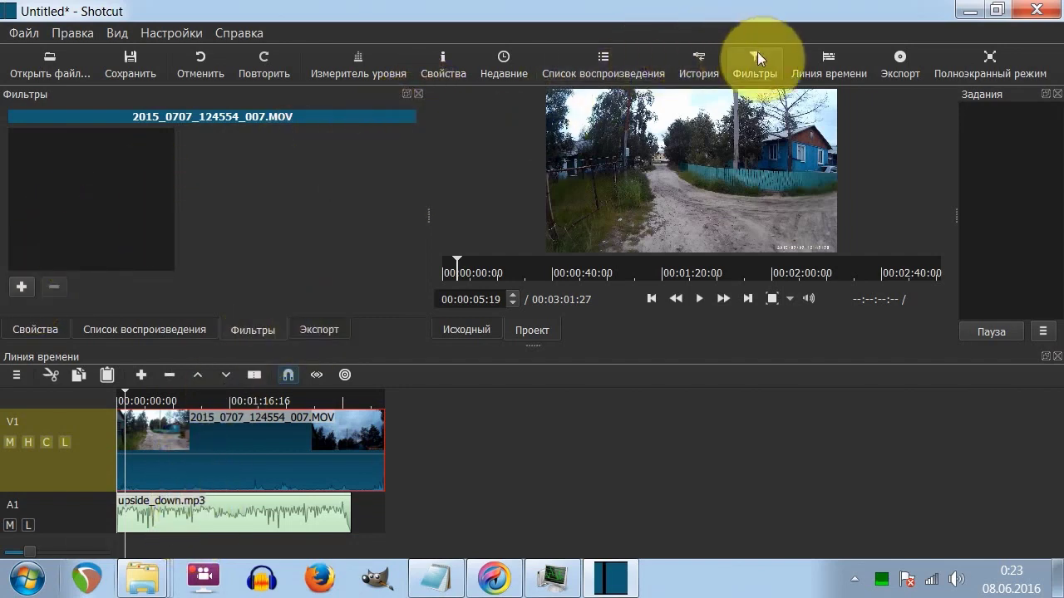
pyautogui.click(252, 519)
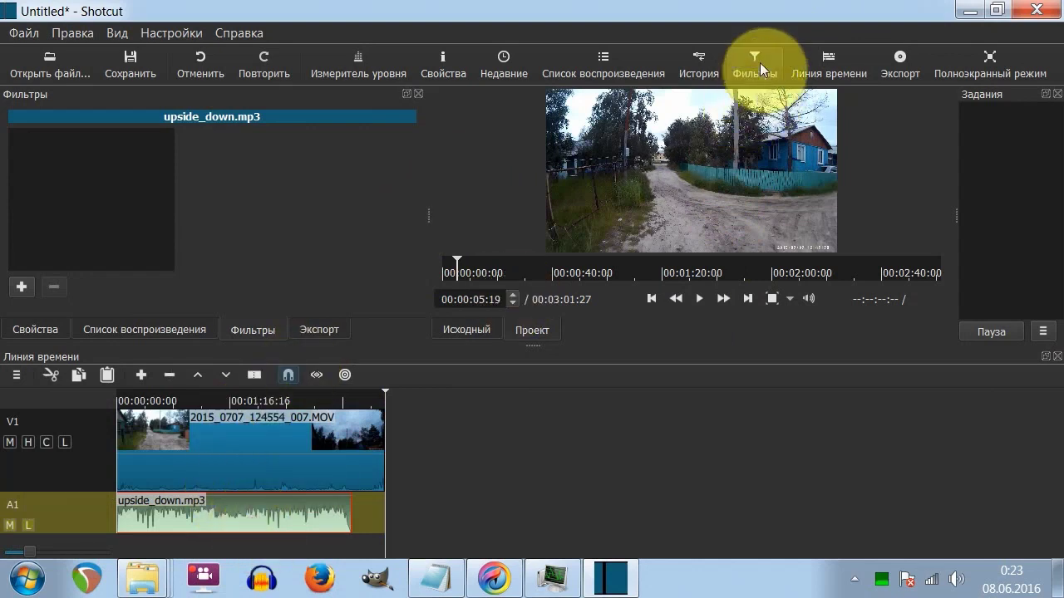
# Browse the video and audio filters and add the Pan filter to the upside_down.mp3 clip.
pyautogui.click(22, 287)
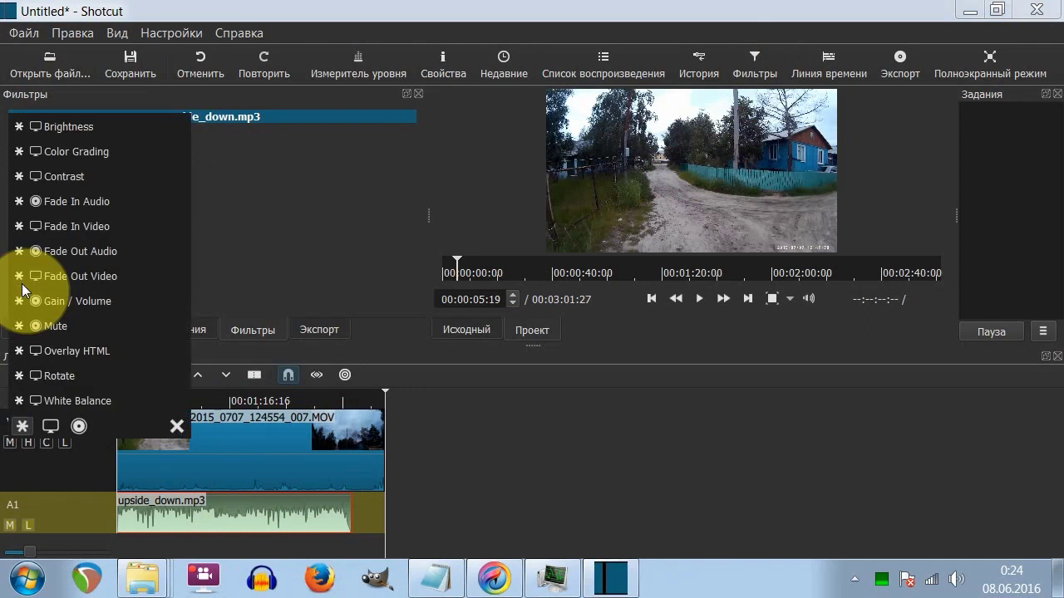
pyautogui.click(51, 426)
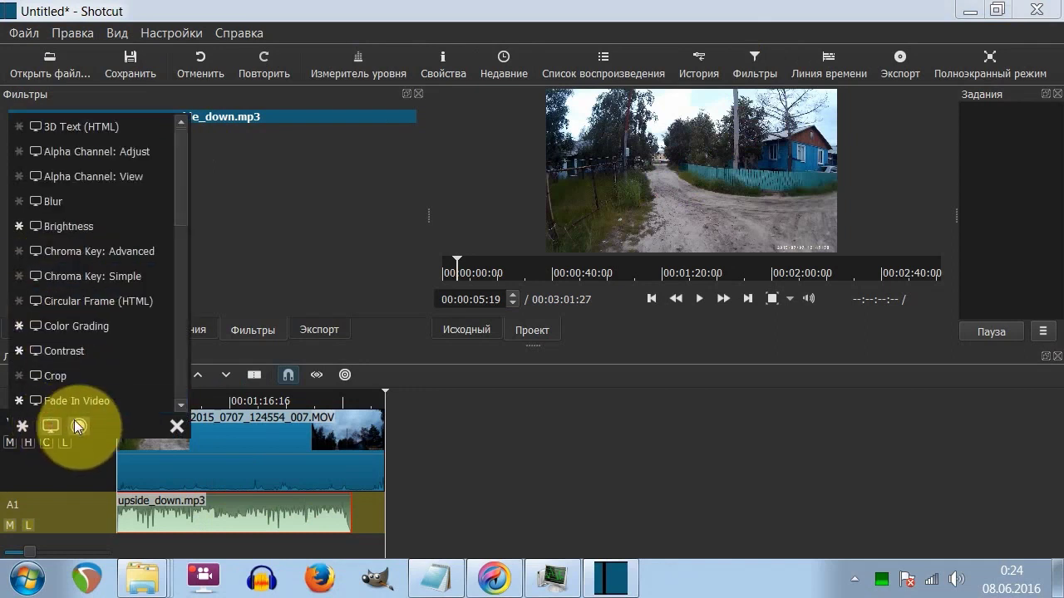
pyautogui.click(79, 425)
pyautogui.scroll(-3, 152, 242)
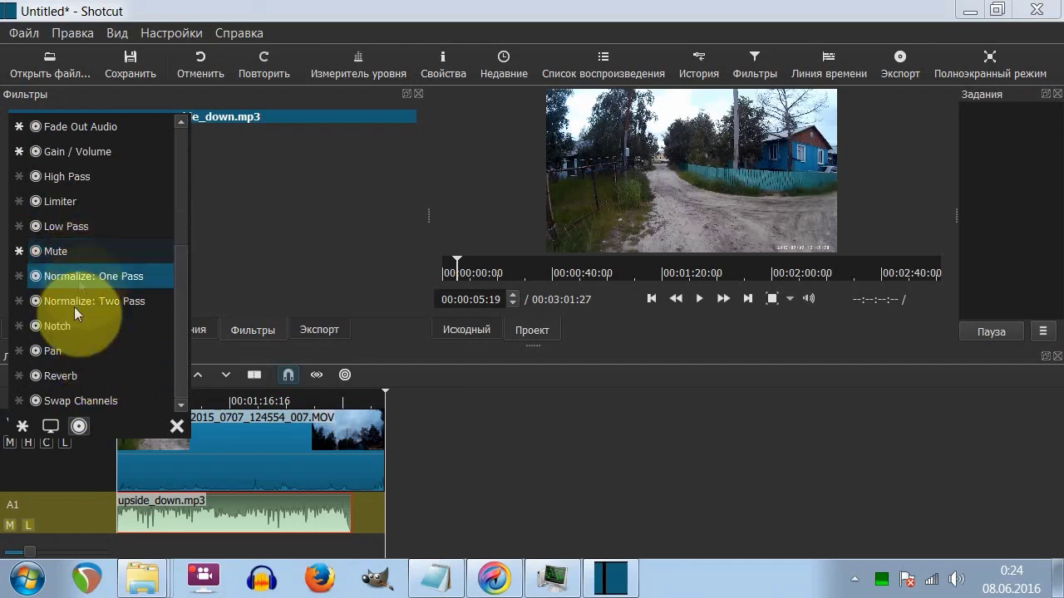
pyautogui.click(65, 349)
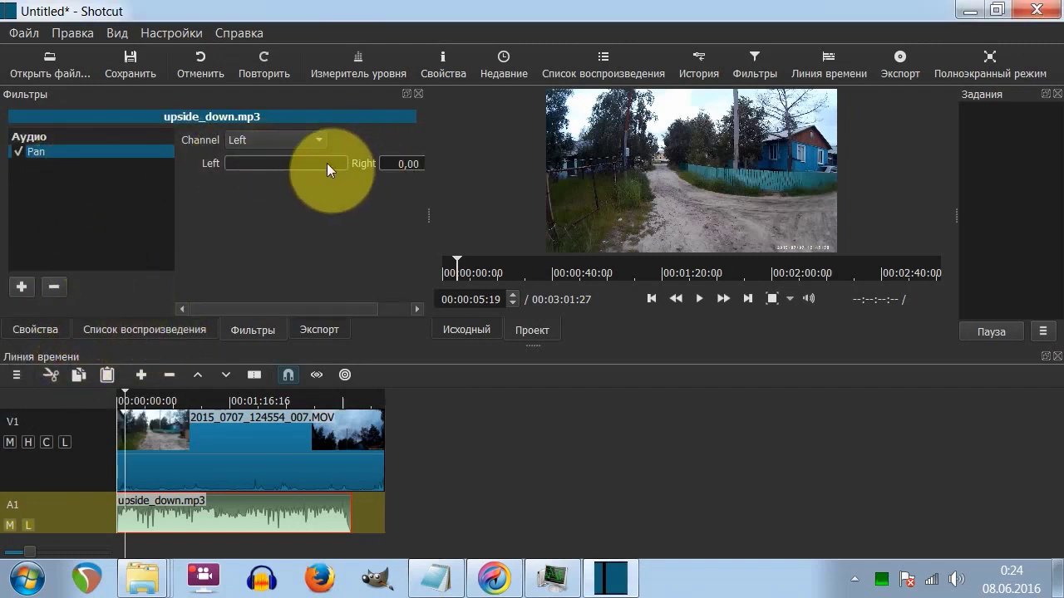
# Add the Gain / Volume audio filter to the upside_down.mp3 clip.
pyautogui.click(21, 287)
pyautogui.click(318, 225)
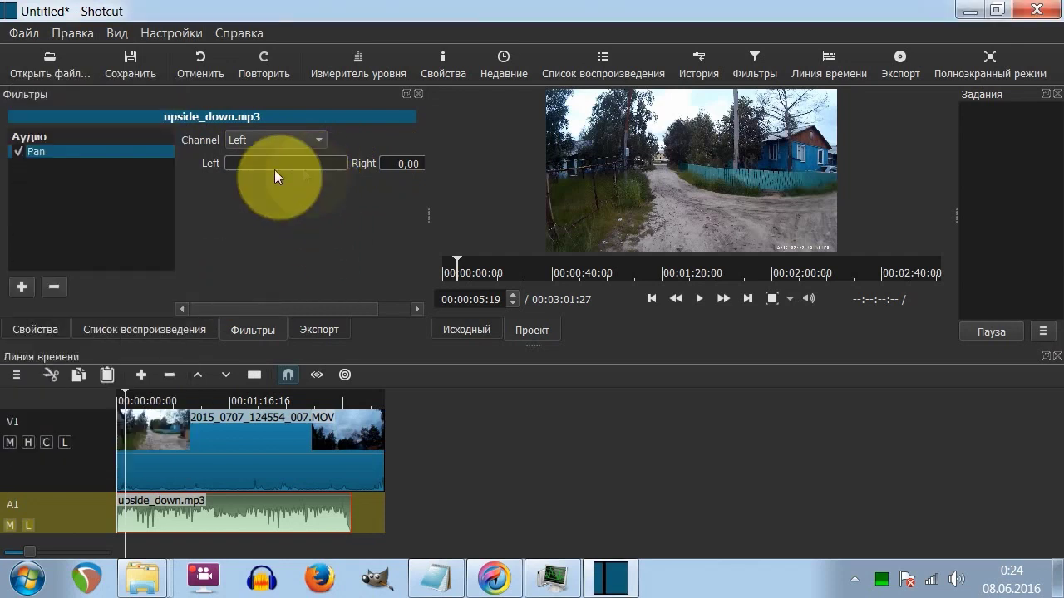
pyautogui.click(23, 291)
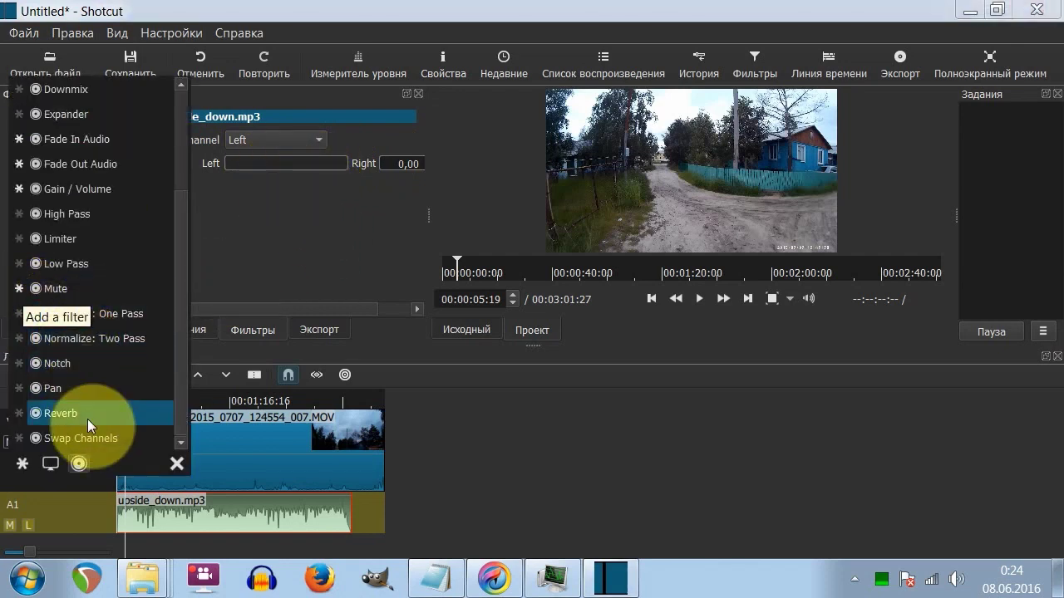
pyautogui.scroll(1, 104, 278)
pyautogui.scroll(2, 103, 279)
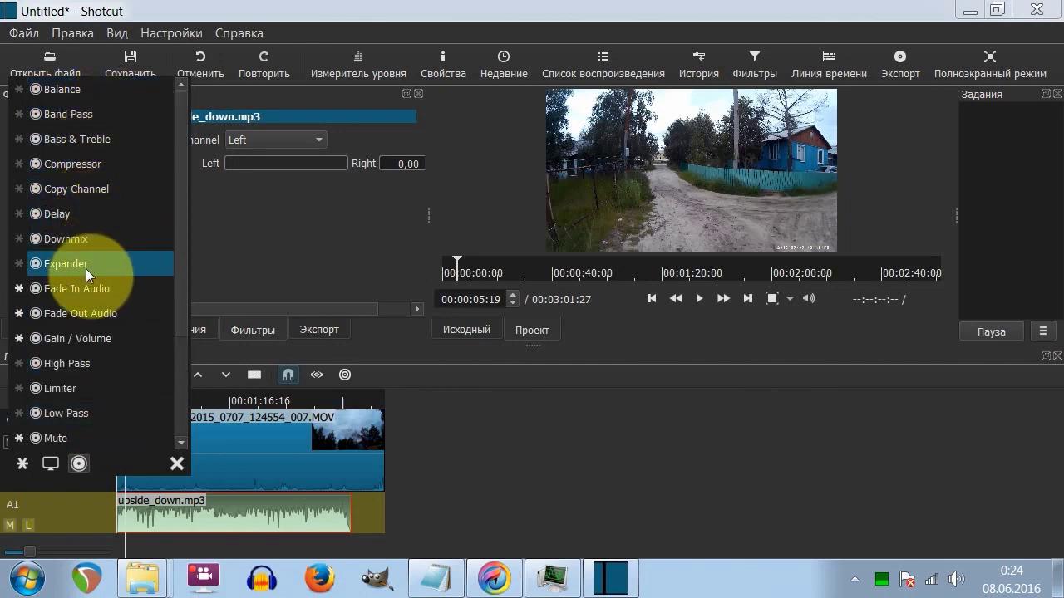
pyautogui.scroll(-1, 86, 268)
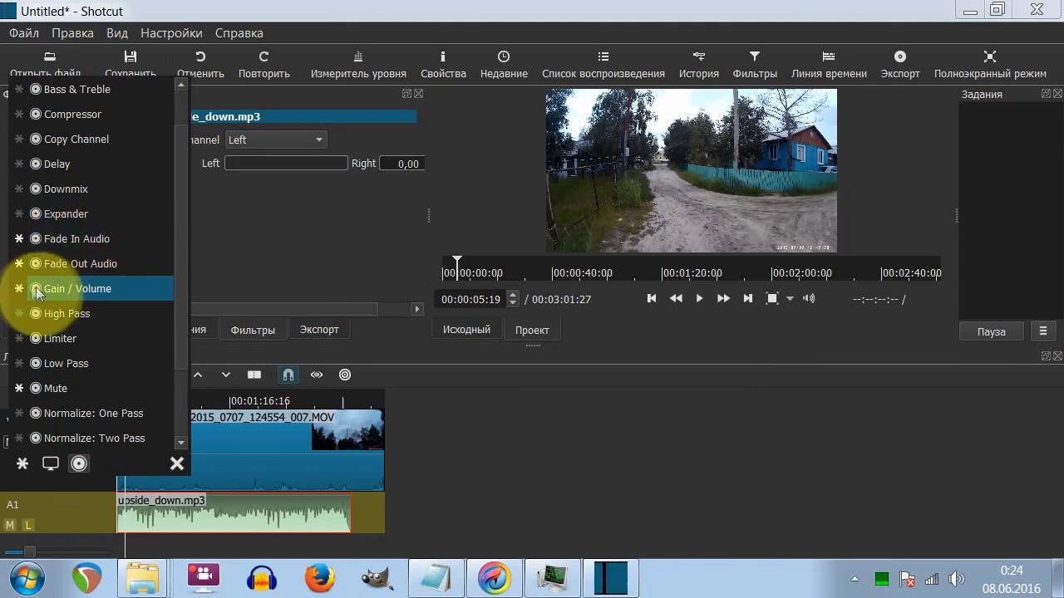
pyautogui.click(56, 289)
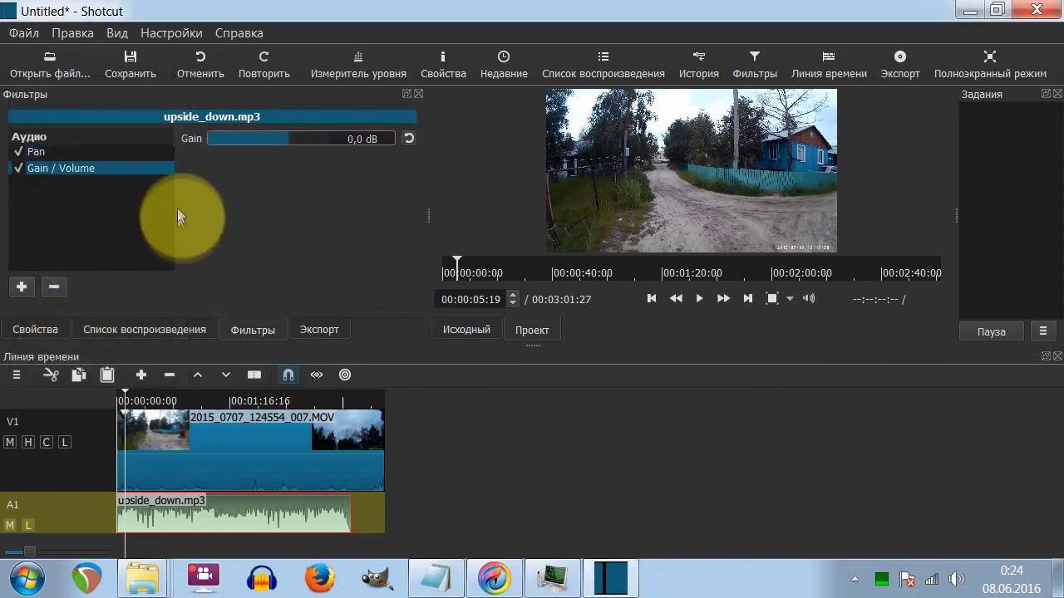
# Lower the music's gain to -37,2 dB, raise it to -19,9 dB while listening, and pause playback.
pyautogui.moveTo(272, 143); pyautogui.dragTo(228, 142)
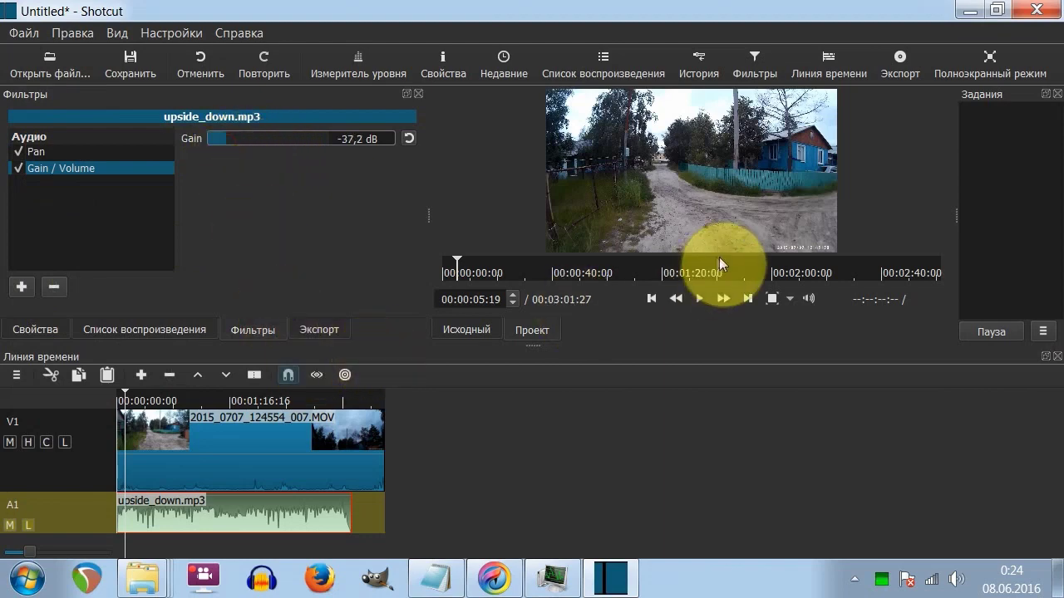
pyautogui.click(696, 298)
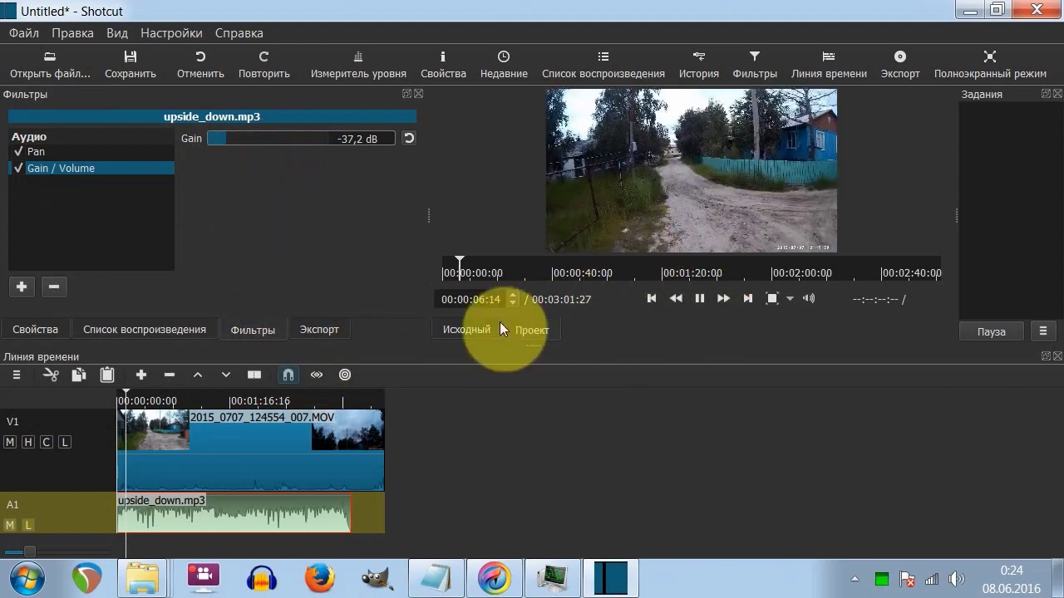
pyautogui.moveTo(223, 140); pyautogui.dragTo(265, 137)
pyautogui.click(699, 298)
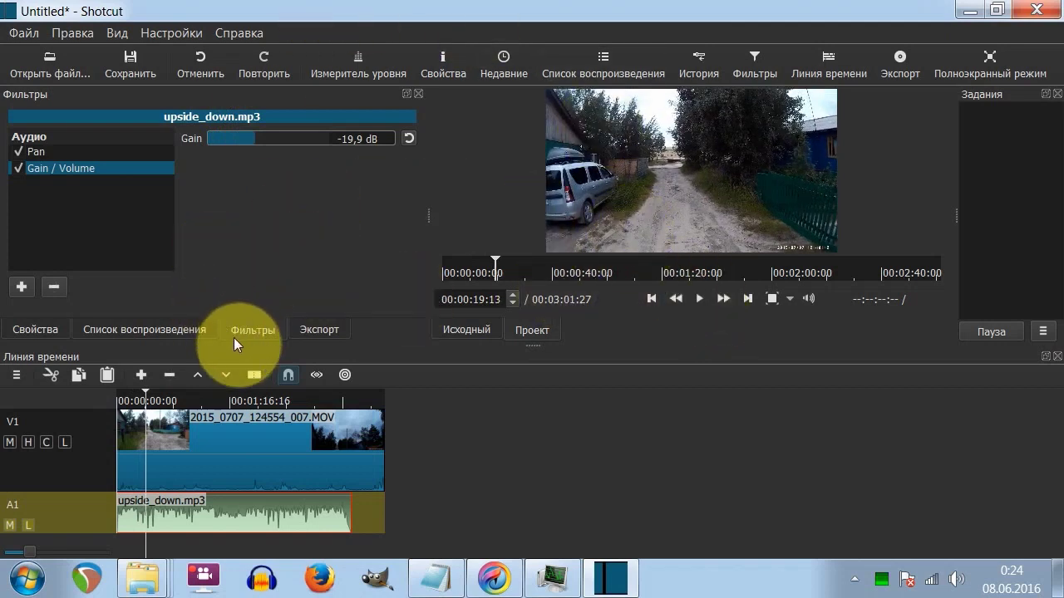
# Set the Pan filter's Left channel to 0,25, and raise it to 0,89 during playback.
pyautogui.click(34, 151)
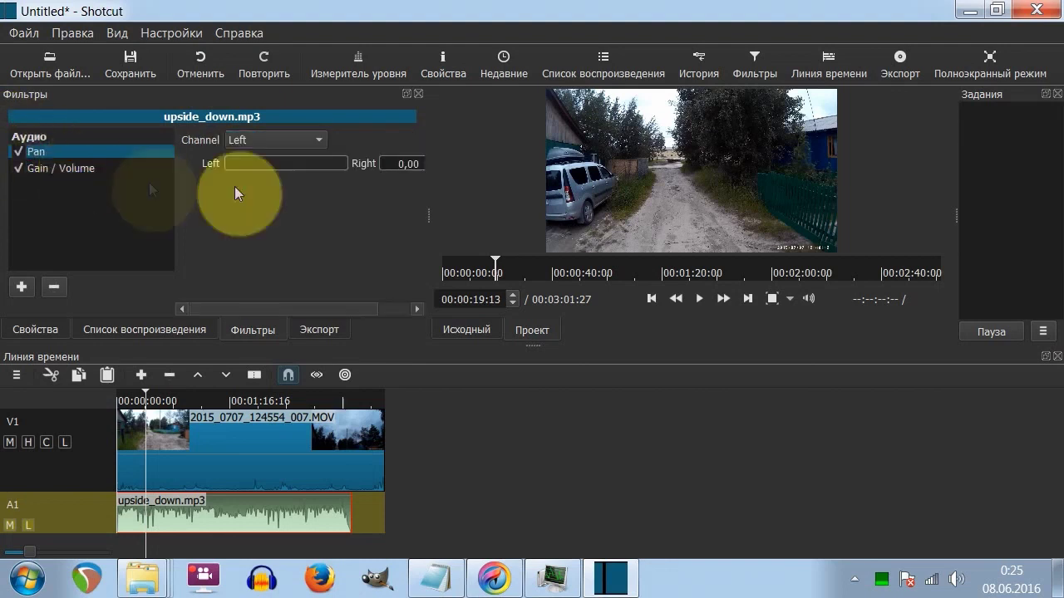
pyautogui.moveTo(324, 164); pyautogui.dragTo(255, 163)
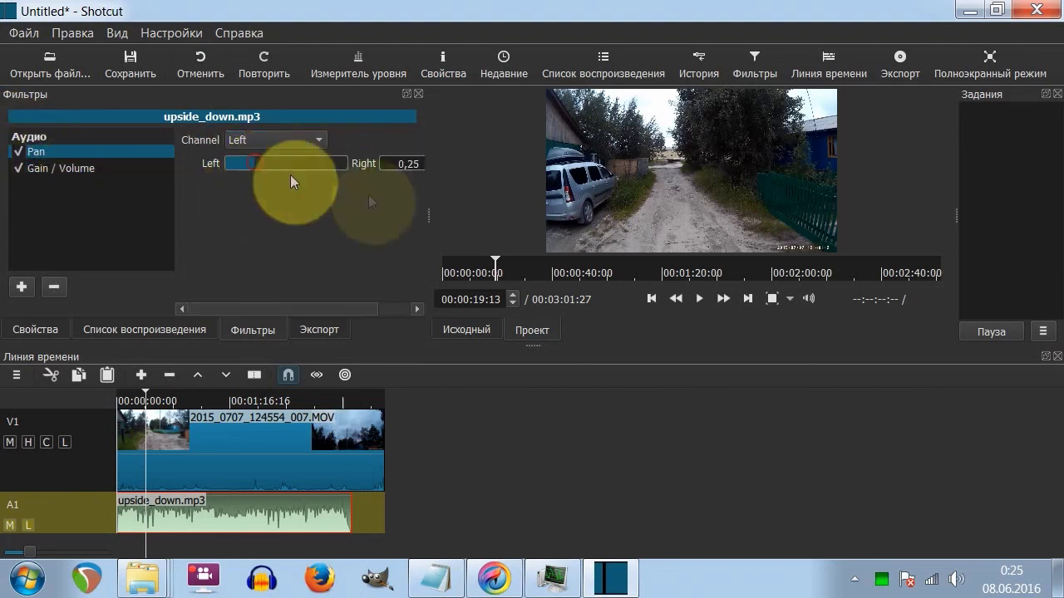
pyautogui.click(709, 297)
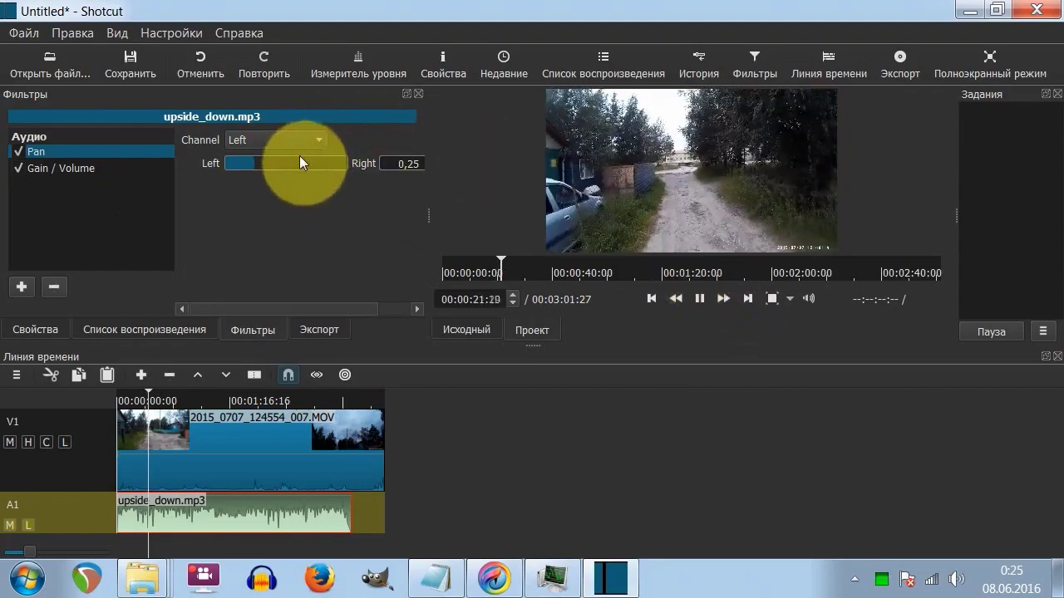
pyautogui.moveTo(299, 160); pyautogui.dragTo(335, 162)
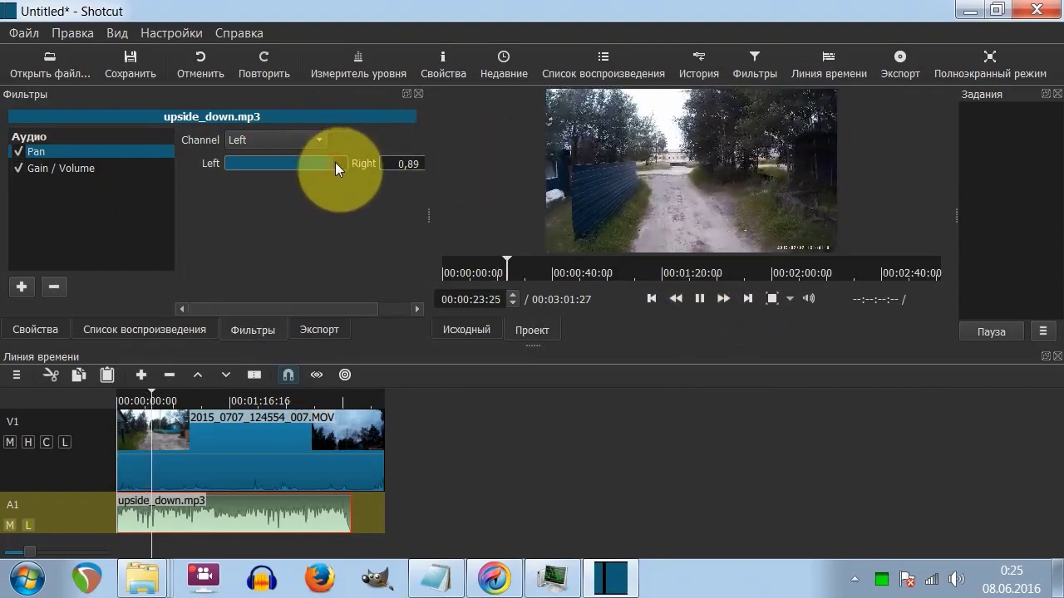
# Try the Pan filter on the Right channel at 0,81, and remove the filter with playback paused.
pyautogui.click(308, 140)
pyautogui.click(300, 163)
pyautogui.moveTo(301, 168); pyautogui.dragTo(323, 164)
pyautogui.click(699, 298)
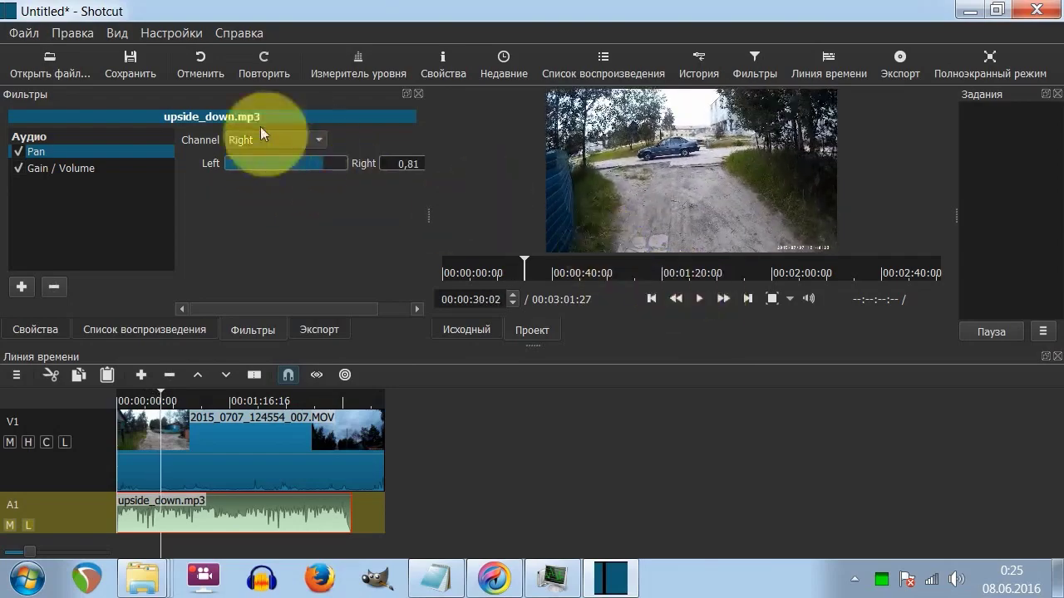
pyautogui.click(53, 287)
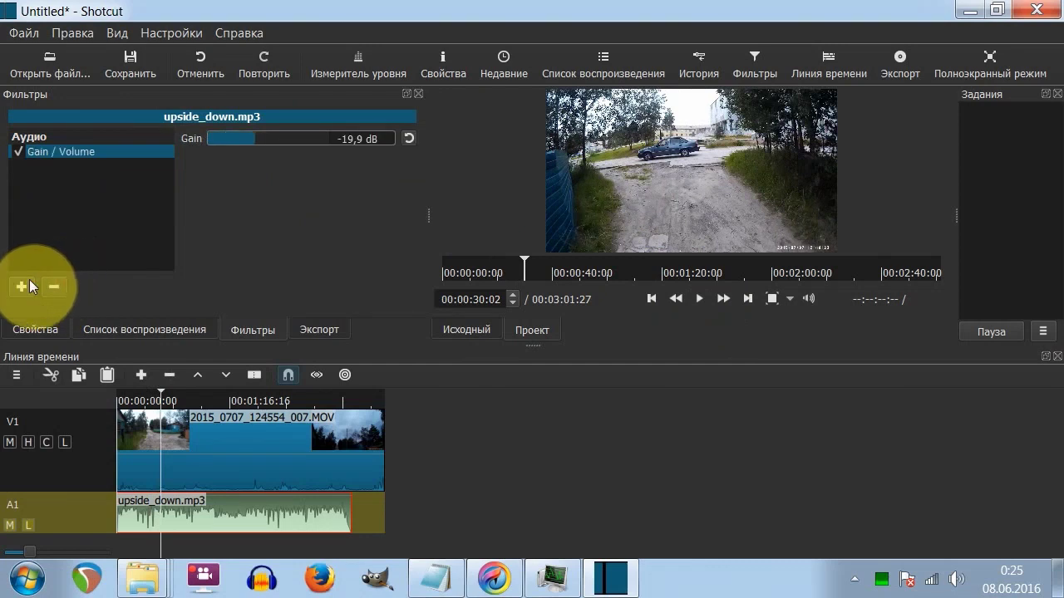
# Add the Reverb audio filter to the upside_down.mp3 clip and start playback.
pyautogui.click(24, 286)
pyautogui.scroll(-2, 128, 198)
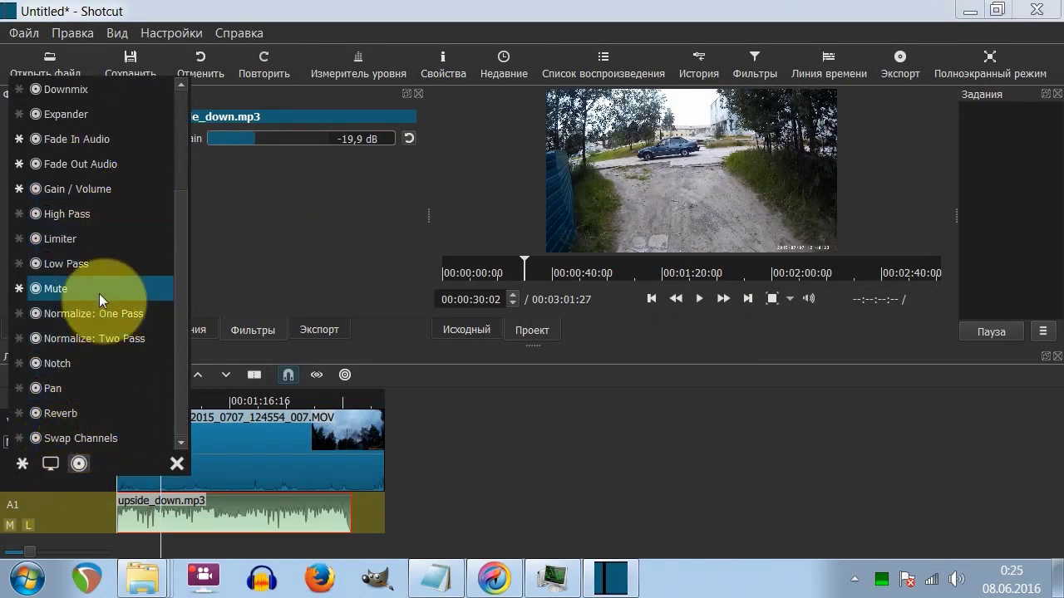
pyautogui.press('Escape')
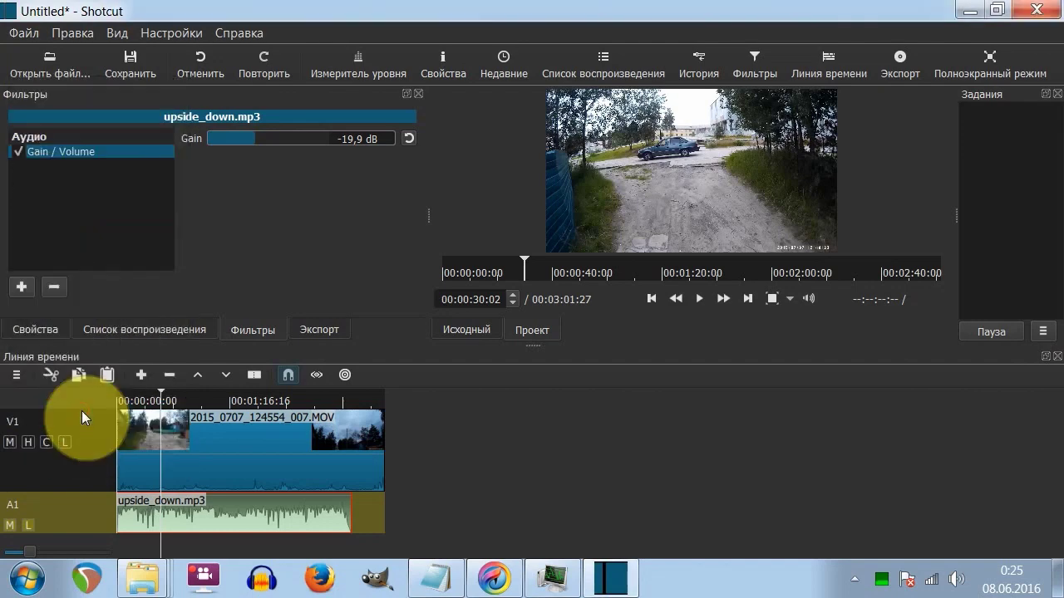
pyautogui.click(696, 298)
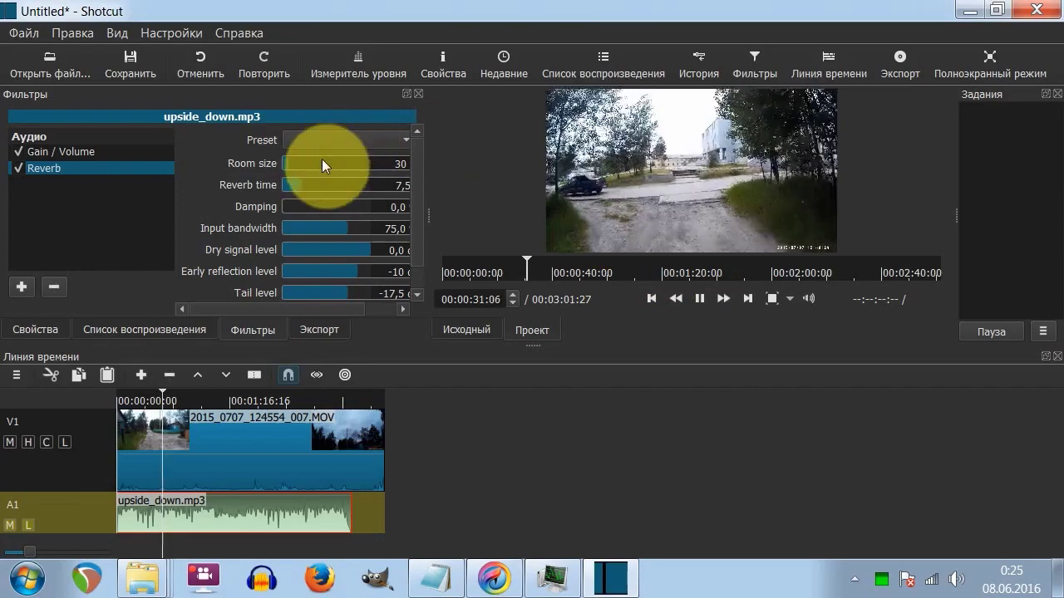
# Set the Reverb filter's room size to 197, reverb time to 21,8, and damping and input bandwidth to 48,2.
pyautogui.moveTo(321, 163); pyautogui.dragTo(338, 165)
pyautogui.click(345, 184)
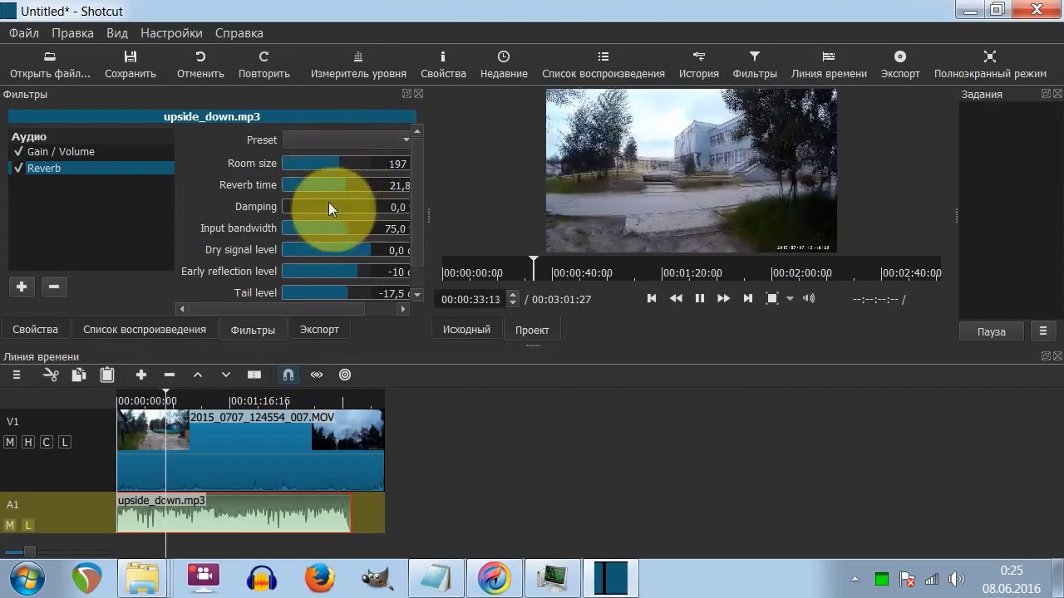
pyautogui.click(328, 206)
pyautogui.click(330, 228)
# Try Reverb with dry signal level -60,5 dB, early reflection level -51 dB and tail level -12,1 dB, and remove the filter with playback paused.
pyautogui.click(294, 250)
pyautogui.click(306, 274)
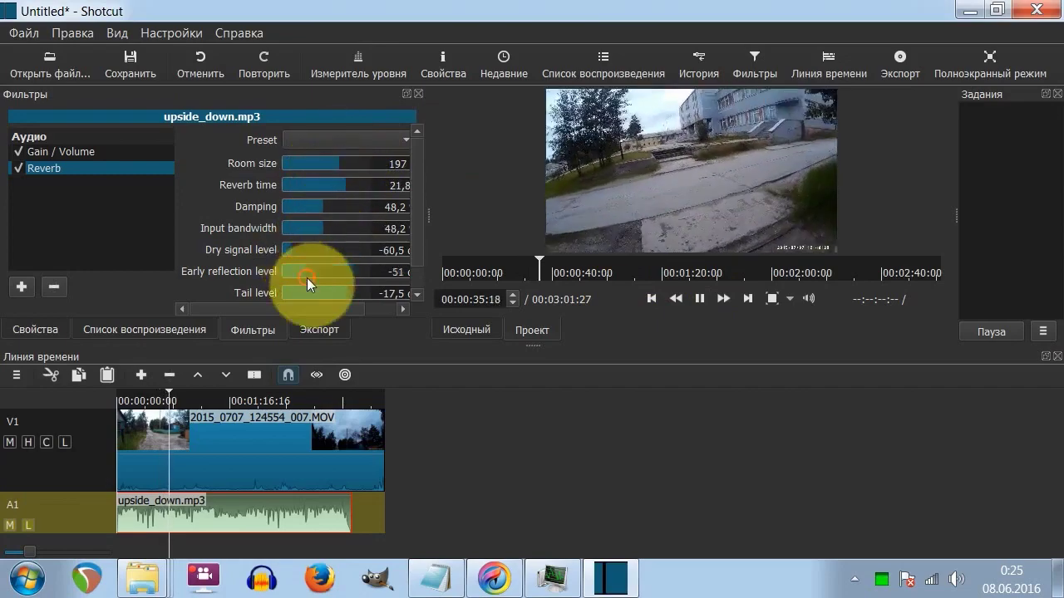
pyautogui.click(355, 293)
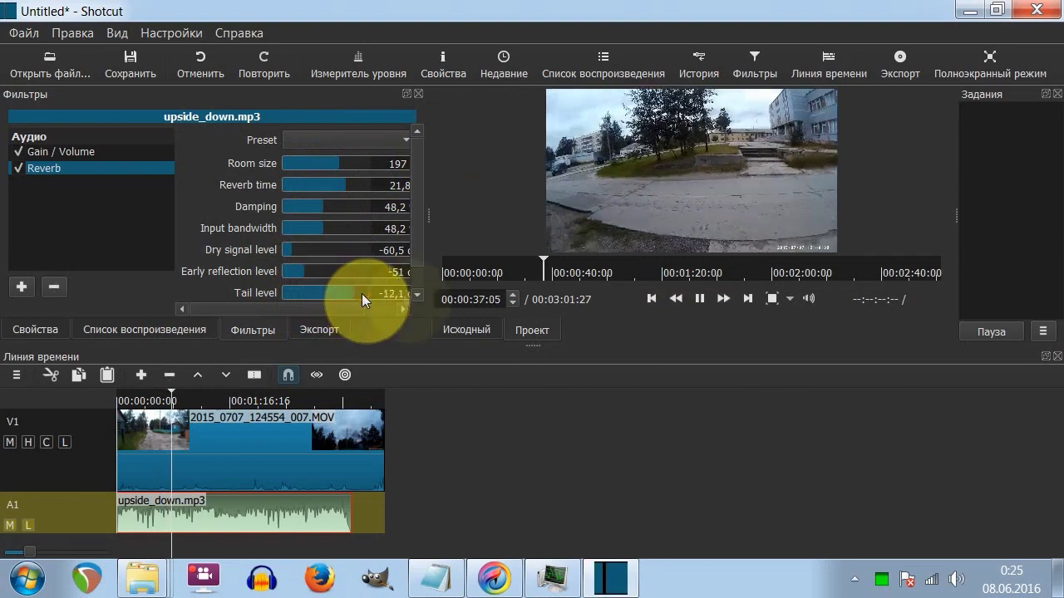
pyautogui.click(701, 304)
pyautogui.click(53, 287)
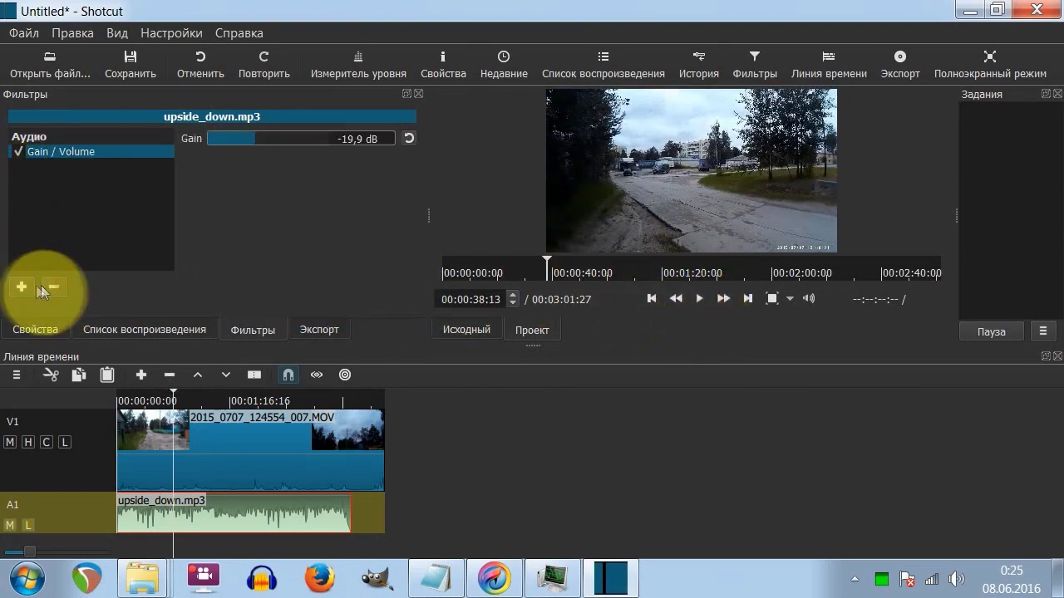
# Add the Bass & Treble audio filter to the upside_down.mp3 clip.
pyautogui.click(22, 286)
pyautogui.scroll(3, 74, 204)
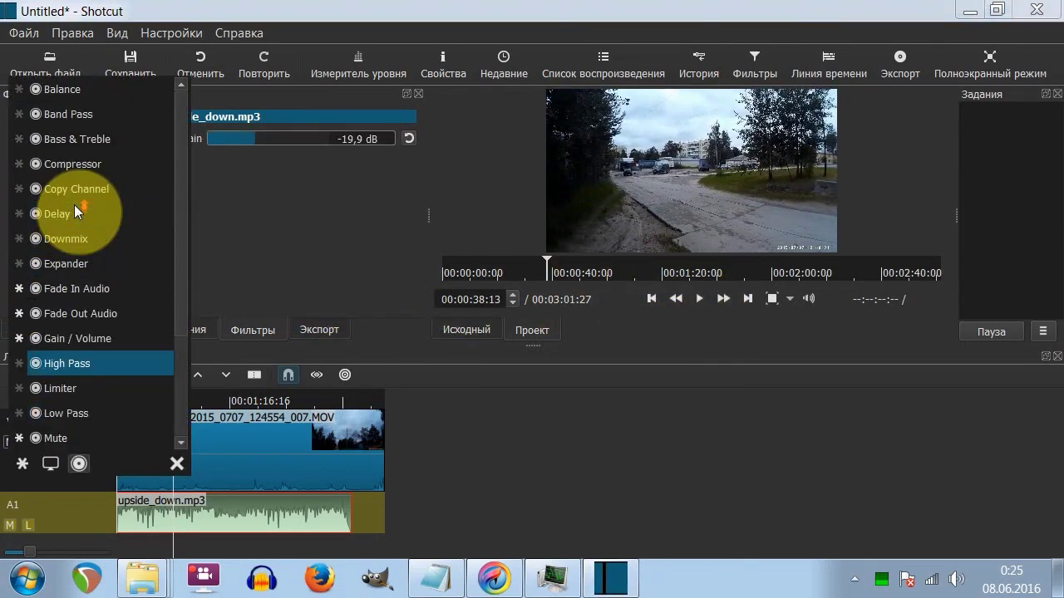
pyautogui.click(73, 213)
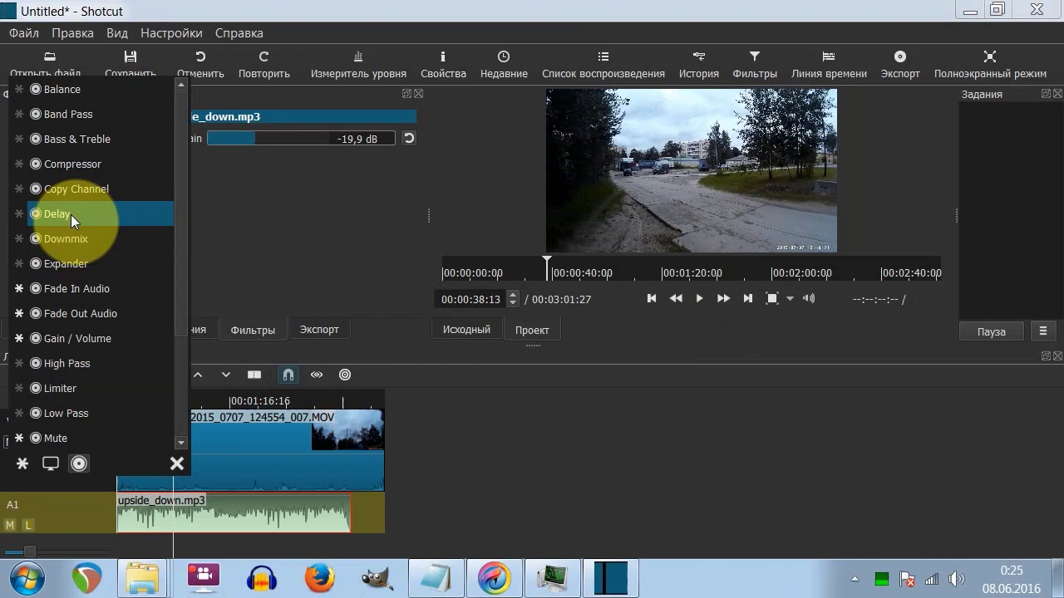
pyautogui.click(96, 137)
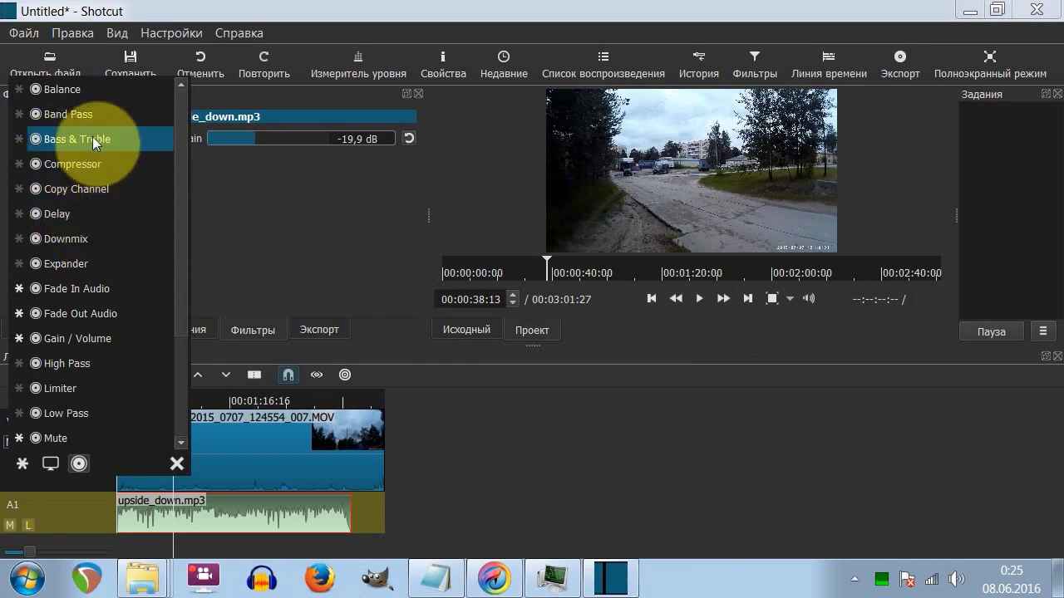
pyautogui.click(92, 137)
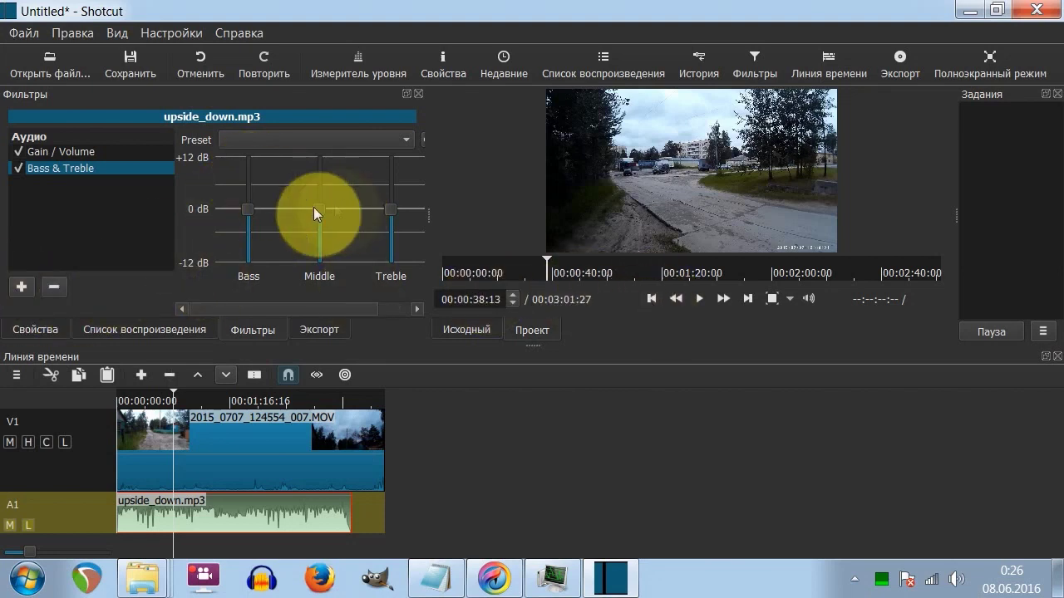
# Lower the Middle and Treble levels below 0 dB and raise the Bass level above 0 dB.
pyautogui.moveTo(242, 210); pyautogui.dragTo(243, 242)
pyautogui.moveTo(320, 209); pyautogui.dragTo(319, 237)
pyautogui.moveTo(391, 209); pyautogui.dragTo(390, 232)
pyautogui.moveTo(247, 245); pyautogui.dragTo(247, 183)
# During playback, lower the Middle level further and raise Treble to about 3.5 dB, and pause the timeline.
pyautogui.click(699, 299)
pyautogui.moveTo(324, 234)
pyautogui.mouseDown()
pyautogui.moveTo(318, 163)
pyautogui.moveTo(319, 244)
pyautogui.mouseUp()
pyautogui.moveTo(392, 235); pyautogui.dragTo(389, 199)
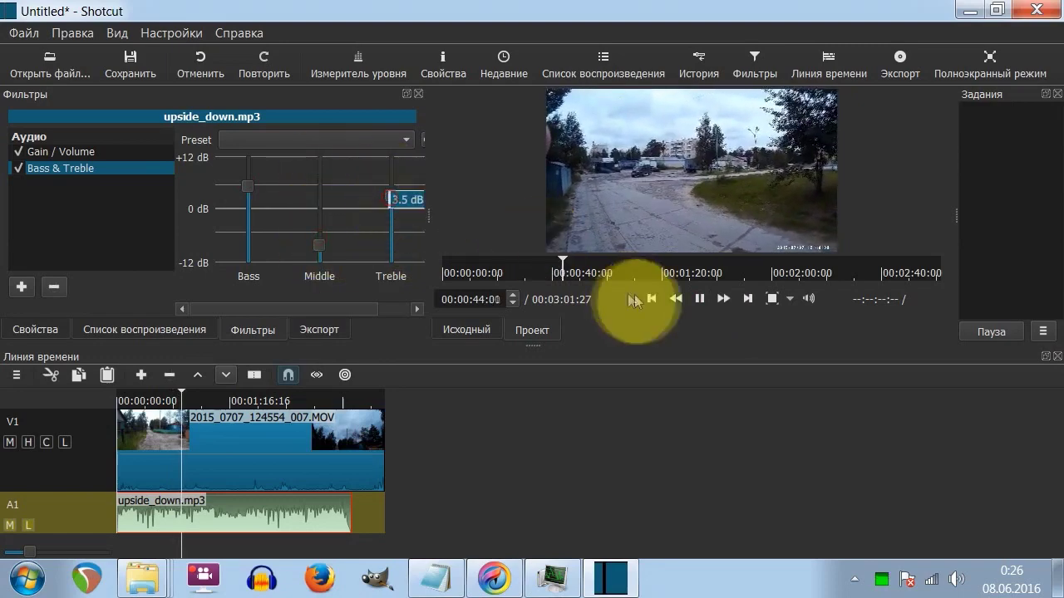
pyautogui.click(696, 298)
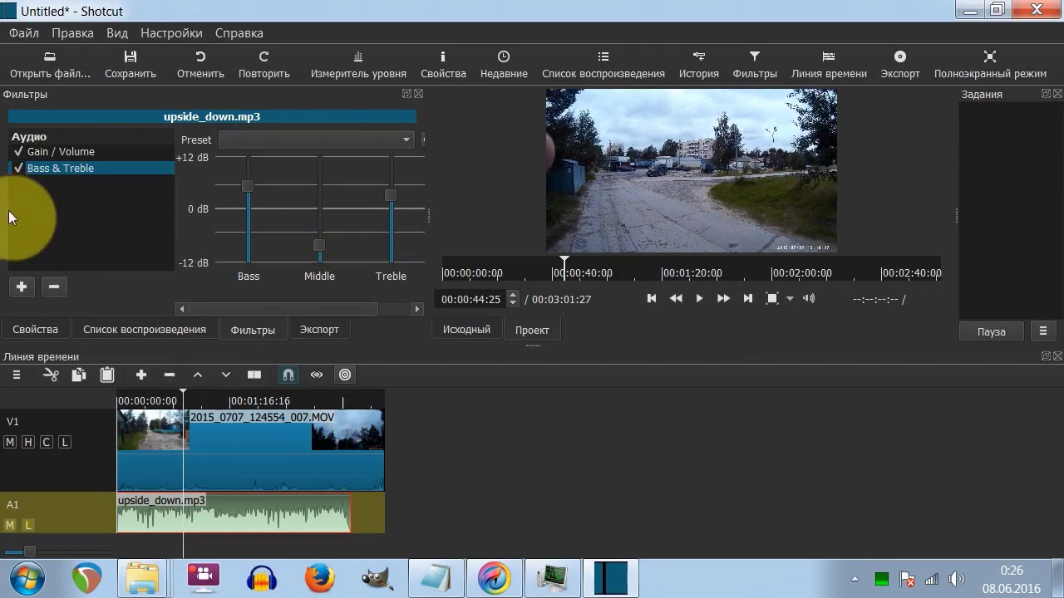
# Replace the Bass & Treble filter on the upside_down.mp3 clip with the Compressor audio filter.
pyautogui.click(53, 286)
pyautogui.click(21, 287)
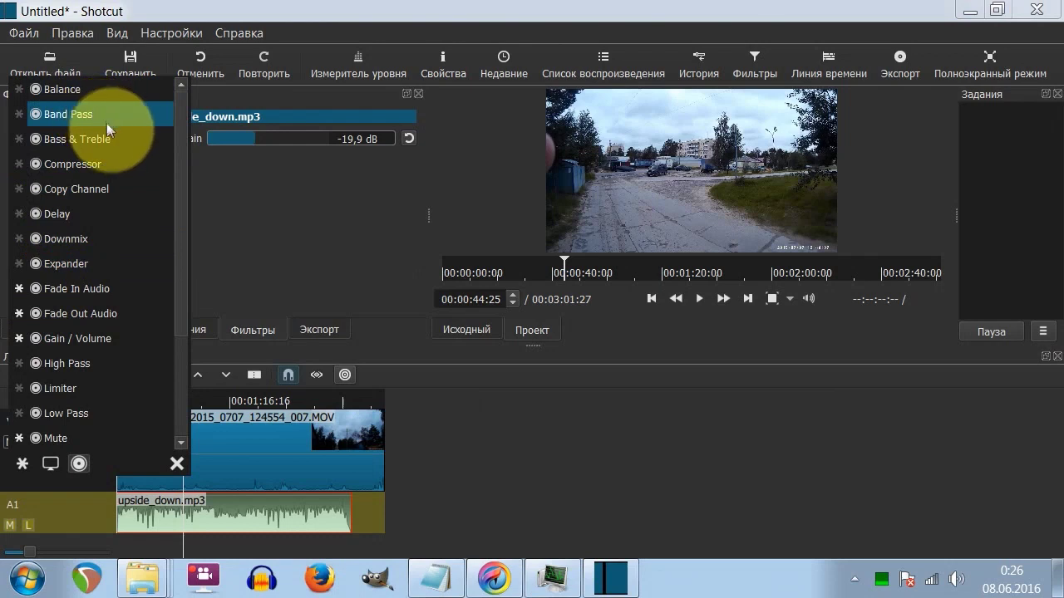
pyautogui.click(114, 163)
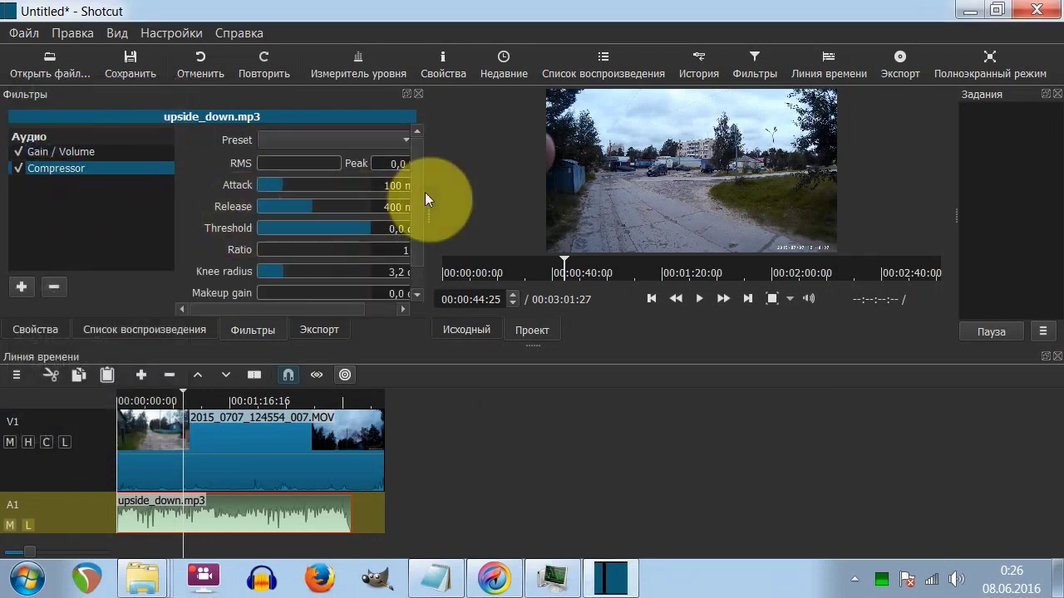
# Set the Compressor's RMS/Peak balance to 82,4 and its Attack to 144 ms.
pyautogui.click(333, 164)
pyautogui.moveTo(332, 164); pyautogui.dragTo(297, 167)
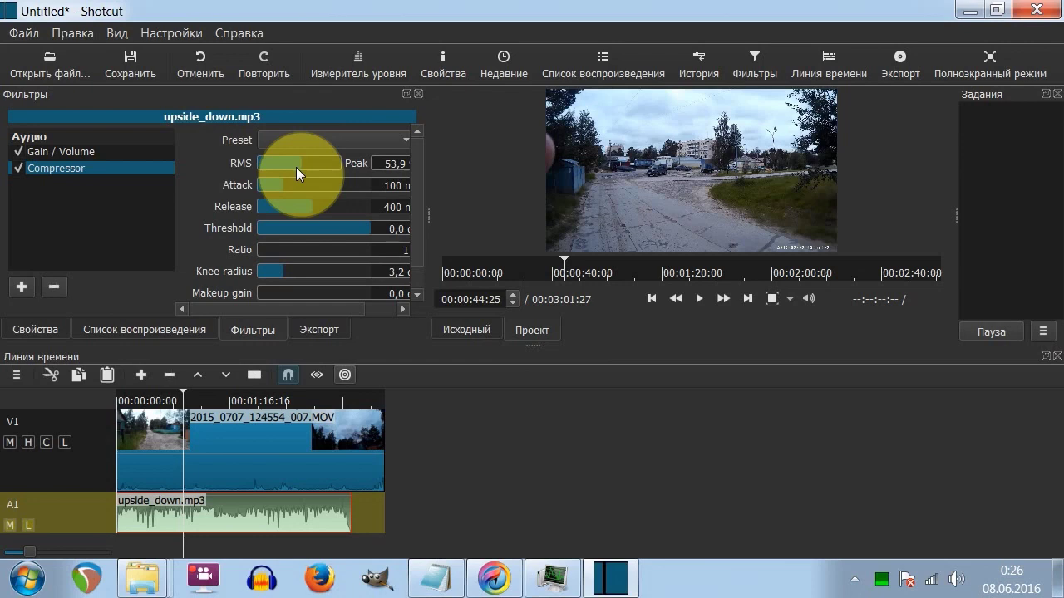
pyautogui.click(327, 159)
pyautogui.moveTo(304, 189)
pyautogui.mouseDown()
pyautogui.moveTo(326, 187)
pyautogui.moveTo(299, 186)
pyautogui.mouseUp()
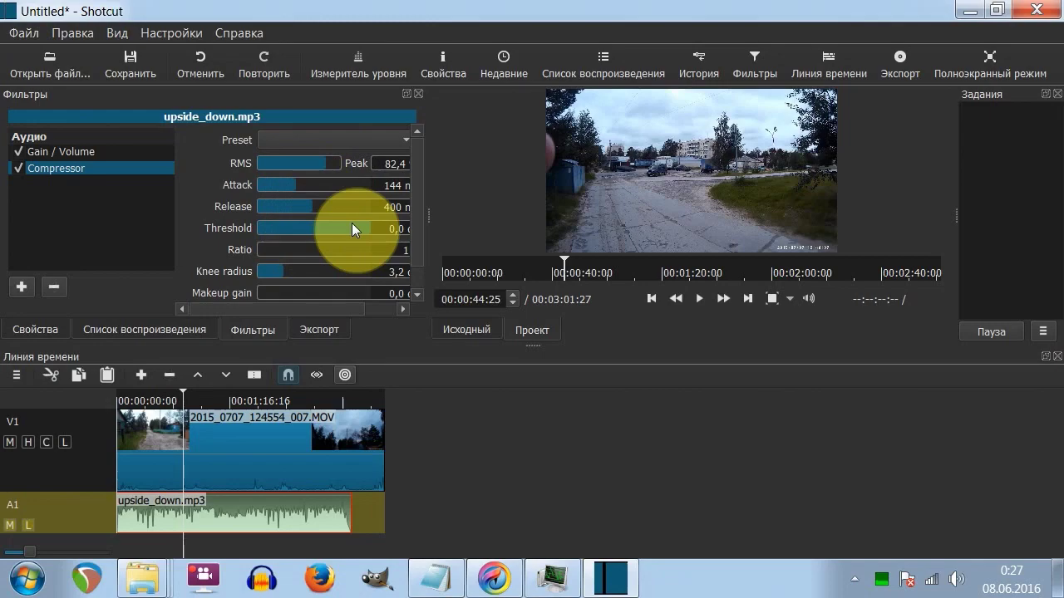
pyautogui.moveTo(418, 197); pyautogui.dragTo(420, 239)
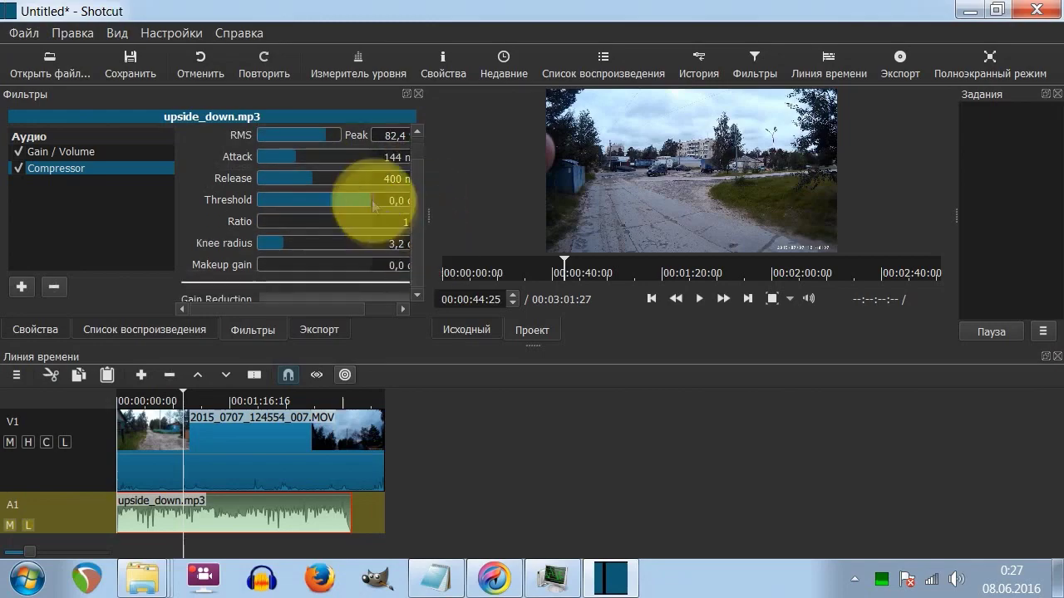
# Switch to the web browser and search Google for "настройки компрессора для голоса".
pyautogui.click(494, 578)
pyautogui.scroll(5, 449, 222)
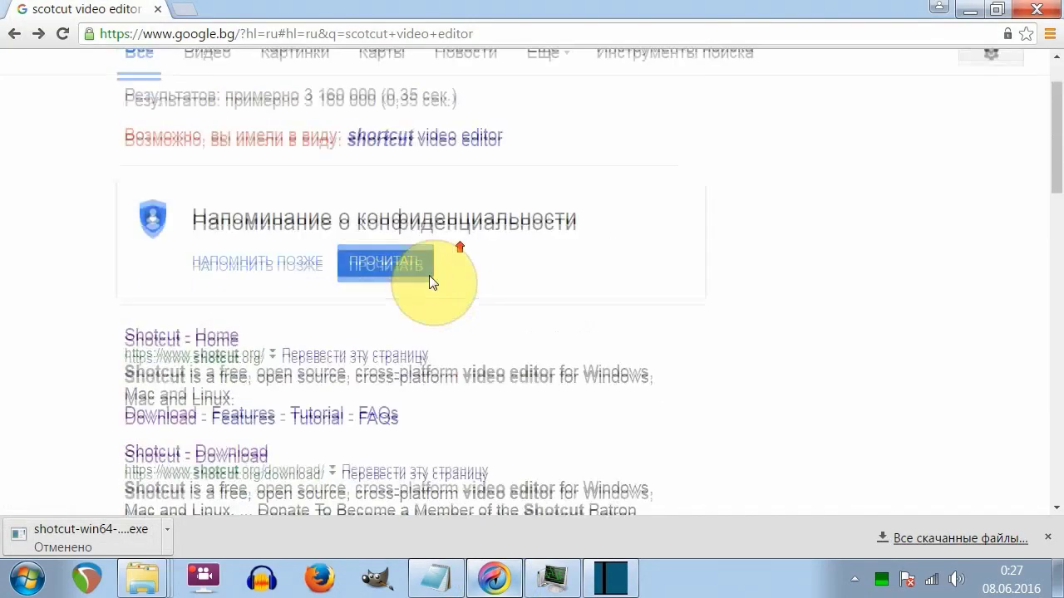
pyautogui.click(330, 75)
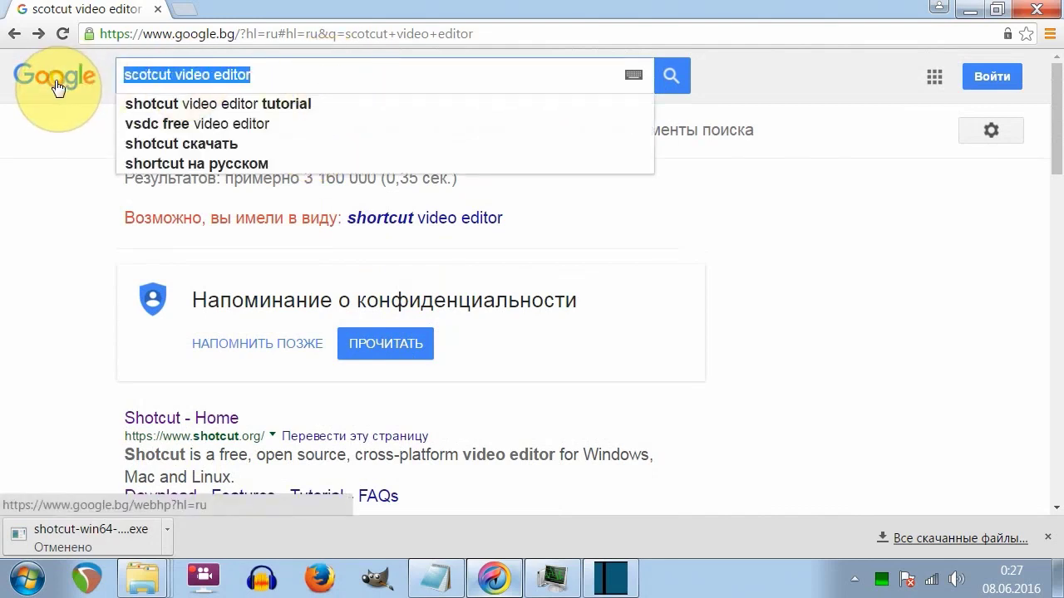
pyautogui.write('yfcnhjqrb rjv')
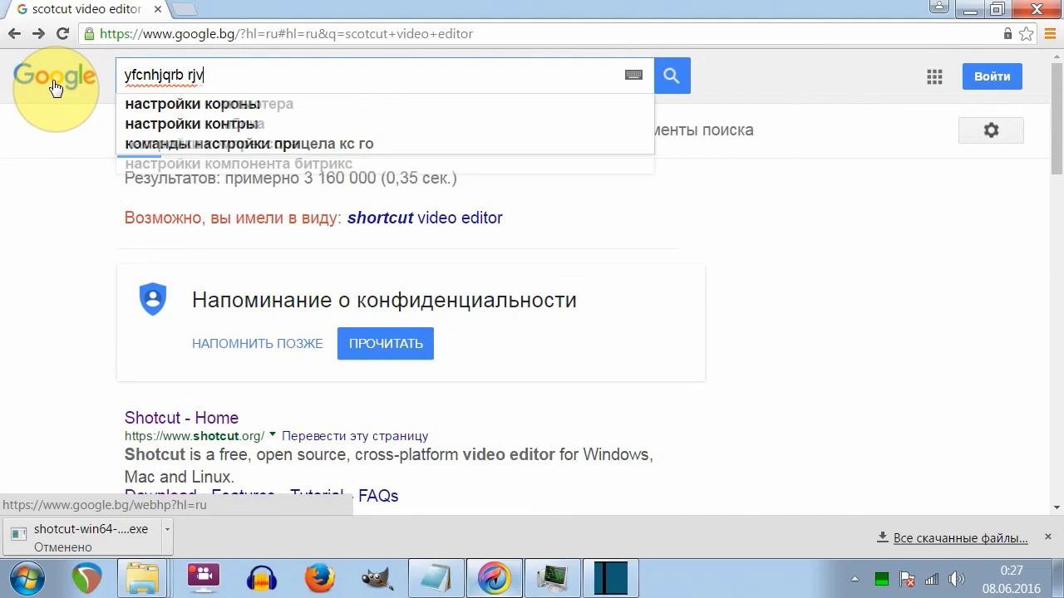
pyautogui.write('ghtccjhf ')
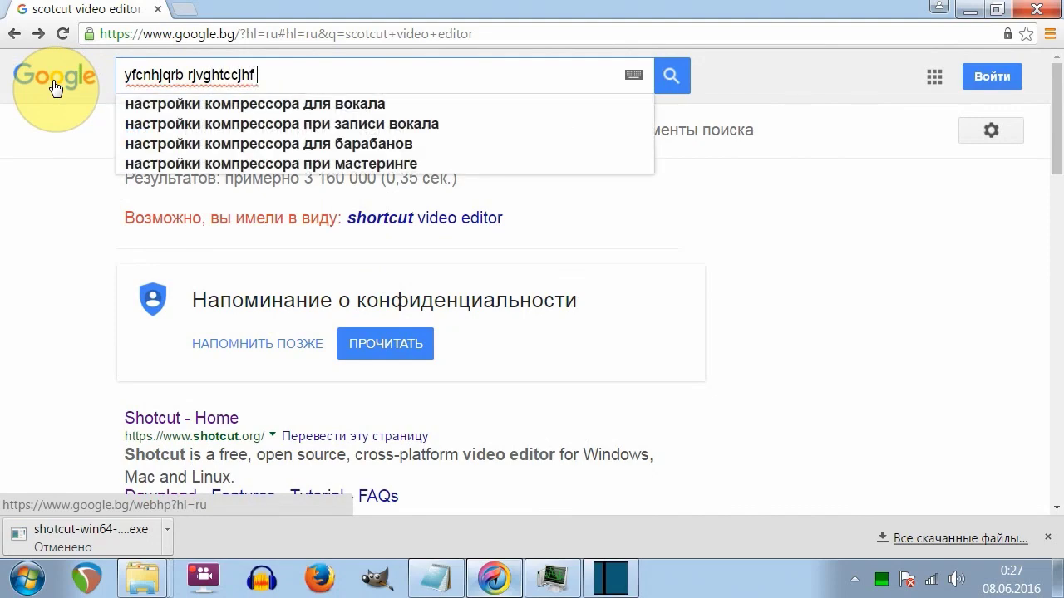
pyautogui.write('lkz ujkjc')
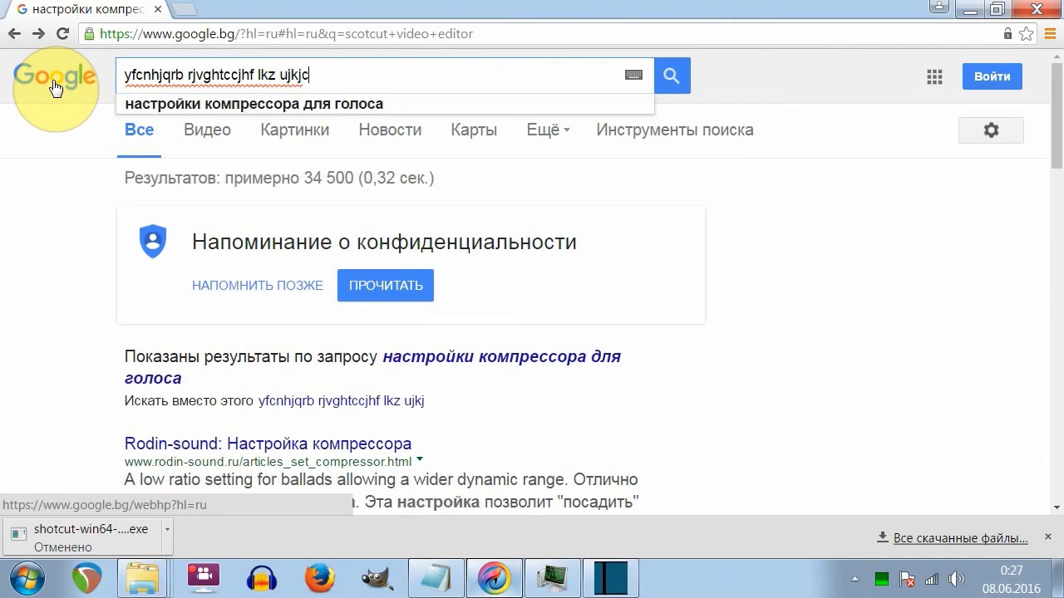
pyautogui.write('f')
pyautogui.press('Return')
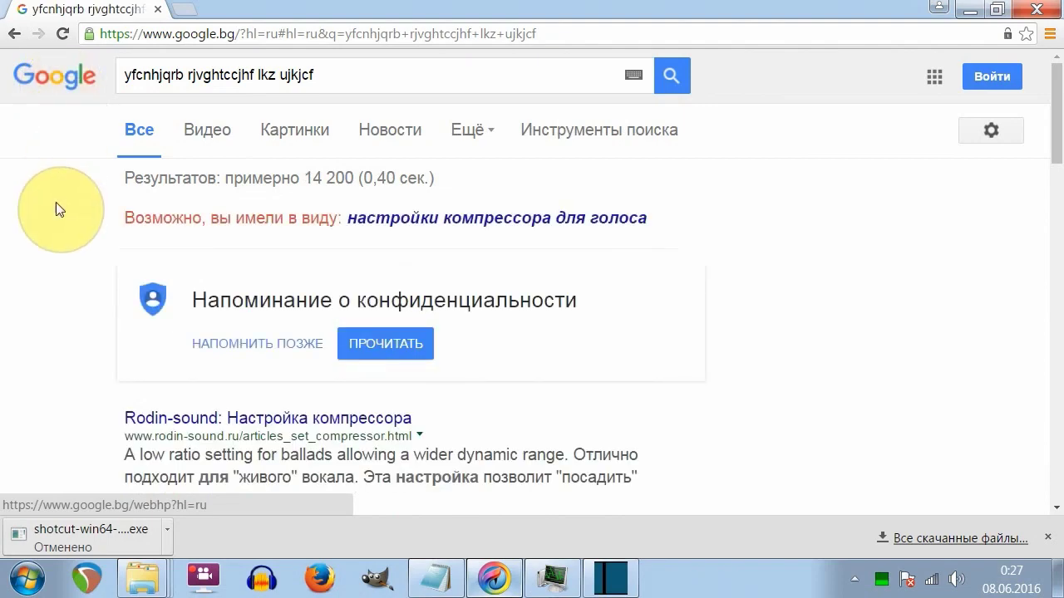
pyautogui.click(414, 215)
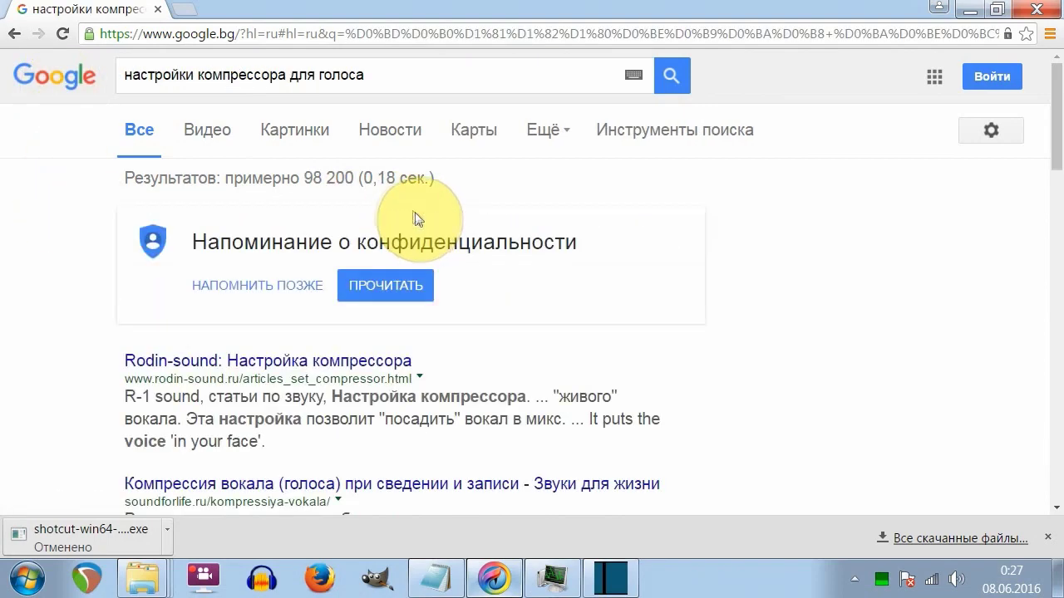
# Open the soundforlife.ru result on vocal compression, go back to the search results and return to Shotcut.
pyautogui.scroll(-2, 33, 285)
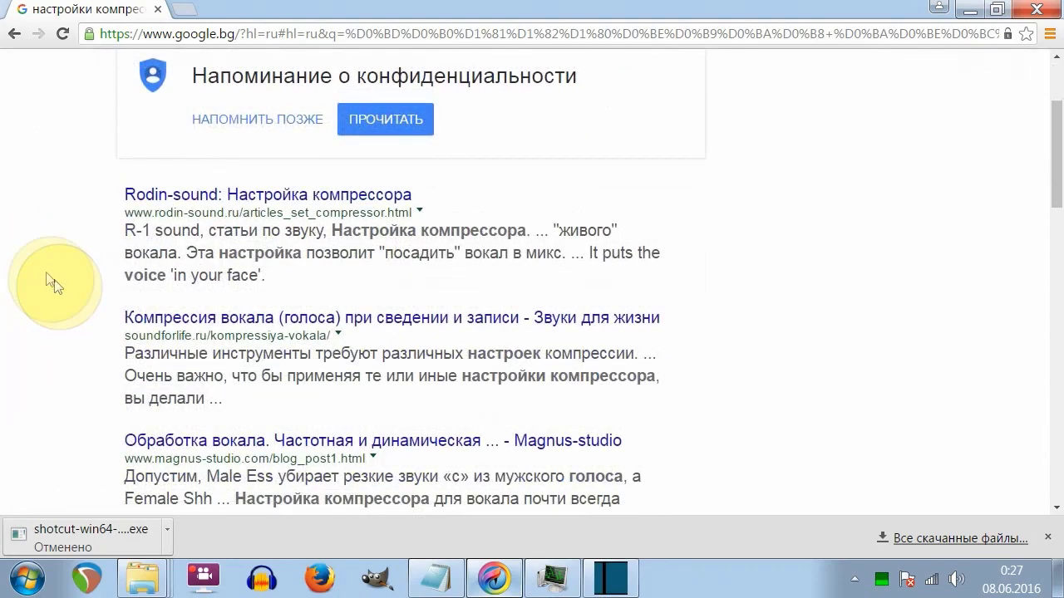
pyautogui.click(308, 318)
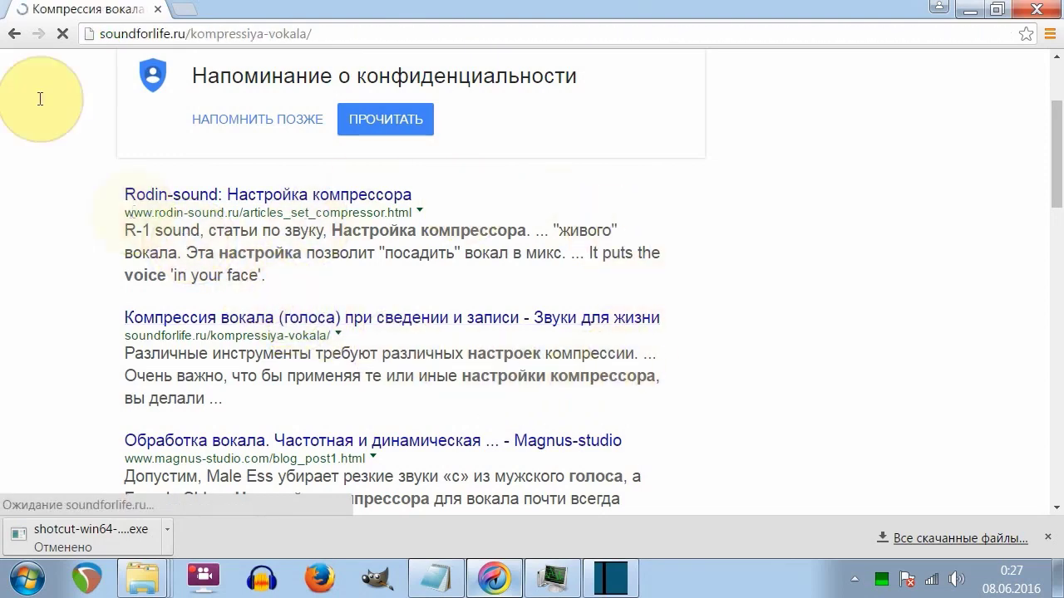
pyautogui.click(11, 39)
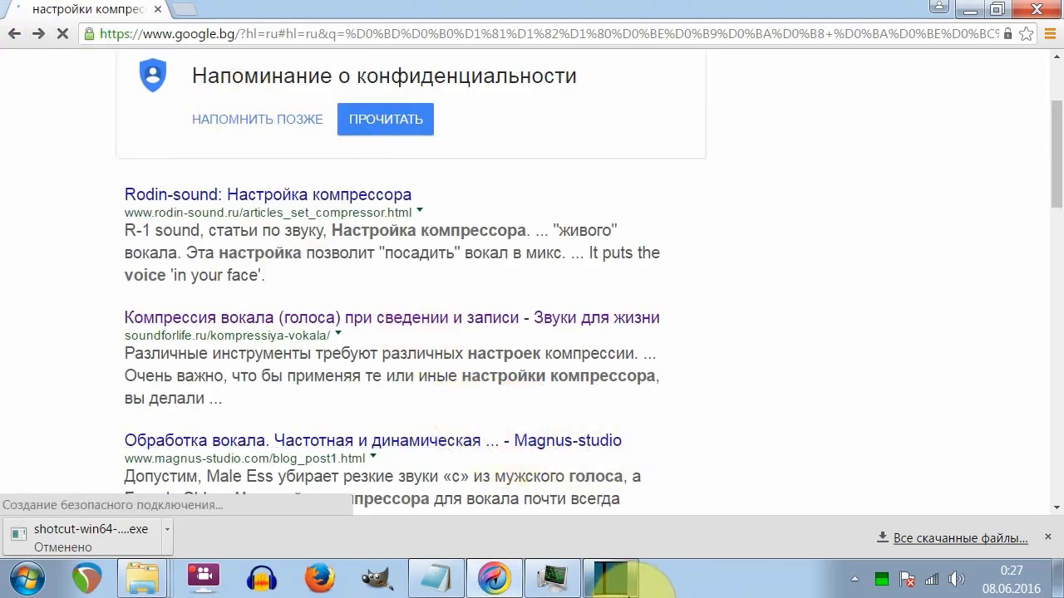
pyautogui.click(613, 586)
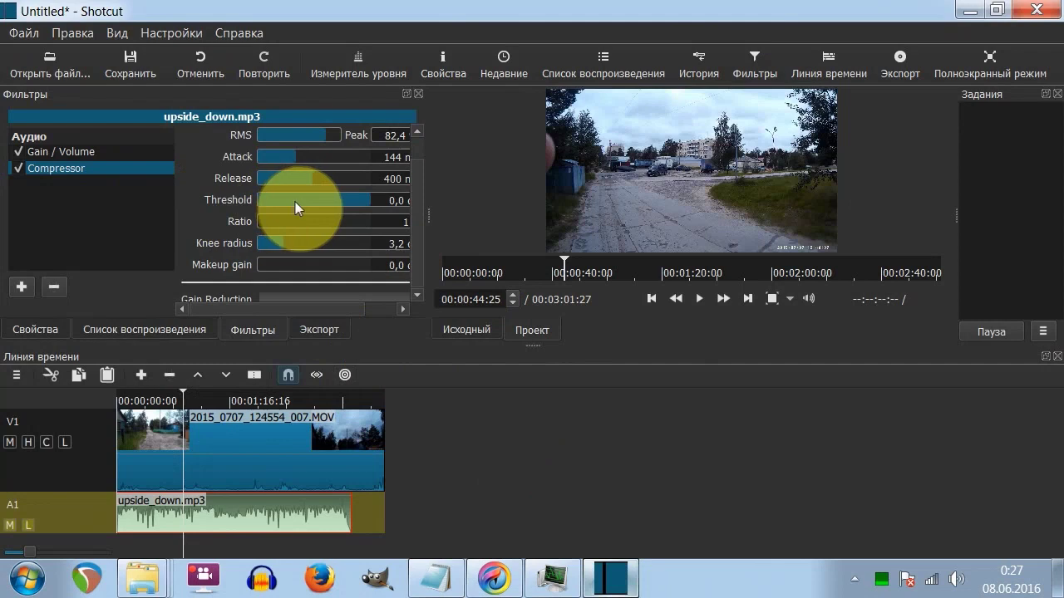
# Set the Compressor to Threshold -23,4 dB, Release 196 ms, Attack 79 ms and RMS/Peak 30,4, and play back a short stretch of the timeline.
pyautogui.moveTo(302, 198); pyautogui.dragTo(343, 204)
pyautogui.click(281, 202)
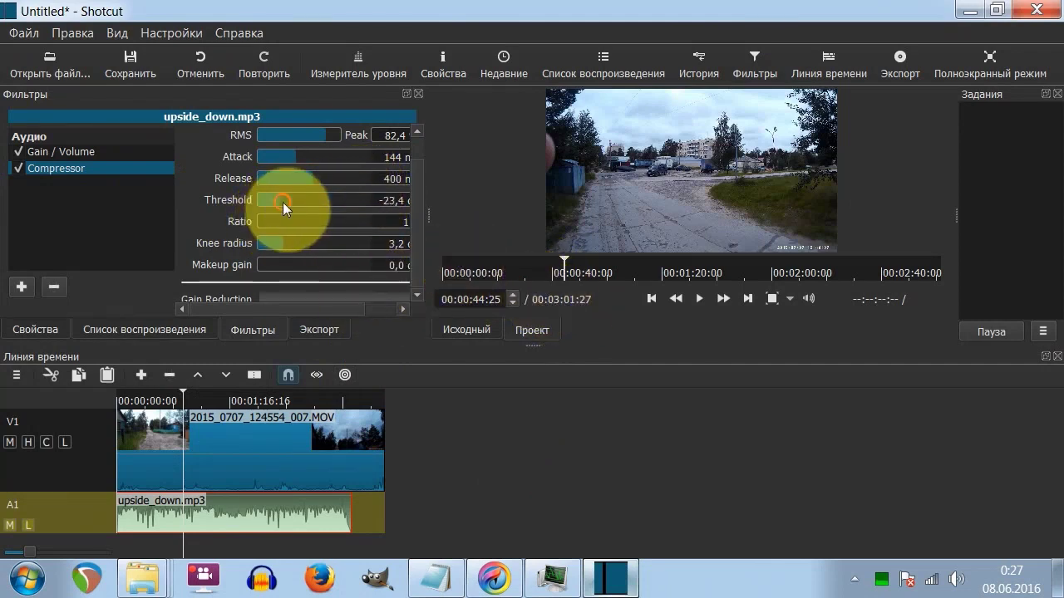
pyautogui.click(285, 178)
pyautogui.click(283, 155)
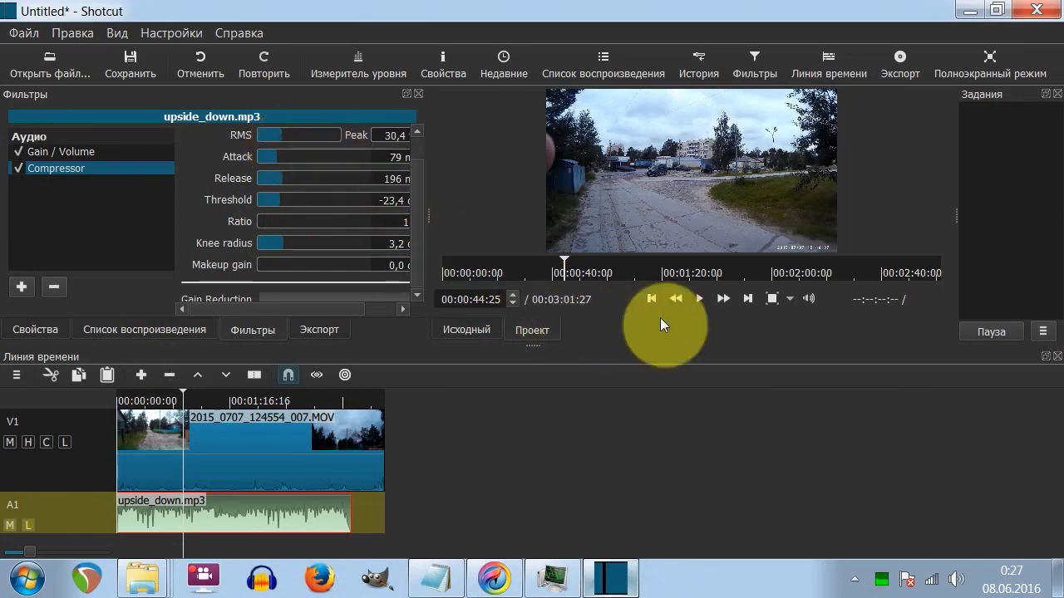
pyautogui.click(698, 300)
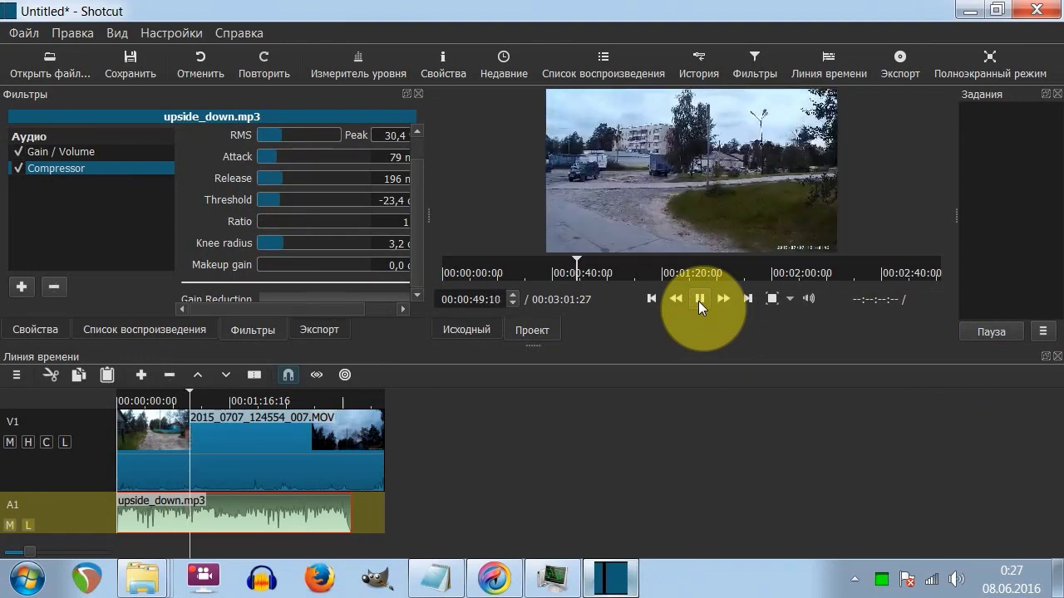
pyautogui.click(698, 301)
# Set the Compressor's Threshold to -21,4 dB and Release to 766 ms, and move the playhead to 00:00:05:15.
pyautogui.scroll(-5, 347, 201)
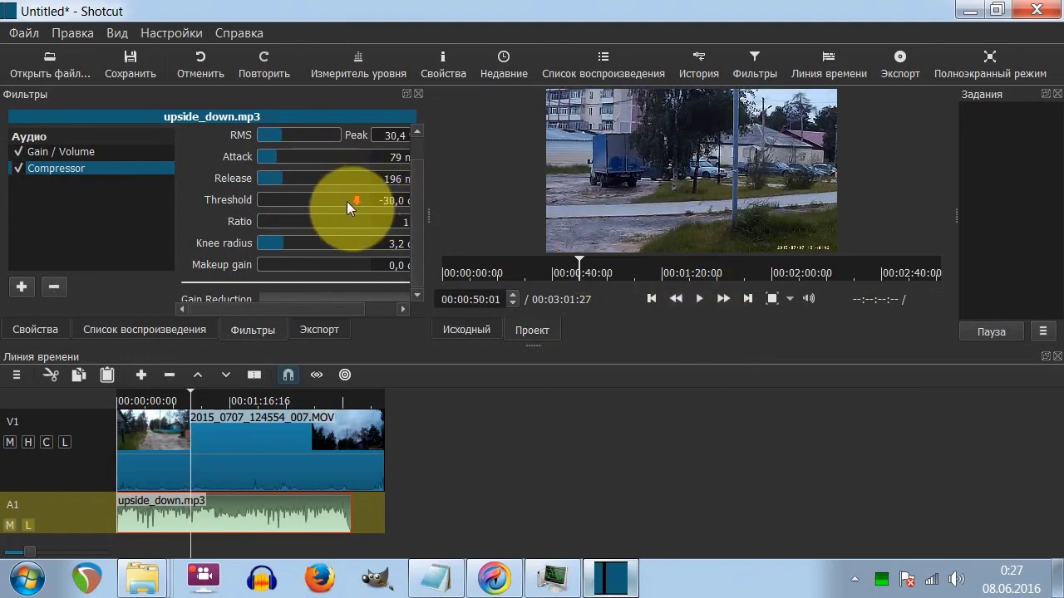
pyautogui.scroll(10, 346, 202)
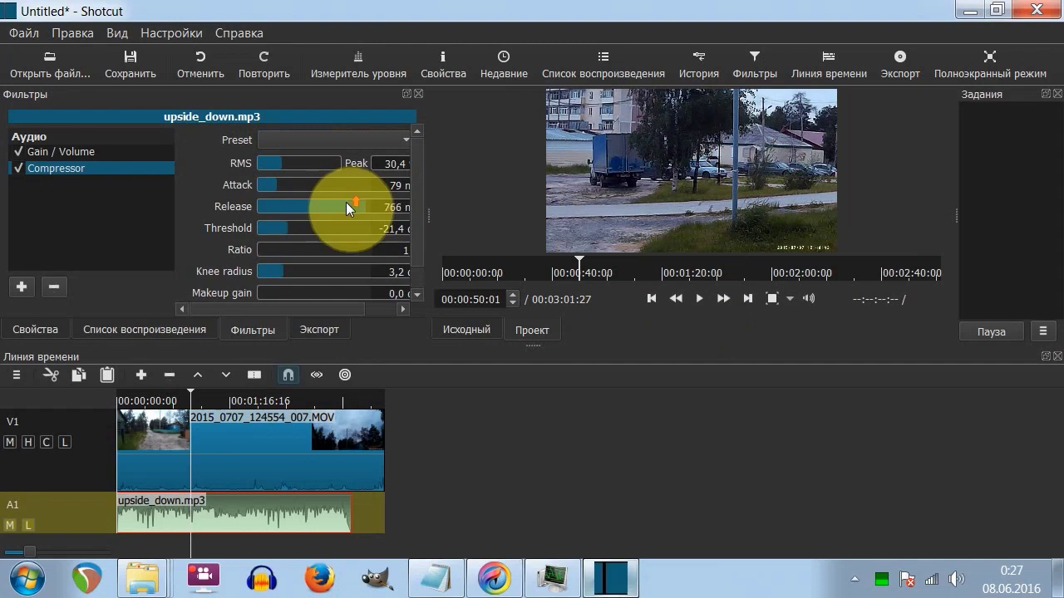
pyautogui.press('Up')
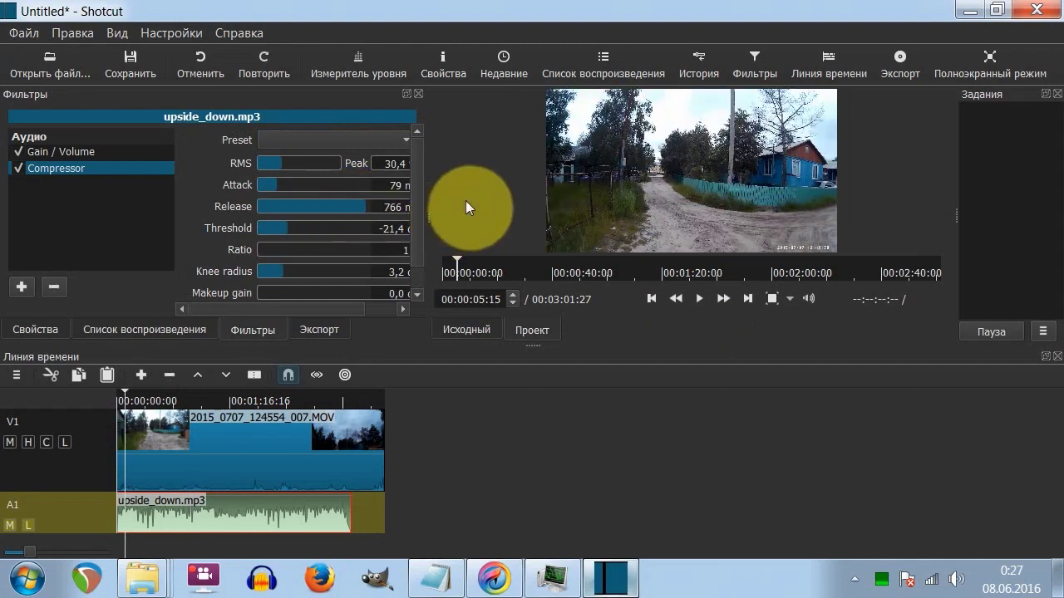
pyautogui.click(847, 572)
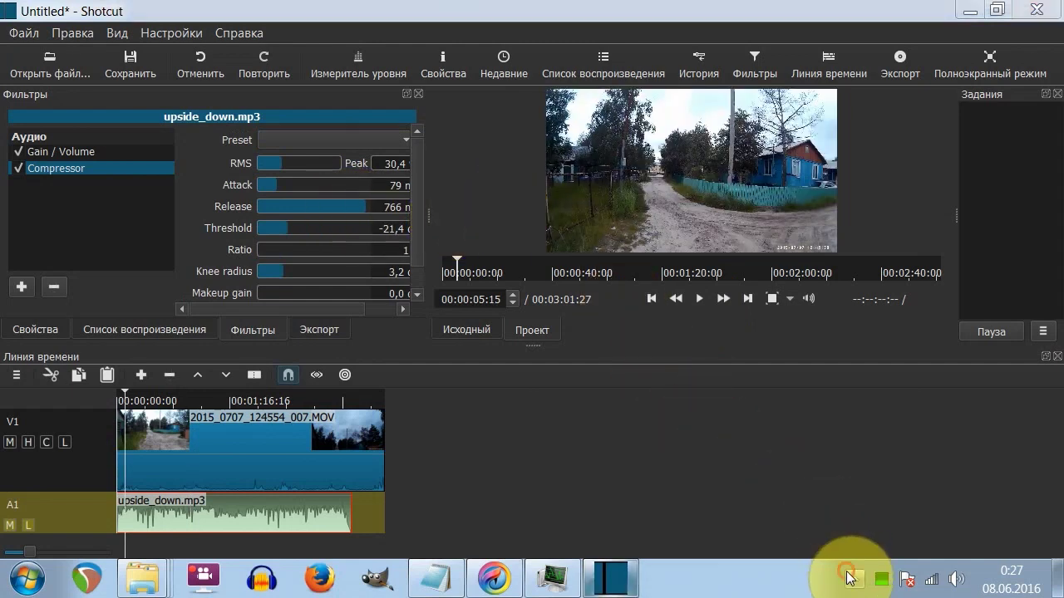
pyautogui.click(601, 8)
# Replace the Compressor on the upside_down.mp3 clip with the Normalize: One Pass audio filter.
pyautogui.click(53, 287)
pyautogui.click(21, 287)
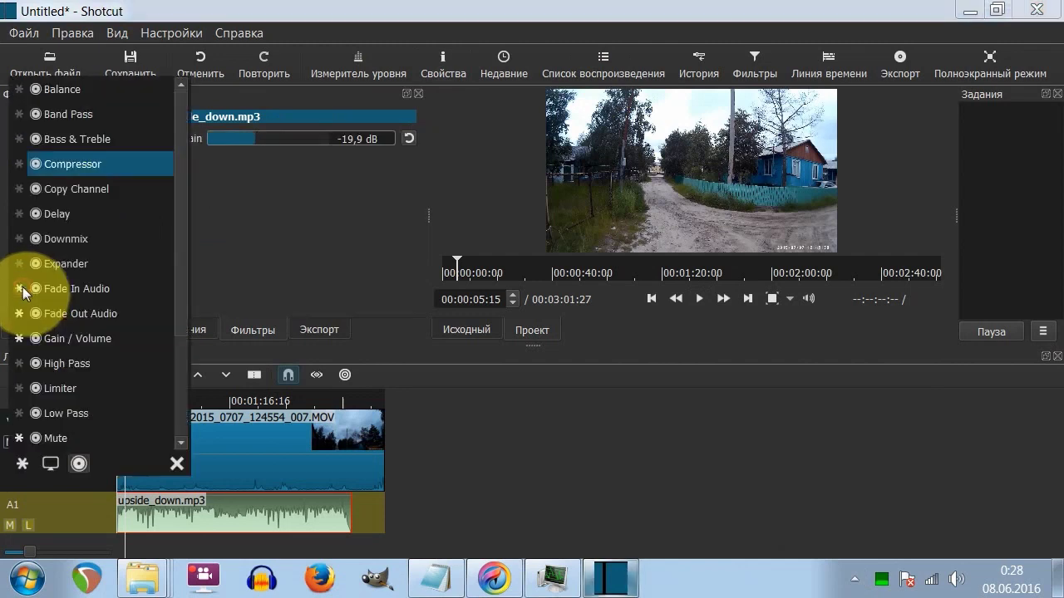
pyautogui.scroll(-1, 120, 324)
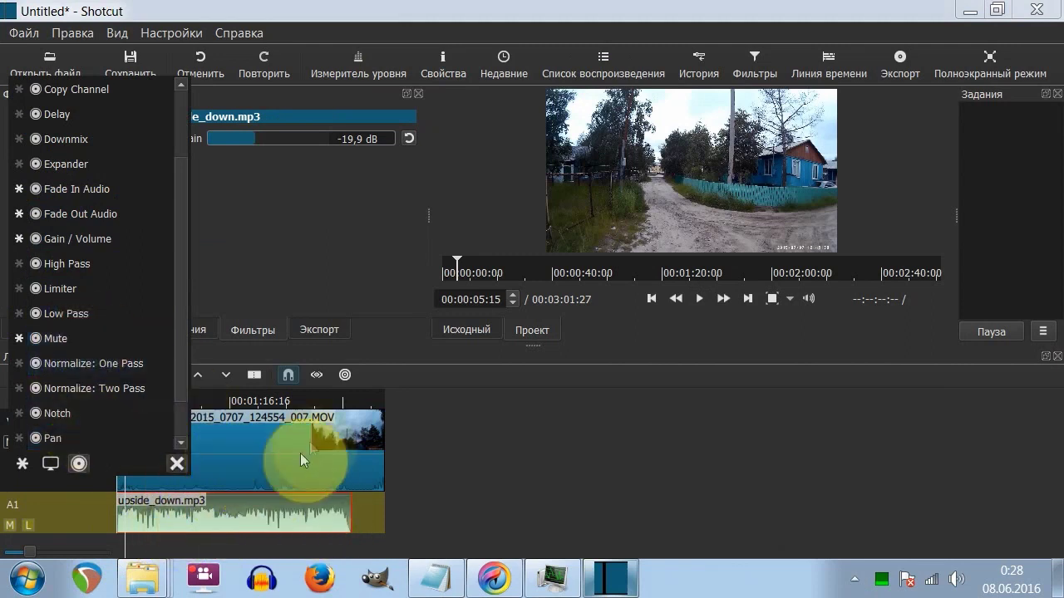
pyautogui.scroll(-1, 117, 314)
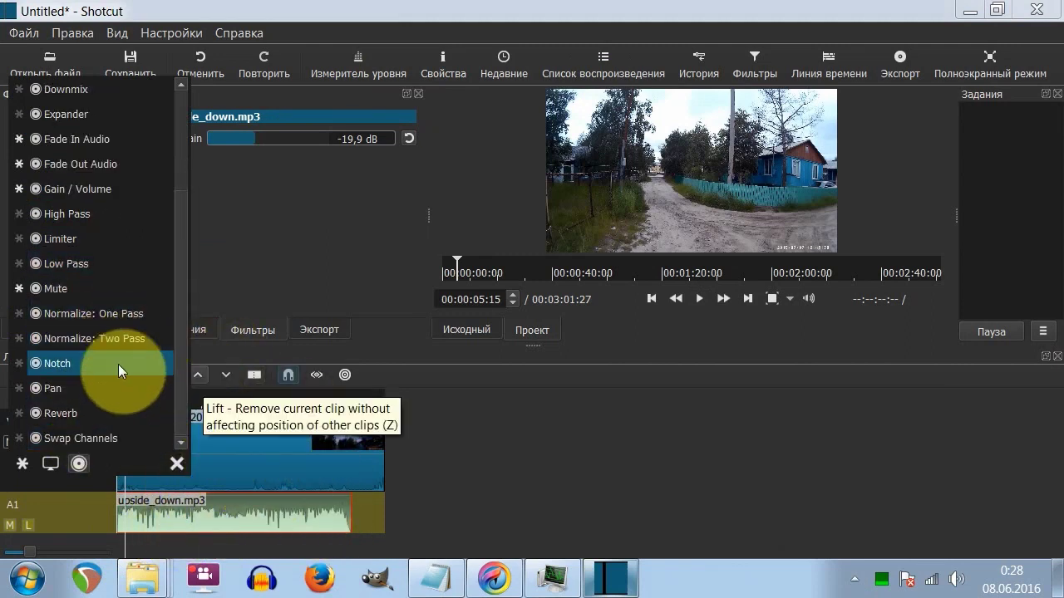
pyautogui.click(101, 312)
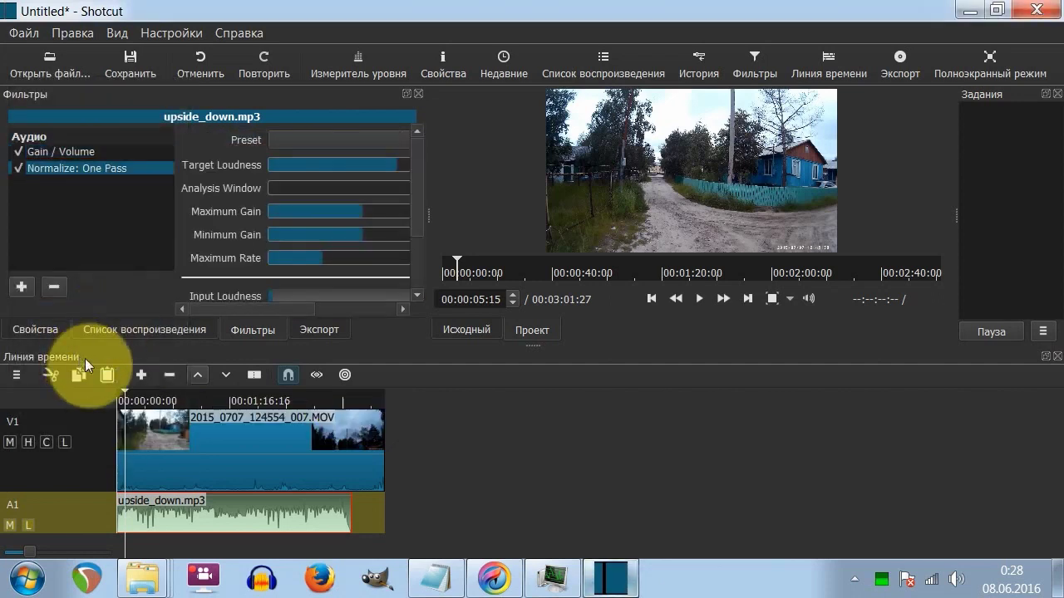
# Try lower Target Loudness and Maximum Gain in Normalize: One Pass, and remove the filter.
pyautogui.moveTo(341, 167); pyautogui.dragTo(377, 170)
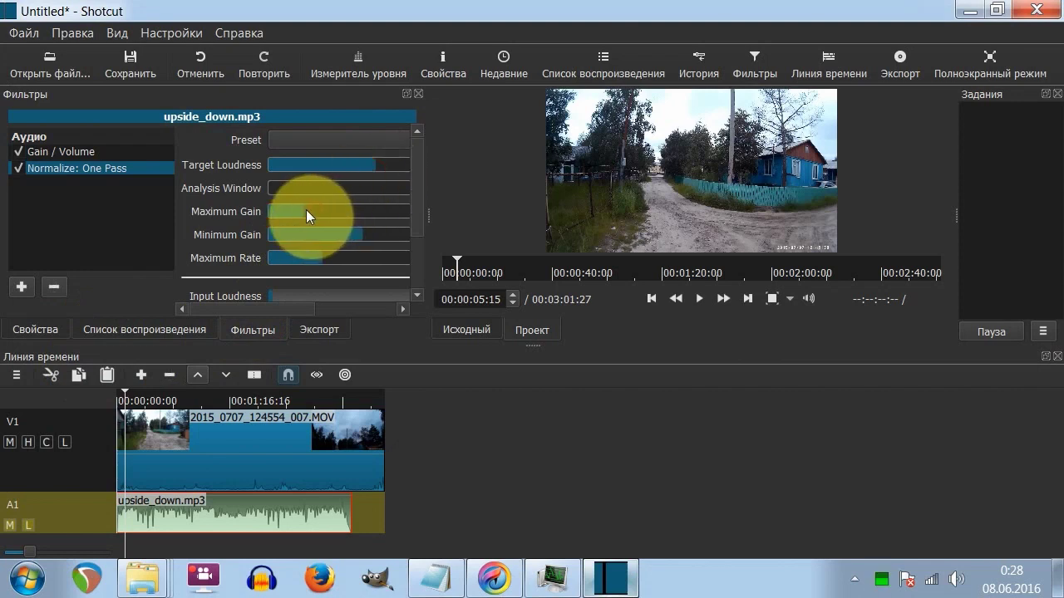
pyautogui.click(53, 286)
# Look through the audio filters available for the upside_down.mp3 clip and close the list without adding one.
pyautogui.click(21, 286)
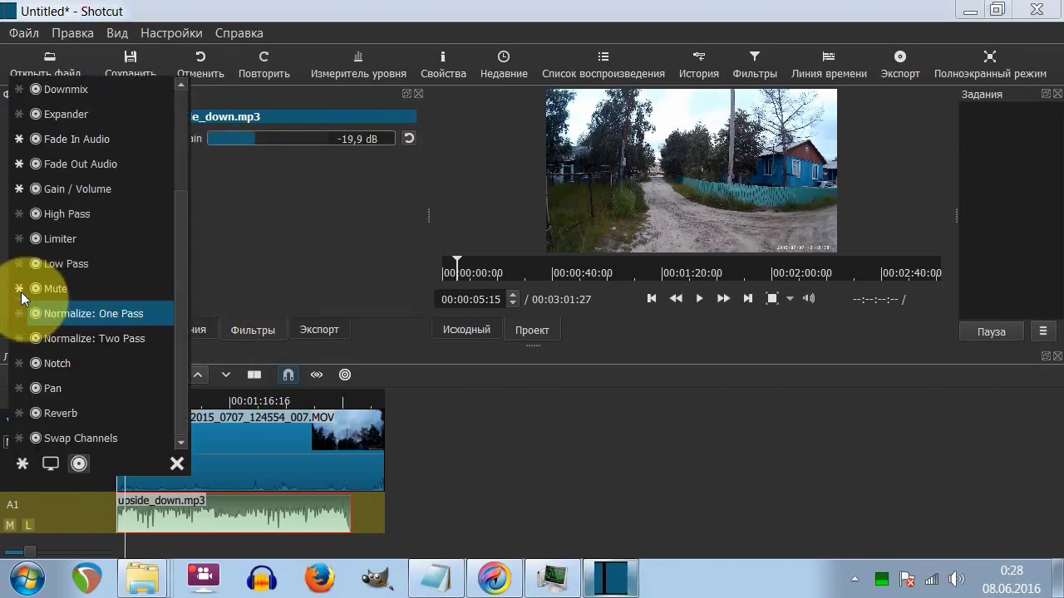
pyautogui.click(19, 288)
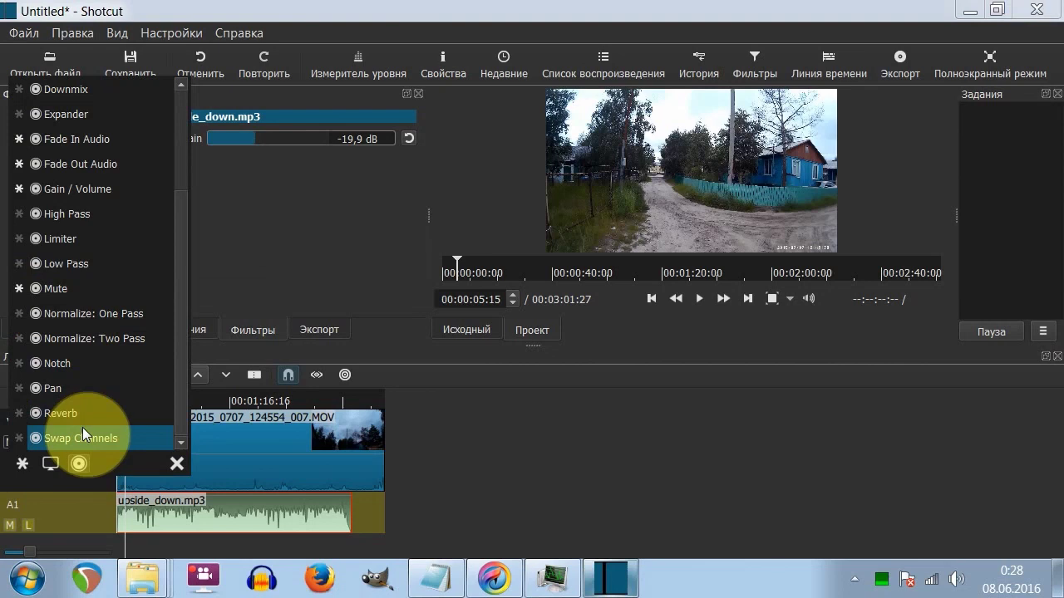
pyautogui.scroll(2, 92, 374)
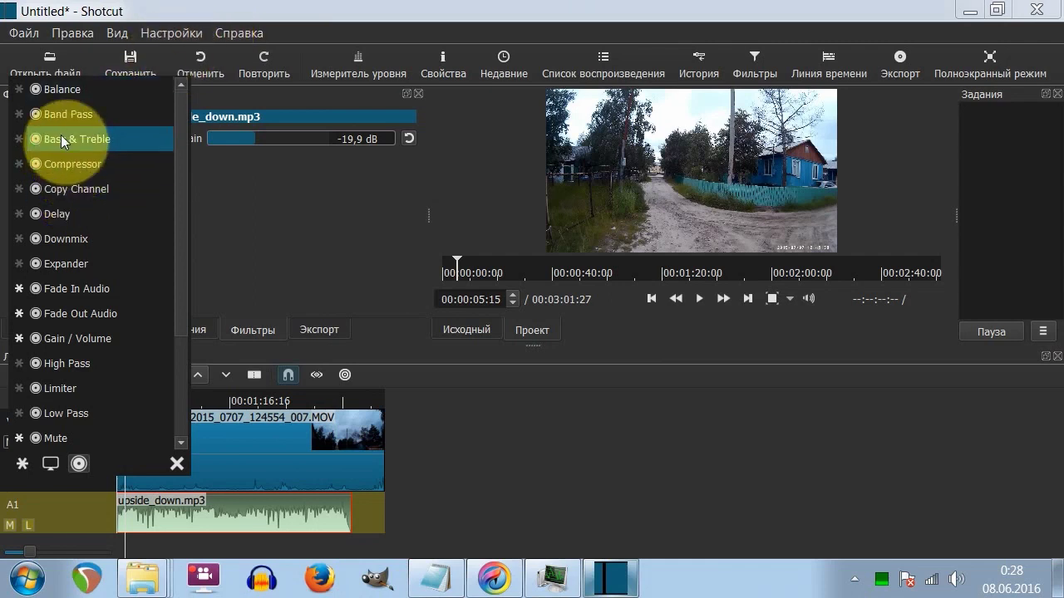
pyautogui.scroll(-2, 75, 166)
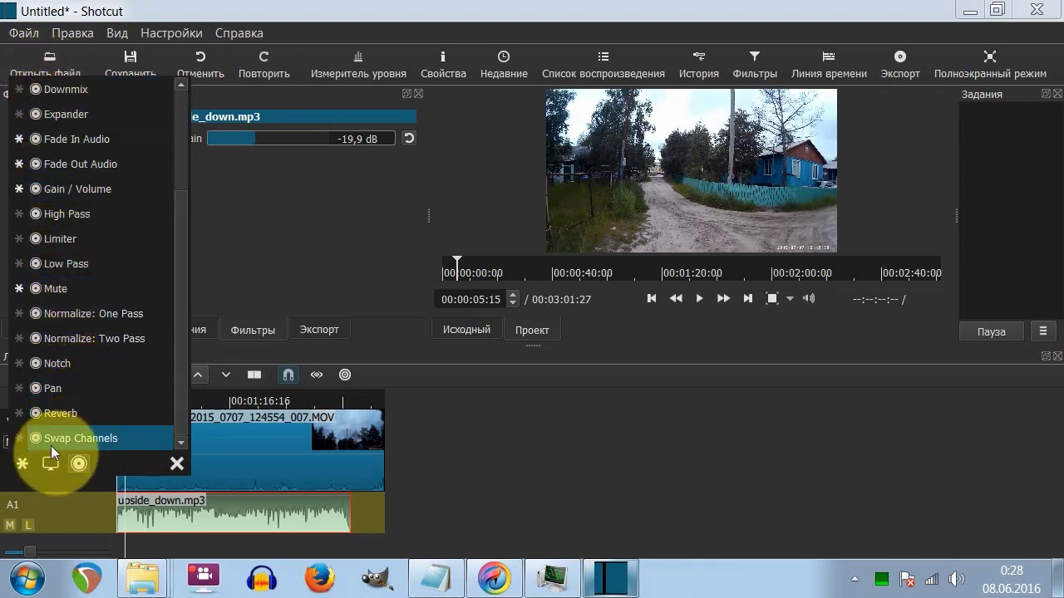
pyautogui.click(578, 408)
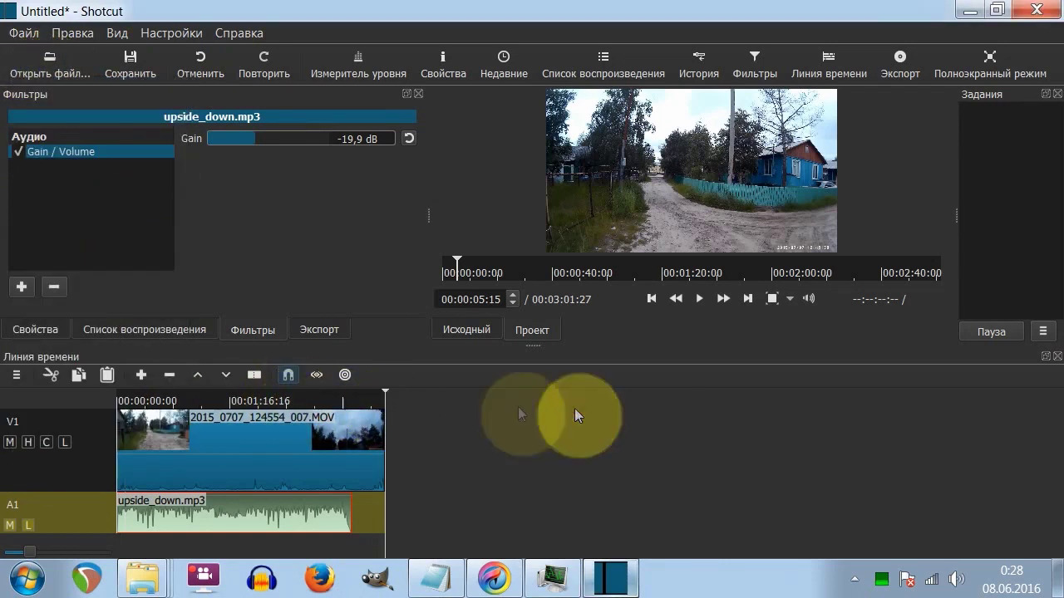
# Browse the video filters for the 2015_0707_124554_007.MOV clip on track V1 and add the Crop filter.
pyautogui.click(250, 448)
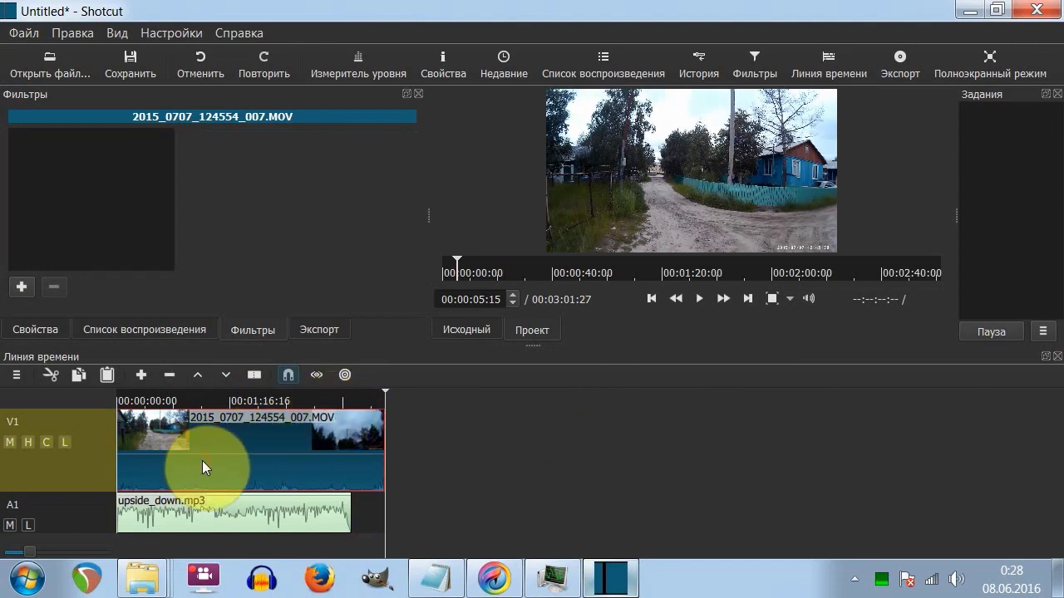
pyautogui.click(22, 287)
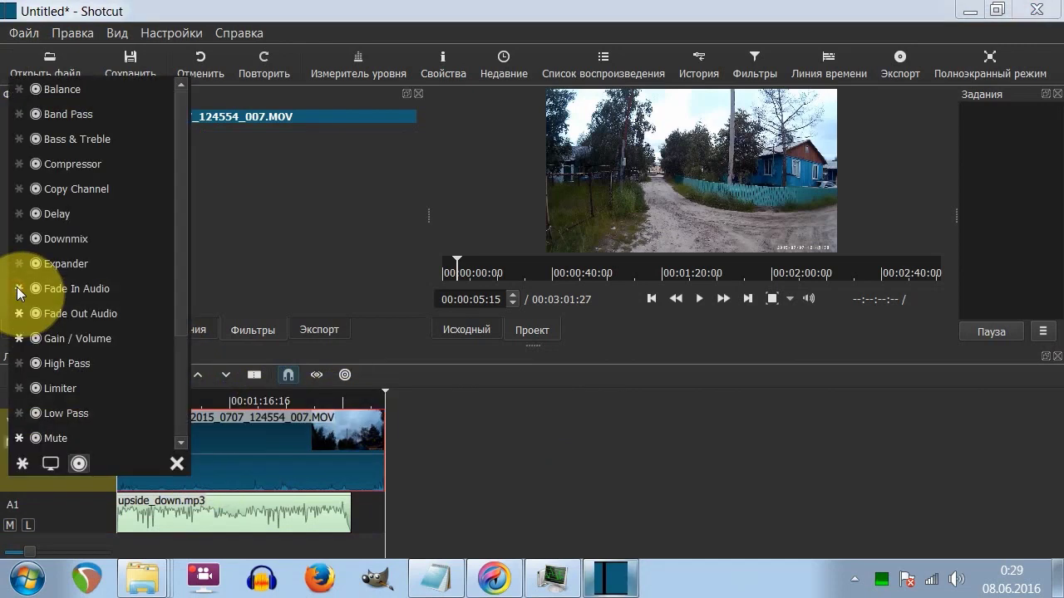
pyautogui.scroll(-1, 25, 398)
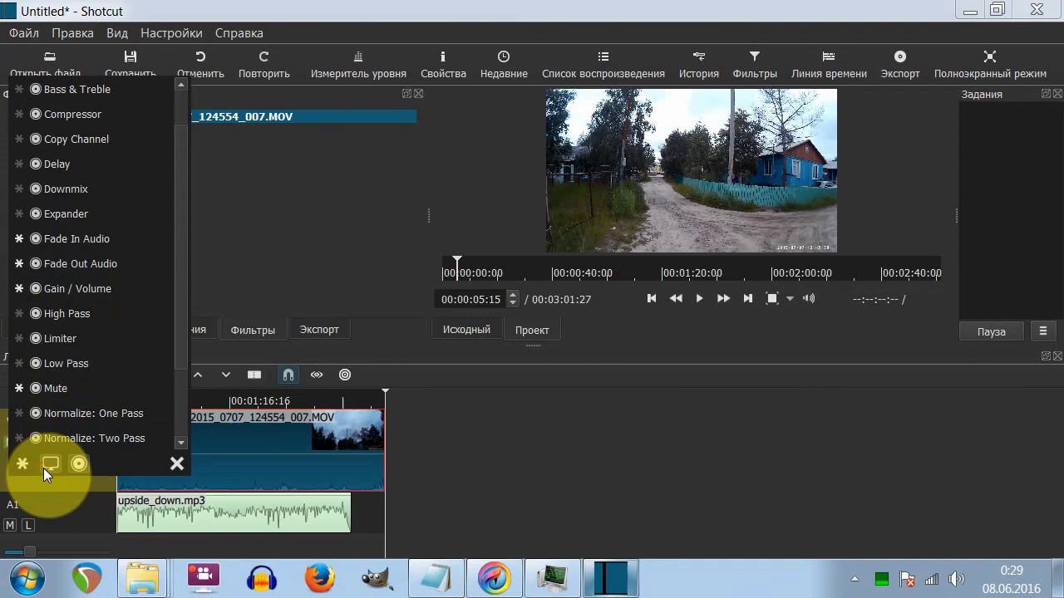
pyautogui.click(49, 465)
pyautogui.scroll(-3, 62, 359)
pyautogui.scroll(-5, 60, 354)
pyautogui.scroll(7, 57, 350)
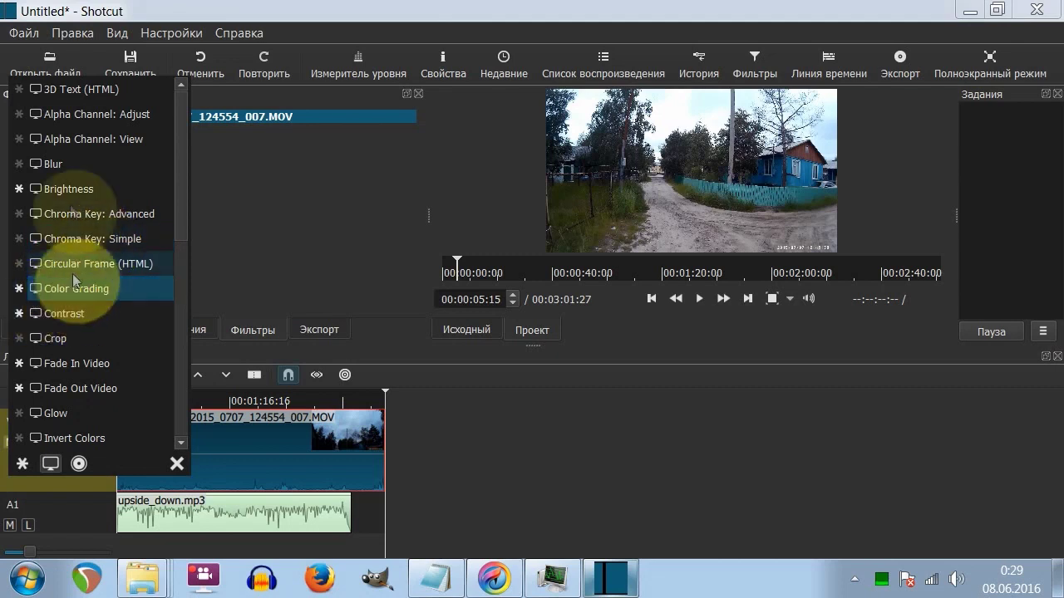
pyautogui.click(77, 338)
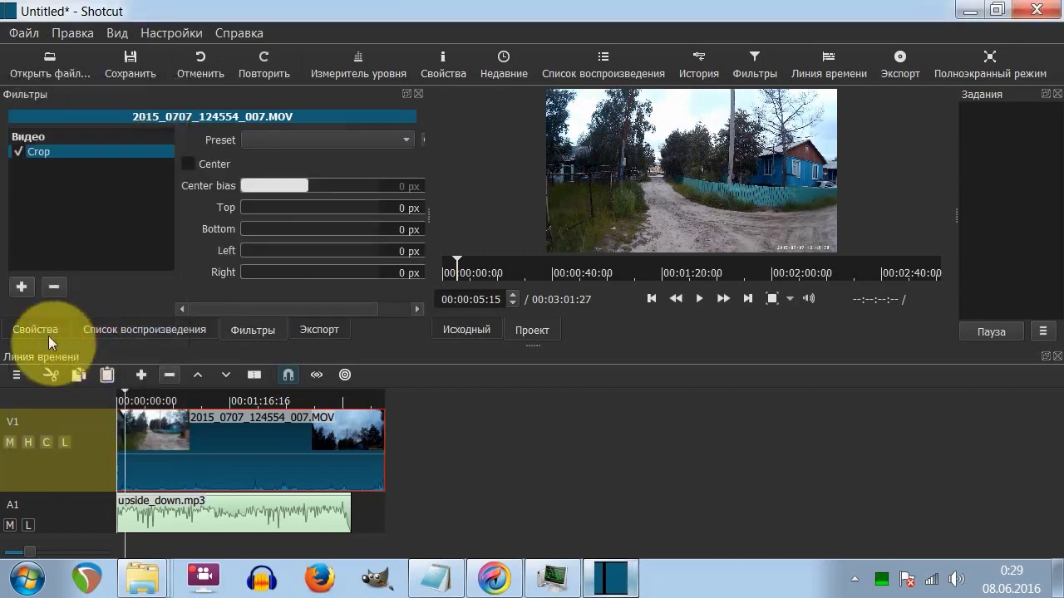
# Set the Crop filter's Top to 83 px and Bottom to 102 px.
pyautogui.moveTo(323, 212); pyautogui.dragTo(283, 216)
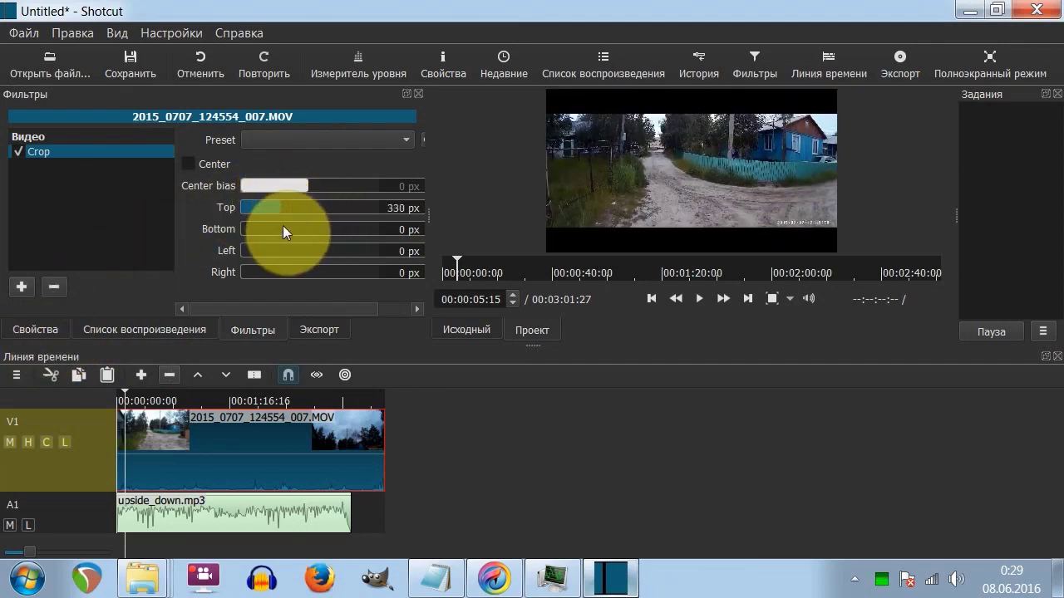
pyautogui.click(262, 228)
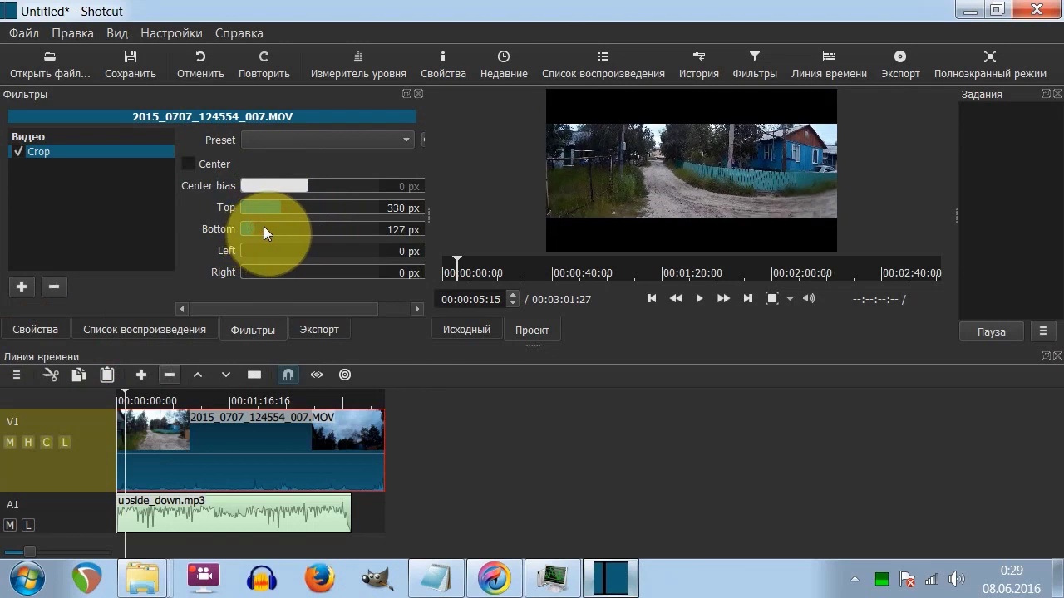
pyautogui.click(247, 226)
pyautogui.click(251, 206)
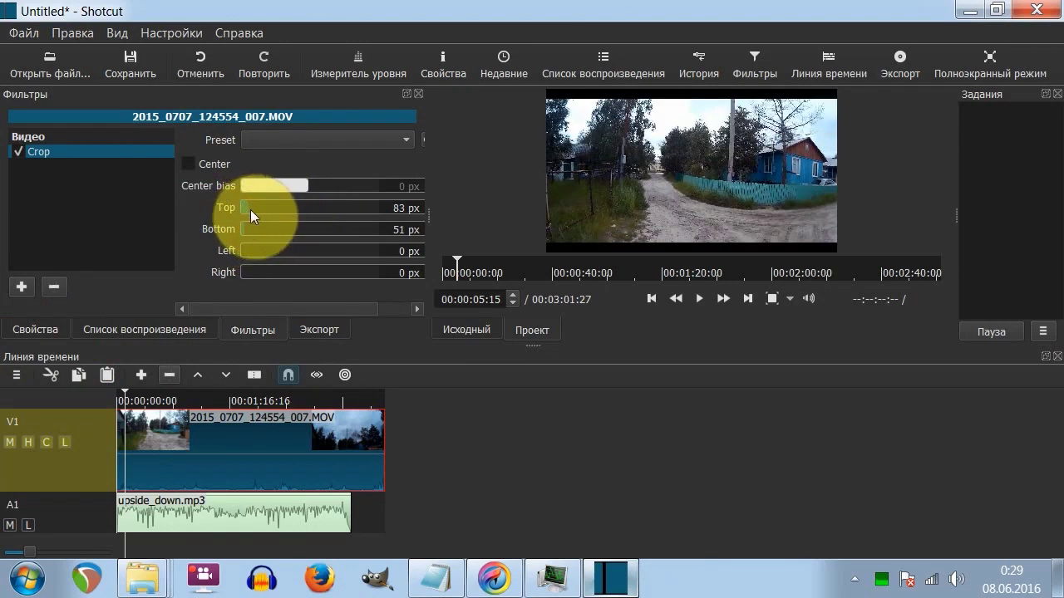
pyautogui.click(249, 229)
pyautogui.click(253, 227)
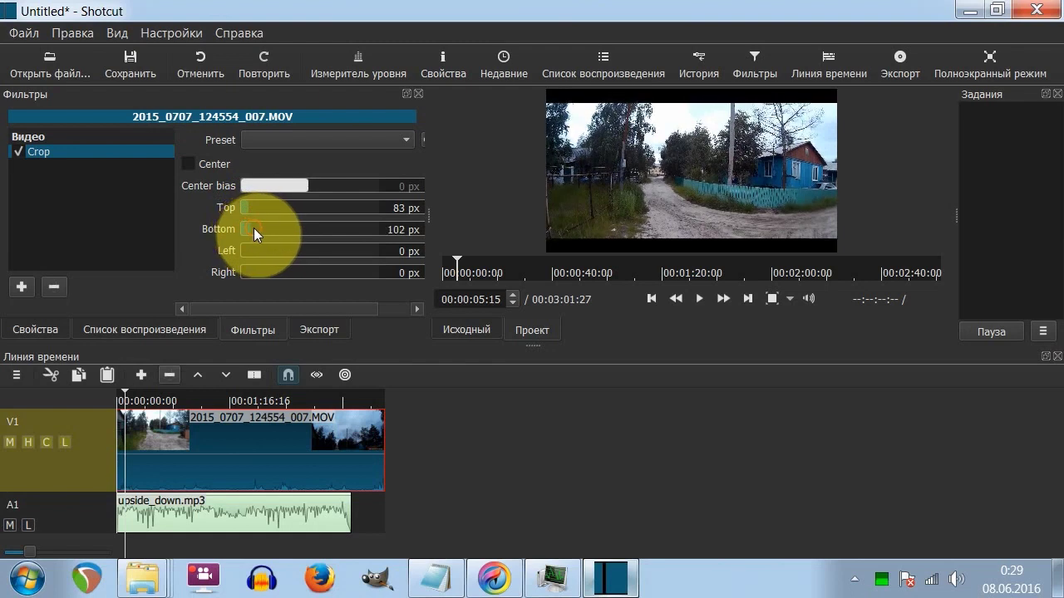
# Add the Contrast video filter to the clip and set Contrast to 47,2 %.
pyautogui.click(36, 288)
pyautogui.scroll(-1, 125, 330)
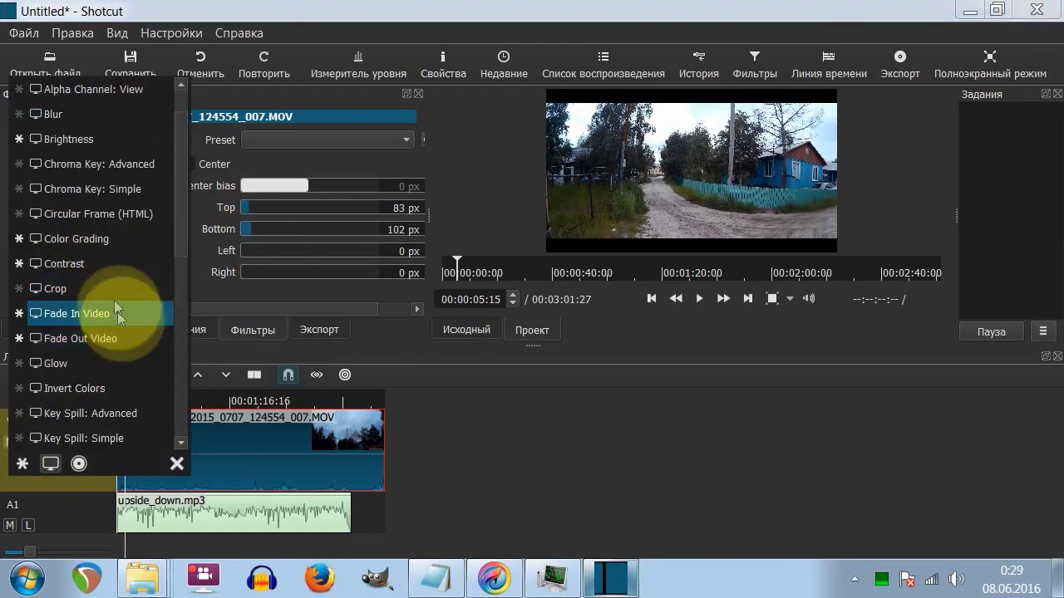
pyautogui.click(90, 263)
pyautogui.moveTo(282, 162)
pyautogui.mouseDown()
pyautogui.moveTo(296, 160)
pyautogui.moveTo(268, 156)
pyautogui.mouseUp()
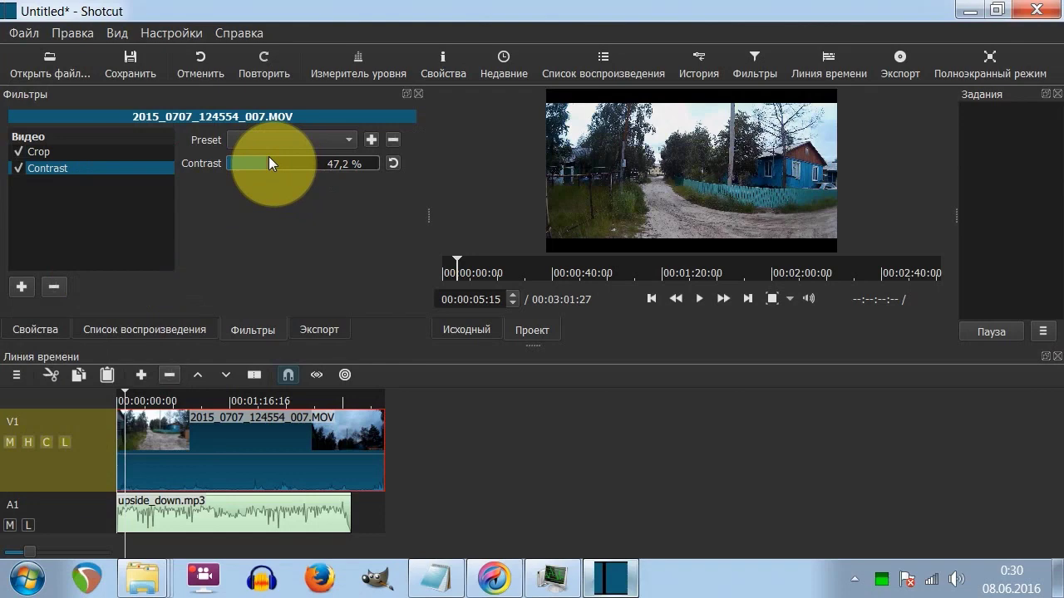
# Try the Old Film: Dust filter with Size 43 % and Amount 135 in a short playback, and remove it.
pyautogui.click(21, 287)
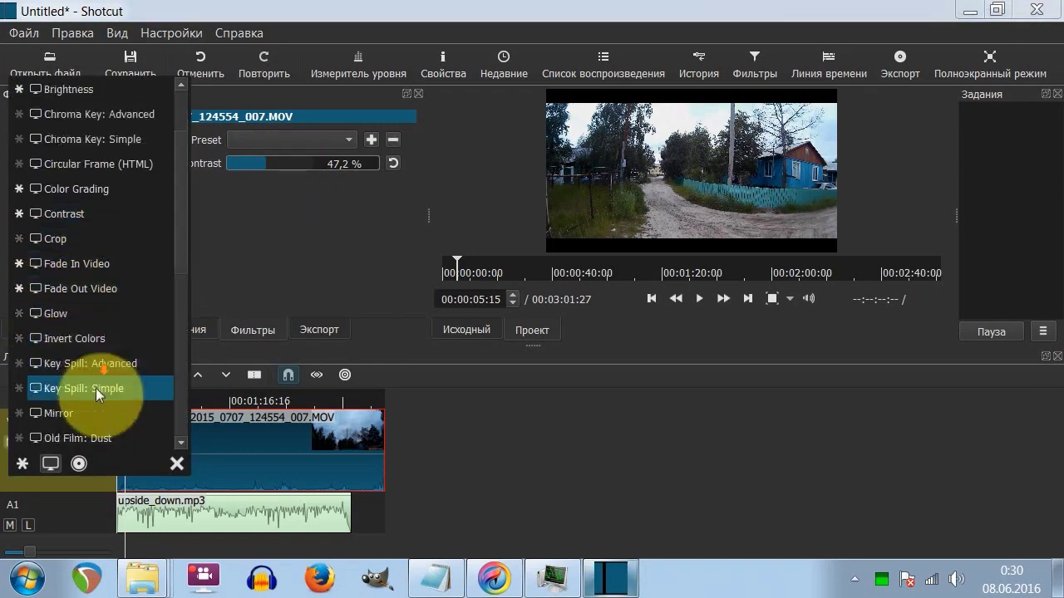
pyautogui.scroll(-1, 91, 392)
pyautogui.click(63, 388)
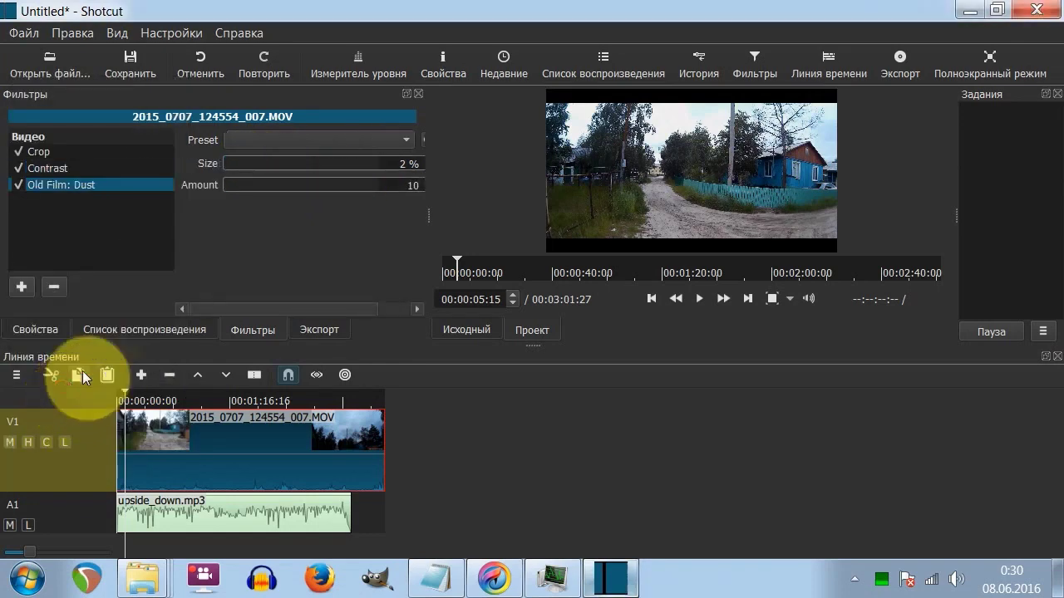
pyautogui.moveTo(241, 189); pyautogui.dragTo(276, 186)
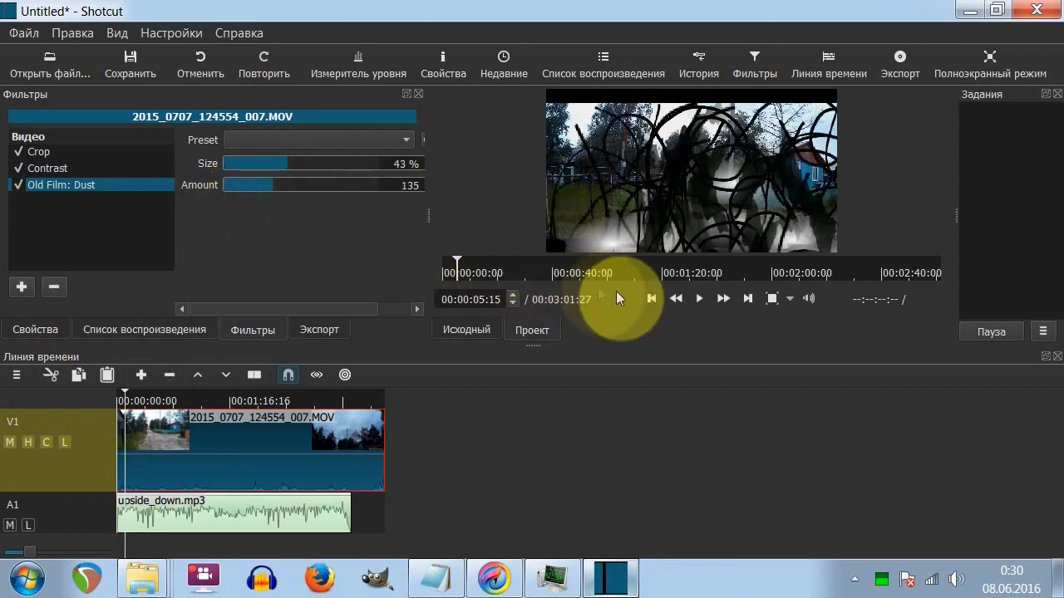
pyautogui.click(700, 300)
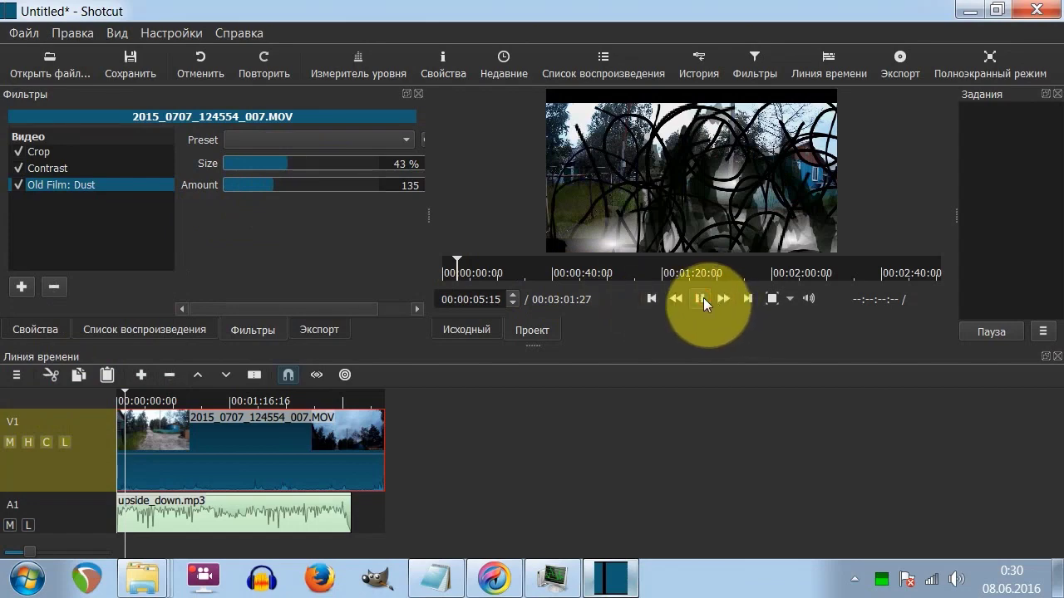
pyautogui.click(700, 299)
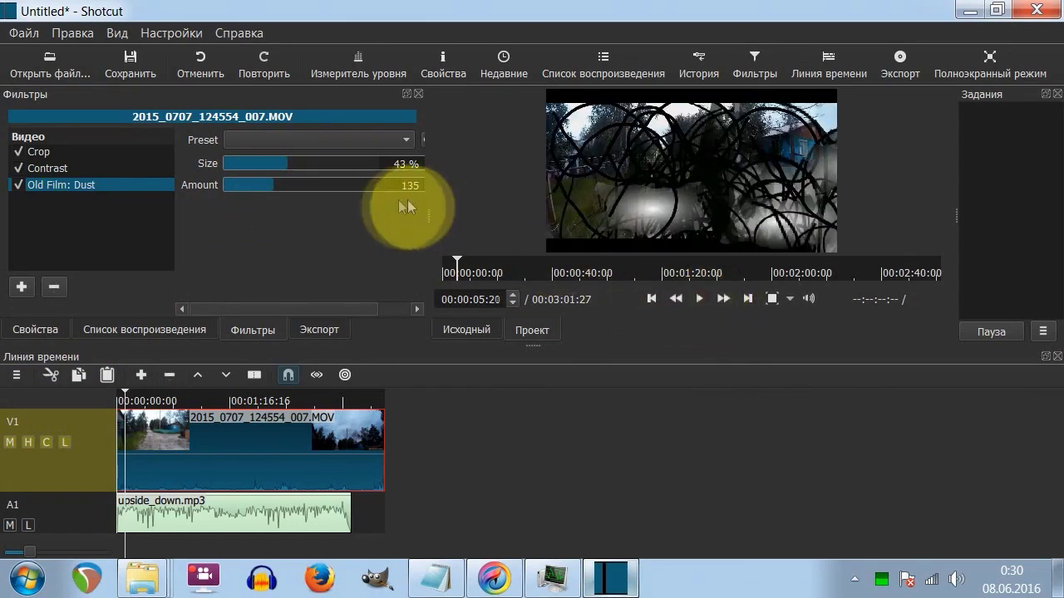
pyautogui.click(52, 287)
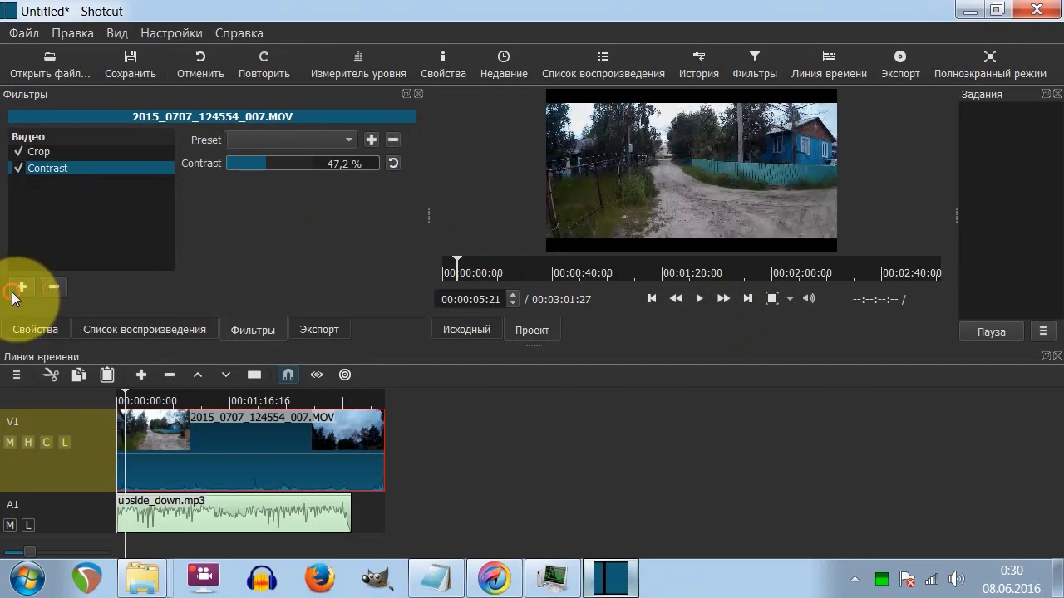
# Try the Mirror video filter on the clip and remove it again.
pyautogui.click(16, 289)
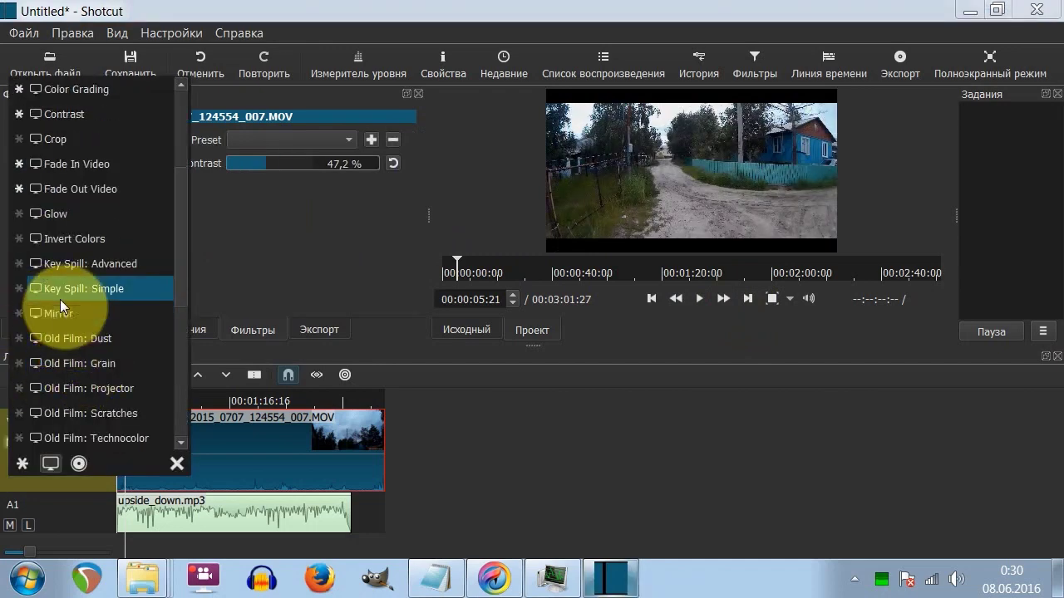
pyautogui.click(59, 313)
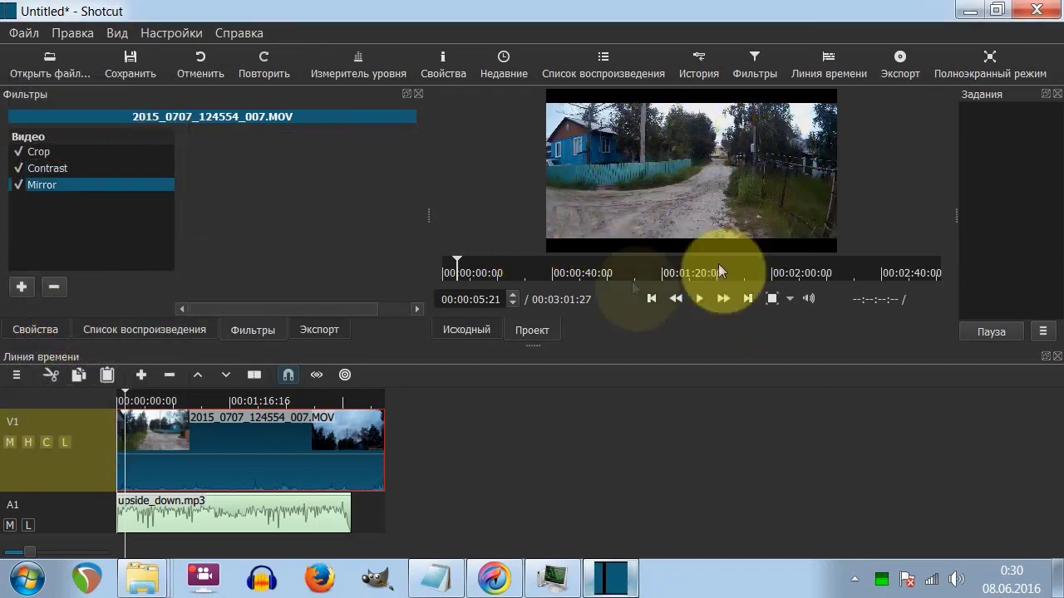
pyautogui.click(52, 288)
# Add the Reduce Noise filter to the clip with Blur Radius 4,6, Blur Strength 1,0 and Threshold 30.
pyautogui.click(21, 287)
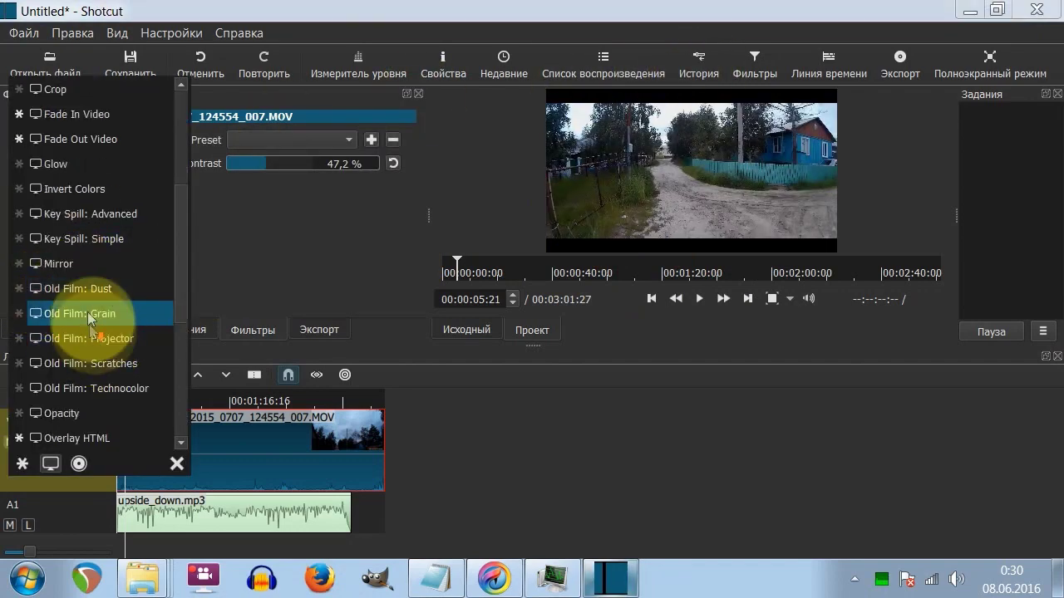
pyautogui.scroll(-2, 81, 366)
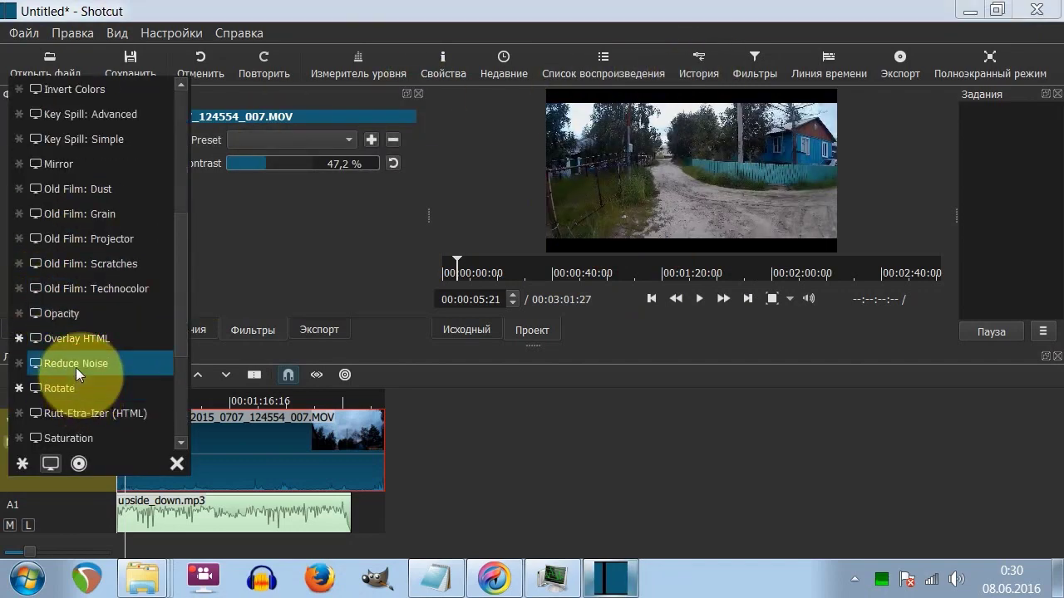
pyautogui.click(77, 367)
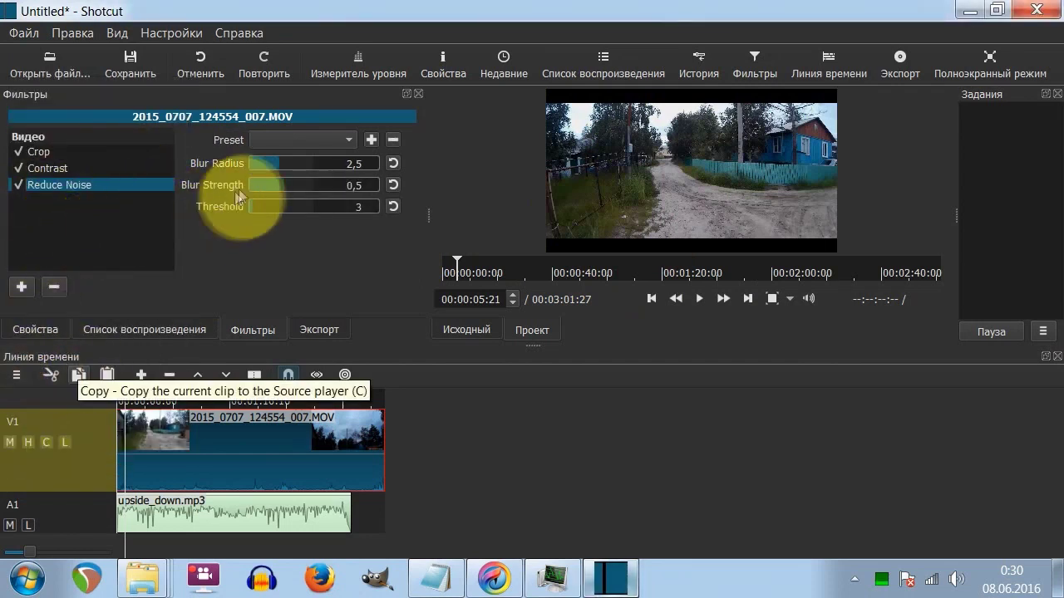
pyautogui.click(309, 164)
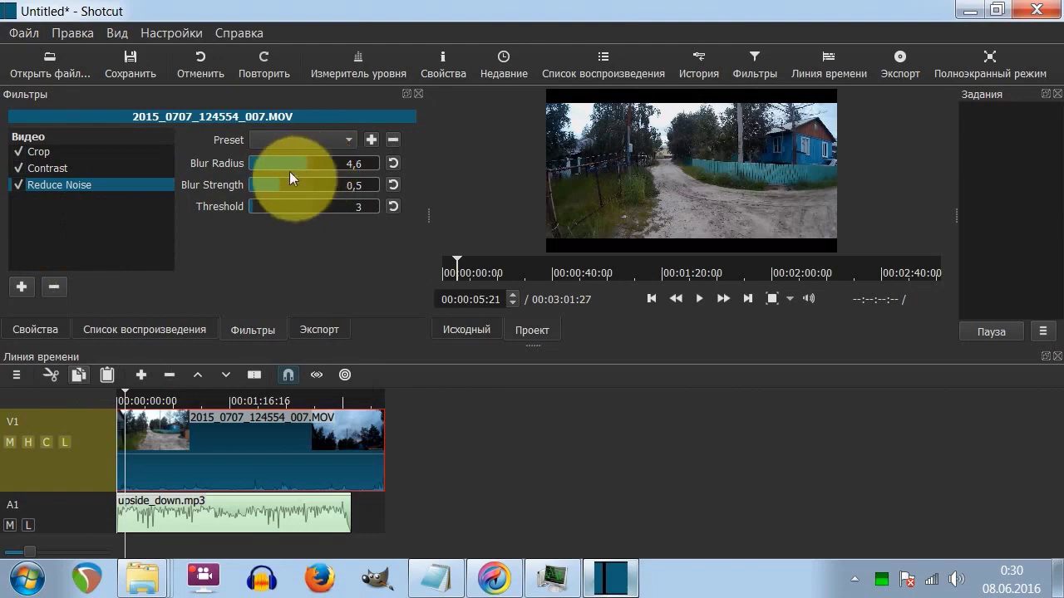
pyautogui.click(314, 190)
pyautogui.write('0')
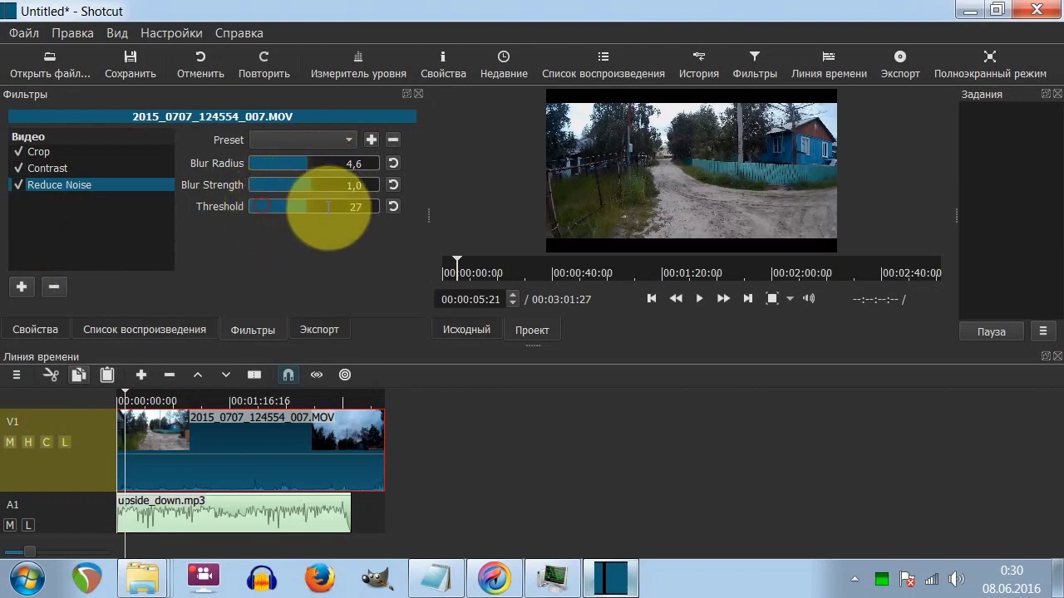
# Enlarge the preview to 200% and set Reduce Noise to Blur Radius 5,0, Blur Strength 0,4 and Threshold 23.
pyautogui.click(769, 304)
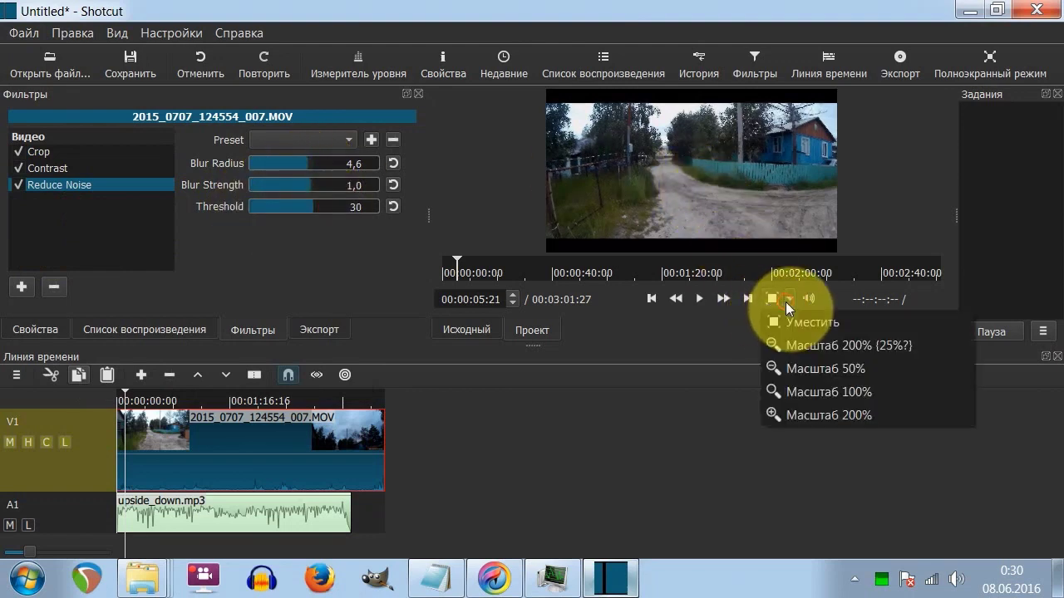
pyautogui.click(803, 413)
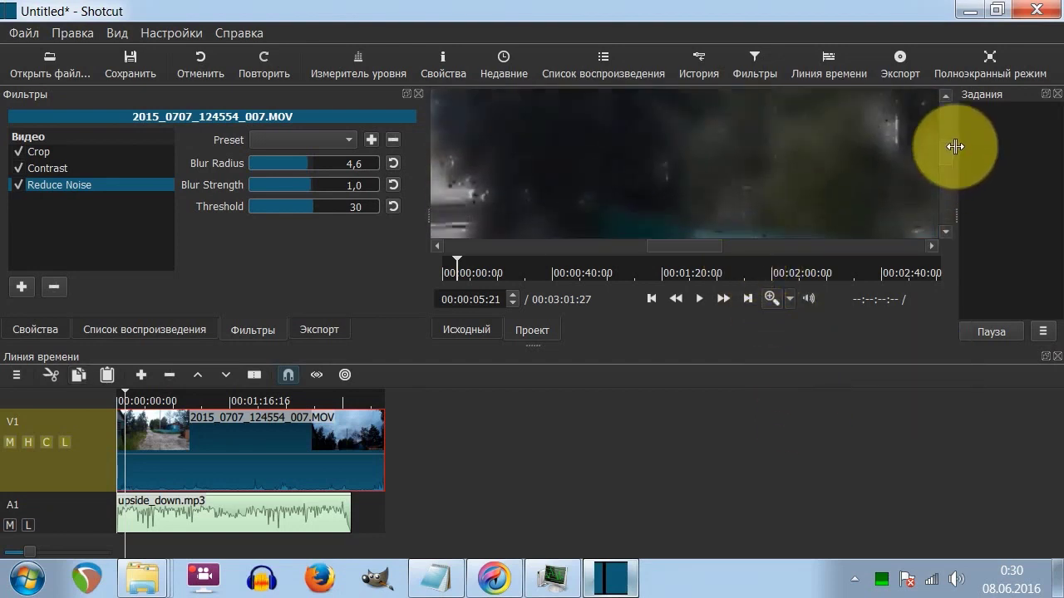
pyautogui.moveTo(287, 206); pyautogui.dragTo(223, 161)
pyautogui.click(259, 186)
pyautogui.moveTo(253, 206); pyautogui.dragTo(301, 205)
pyautogui.moveTo(252, 167); pyautogui.dragTo(277, 182)
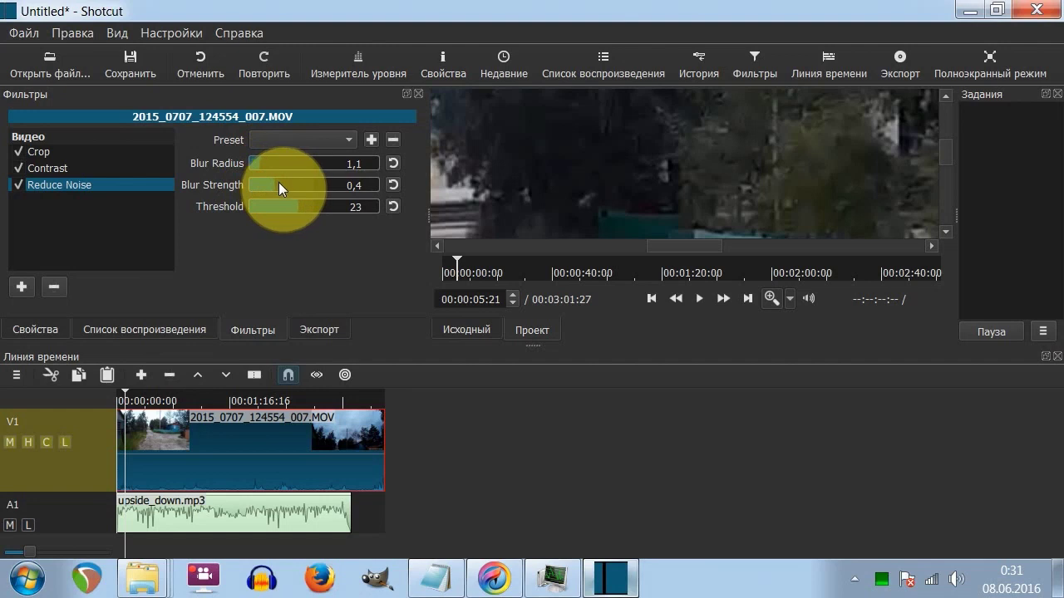
pyautogui.moveTo(270, 165); pyautogui.dragTo(333, 164)
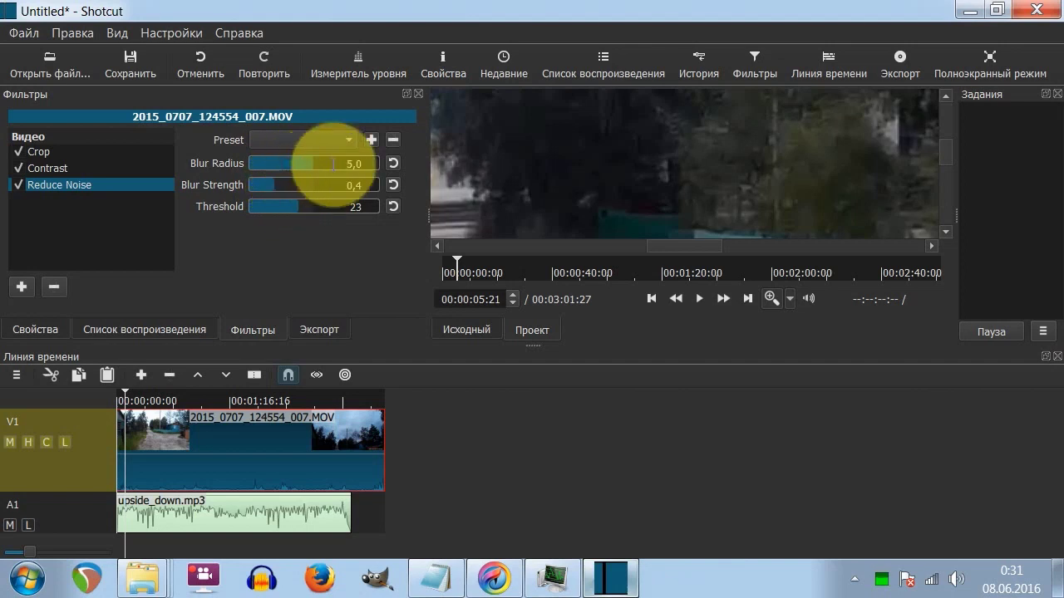
# Check the roadside grass in the preview and set Reduce Noise's Blur Strength to 0,0 and Threshold to 9.
pyautogui.click(942, 170)
pyautogui.click(940, 164)
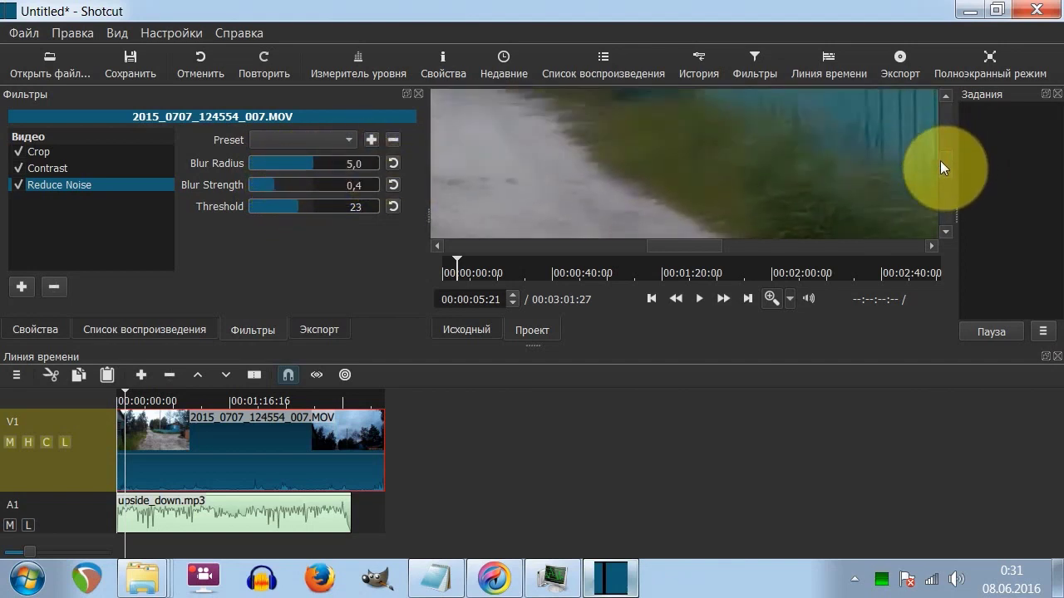
pyautogui.click(281, 184)
pyautogui.moveTo(287, 185); pyautogui.dragTo(250, 176)
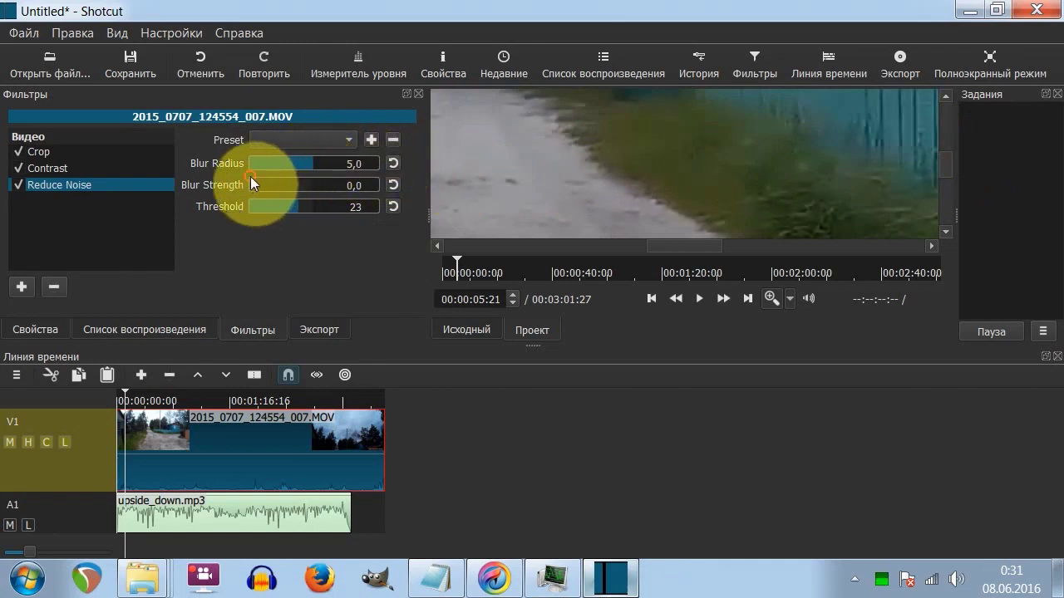
pyautogui.click(261, 205)
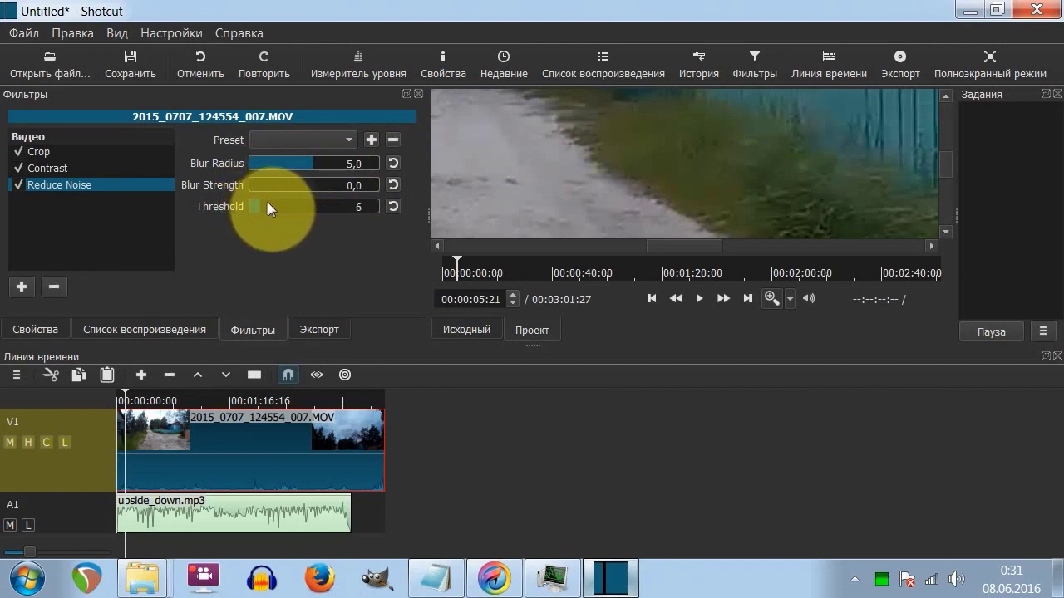
# Add the Sharpen filter to the clip and move it above Crop in the filter order.
pyautogui.click(22, 287)
pyautogui.scroll(-2, 101, 313)
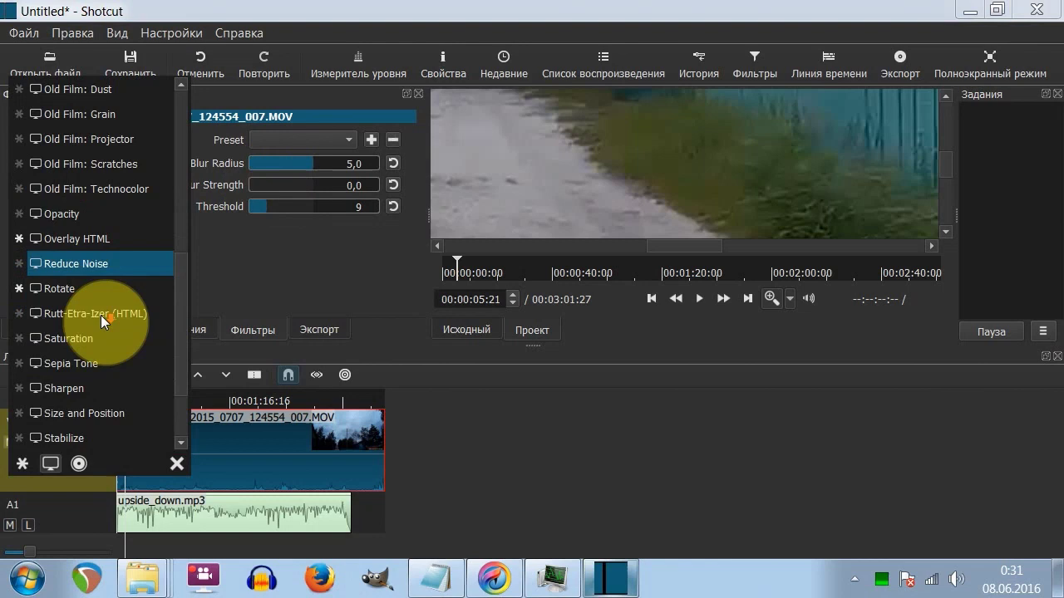
pyautogui.click(86, 398)
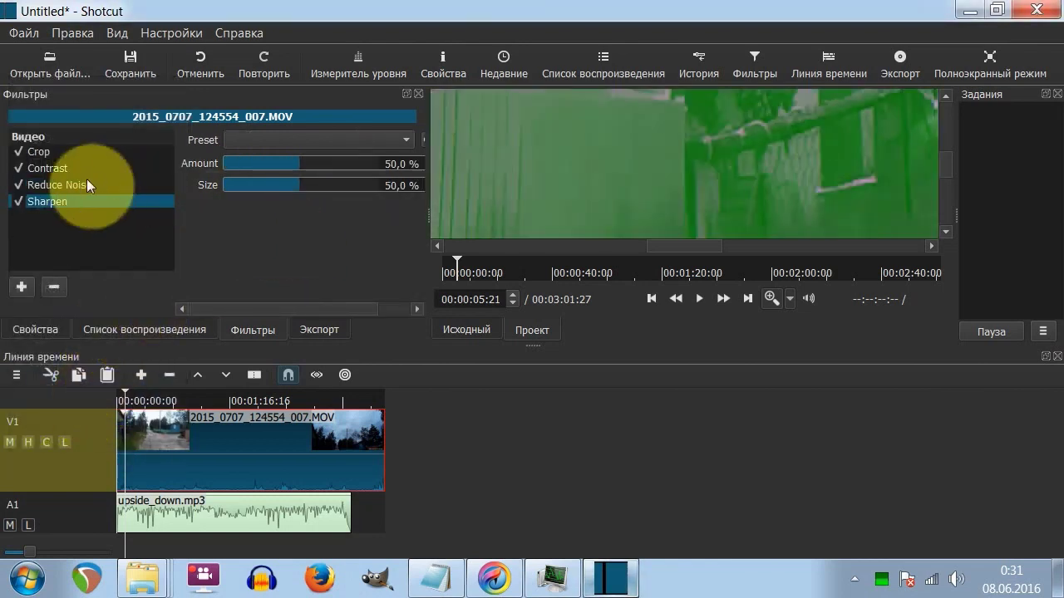
pyautogui.moveTo(48, 202); pyautogui.dragTo(42, 148)
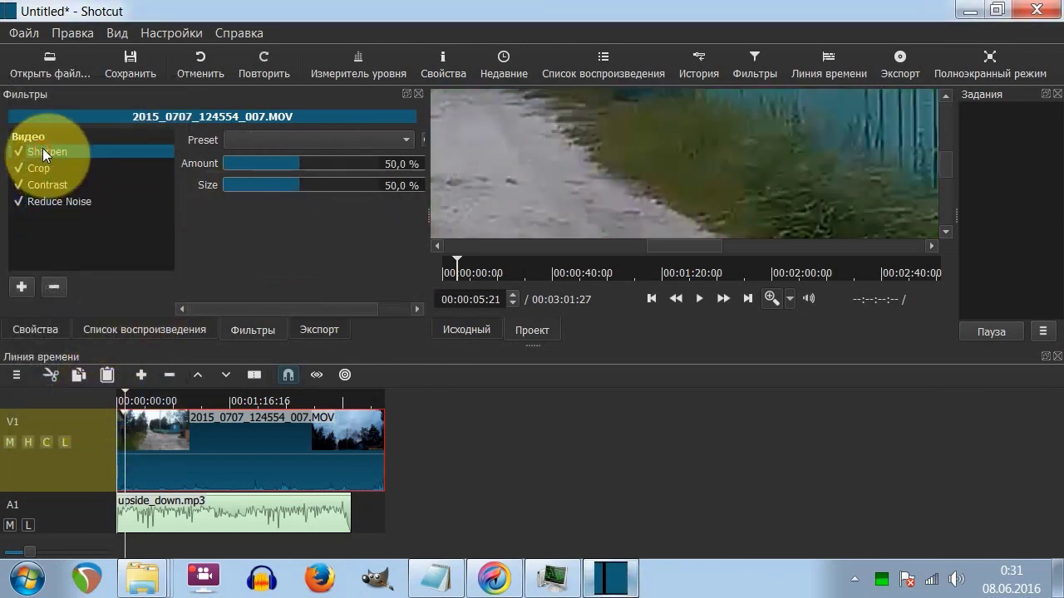
pyautogui.click(18, 152)
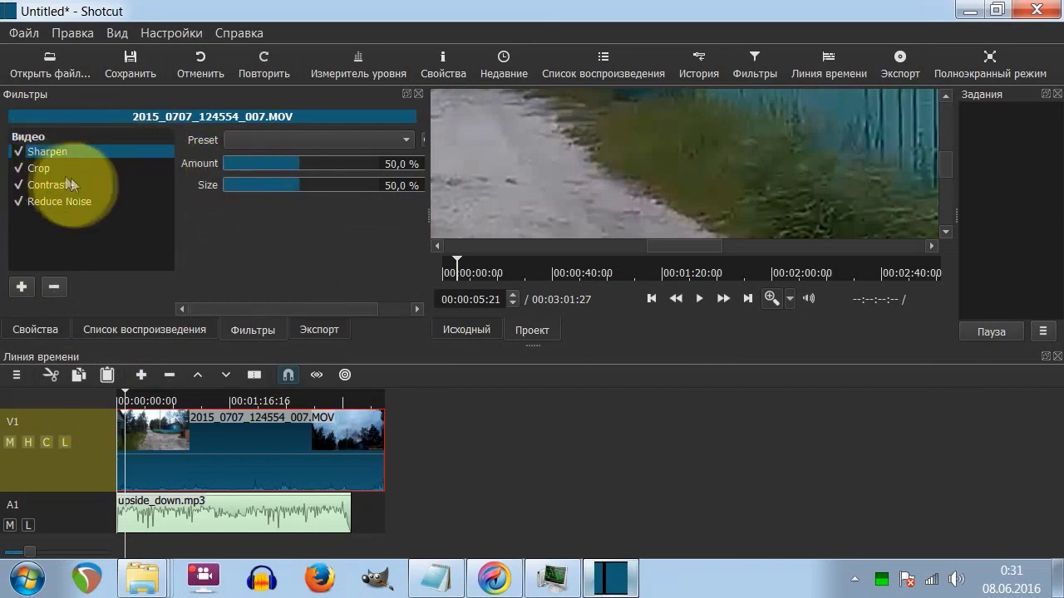
# Set the Sharpen filter's Amount to 19,4 % and Size to 15,7 %.
pyautogui.moveTo(245, 164)
pyautogui.mouseDown()
pyautogui.moveTo(266, 166)
pyautogui.moveTo(253, 165)
pyautogui.mouseUp()
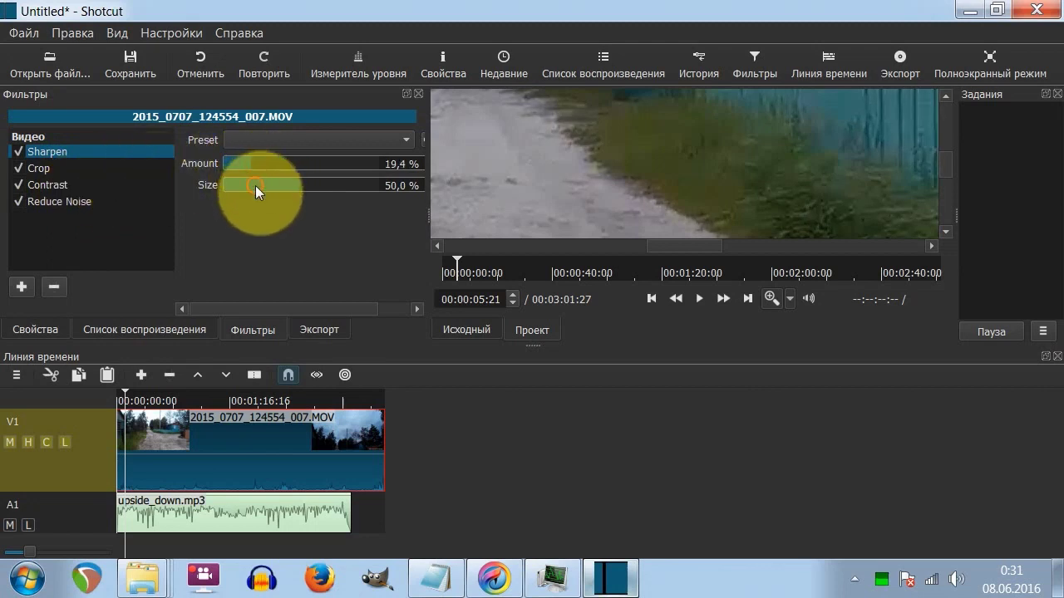
pyautogui.click(253, 185)
pyautogui.click(247, 186)
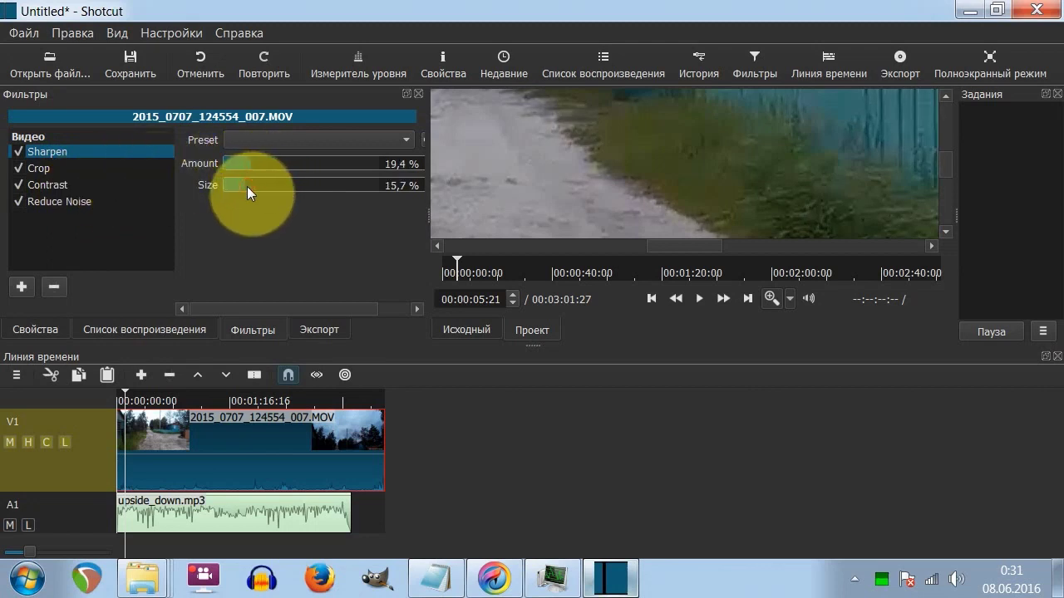
# Compare the picture with Sharpen switched off and on, and set its Amount to 46,6 %.
pyautogui.click(20, 154)
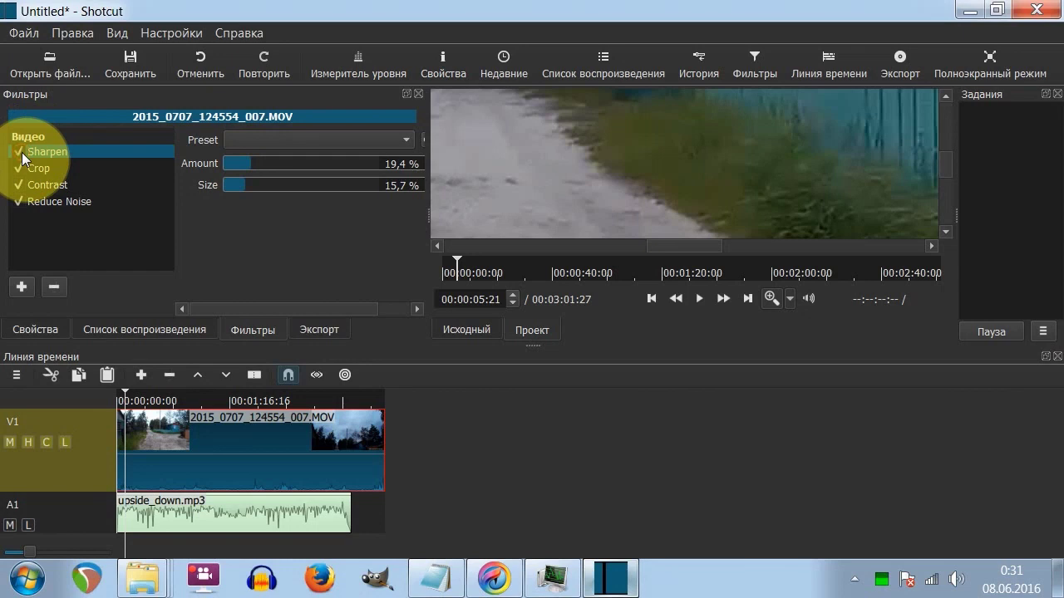
pyautogui.click(20, 153)
pyautogui.click(293, 165)
pyautogui.moveTo(293, 163); pyautogui.dragTo(297, 164)
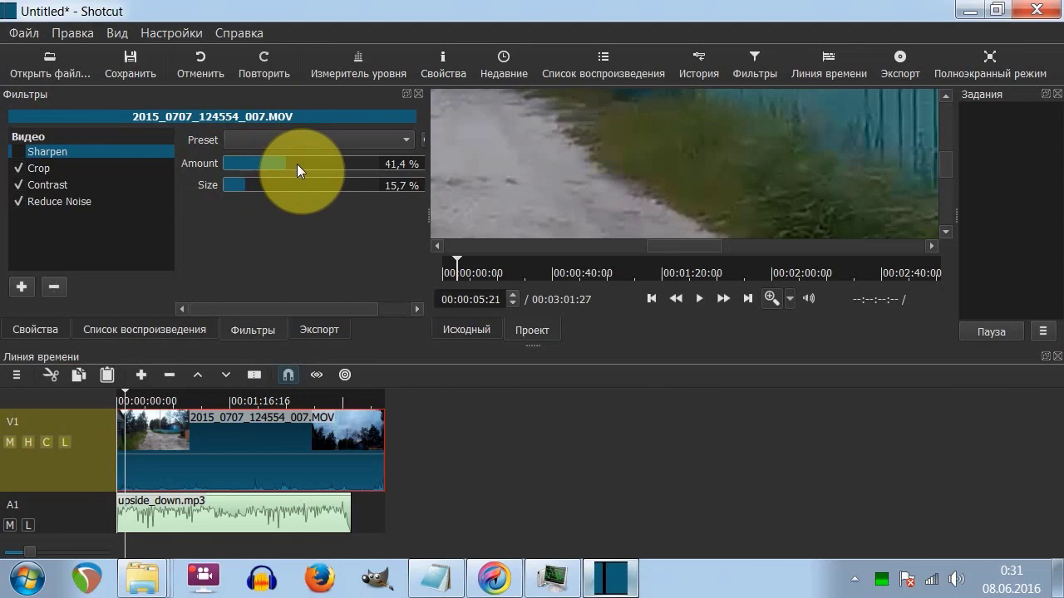
pyautogui.click(22, 153)
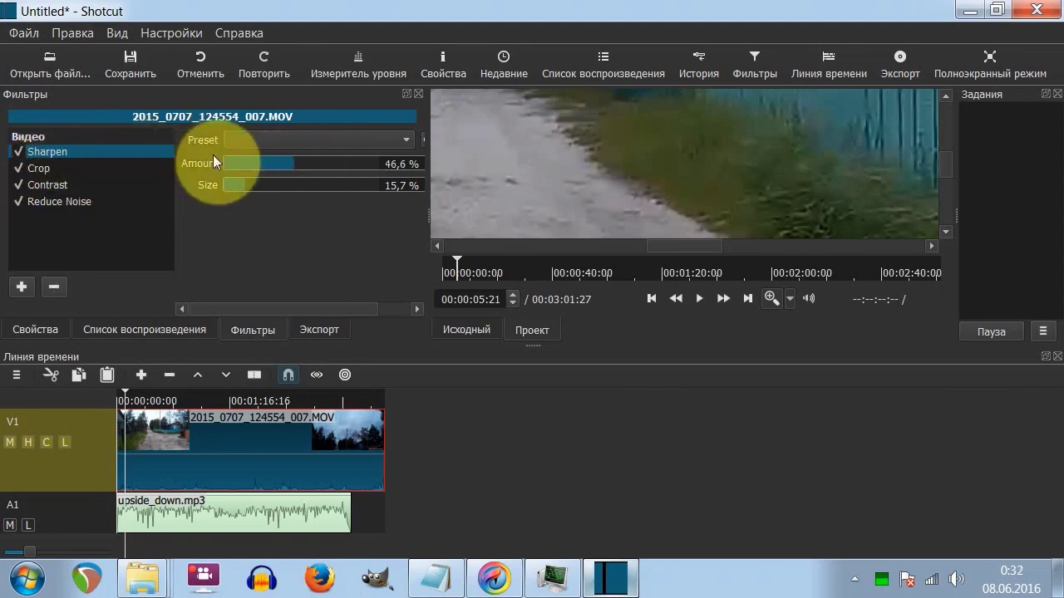
# Add the Stabilize filter to the clip and set Shakiness to 2 and Accuracy to 2.
pyautogui.click(22, 287)
pyautogui.scroll(-3, 95, 355)
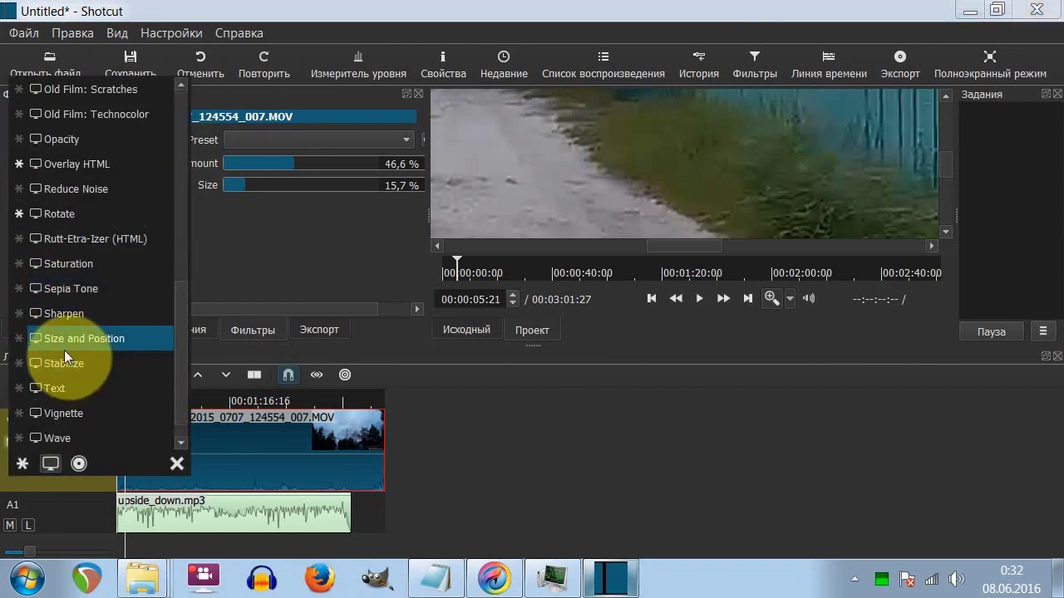
pyautogui.click(51, 367)
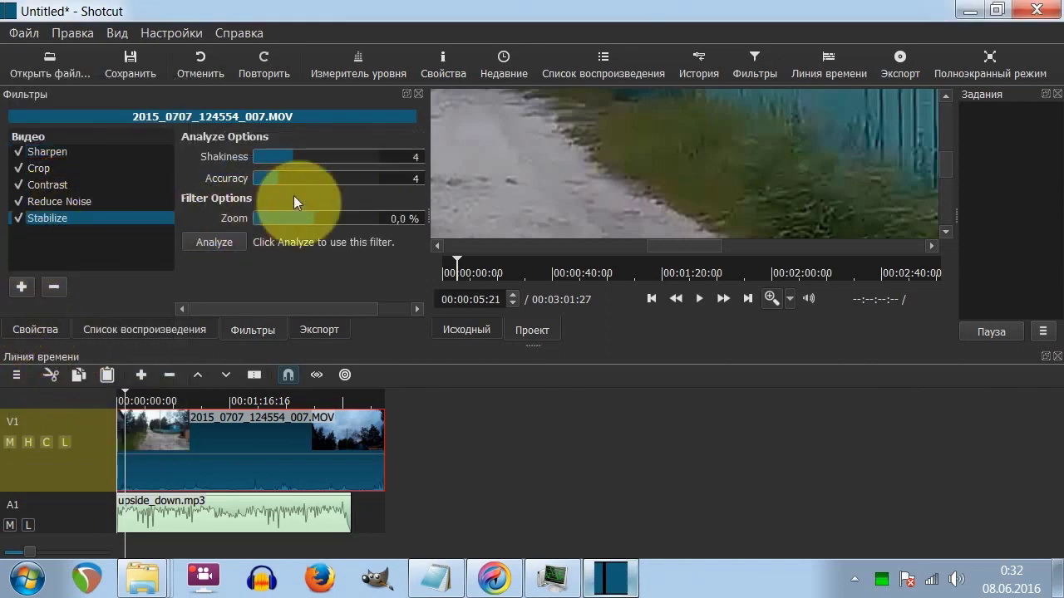
pyautogui.click(312, 155)
pyautogui.moveTo(309, 157); pyautogui.dragTo(261, 156)
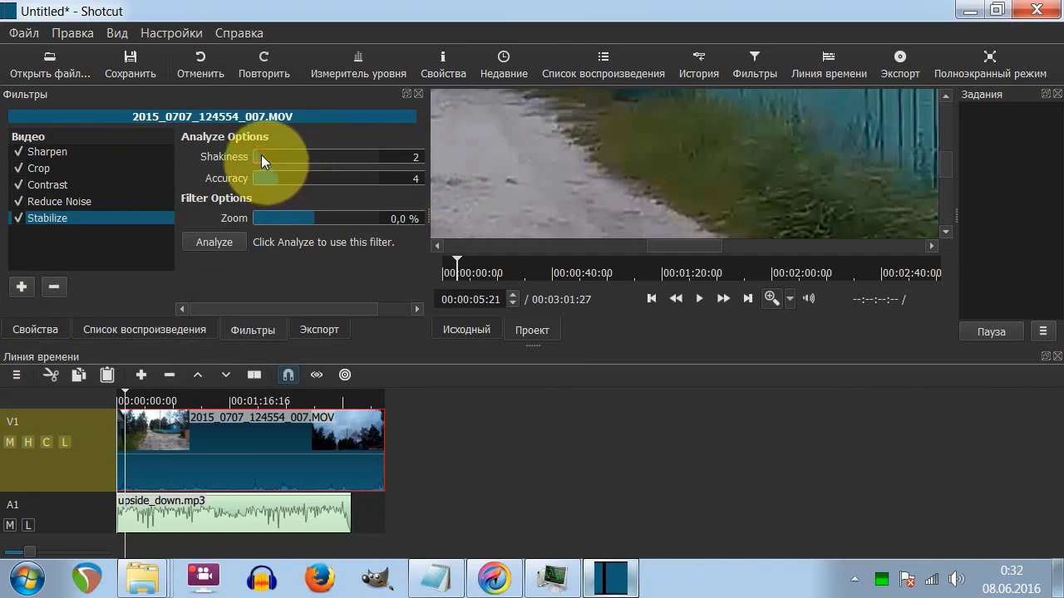
pyautogui.click(268, 181)
pyautogui.moveTo(269, 183); pyautogui.dragTo(258, 181)
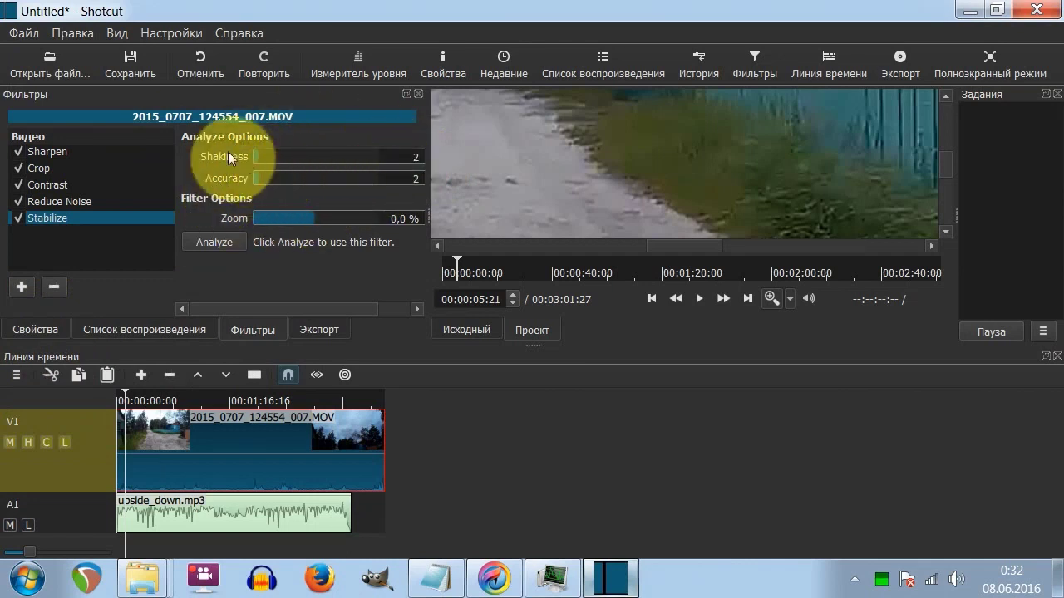
# Set Stabilize's Zoom to 3,5 % and fit the whole frame in the preview.
pyautogui.click(320, 216)
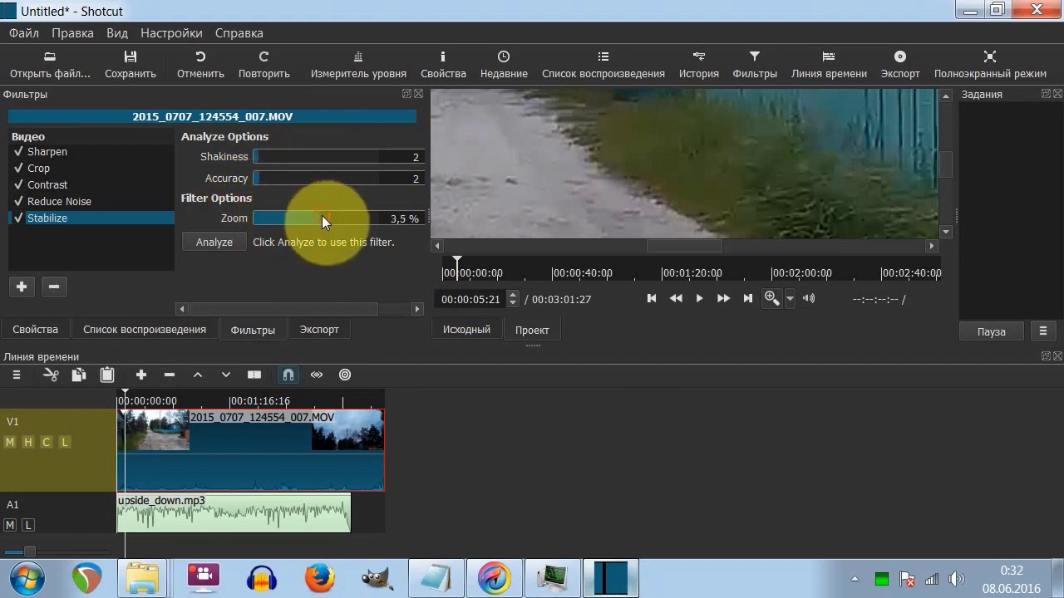
pyautogui.click(792, 299)
pyautogui.click(794, 317)
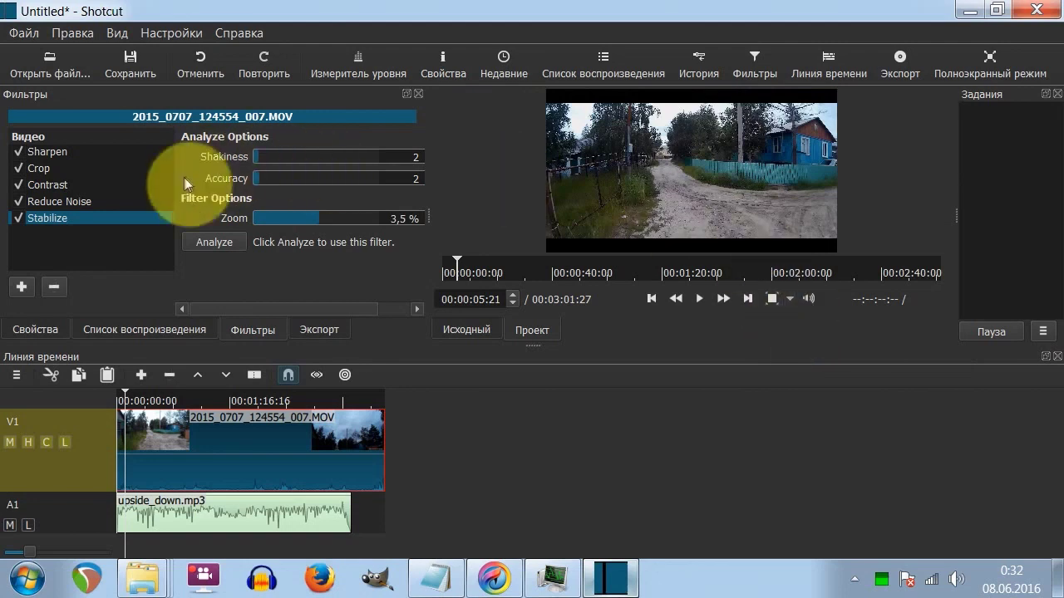
# Set Stabilize's Accuracy to 3 and Zoom to 10,0 %.
pyautogui.click(359, 218)
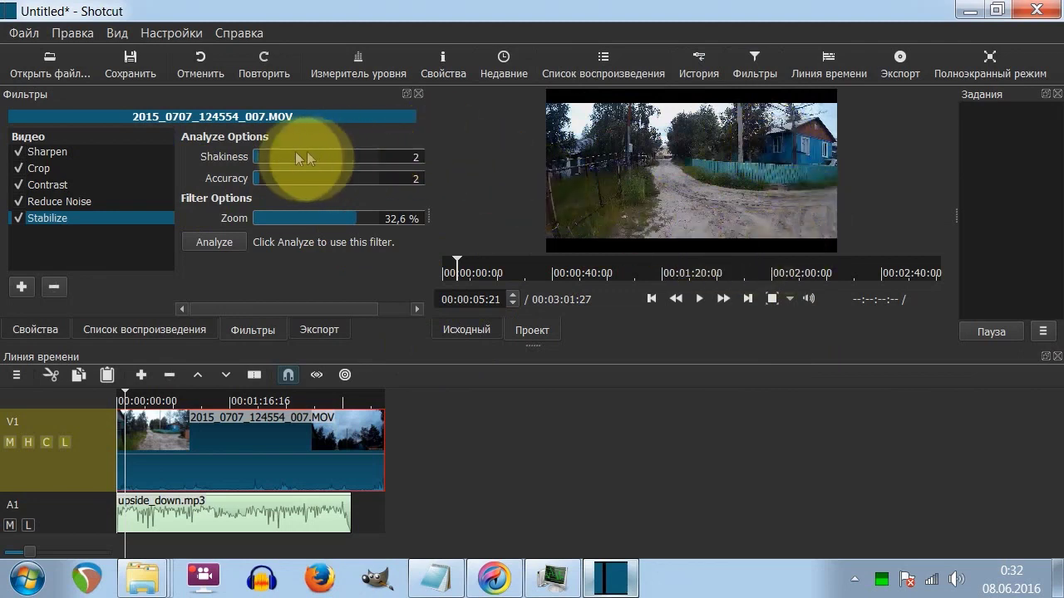
pyautogui.click(284, 179)
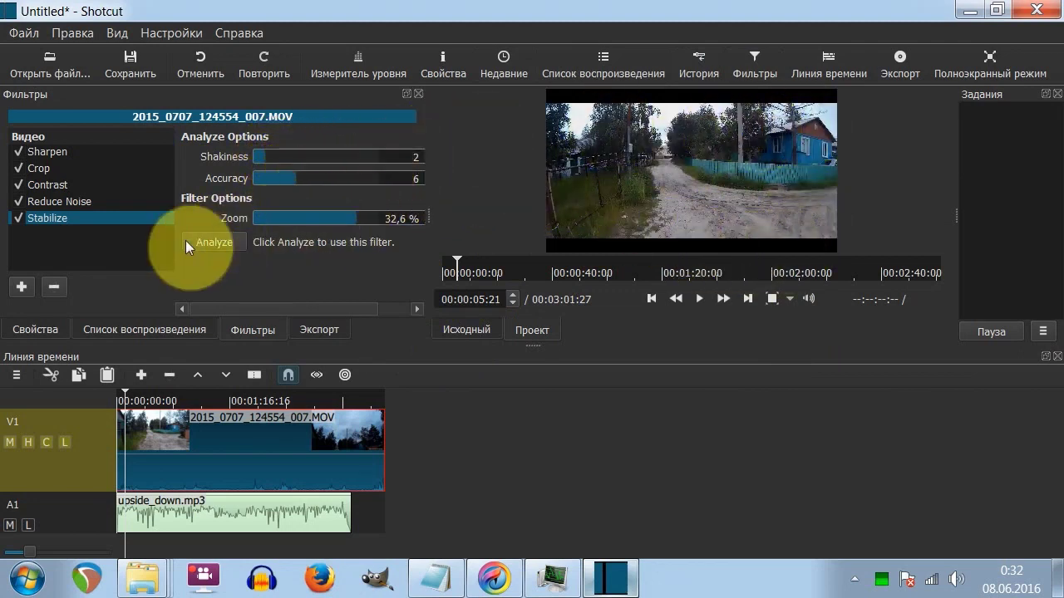
pyautogui.click(268, 176)
pyautogui.click(335, 217)
pyautogui.moveTo(320, 220)
pyautogui.mouseDown()
pyautogui.moveTo(332, 226)
pyautogui.moveTo(330, 213)
pyautogui.mouseUp()
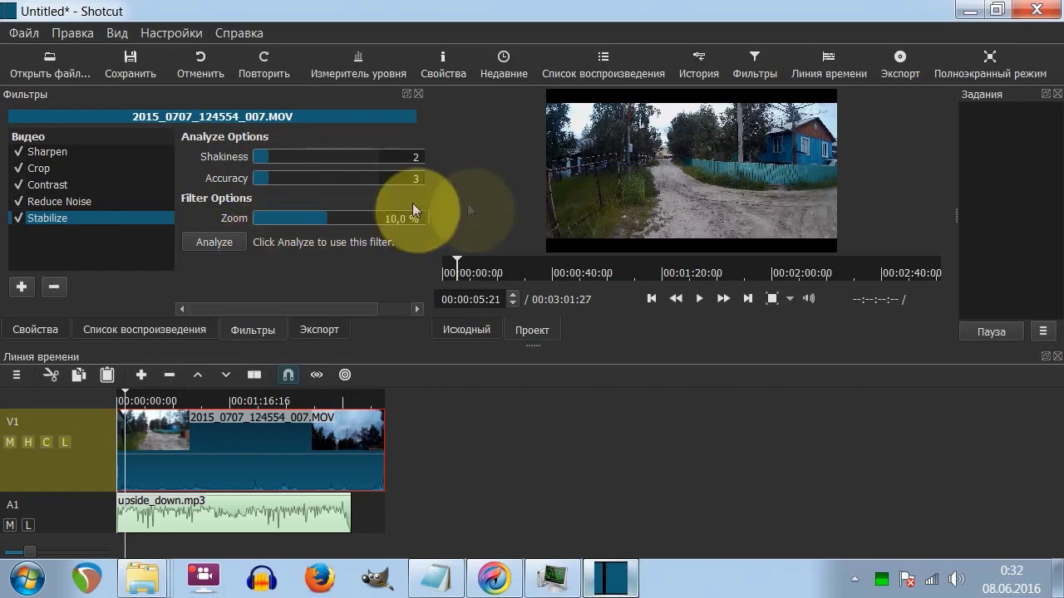
# Play a moment of the clip, and start the Stabilize analysis with its results stored in a file named 2.
pyautogui.click(698, 300)
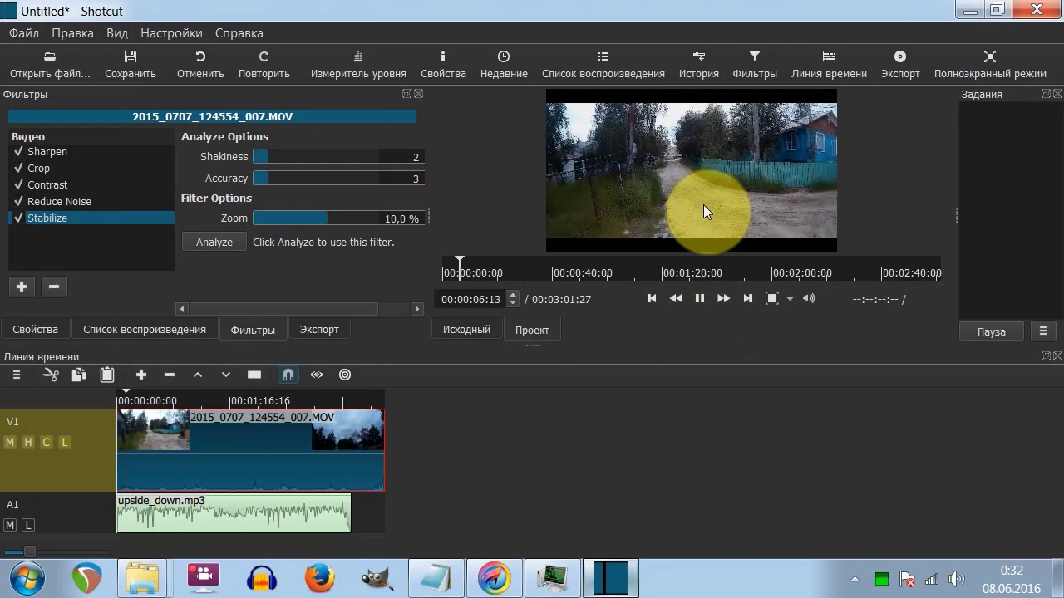
pyautogui.click(698, 299)
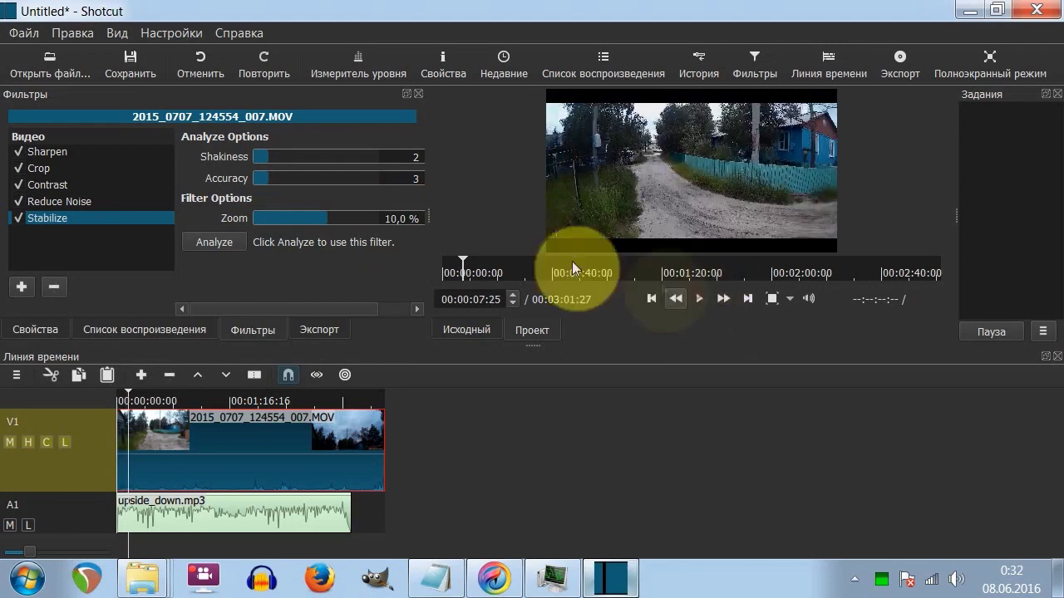
pyautogui.click(220, 240)
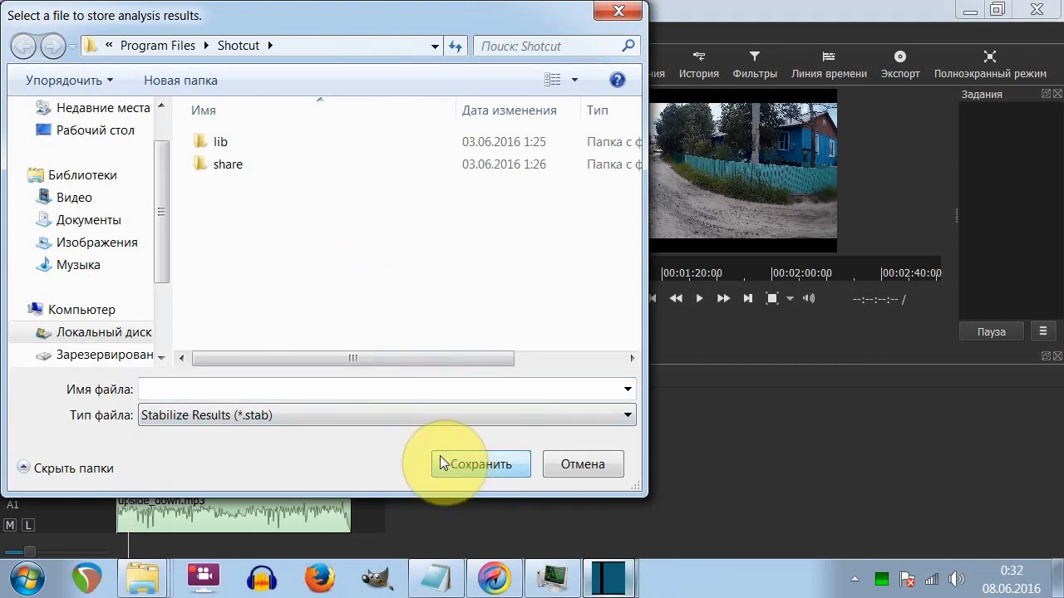
pyautogui.click(340, 391)
pyautogui.write('2')
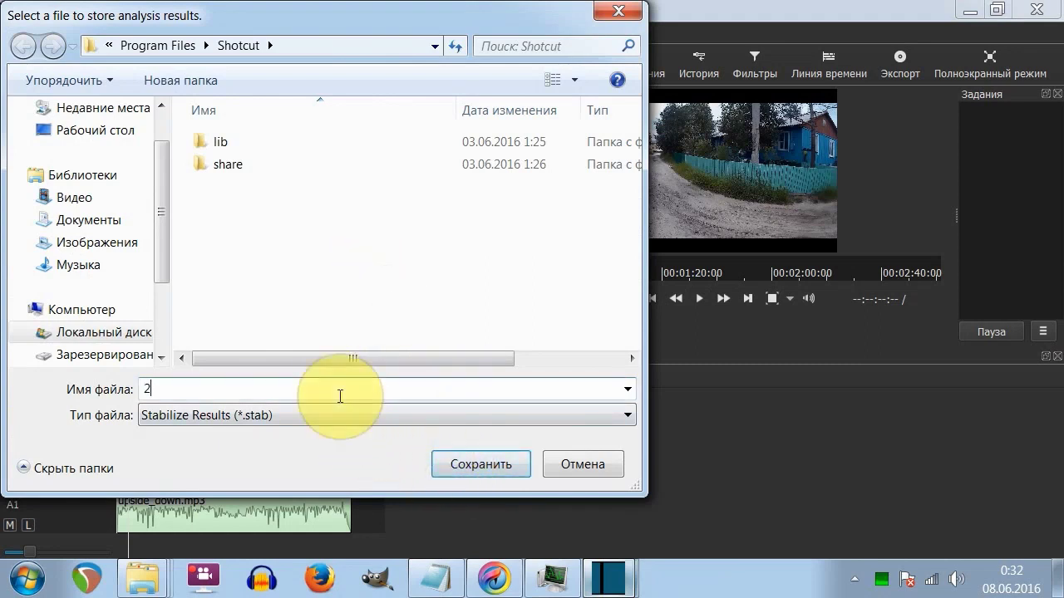
pyautogui.click(440, 458)
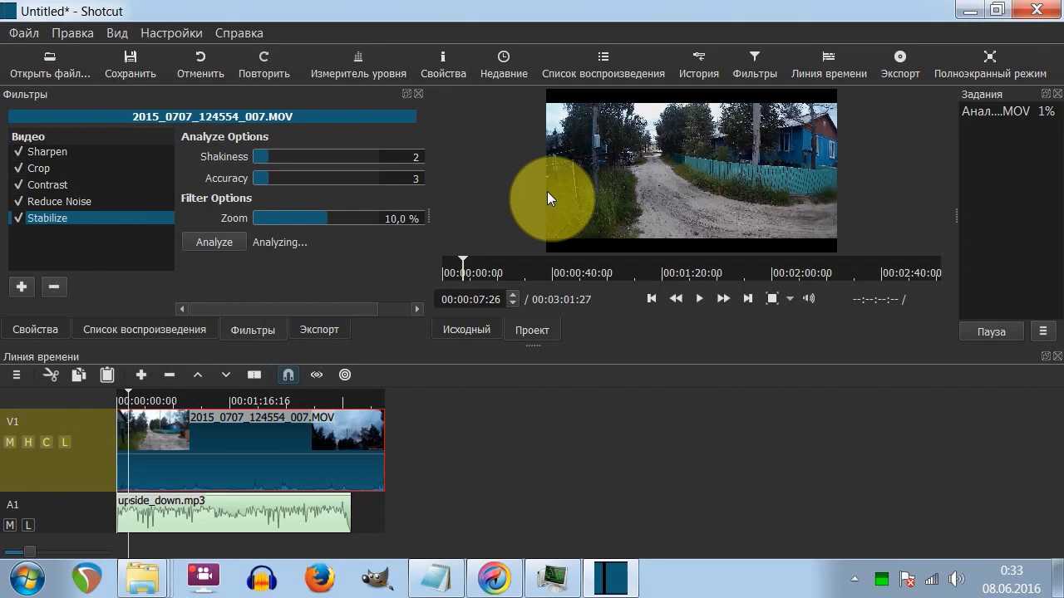
# Add the Vignette filter to the clip, try Non-linear feathering on and off, and set Opacity to 41 %.
pyautogui.click(22, 287)
pyautogui.scroll(-1, 134, 266)
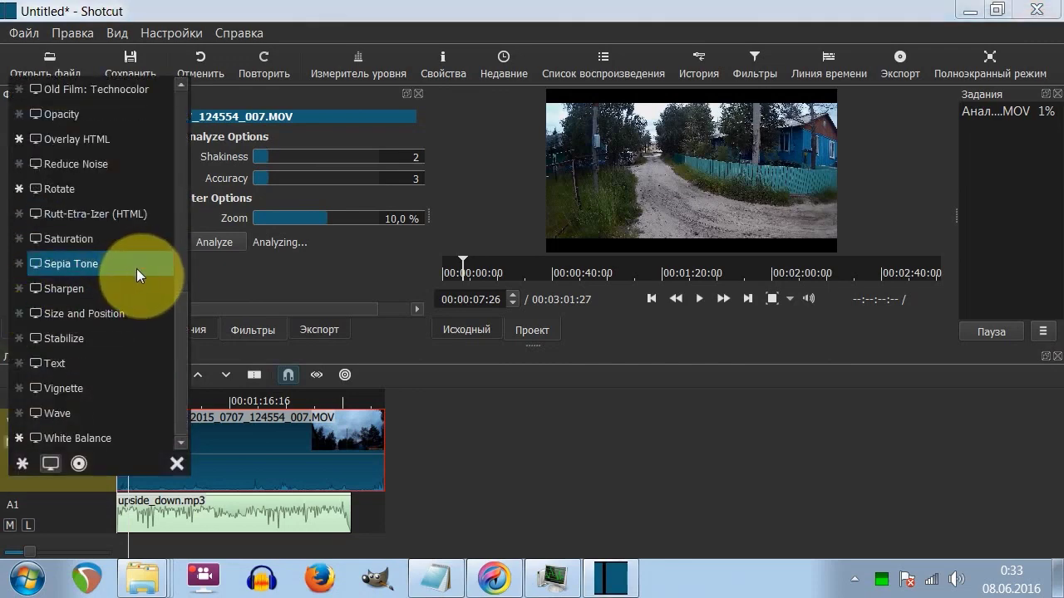
pyautogui.click(65, 386)
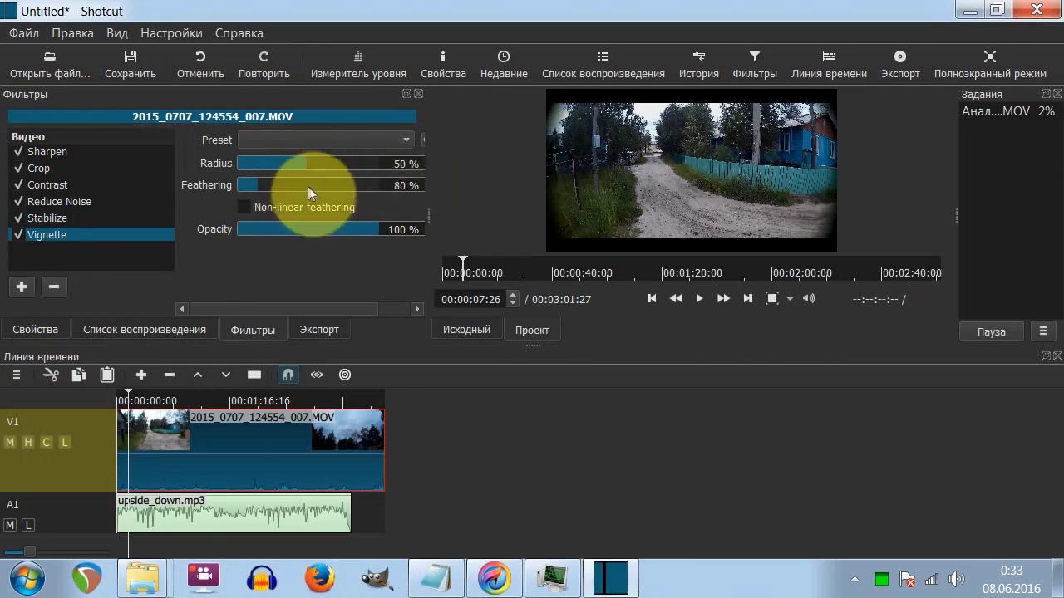
pyautogui.click(243, 206)
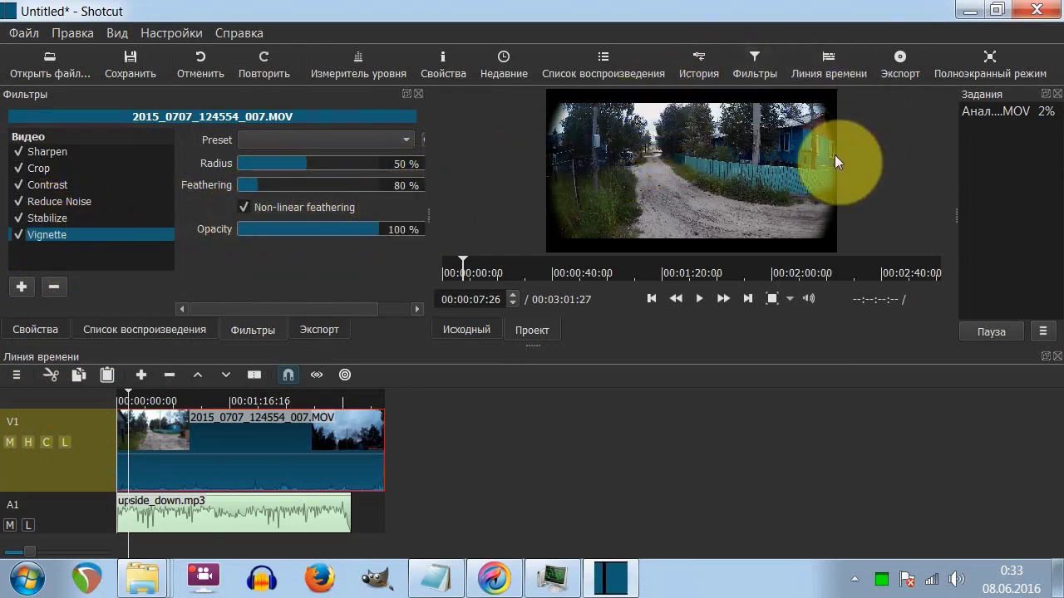
pyautogui.click(243, 208)
pyautogui.click(271, 228)
pyautogui.click(296, 232)
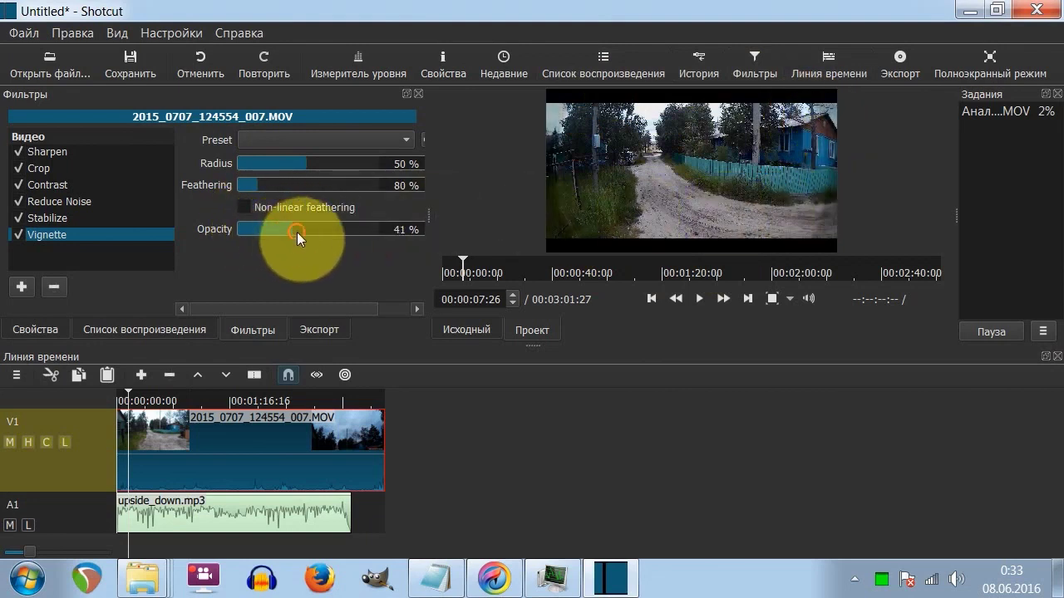
# Set the Vignette's Feathering to 184 % and Radius to 58 %.
pyautogui.click(290, 183)
pyautogui.click(276, 161)
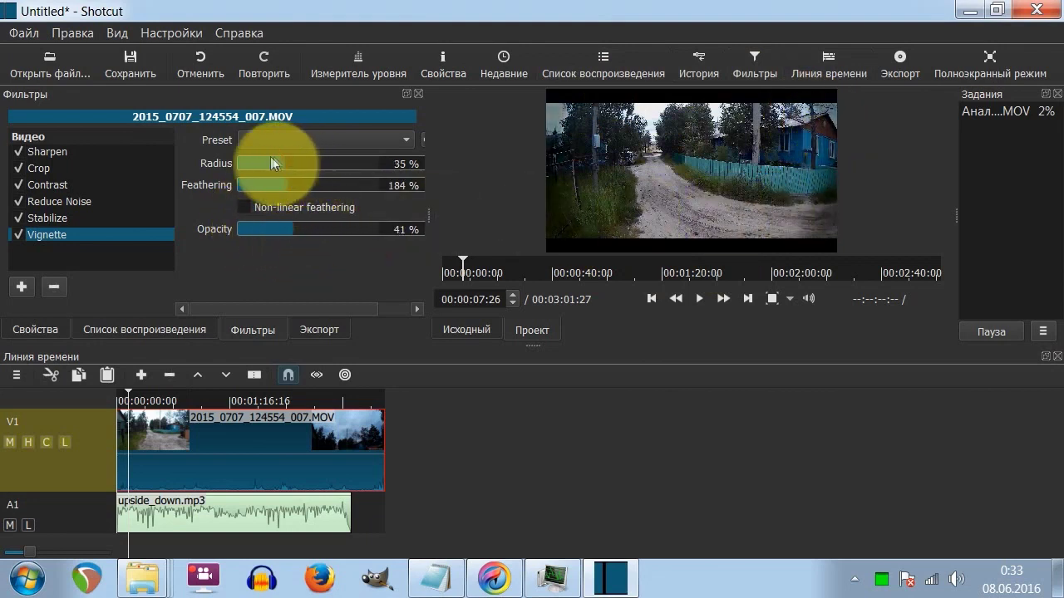
pyautogui.click(256, 161)
pyautogui.click(250, 163)
pyautogui.click(287, 165)
pyautogui.moveTo(287, 165); pyautogui.dragTo(319, 160)
pyautogui.click(268, 189)
pyautogui.moveTo(268, 186); pyautogui.dragTo(290, 189)
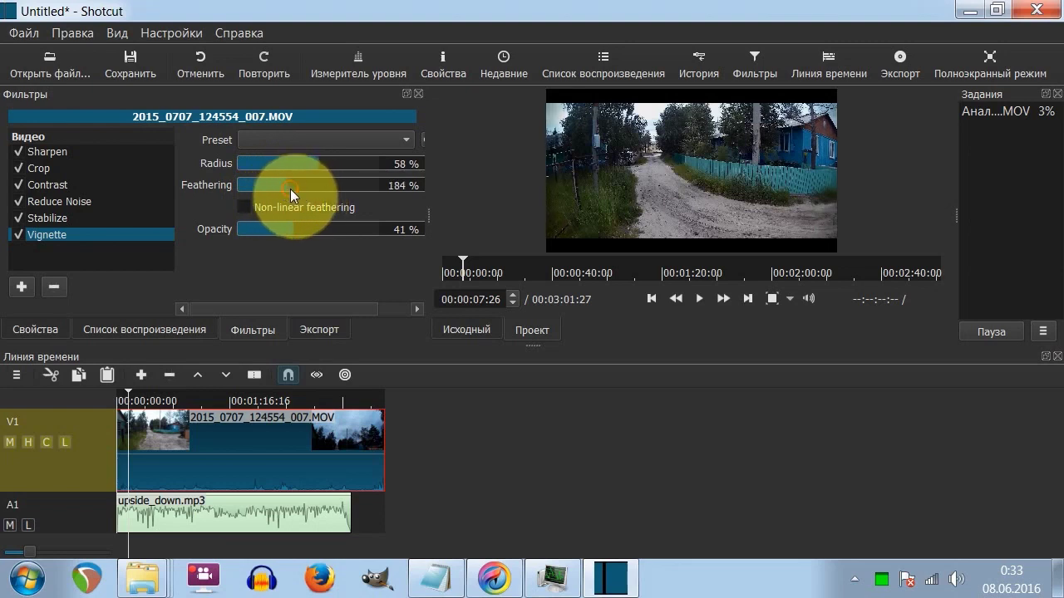
# Turn on the Vignette's Non-linear feathering and set Opacity to 55 % and Radius to 66 %.
pyautogui.moveTo(300, 228); pyautogui.dragTo(280, 225)
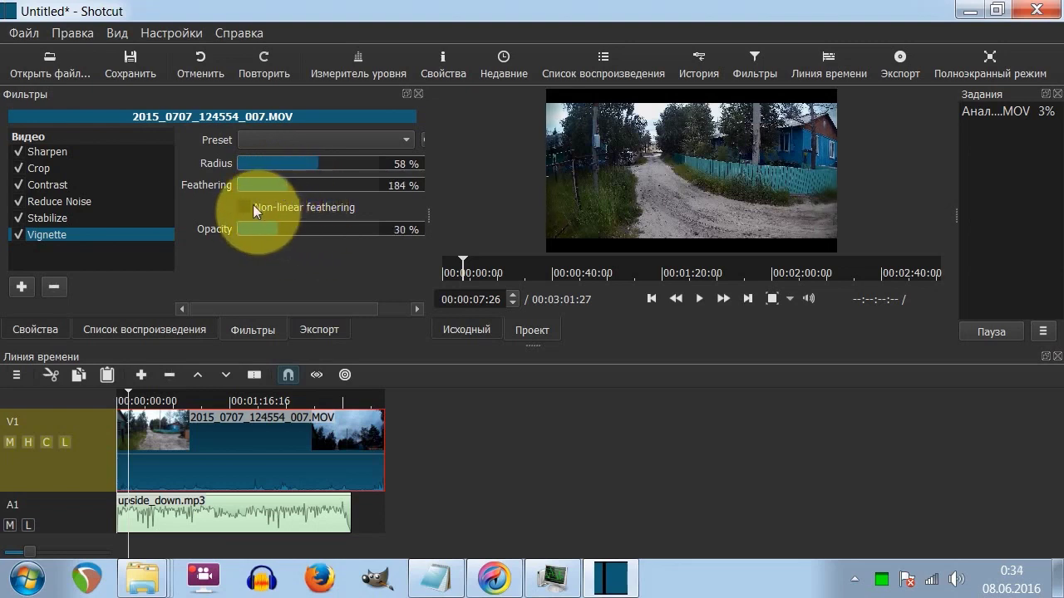
pyautogui.click(251, 204)
pyautogui.click(315, 229)
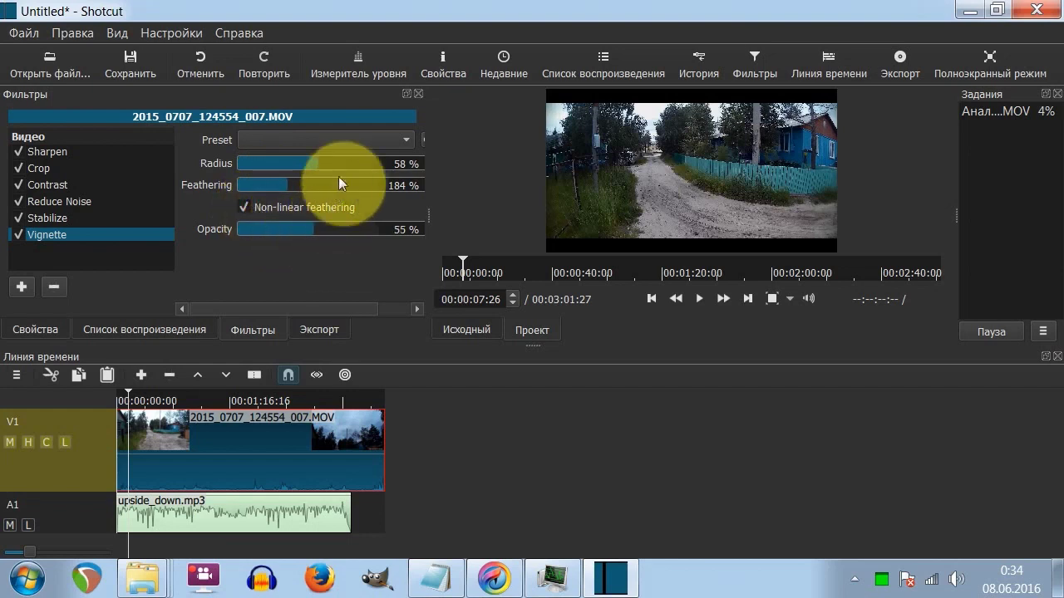
pyautogui.click(341, 165)
pyautogui.moveTo(340, 165)
pyautogui.mouseDown()
pyautogui.moveTo(300, 163)
pyautogui.moveTo(333, 159)
pyautogui.mouseUp()
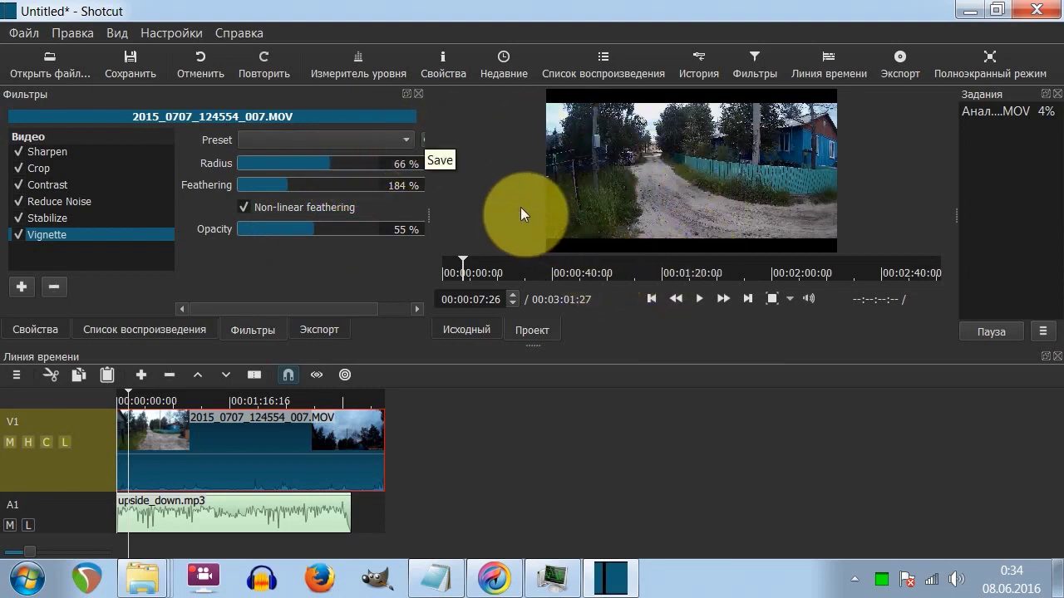
# Try the Old Film: Technocolor filter with Green-Red at -47 and Yellow-Blue at 156, and remove it from the clip.
pyautogui.click(22, 288)
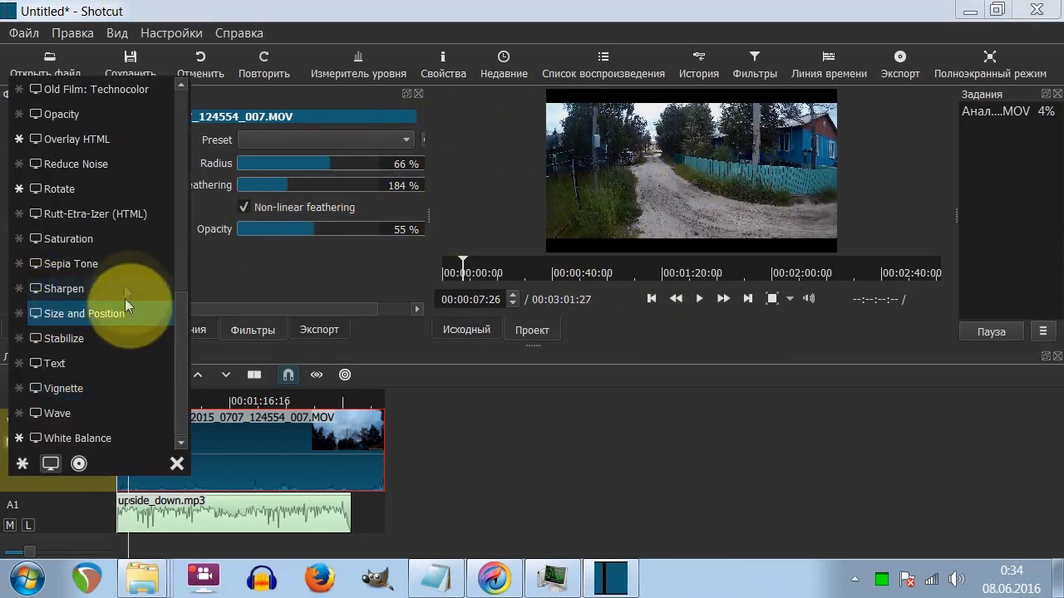
pyautogui.scroll(1, 115, 287)
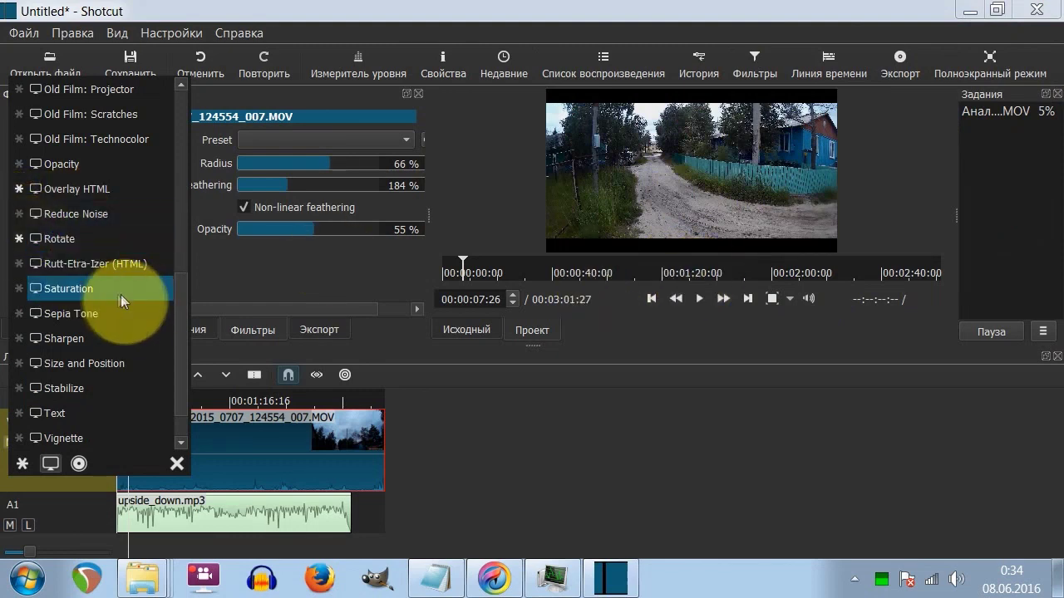
pyautogui.click(74, 245)
pyautogui.scroll(1, 75, 245)
pyautogui.scroll(1, 75, 245)
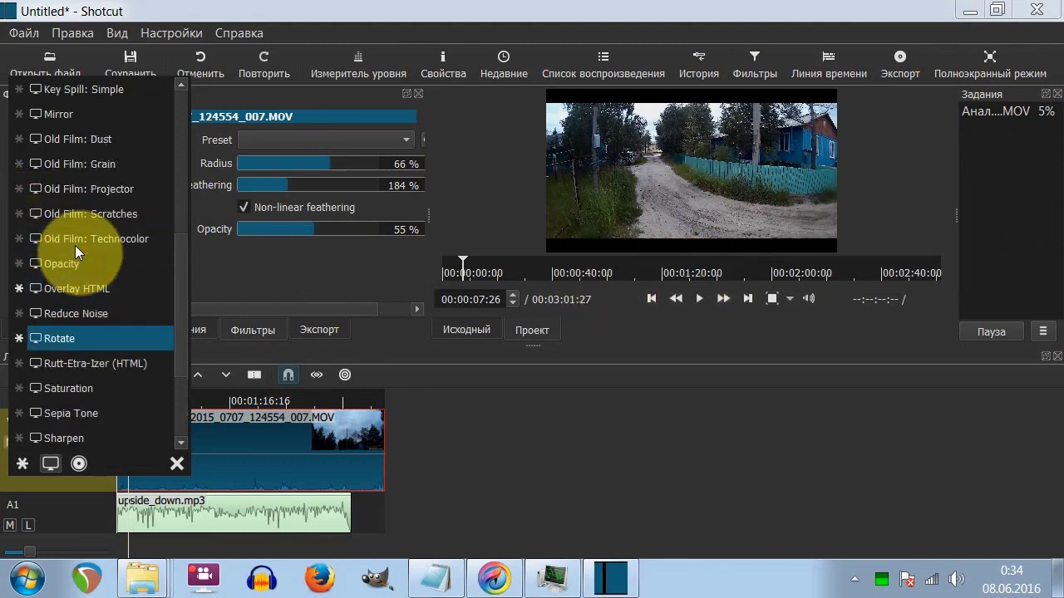
pyautogui.click(78, 236)
pyautogui.click(124, 249)
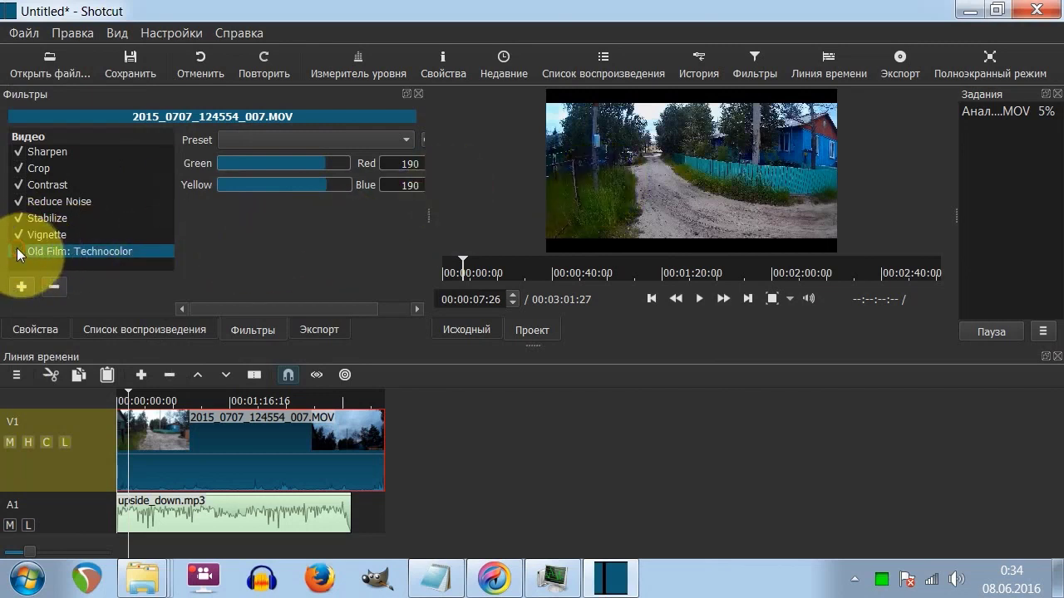
pyautogui.moveTo(324, 163)
pyautogui.mouseDown()
pyautogui.moveTo(274, 158)
pyautogui.moveTo(320, 184)
pyautogui.mouseUp()
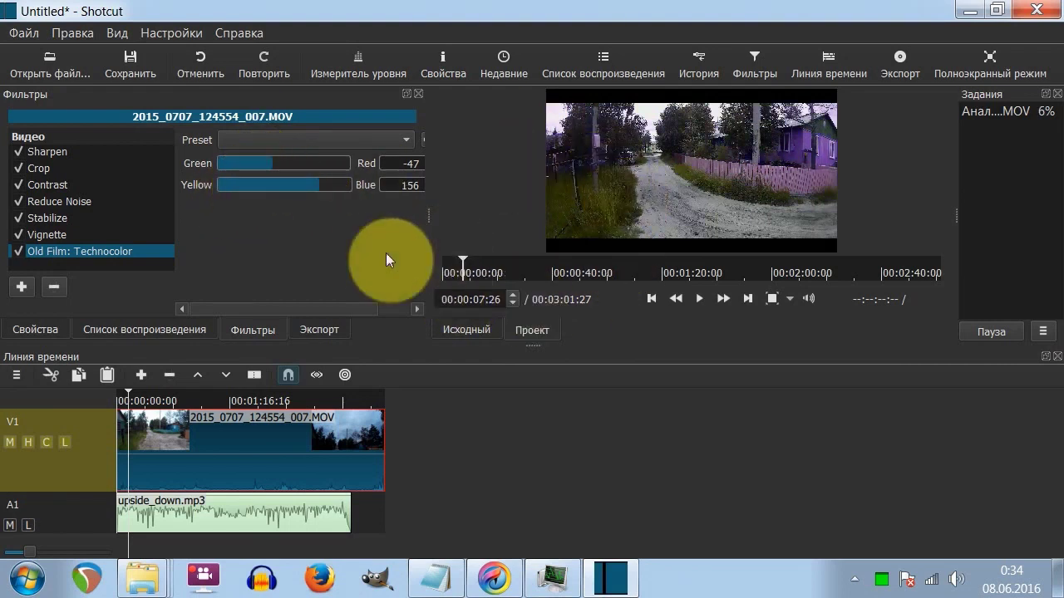
pyautogui.click(56, 288)
# Add the Text filter with the #timecode# field to the clip, preview it, and shrink its frame into the picture's lower-left corner.
pyautogui.click(21, 286)
pyautogui.scroll(-2, 62, 267)
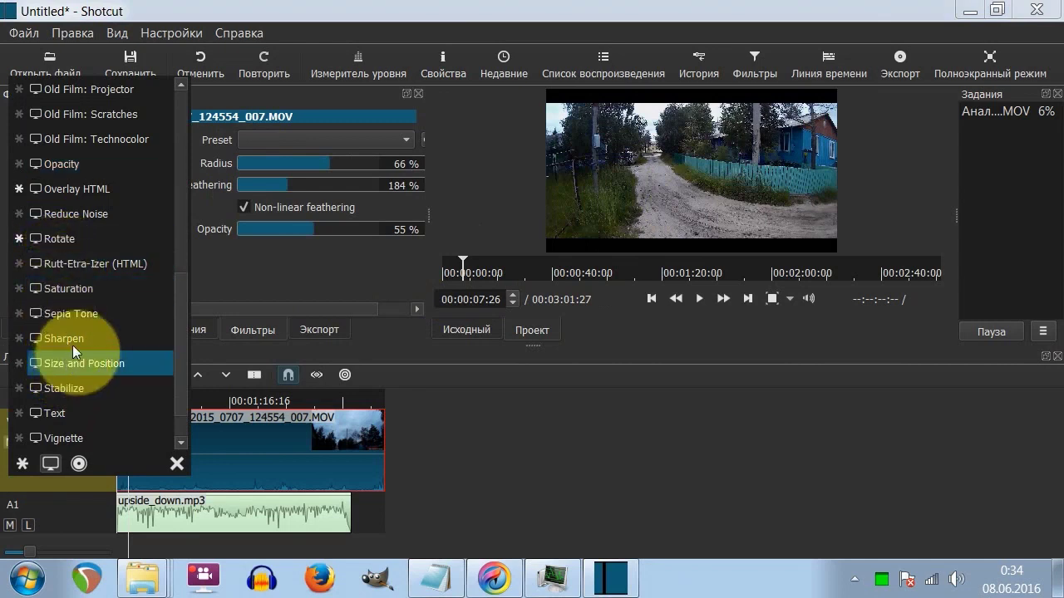
pyautogui.scroll(-2, 82, 319)
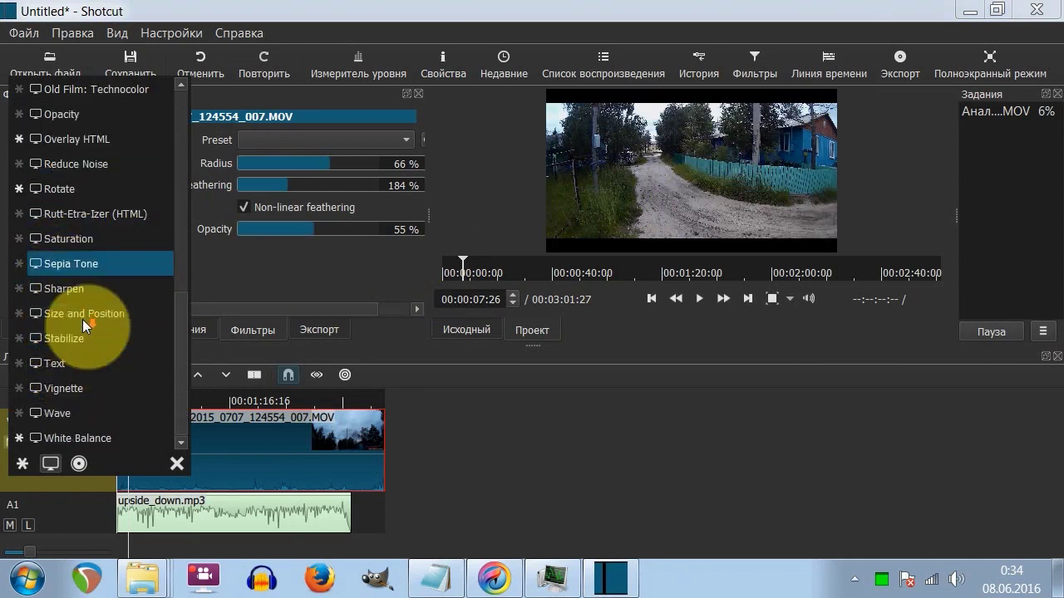
pyautogui.click(69, 363)
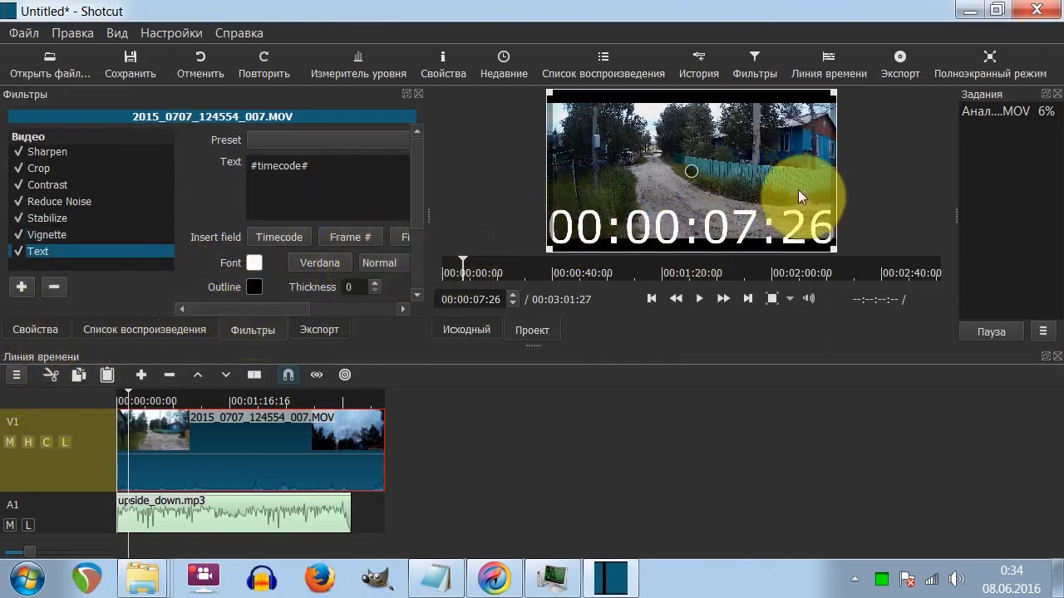
pyautogui.click(701, 299)
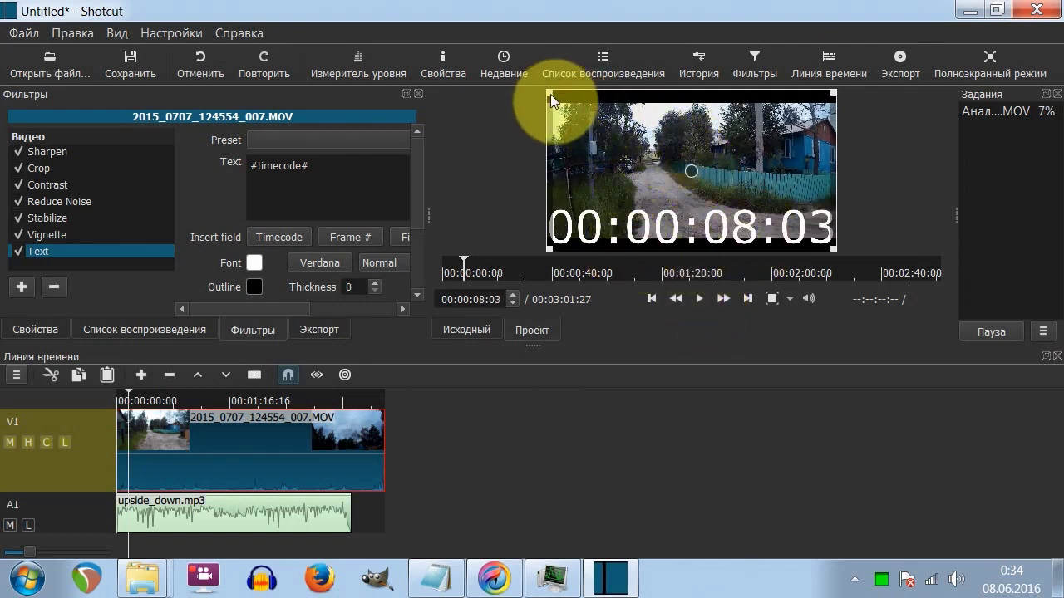
pyautogui.moveTo(549, 100); pyautogui.dragTo(588, 209)
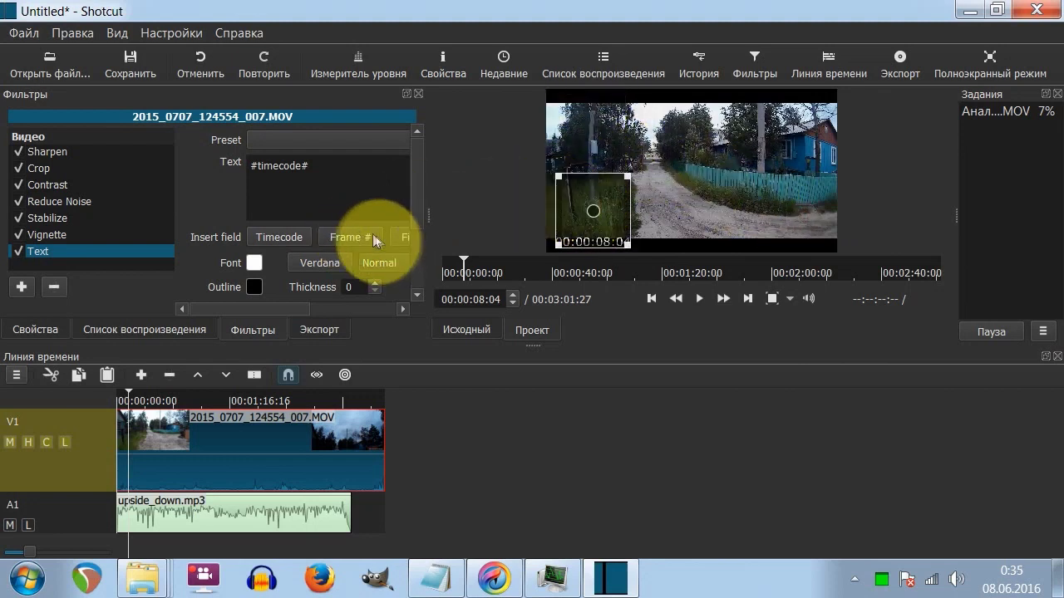
# Try the frame-number field #frame# as the overlay text and play the clip briefly.
pyautogui.moveTo(328, 171); pyautogui.dragTo(237, 165)
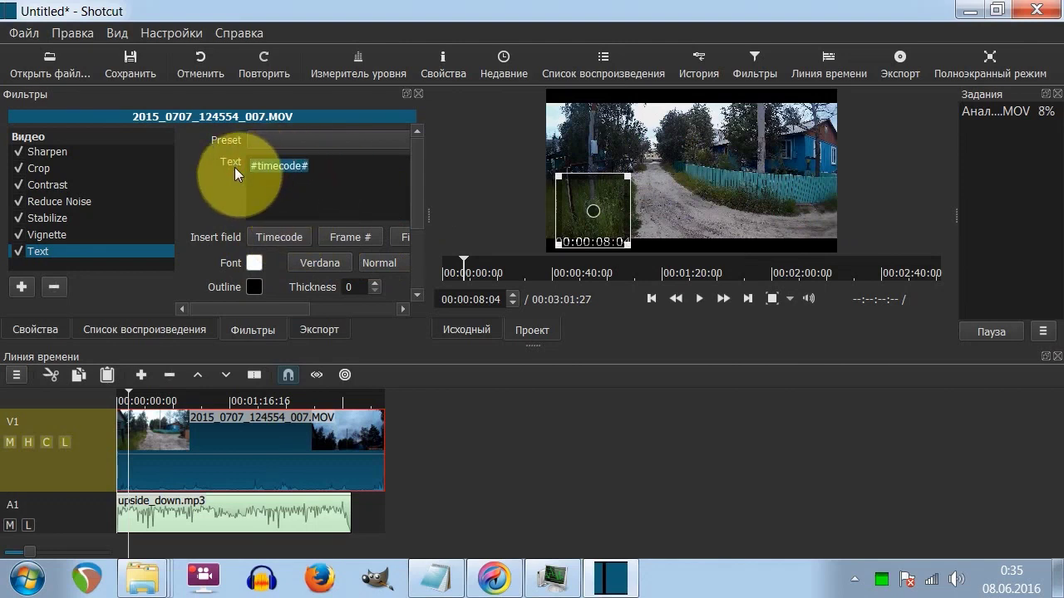
pyautogui.press('BackSpace')
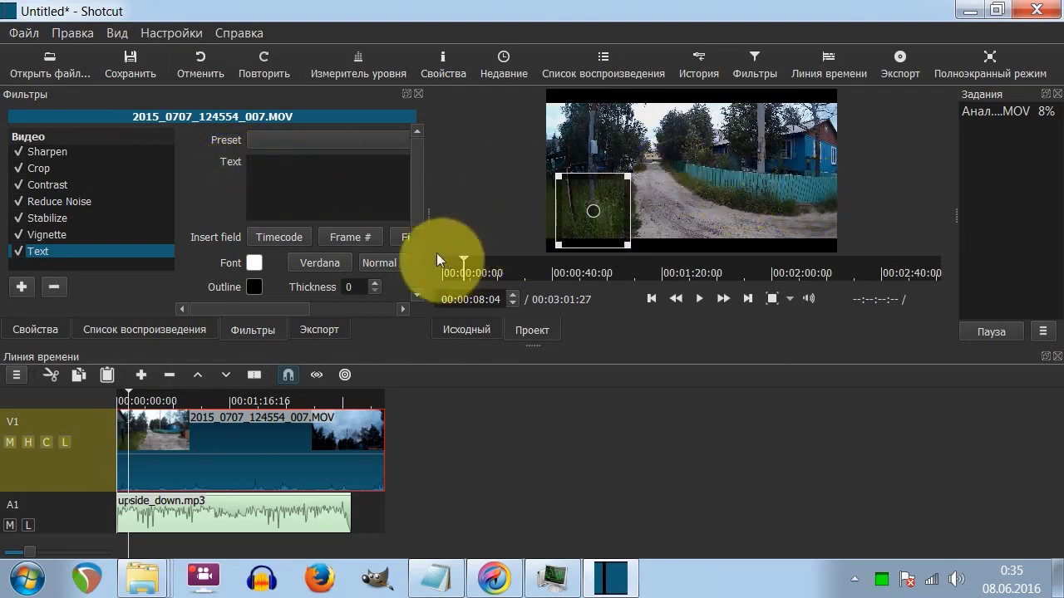
pyautogui.click(356, 243)
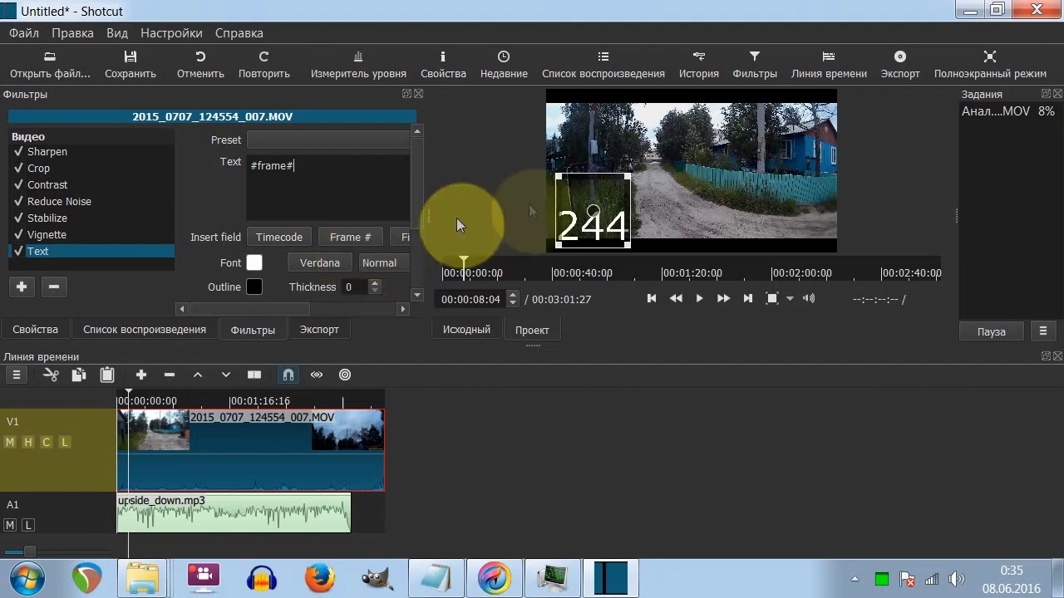
pyautogui.click(706, 300)
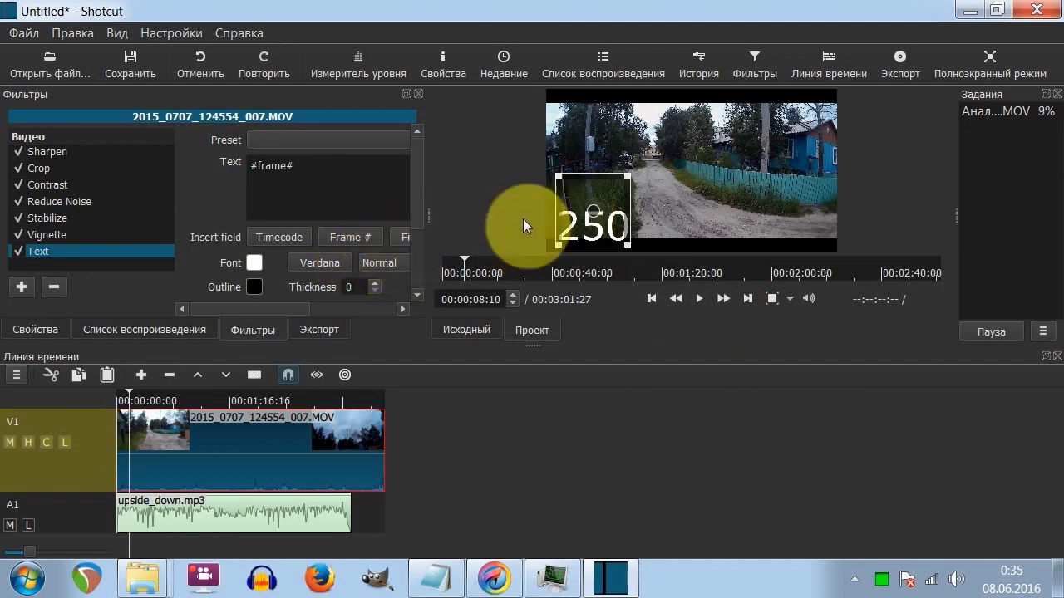
# Replace the overlay text with the file date field #localfiledate# and move the text frame up toward the middle of the picture.
pyautogui.moveTo(363, 162); pyautogui.dragTo(178, 157)
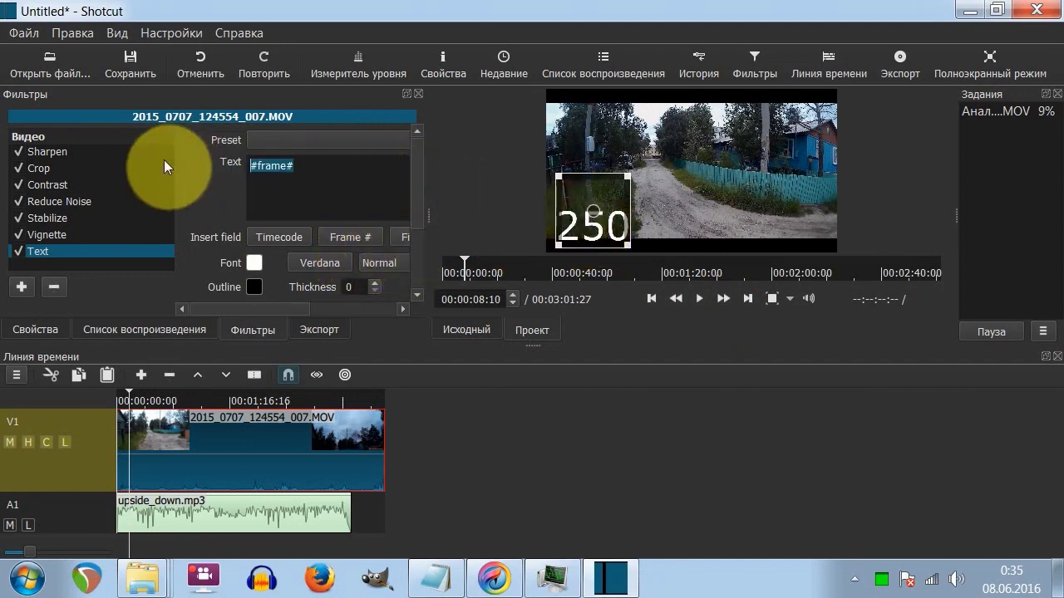
pyautogui.press('Delete')
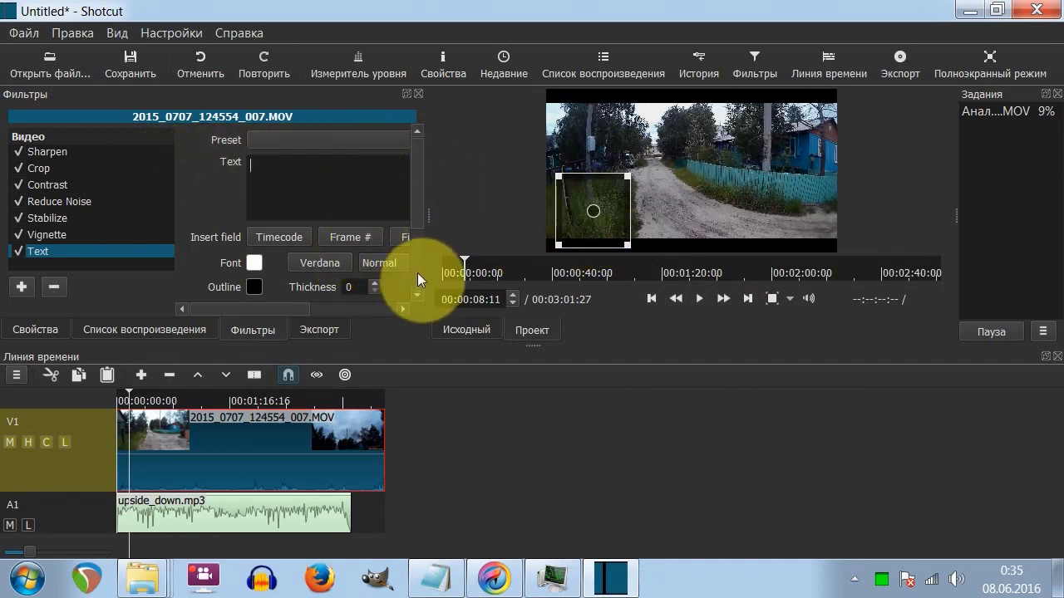
pyautogui.moveTo(427, 261); pyautogui.dragTo(478, 258)
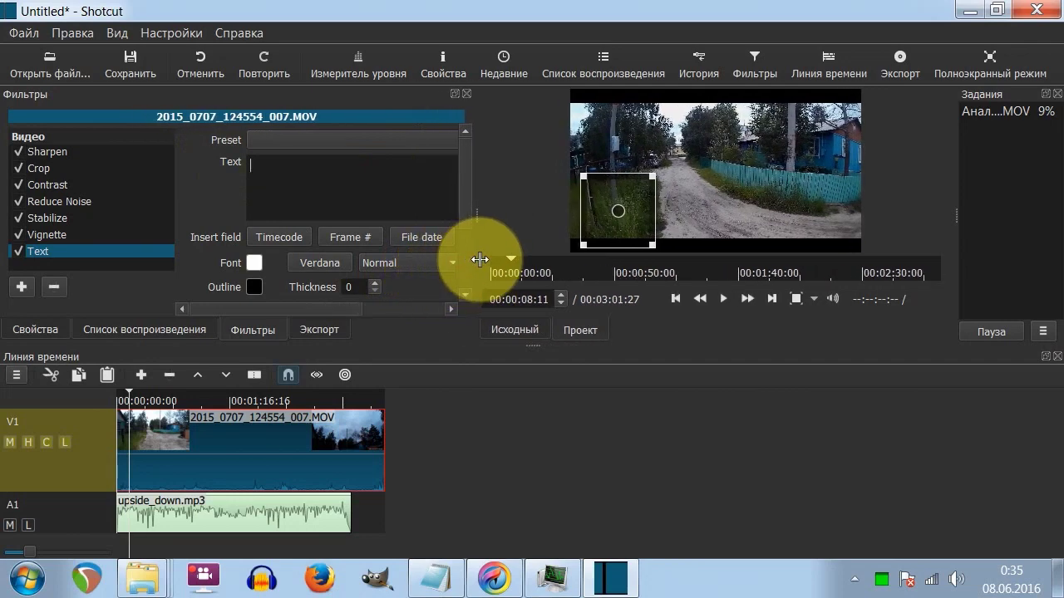
pyautogui.click(425, 239)
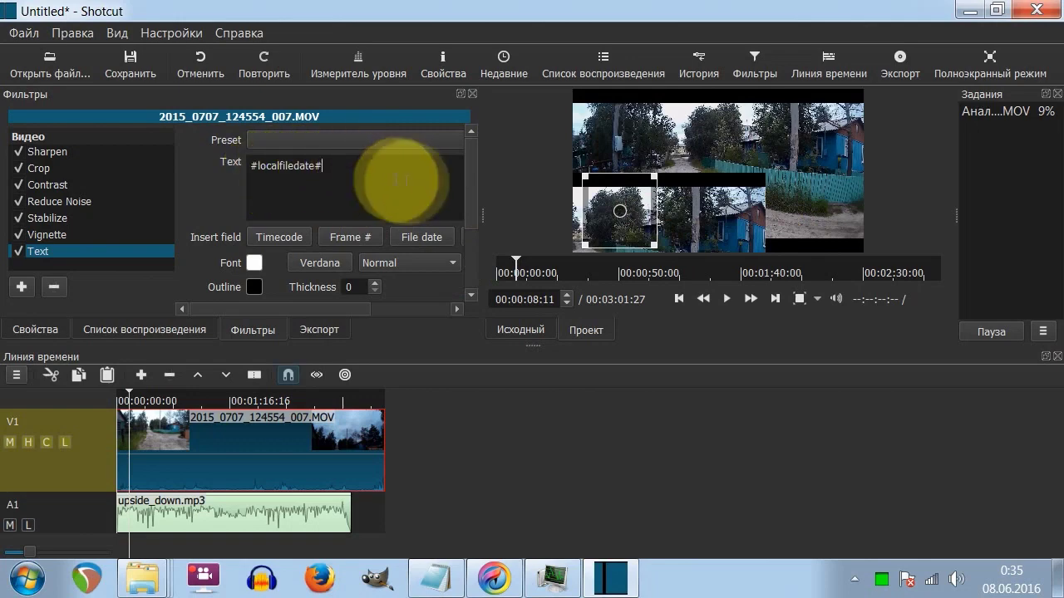
pyautogui.moveTo(622, 214); pyautogui.dragTo(669, 163)
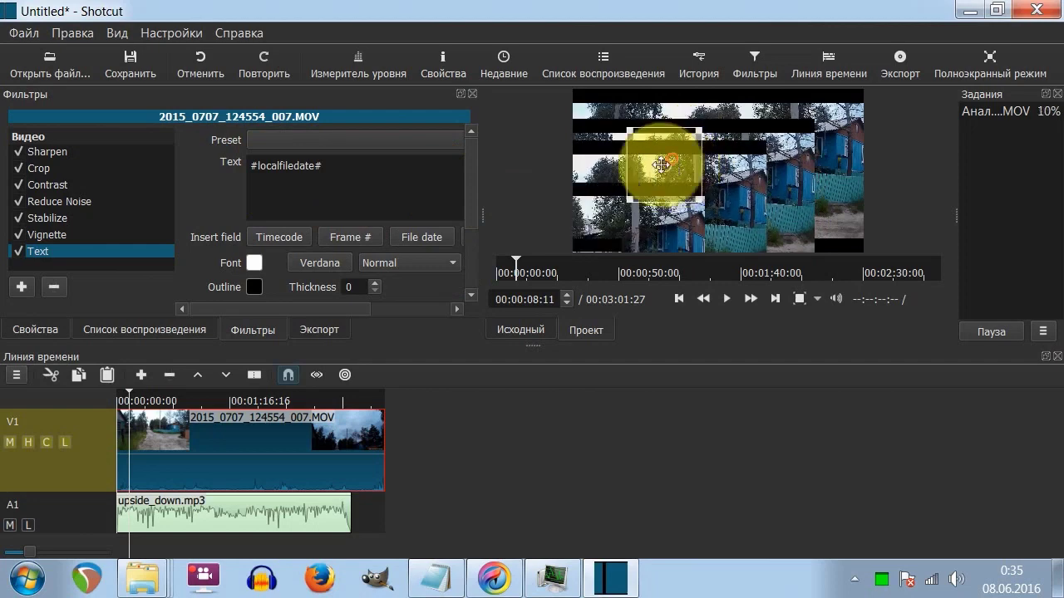
# Try the file name field #resource# as the overlay text.
pyautogui.click(346, 176)
pyautogui.hotkey('ctrl', 'a')
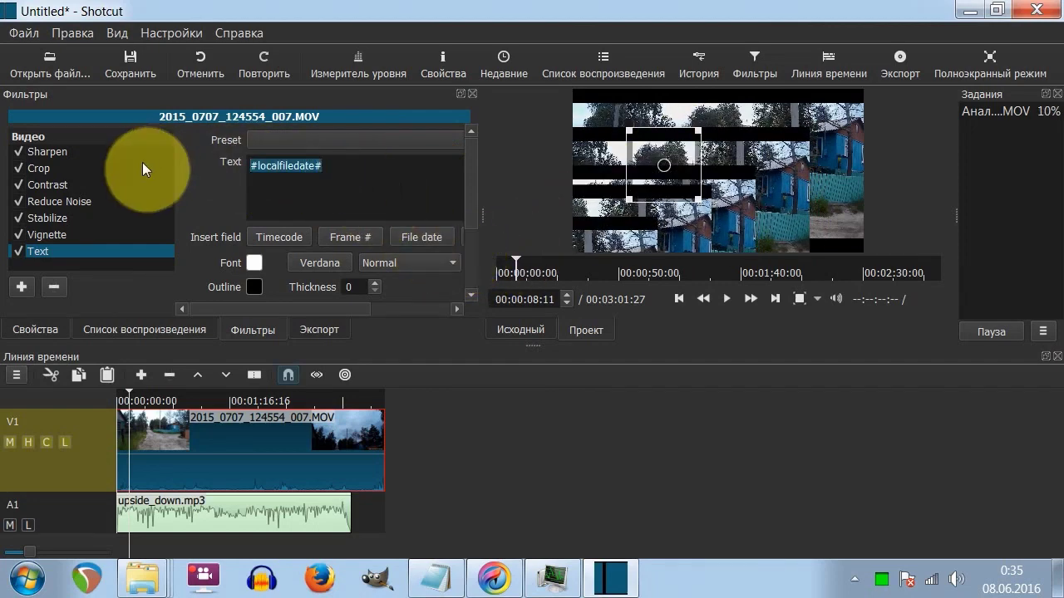
pyautogui.press('Delete')
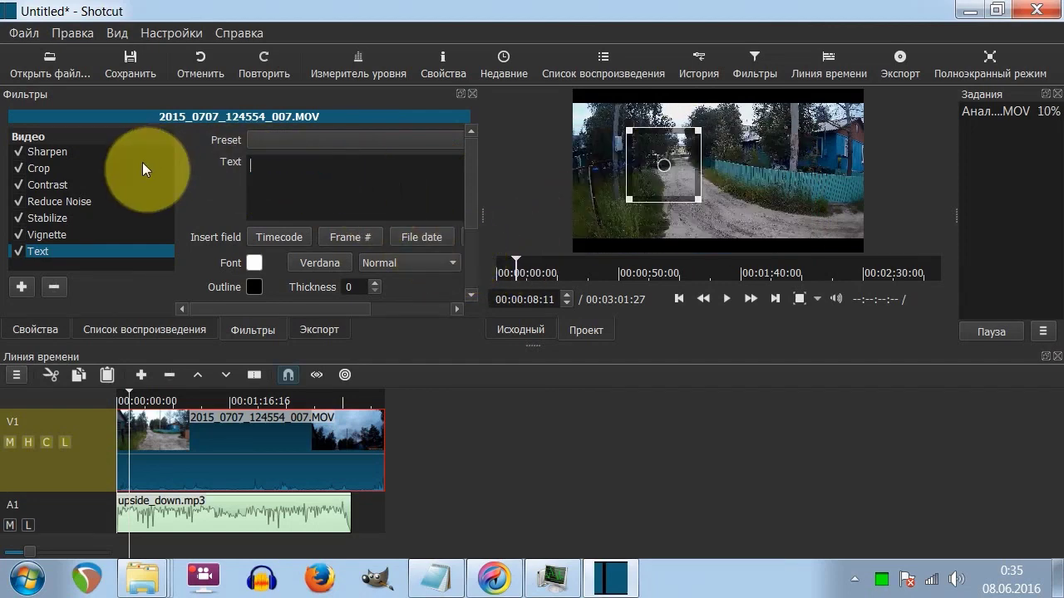
pyautogui.moveTo(482, 235); pyautogui.dragTo(559, 225)
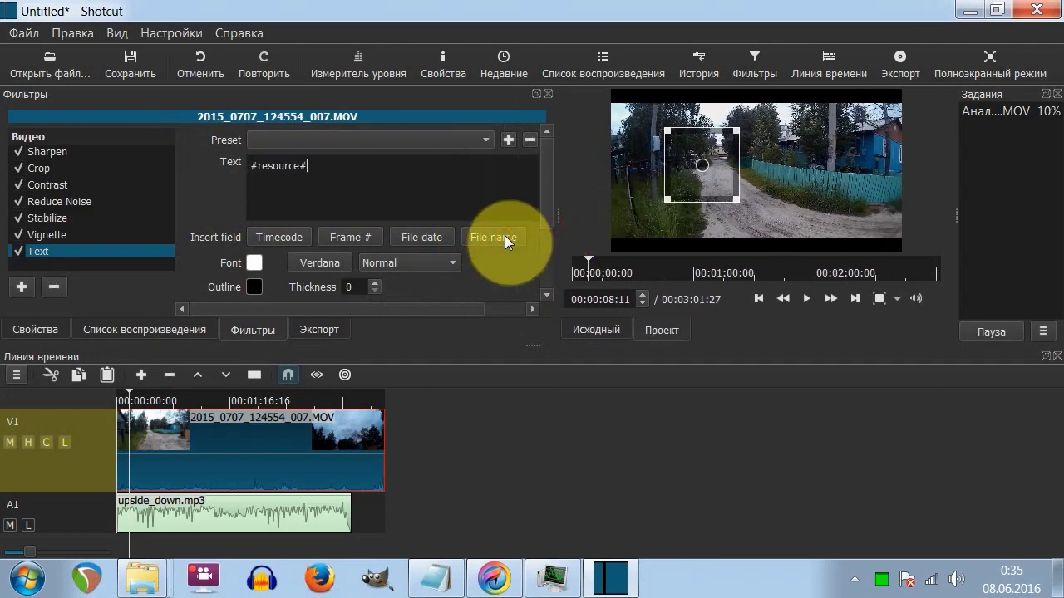
# Replace the overlay text with the title "Каникулы в деревне".
pyautogui.click(344, 177)
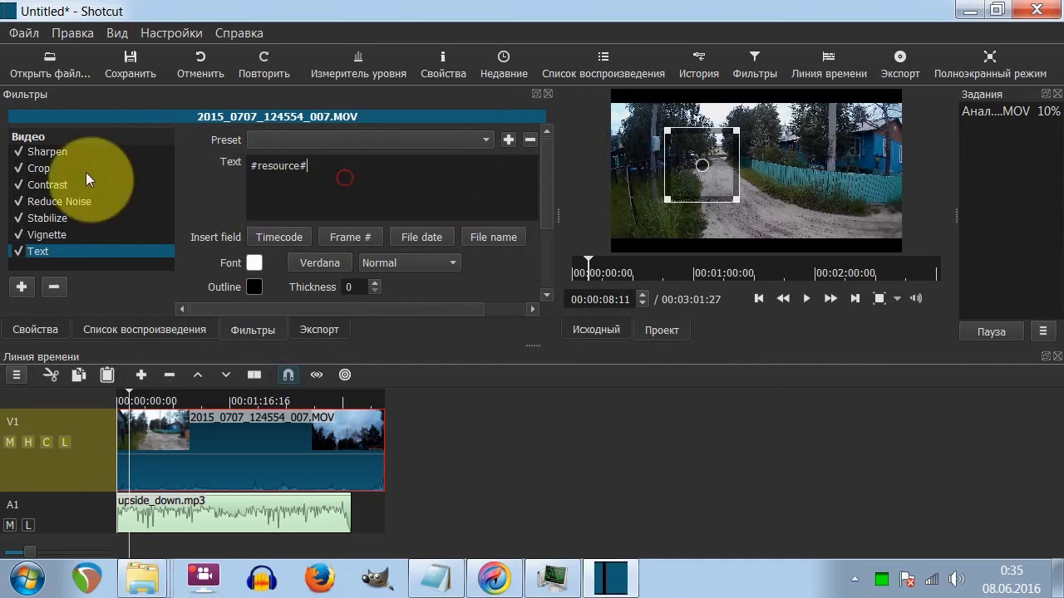
pyautogui.moveTo(368, 178); pyautogui.dragTo(240, 150)
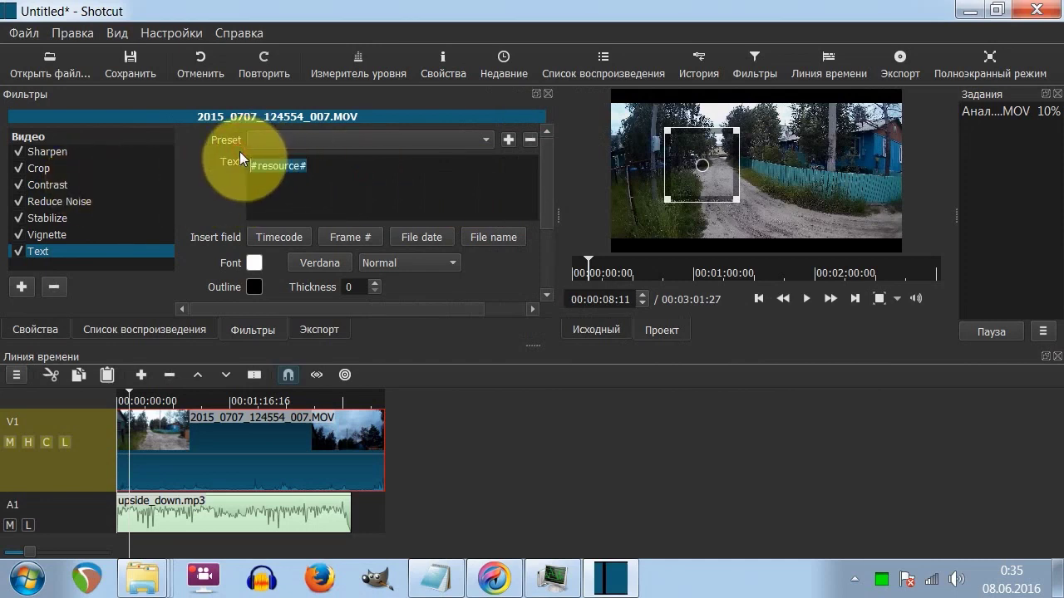
pyautogui.press('BackSpace')
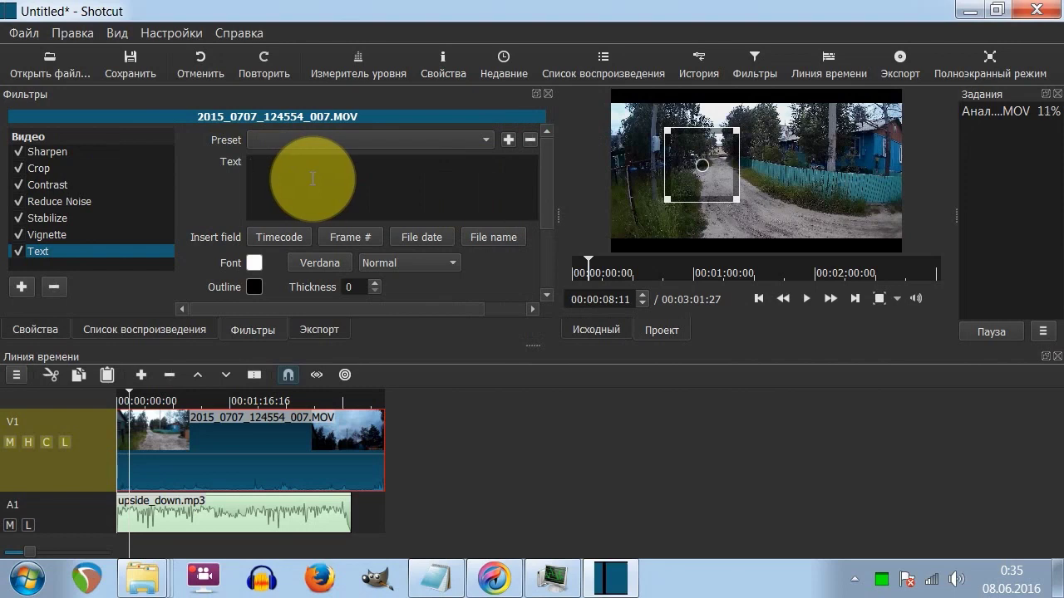
pyautogui.write('Каникул')
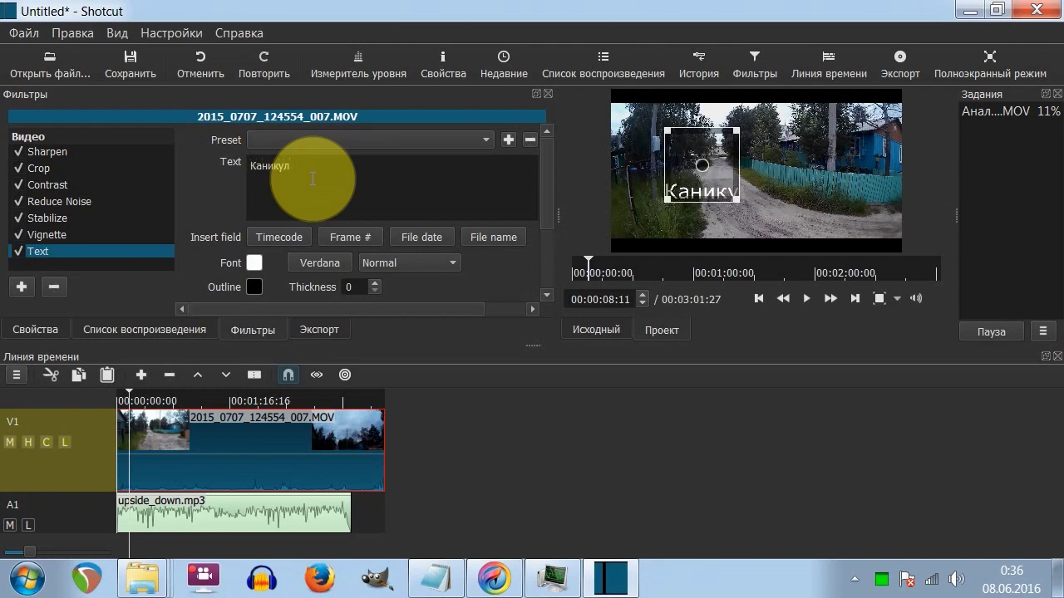
pyautogui.write('ы в')
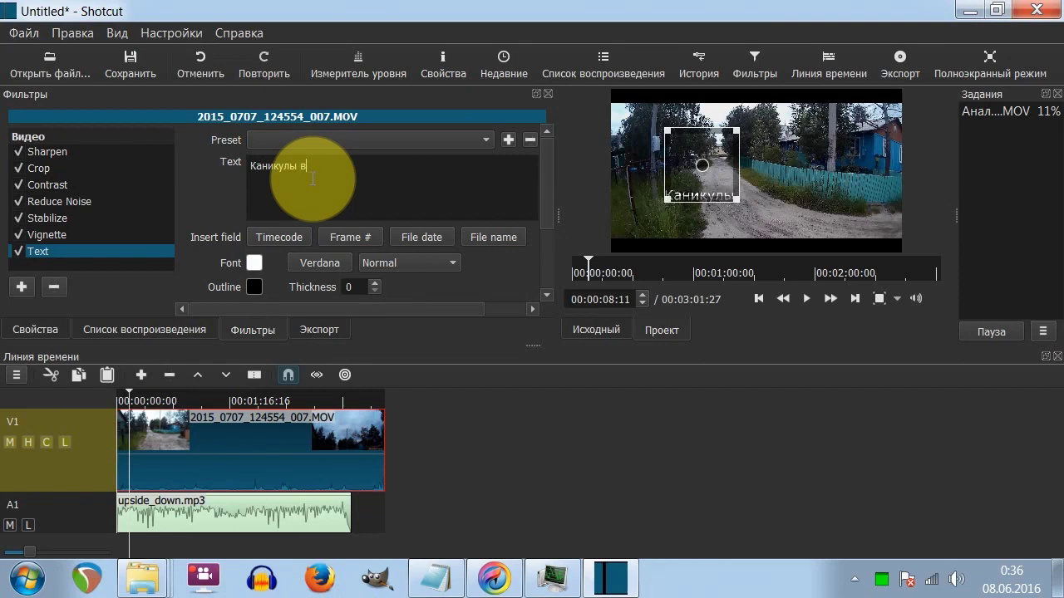
pyautogui.write(' деревне')
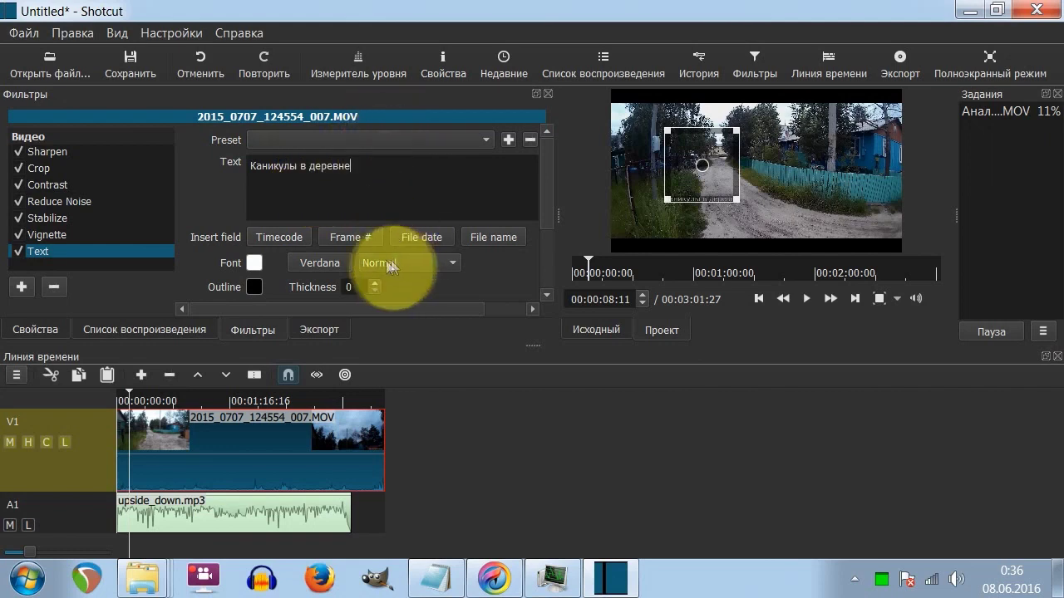
# Set the title's font to v_KomikaAxis.
pyautogui.click(341, 263)
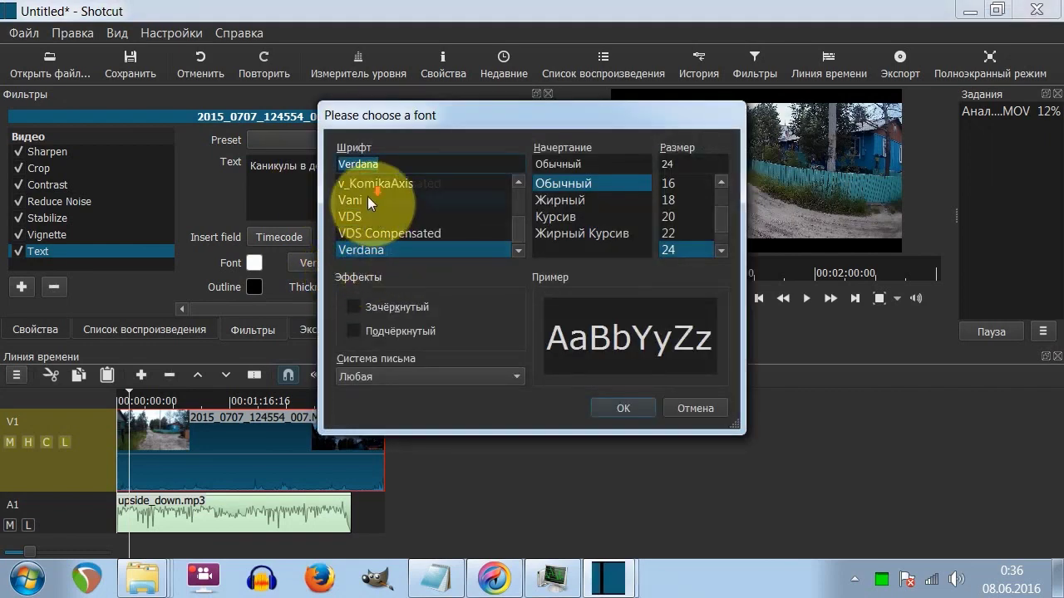
pyautogui.scroll(-1, 367, 198)
pyautogui.scroll(1, 373, 192)
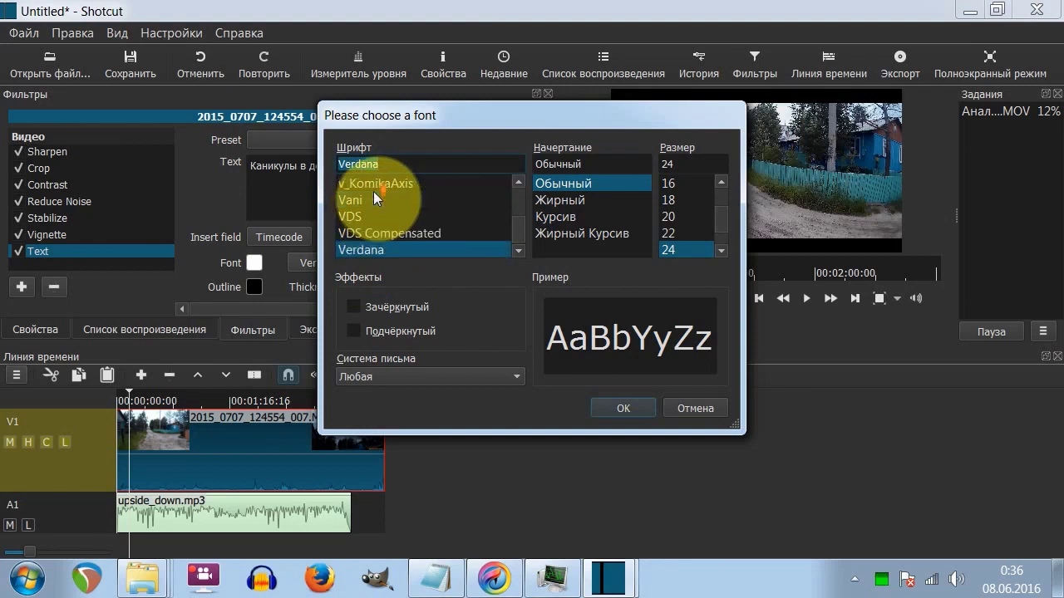
pyautogui.click(370, 182)
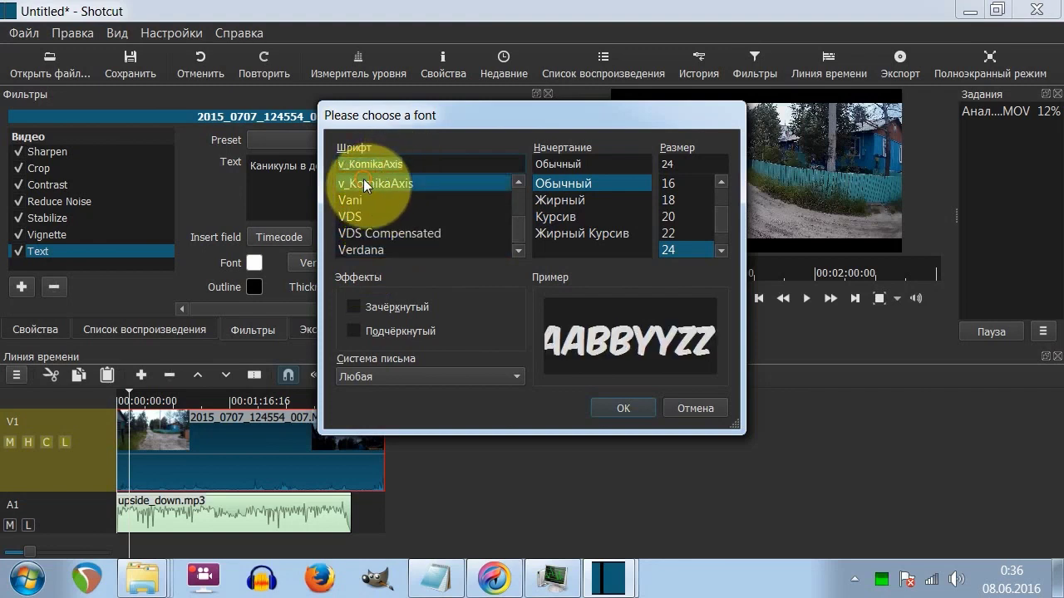
pyautogui.click(625, 408)
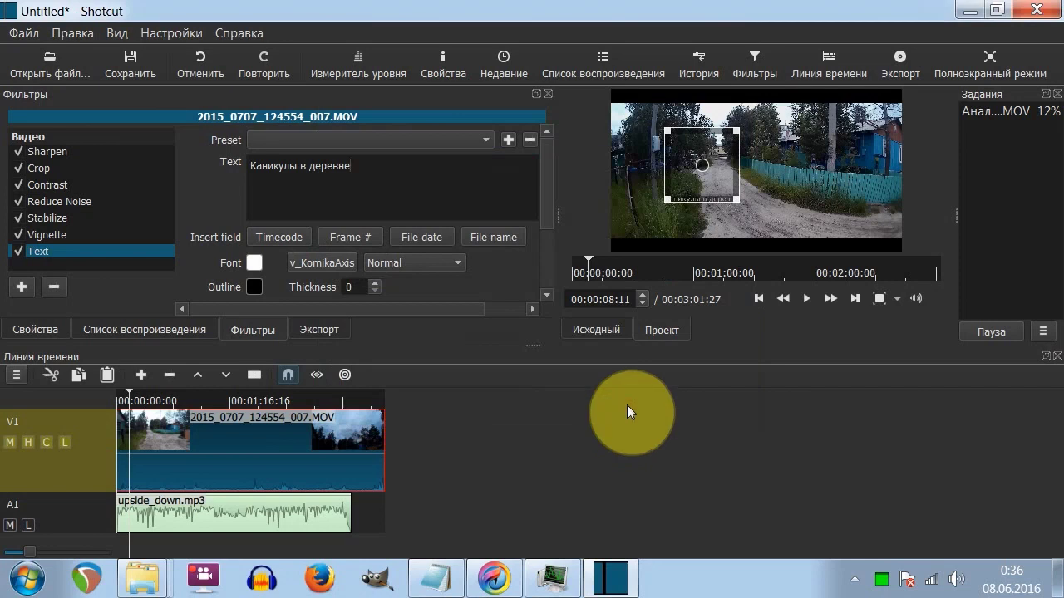
# Enlarge the title's frame to about 1563 x 691 and set the outline thickness to 17, leaving the black outline color as it is.
pyautogui.moveTo(736, 197); pyautogui.dragTo(868, 229)
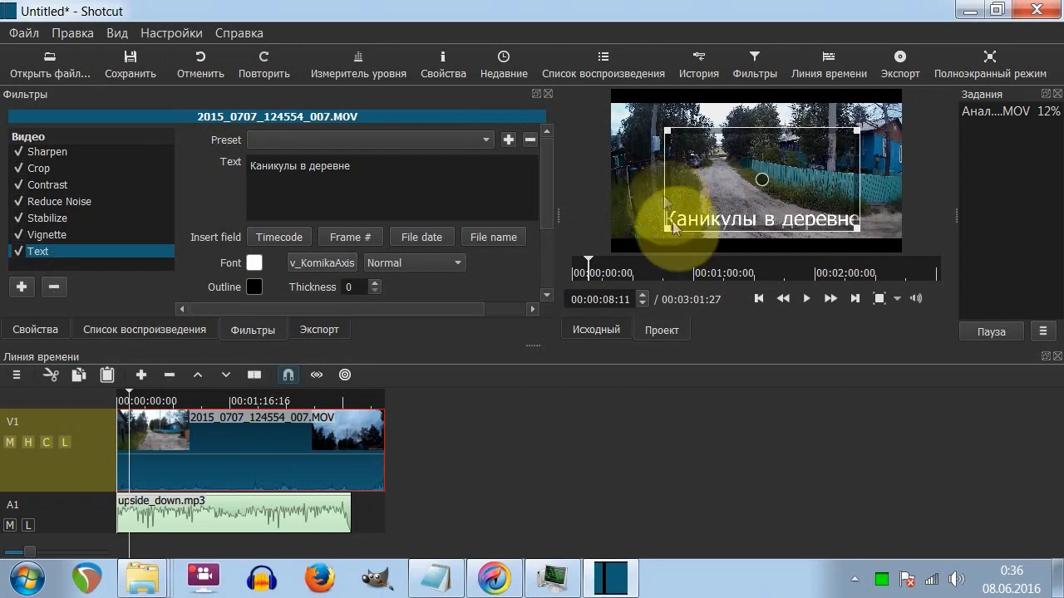
pyautogui.moveTo(666, 225); pyautogui.dragTo(622, 226)
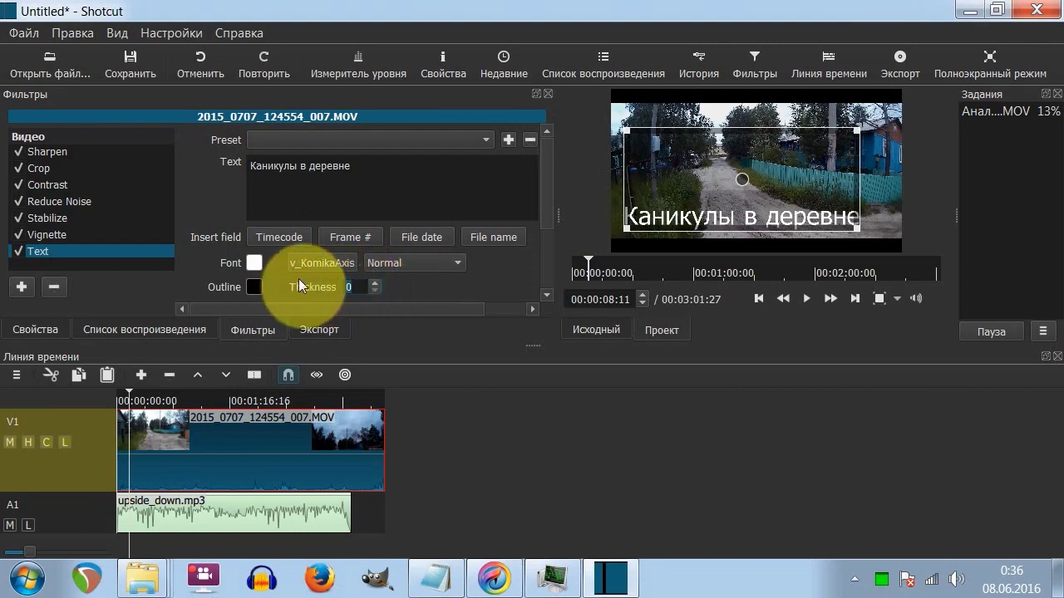
pyautogui.click(376, 283)
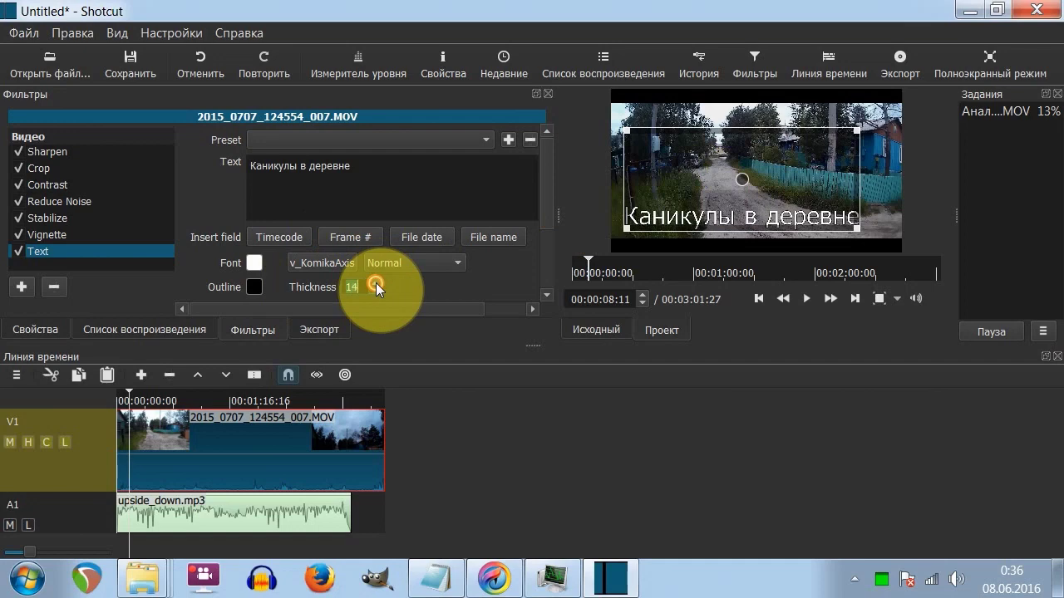
pyautogui.click(257, 287)
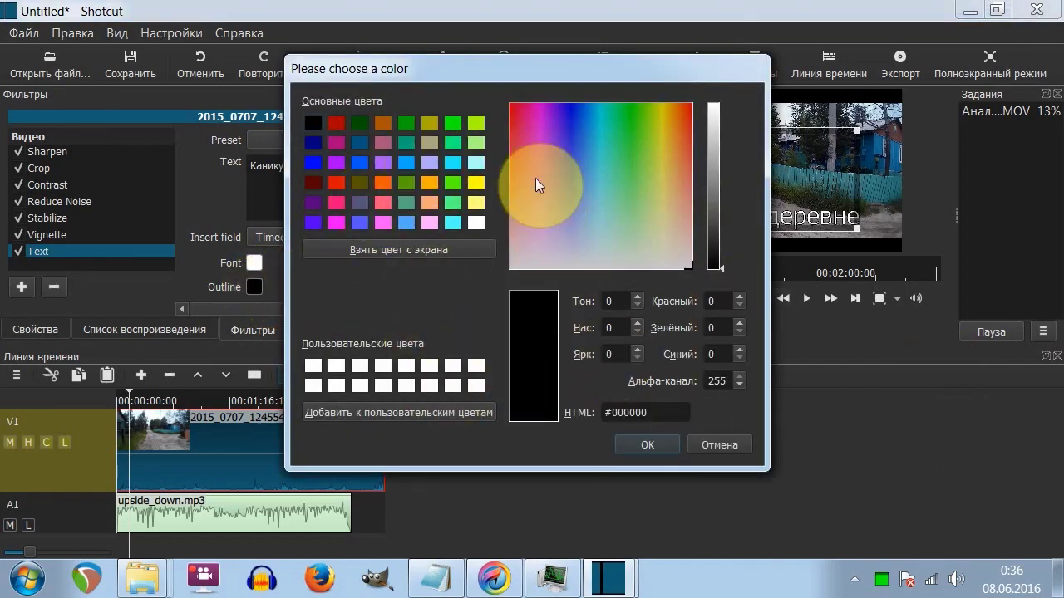
pyautogui.click(719, 445)
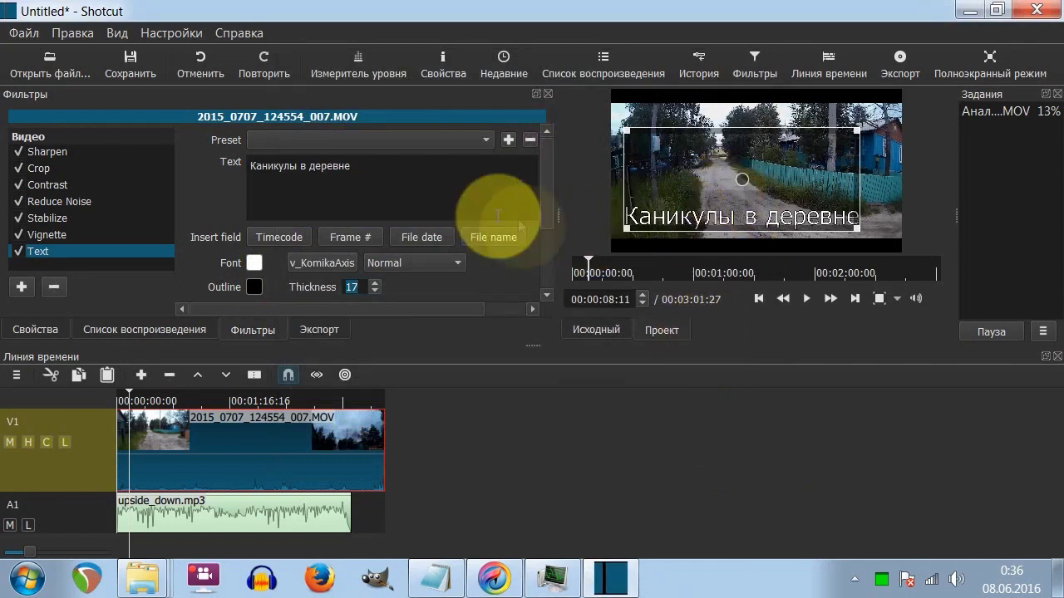
# Try a bold weight on the title and set it back to Normal.
pyautogui.click(397, 259)
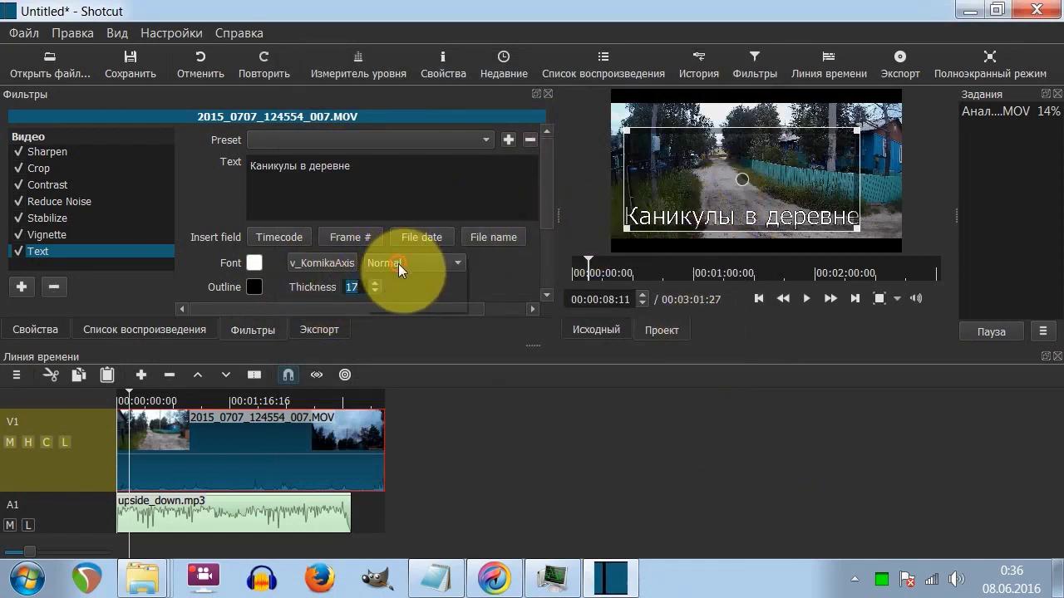
pyautogui.click(394, 278)
pyautogui.click(401, 260)
pyautogui.click(403, 244)
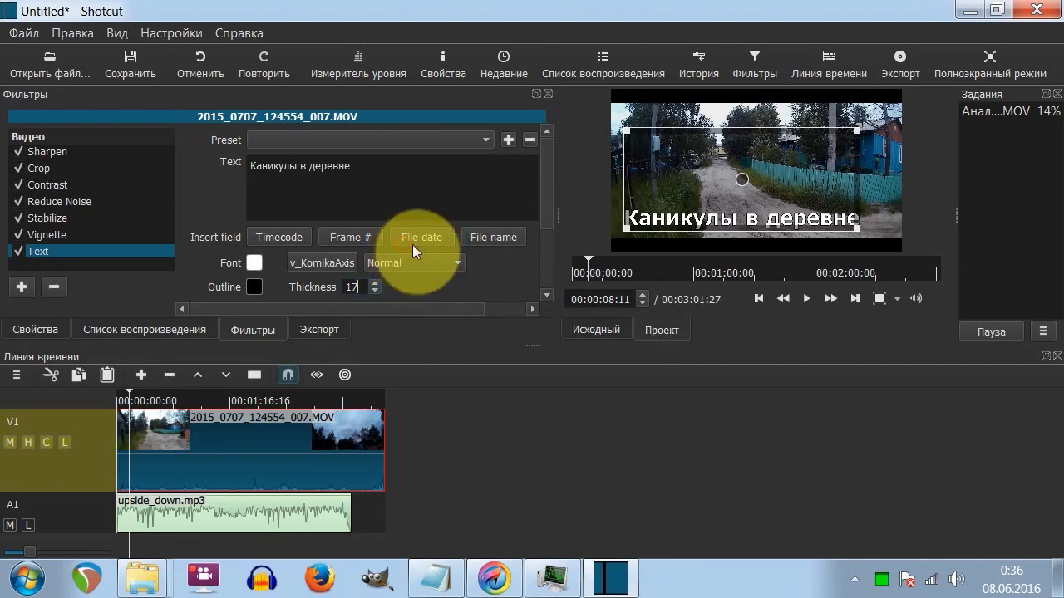
pyautogui.scroll(-2, 551, 245)
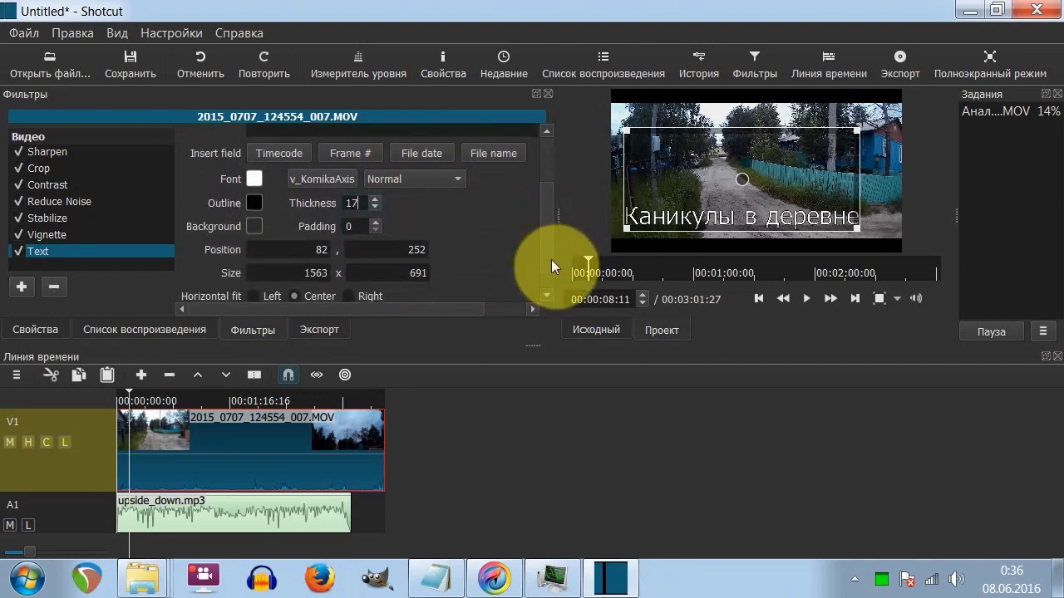
# Shrink the title's frame to about 1108 x 466 and place it at about 763, 504 in the picture's lower-right area.
pyautogui.scroll(-2, 551, 260)
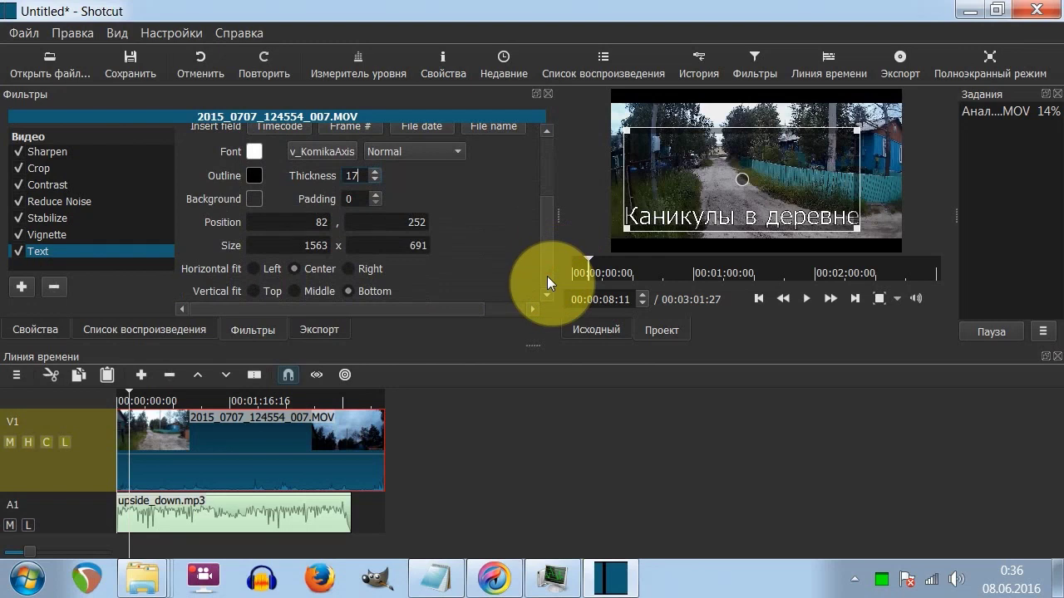
pyautogui.moveTo(741, 180); pyautogui.dragTo(781, 178)
pyautogui.moveTo(657, 123); pyautogui.dragTo(743, 173)
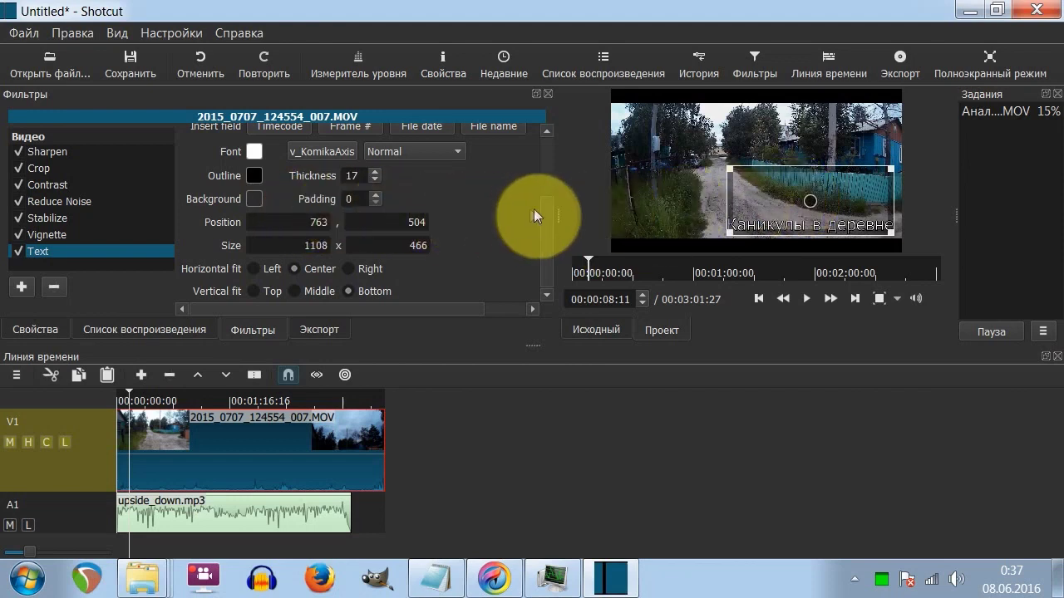
pyautogui.moveTo(547, 208); pyautogui.dragTo(548, 142)
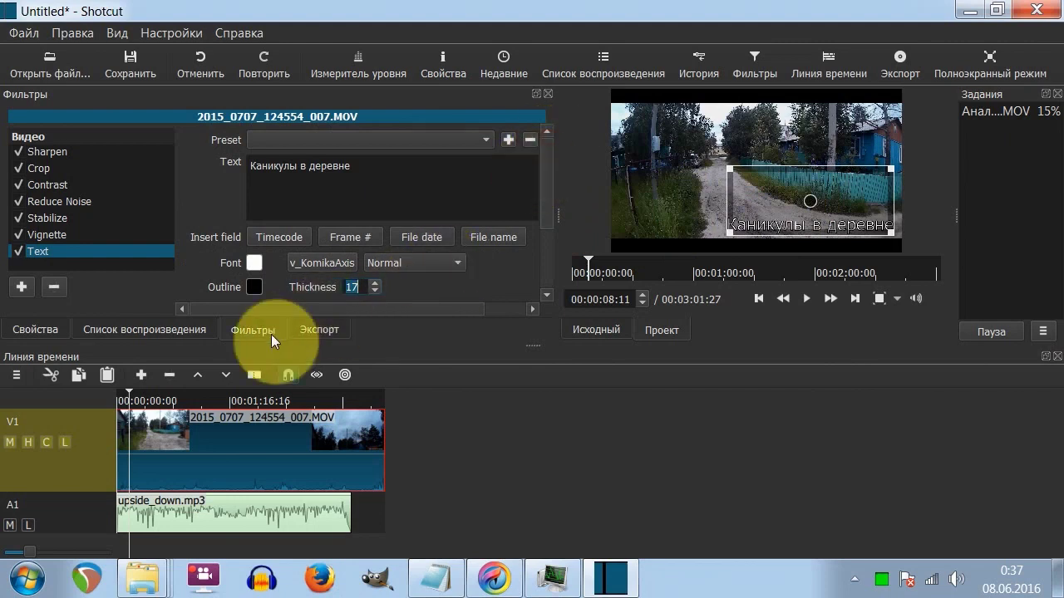
# Add a Color Grading filter to the clip 2015_0707_124554_007.MOV.
pyautogui.click(22, 287)
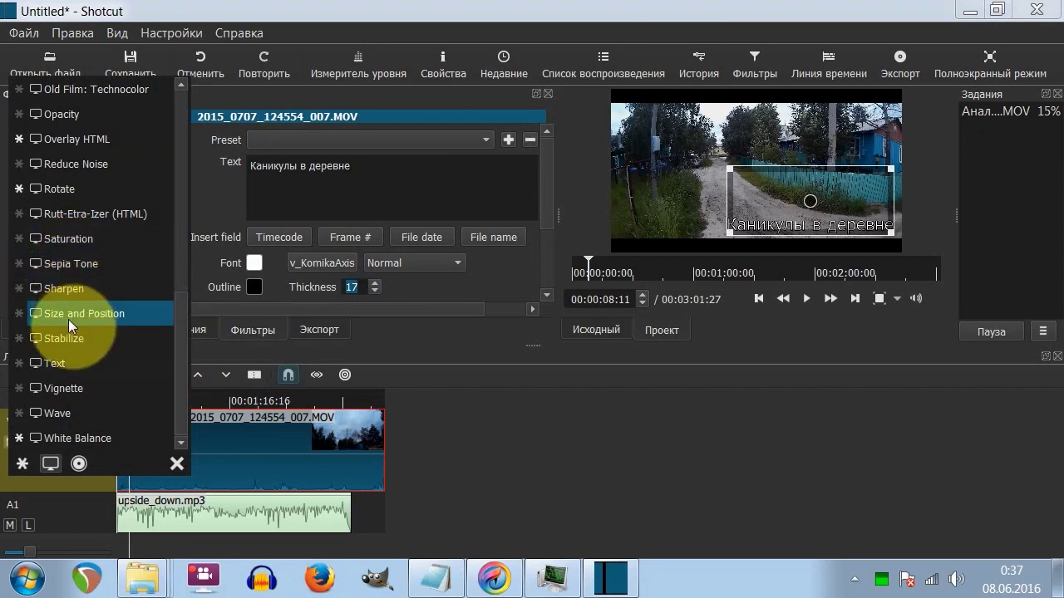
pyautogui.scroll(3, 71, 326)
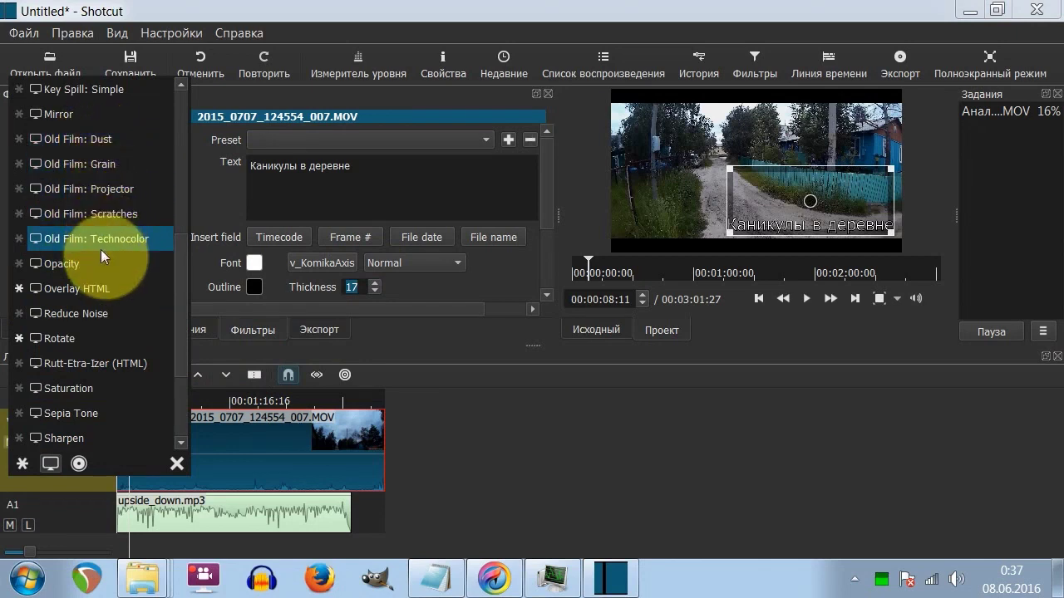
pyautogui.scroll(3, 96, 144)
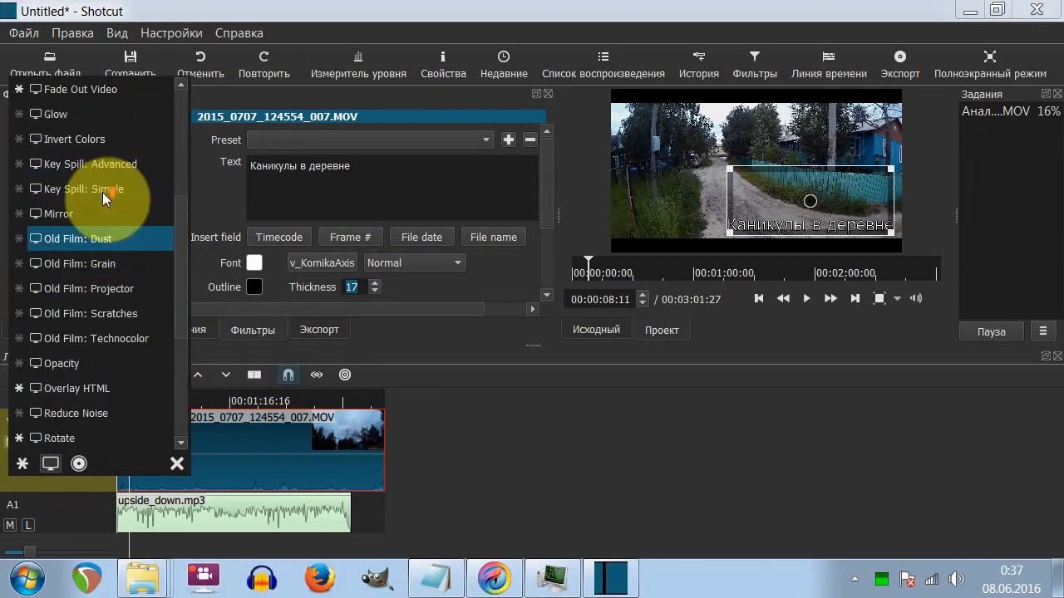
pyautogui.scroll(2, 103, 192)
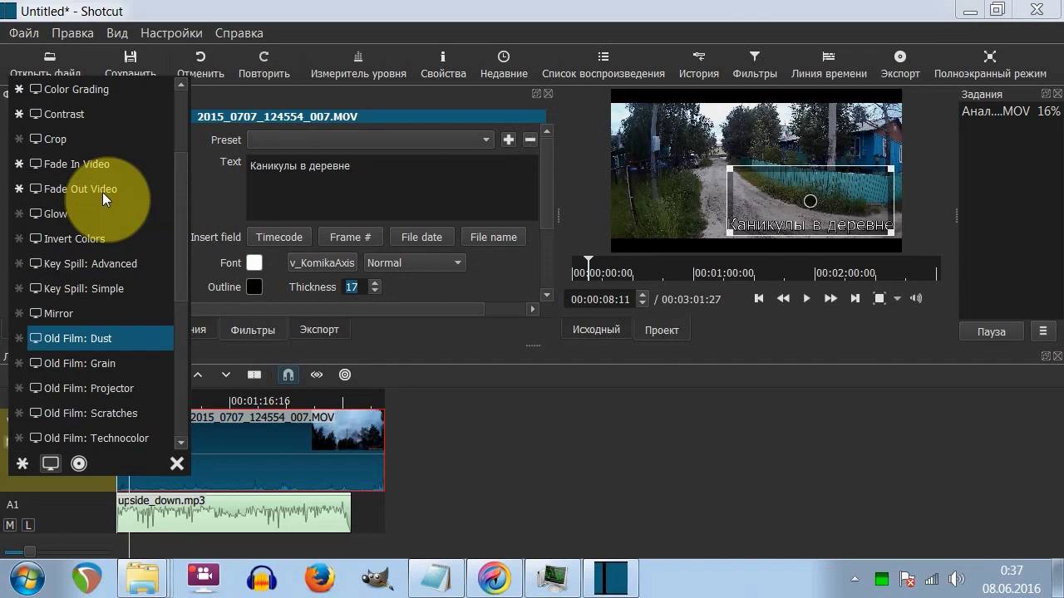
pyautogui.scroll(2, 102, 192)
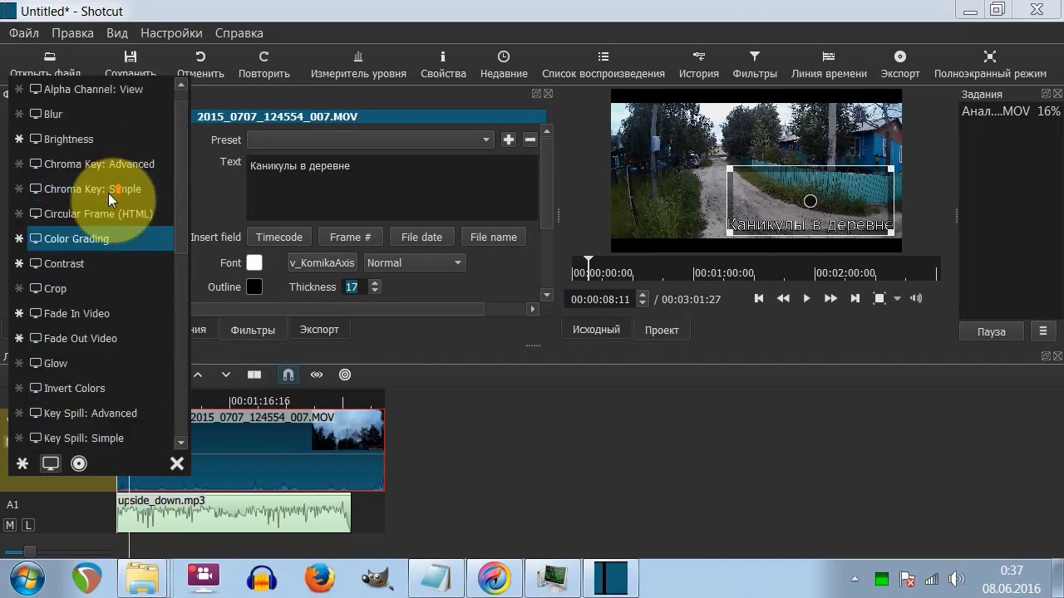
pyautogui.click(110, 236)
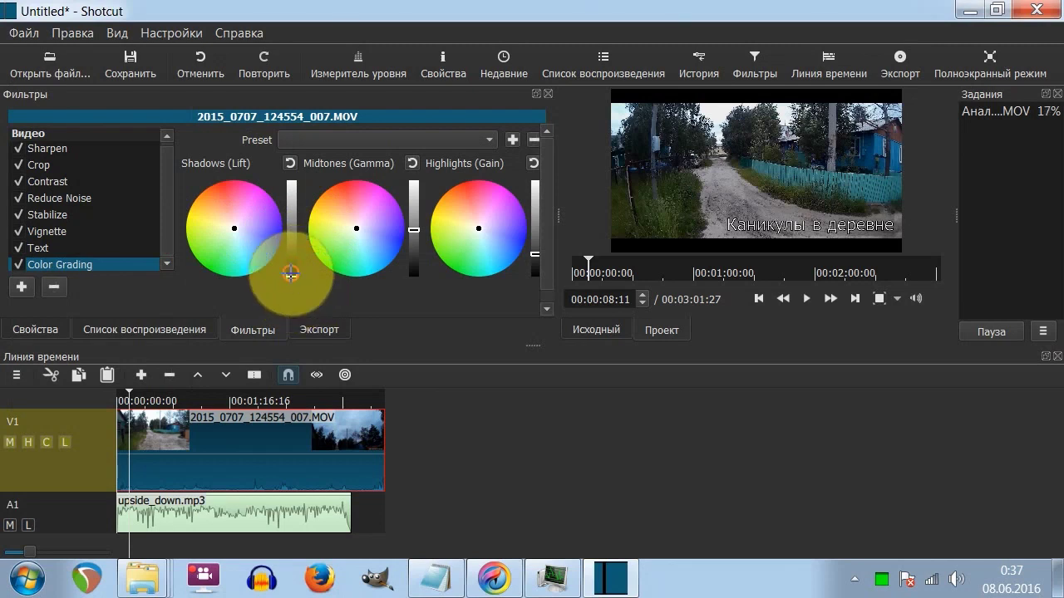
# Lift the shadows slightly, lower the midtones a little and raise the highlights, switching Color Grading off and on to compare.
pyautogui.moveTo(291, 279); pyautogui.dragTo(291, 247)
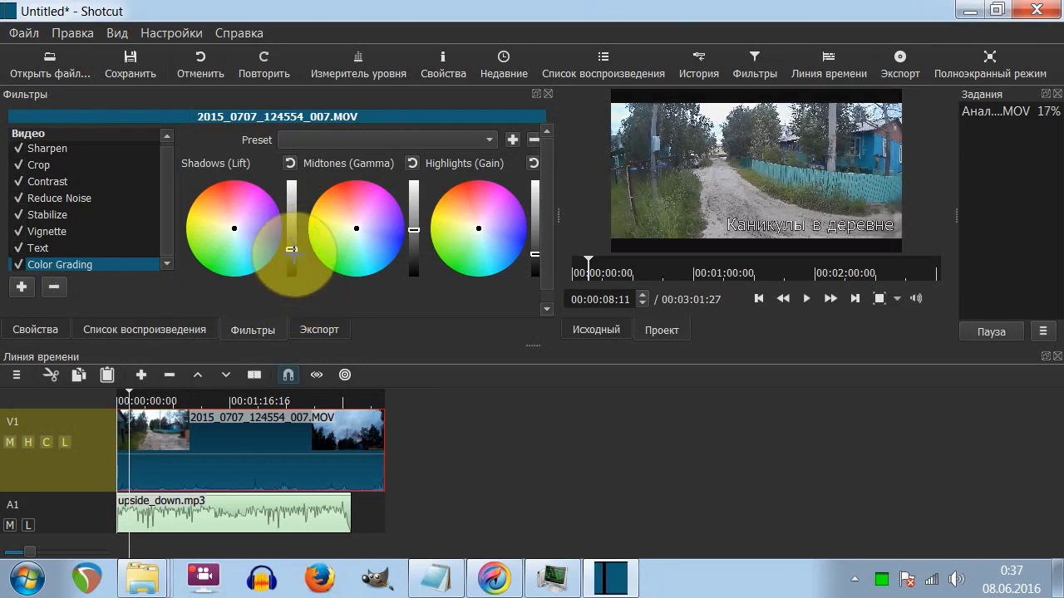
pyautogui.click(292, 268)
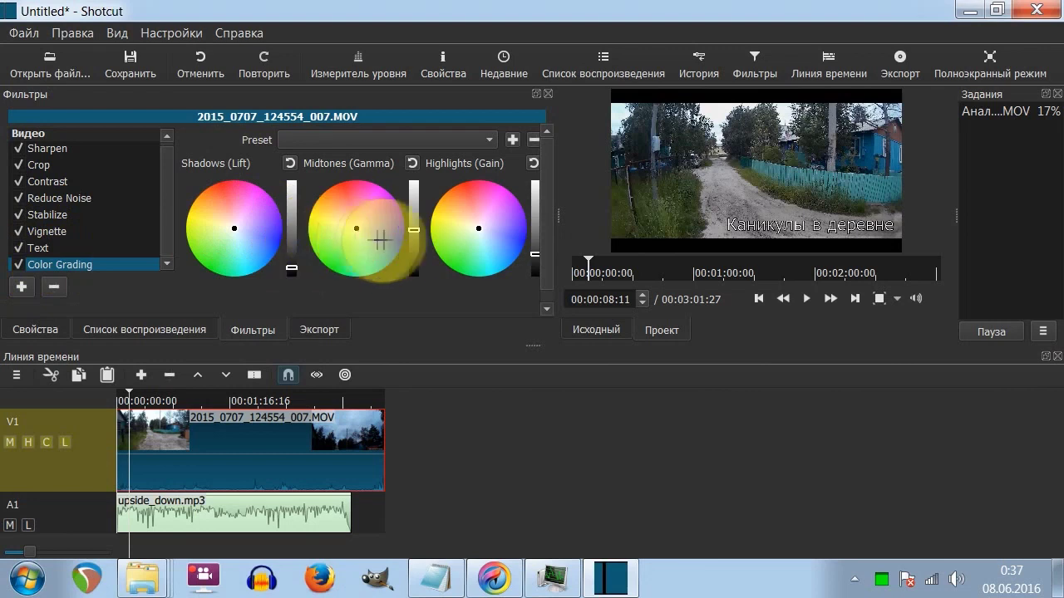
pyautogui.moveTo(413, 216); pyautogui.dragTo(416, 241)
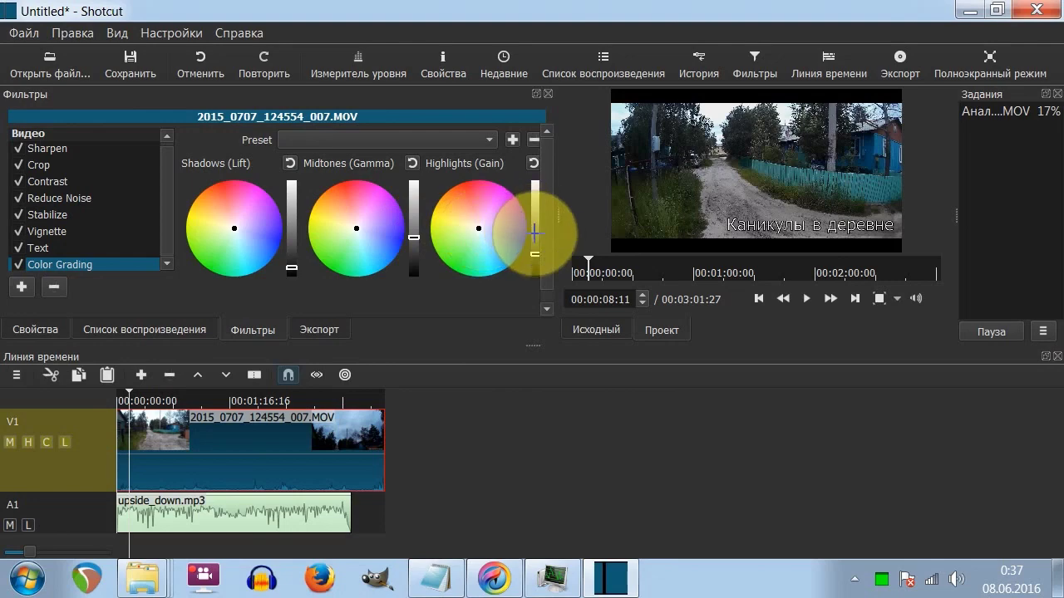
pyautogui.moveTo(534, 233); pyautogui.dragTo(536, 260)
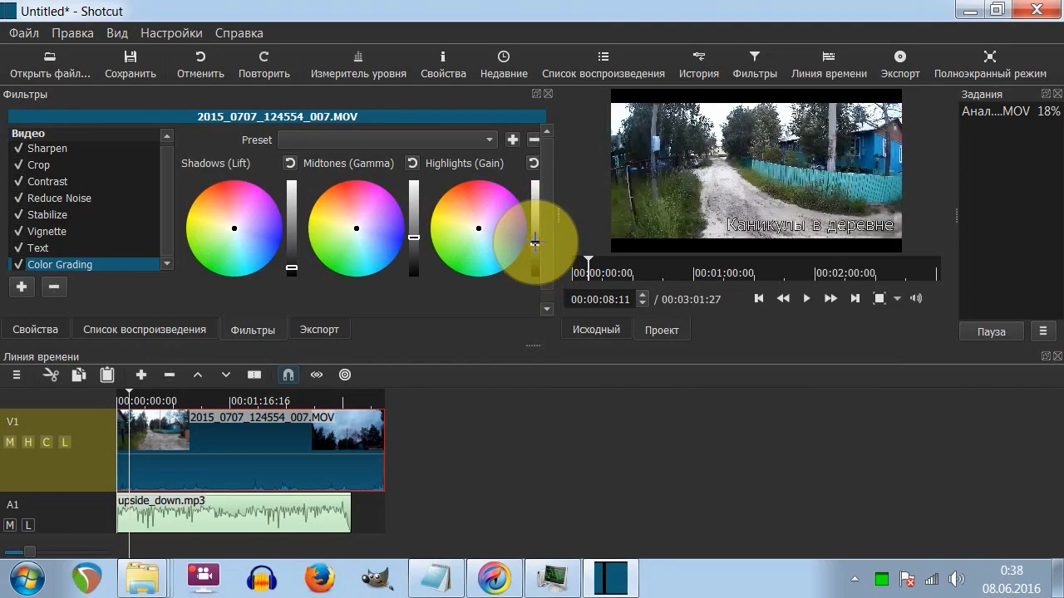
pyautogui.click(17, 264)
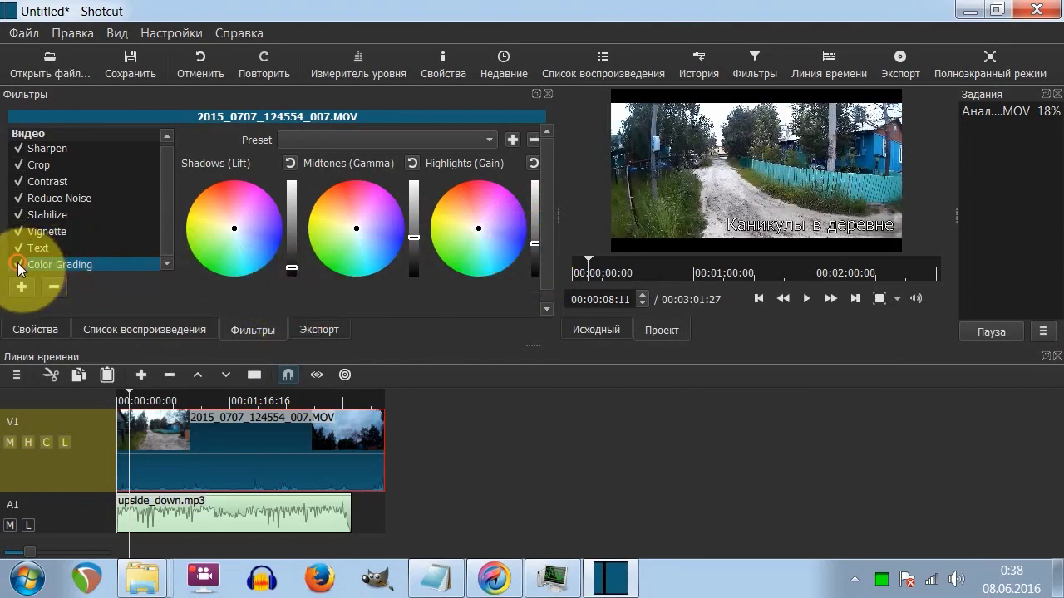
pyautogui.click(17, 265)
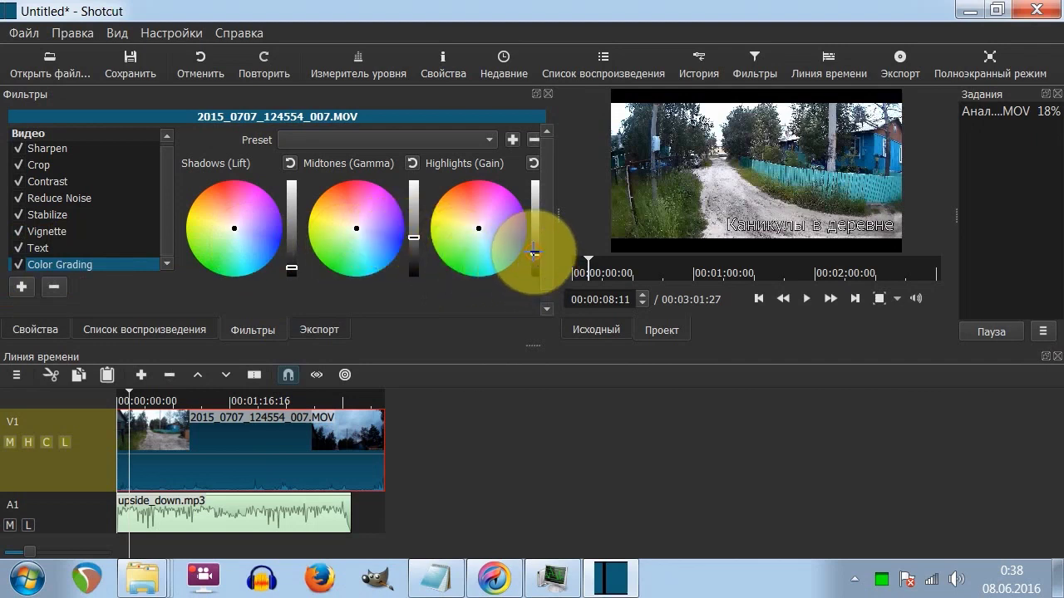
# Reduce the highlights gain slightly and tint the shadows toward warm orange-yellow in Color Grading.
pyautogui.moveTo(535, 252); pyautogui.dragTo(536, 248)
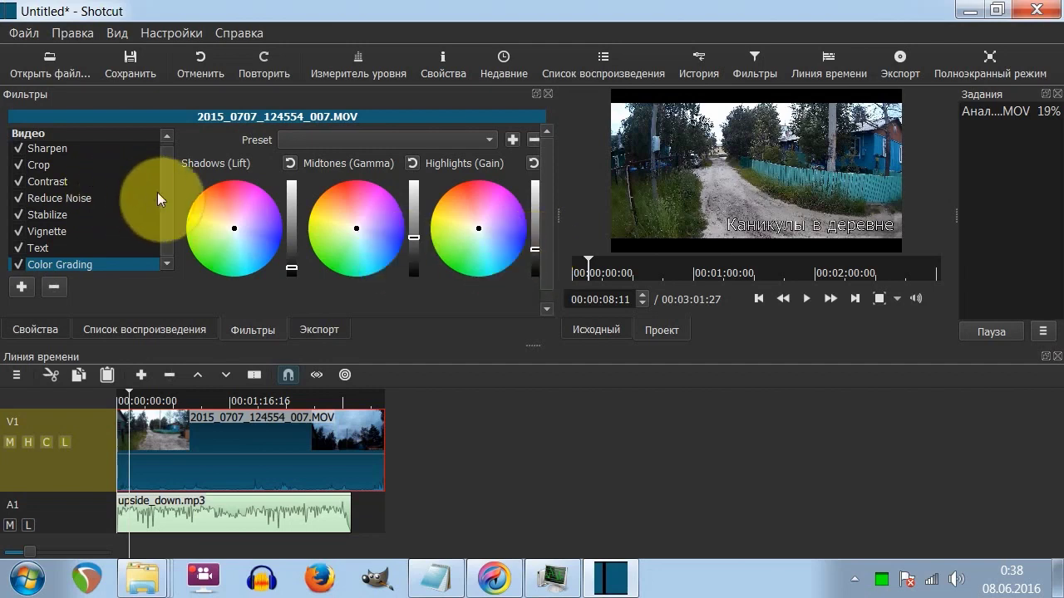
pyautogui.moveTo(249, 220); pyautogui.dragTo(206, 211)
pyautogui.click(205, 240)
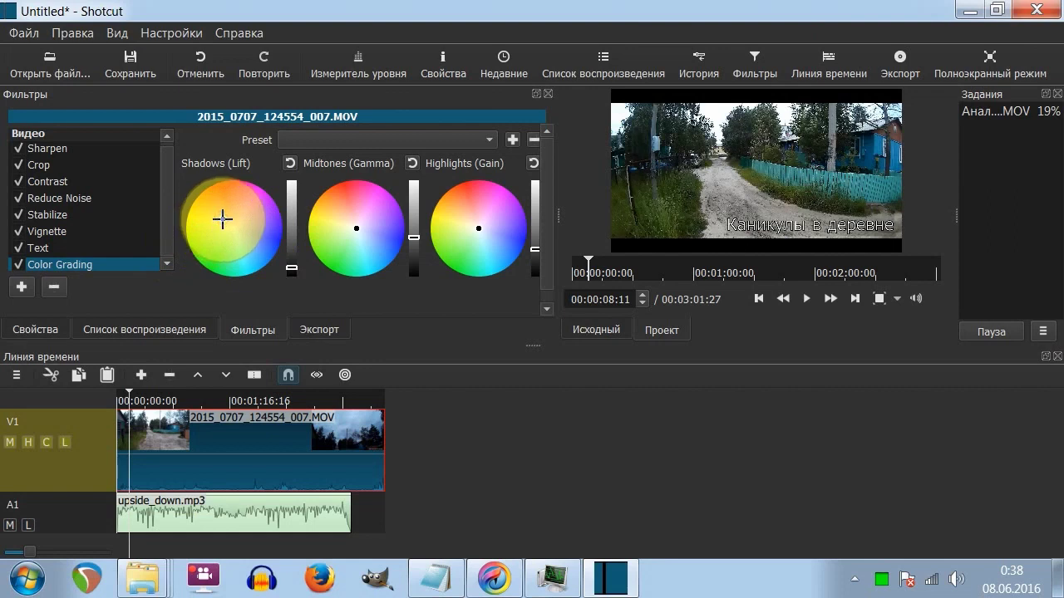
# Add a Saturation filter to the video clip and set its saturation to 129 %.
pyautogui.click(23, 287)
pyautogui.scroll(-3, 46, 239)
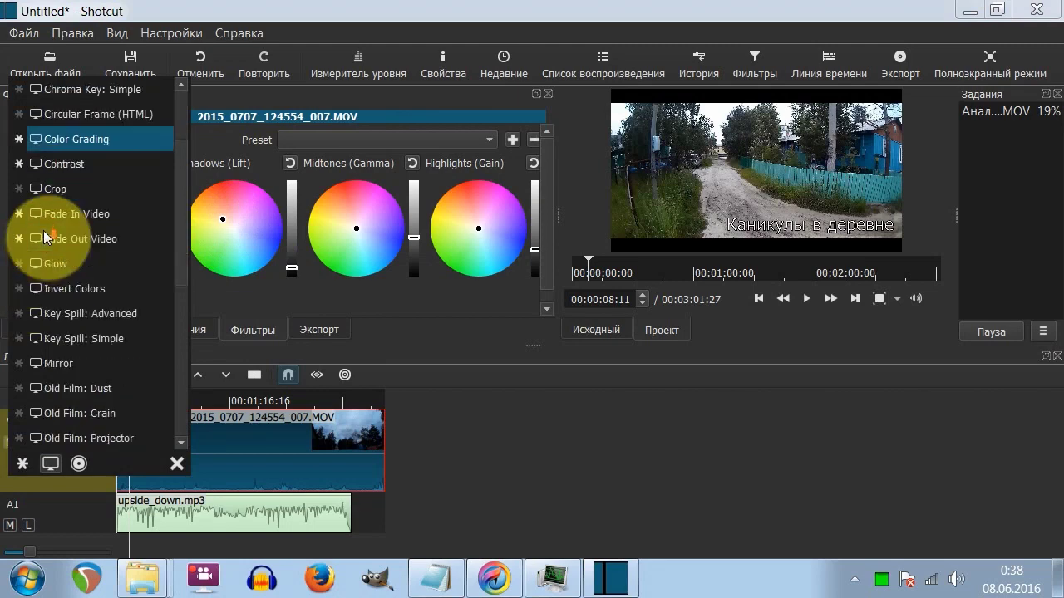
pyautogui.scroll(3, 46, 238)
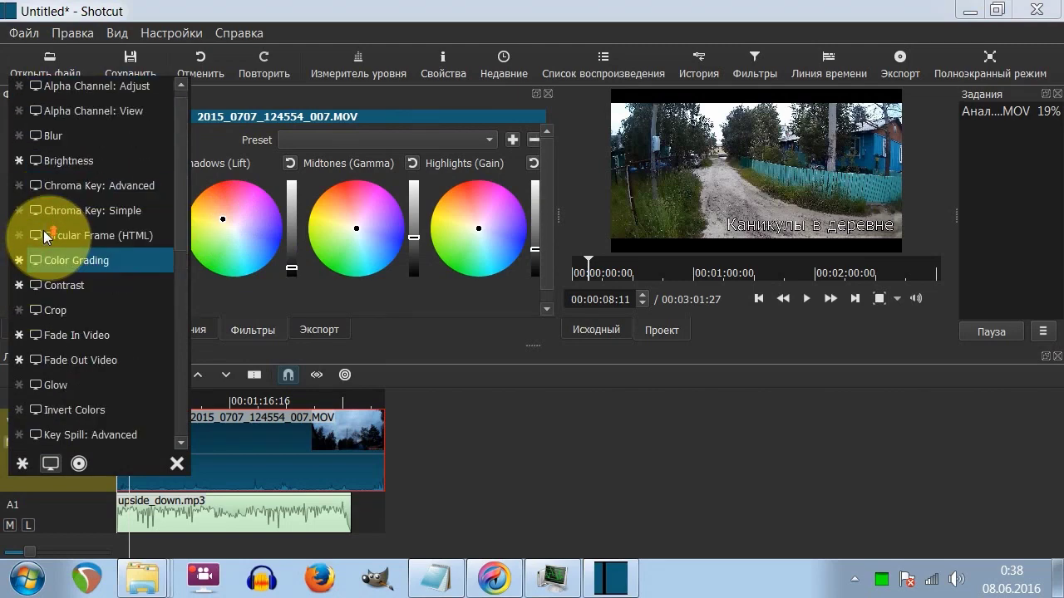
pyautogui.scroll(1, 45, 238)
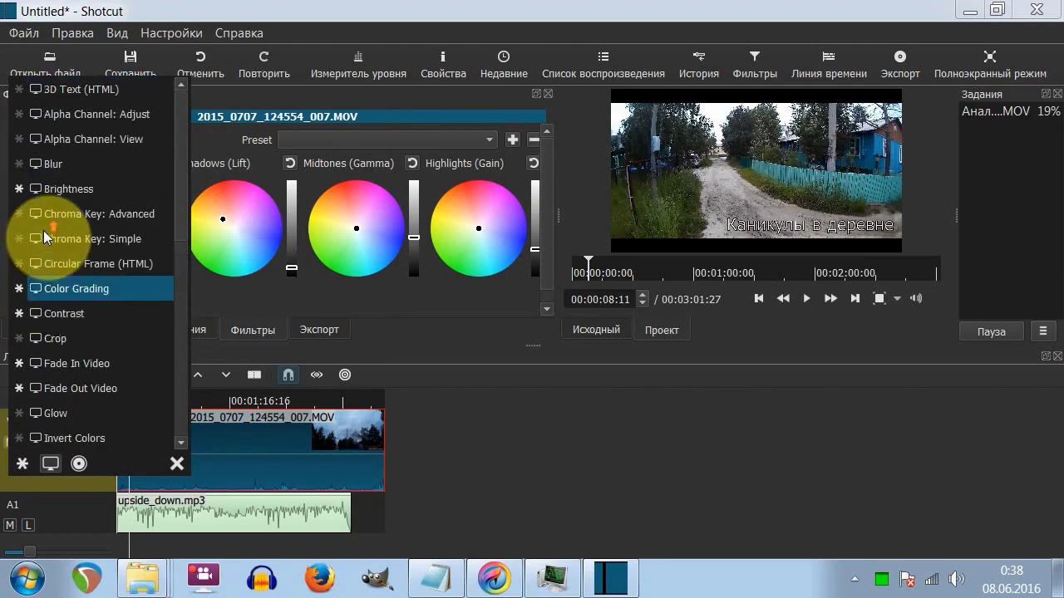
pyautogui.scroll(-7, 74, 196)
pyautogui.scroll(-1, 75, 195)
pyautogui.click(92, 262)
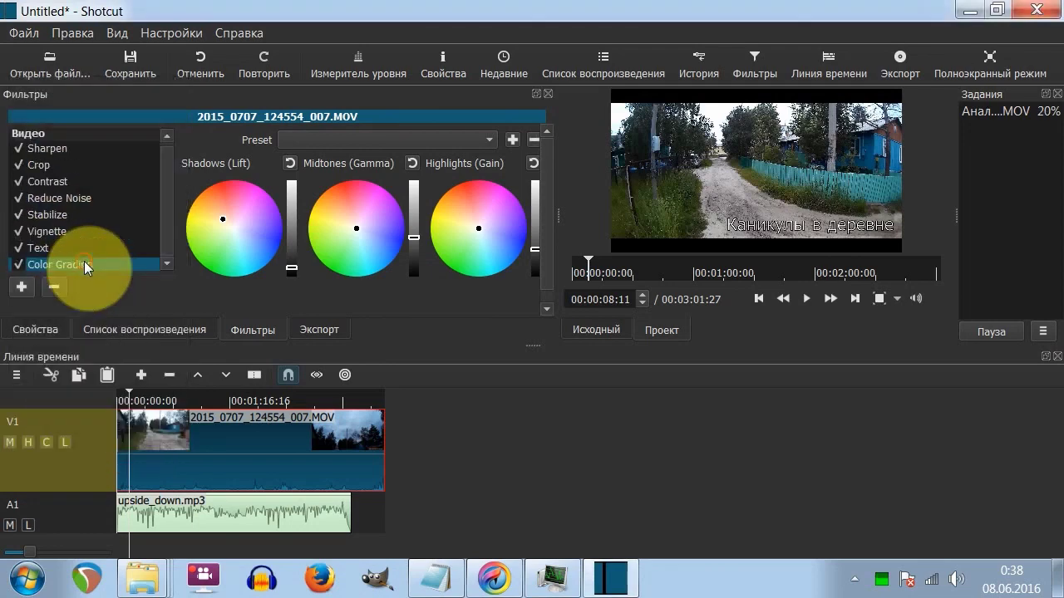
pyautogui.moveTo(296, 163); pyautogui.dragTo(328, 160)
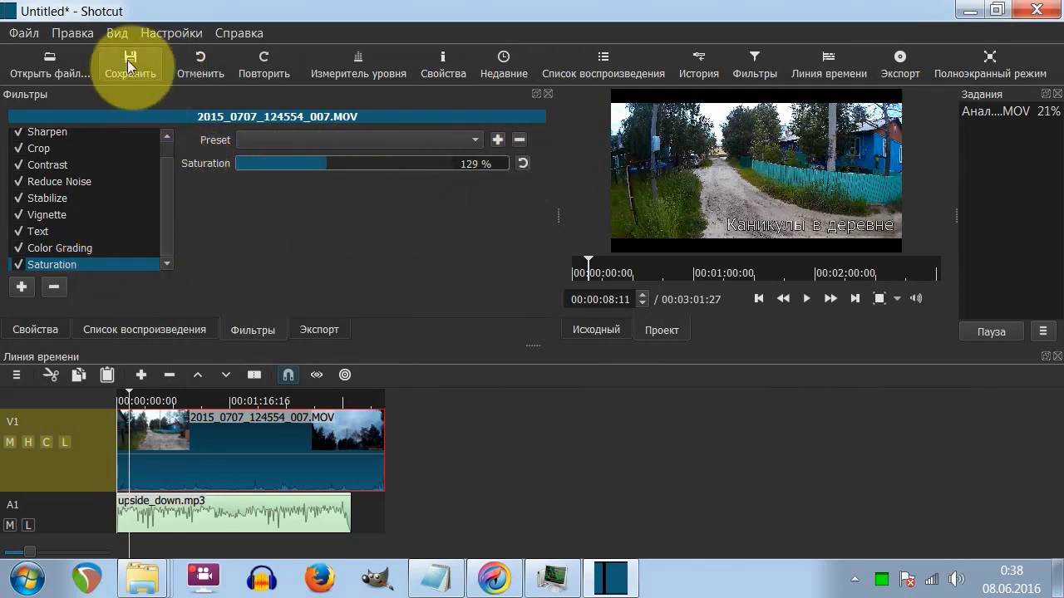
# Save the project as an MLT XML file named деревня.
pyautogui.click(177, 35)
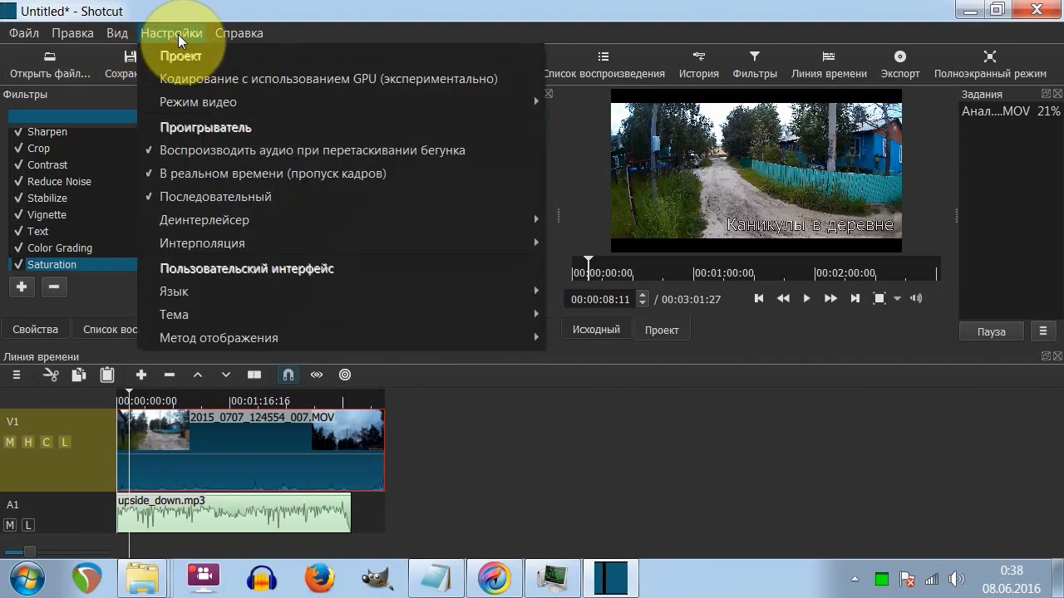
pyautogui.click(178, 34)
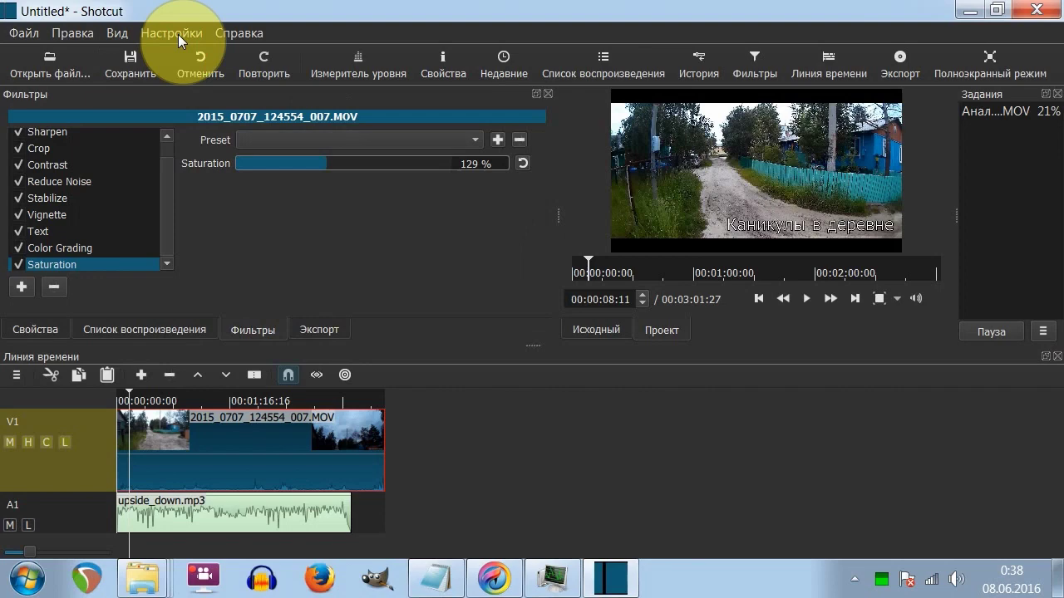
pyautogui.click(125, 68)
pyautogui.write('деревня')
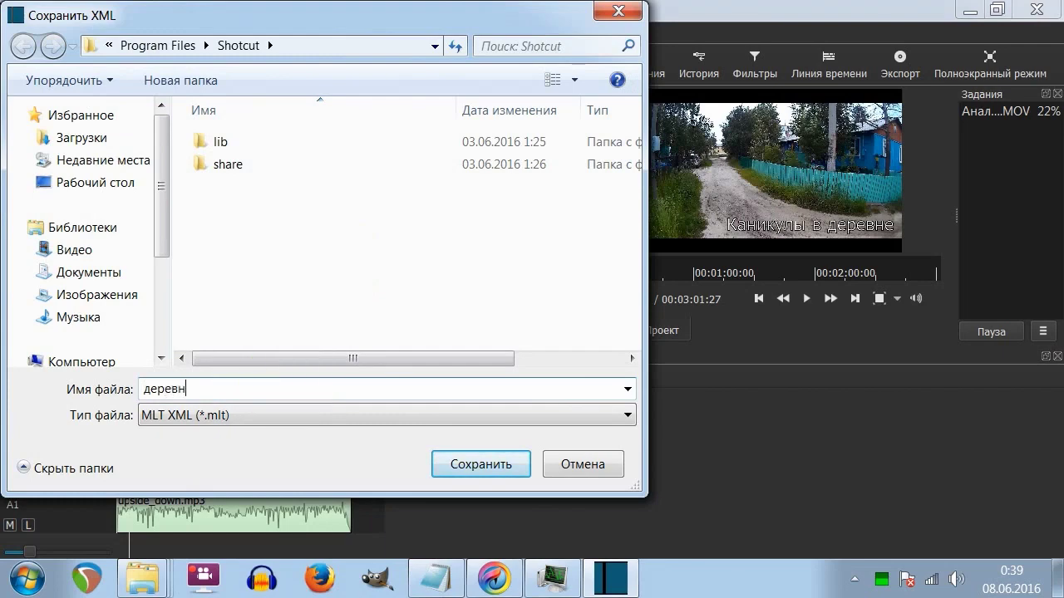
pyautogui.click(479, 464)
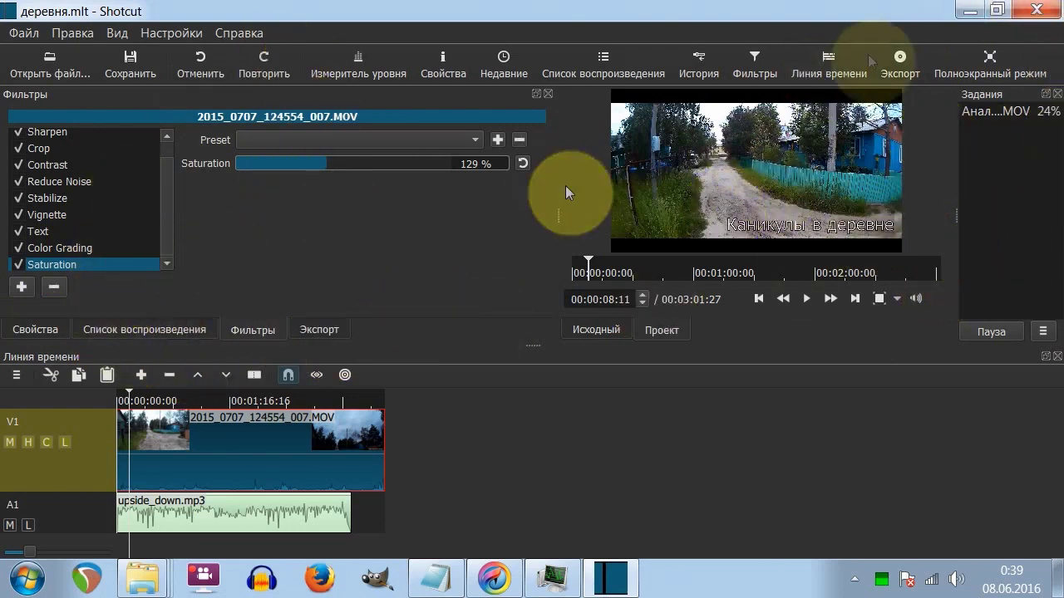
# Bring the image camera_l5_02.jpg in from the Видео folder and append it after the video clip on track V1.
pyautogui.moveTo(143, 575)
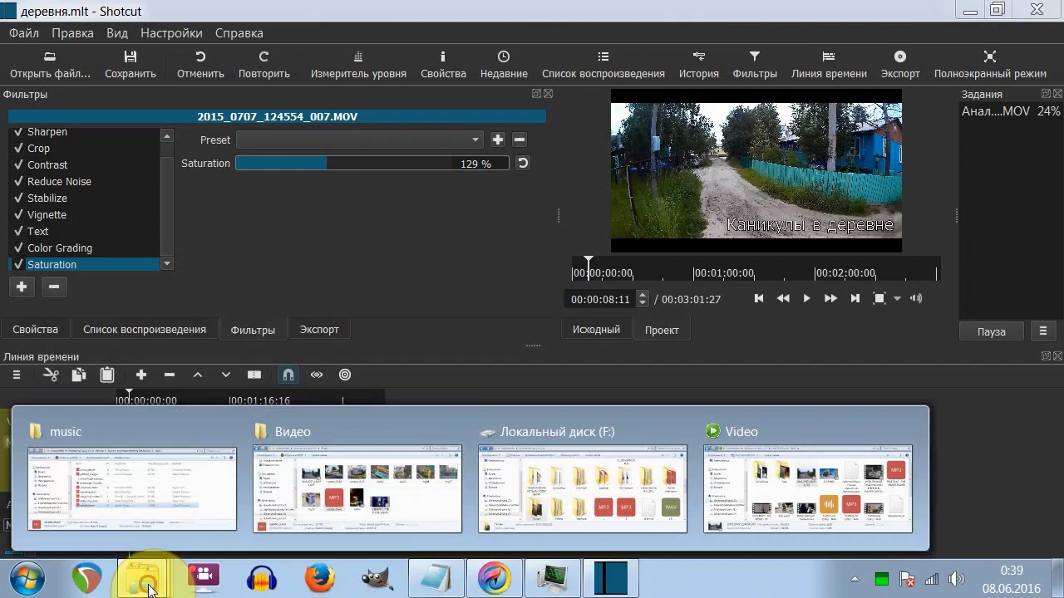
pyautogui.click(374, 517)
pyautogui.moveTo(969, 176); pyautogui.dragTo(862, 175)
pyautogui.moveTo(900, 321); pyautogui.dragTo(754, 139)
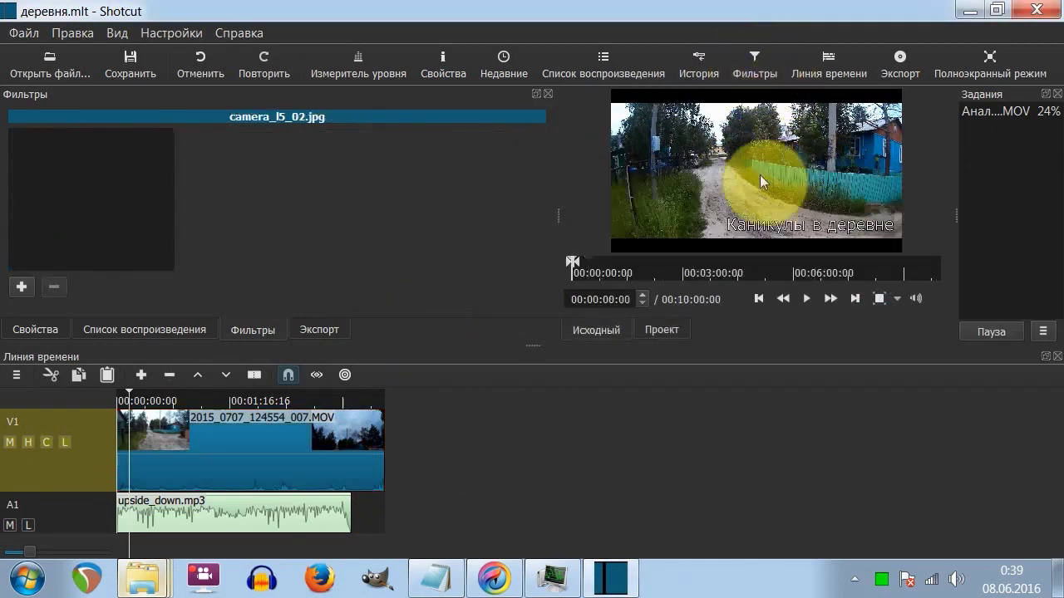
pyautogui.moveTo(680, 208); pyautogui.dragTo(421, 430)
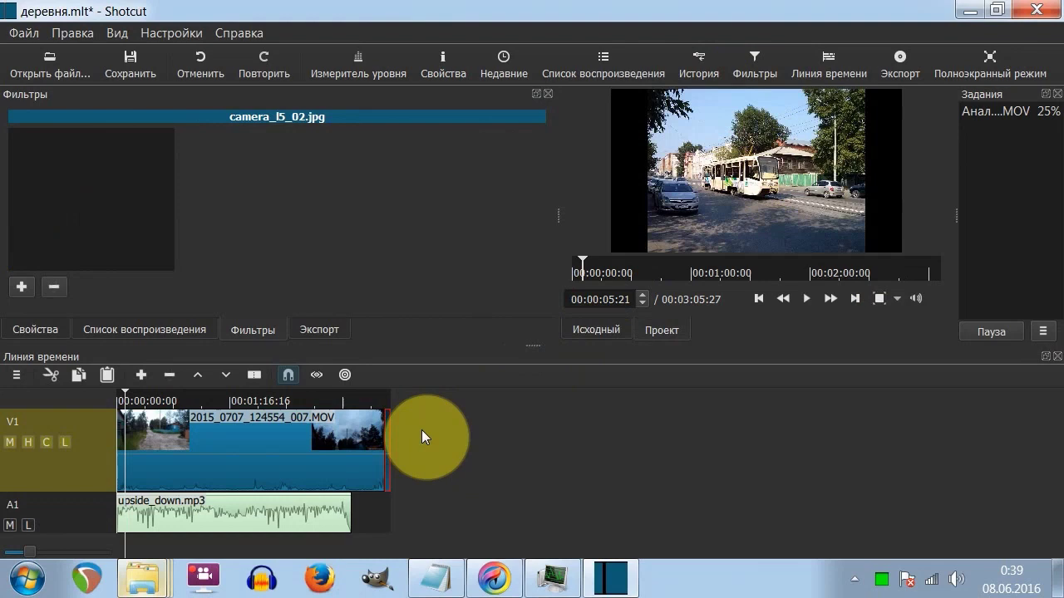
# Give the end of the video clip on V1 a long fade-out, preview a frame inside it and shorten the fade.
pyautogui.click(433, 458)
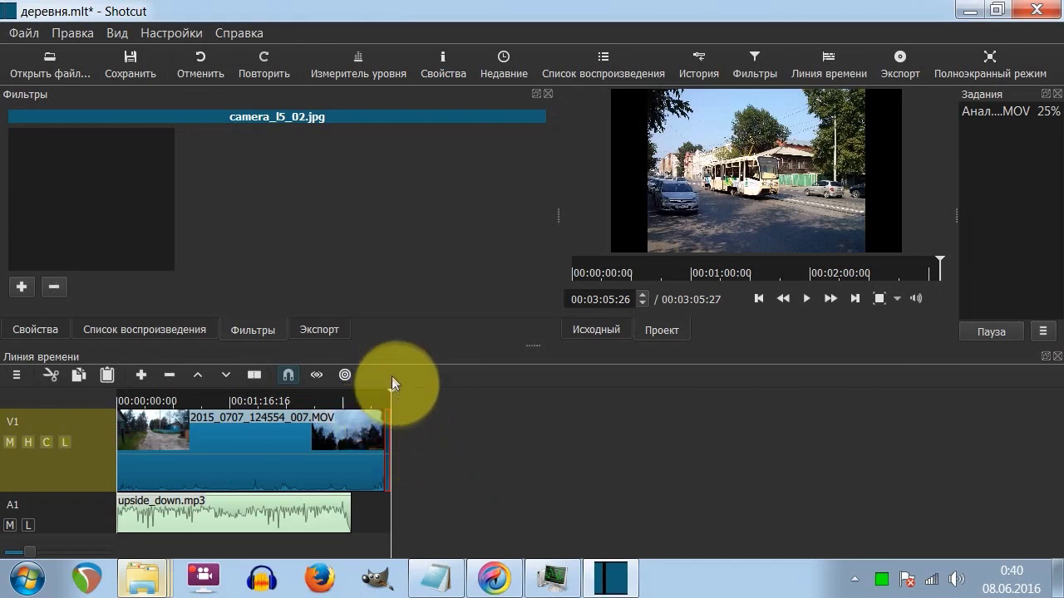
pyautogui.moveTo(385, 424)
pyautogui.moveTo(384, 423); pyautogui.dragTo(309, 426)
pyautogui.click(358, 395)
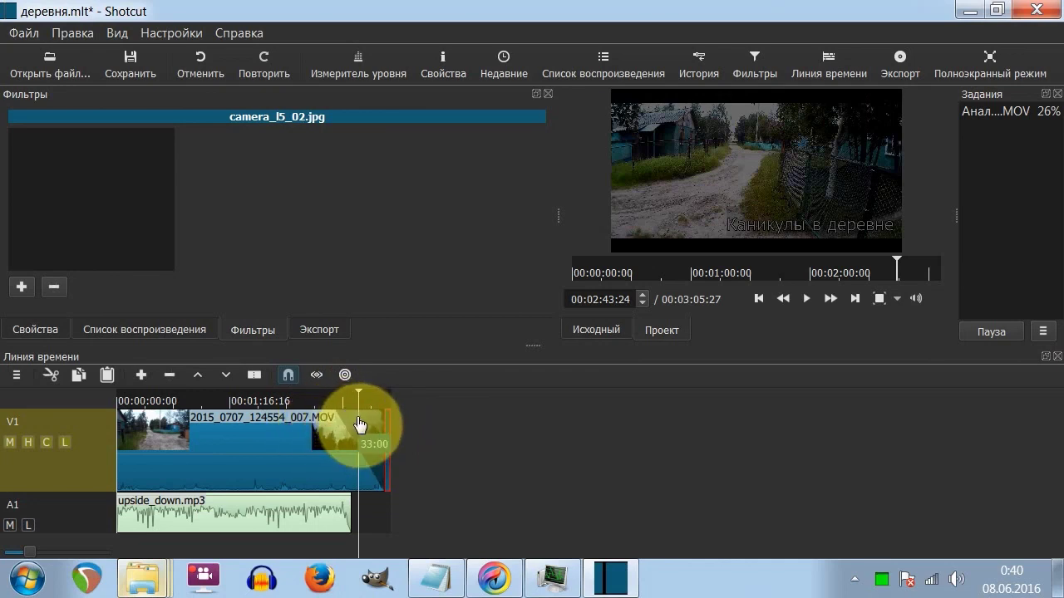
pyautogui.moveTo(371, 425); pyautogui.dragTo(370, 415)
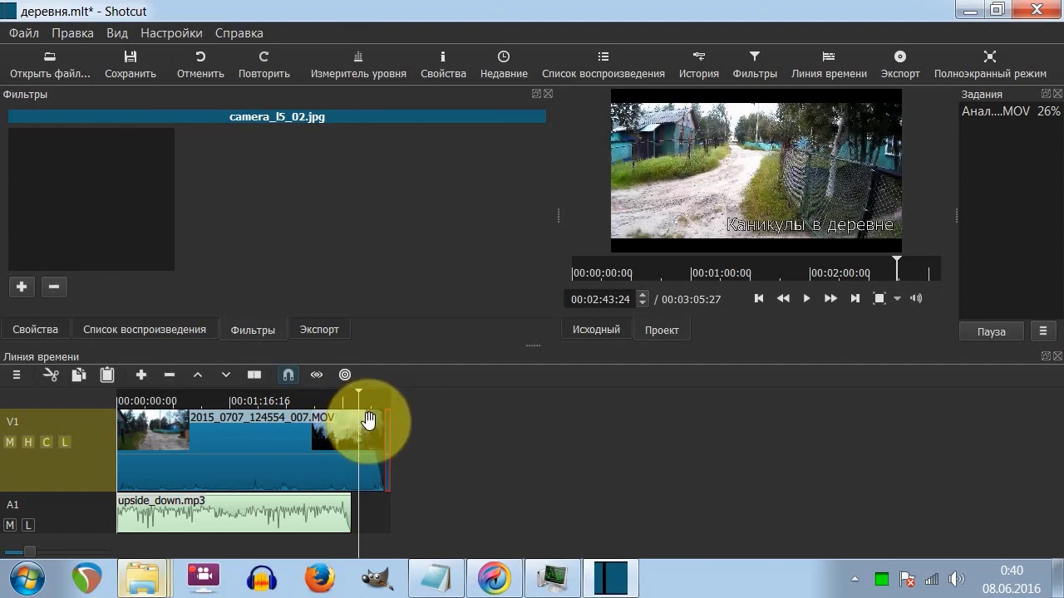
pyautogui.rightClick(371, 422)
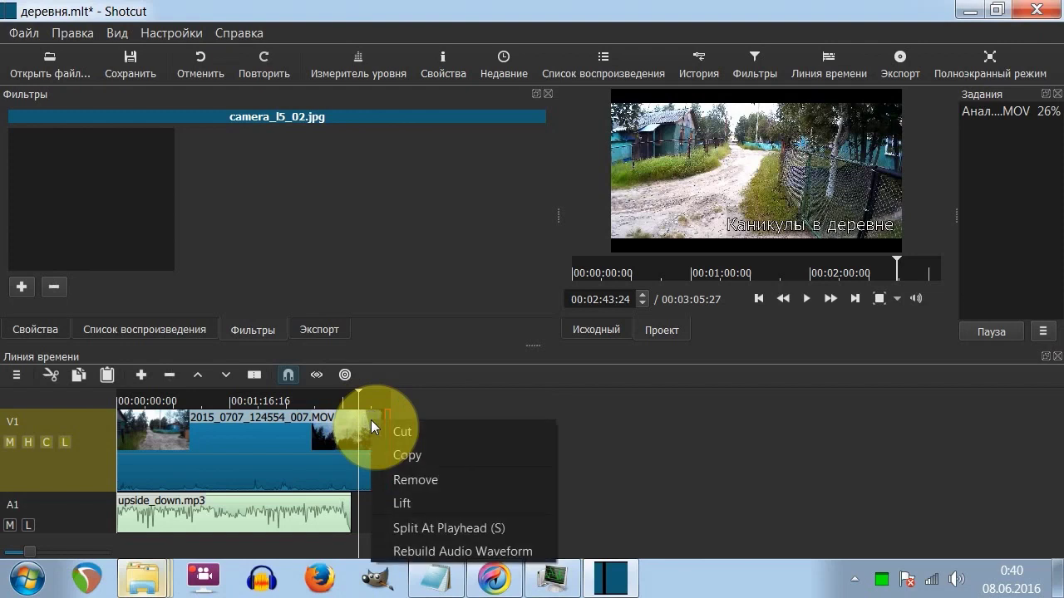
pyautogui.click(660, 446)
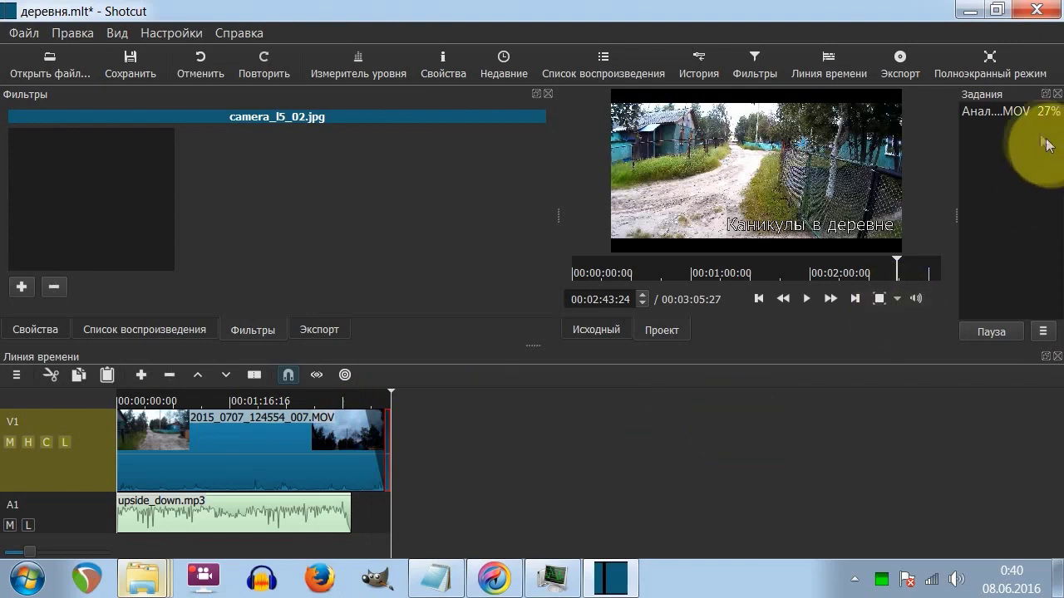
pyautogui.click(1000, 109)
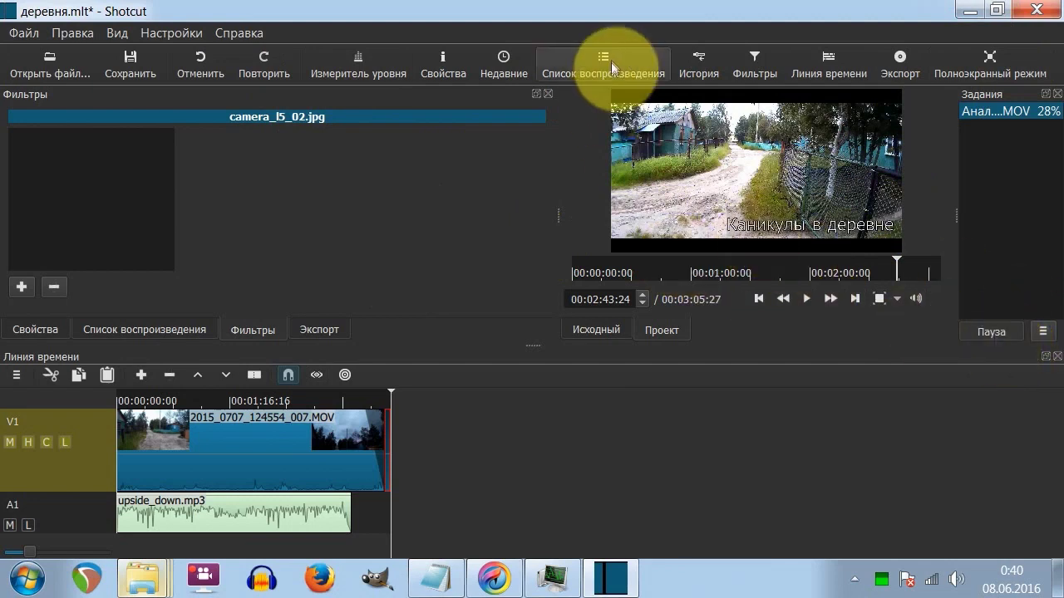
# Show the properties of the V1 video clip and place the playhead at 00:01:46:12.
pyautogui.click(436, 61)
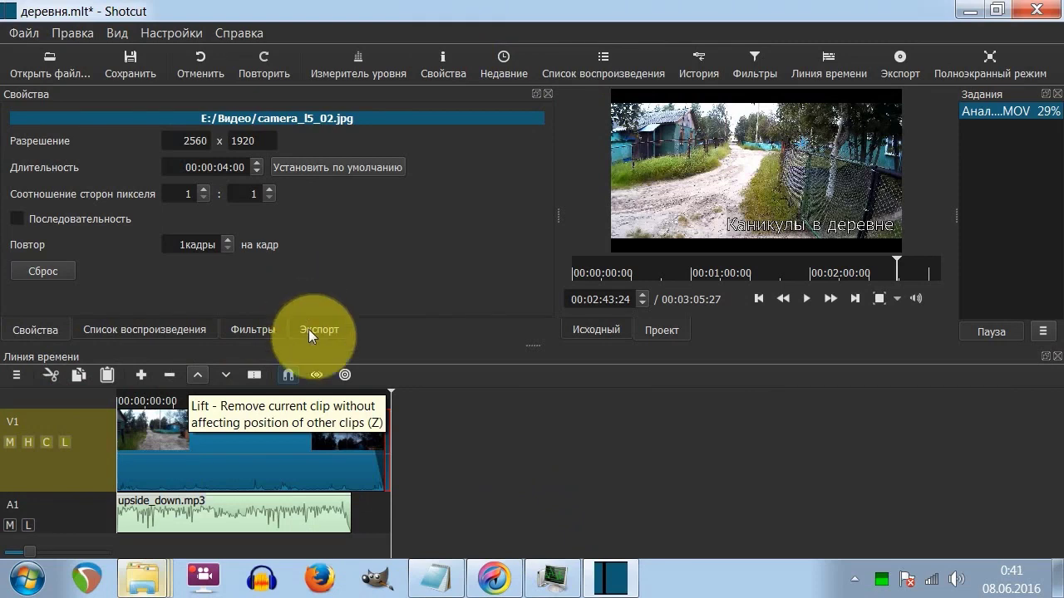
pyautogui.click(270, 459)
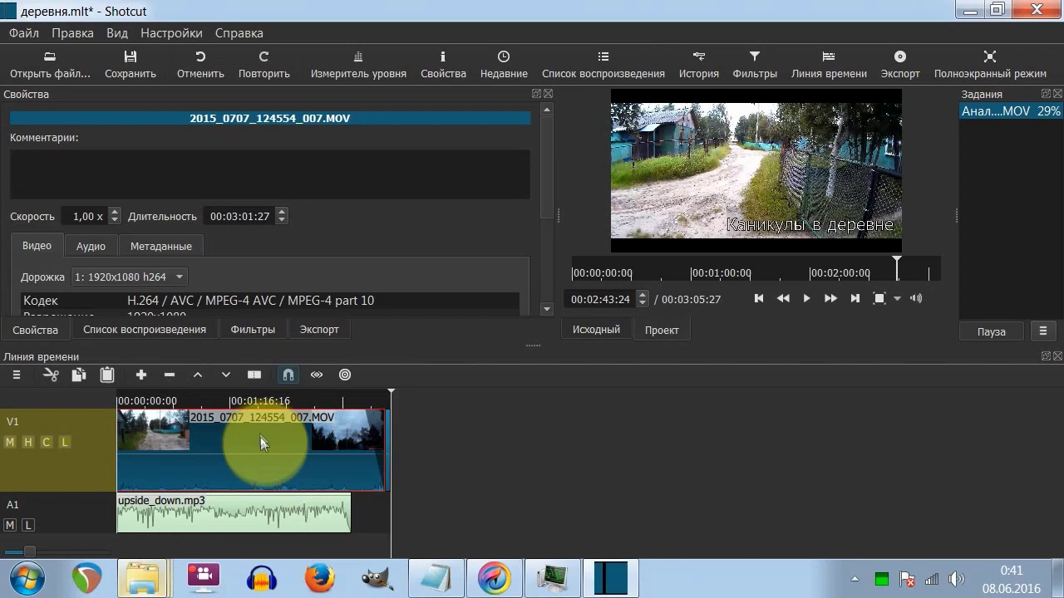
pyautogui.click(275, 392)
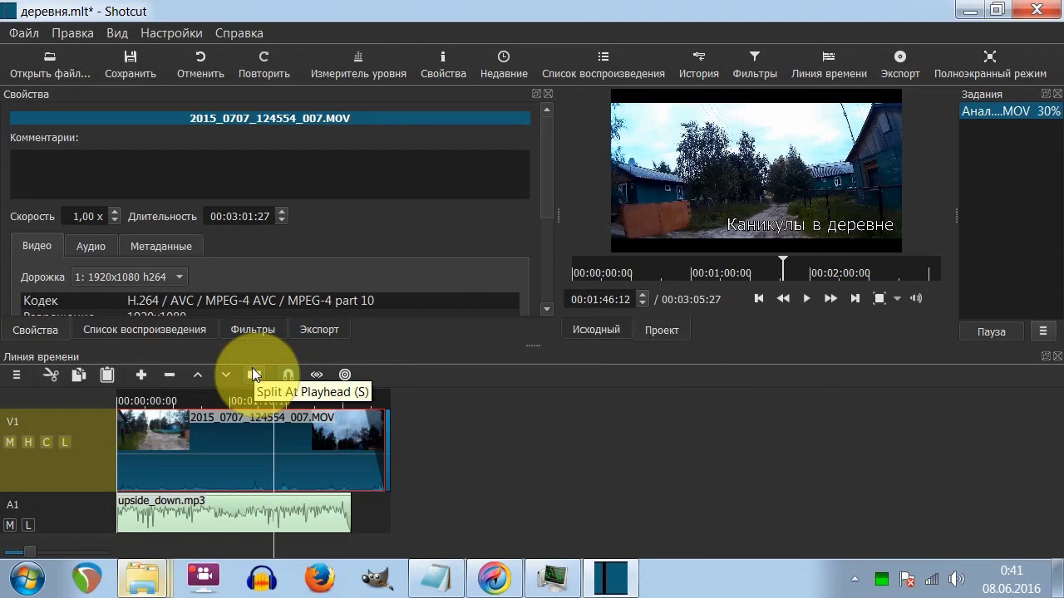
# Cut the selected video clip out of track V1 and undo the cut.
pyautogui.click(50, 379)
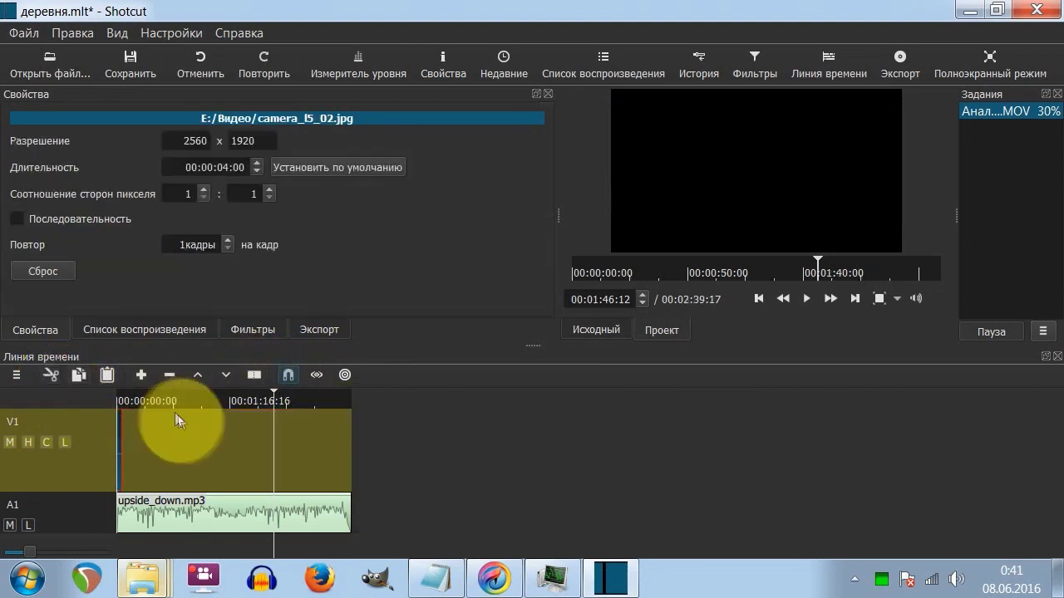
pyautogui.click(63, 37)
pyautogui.click(78, 50)
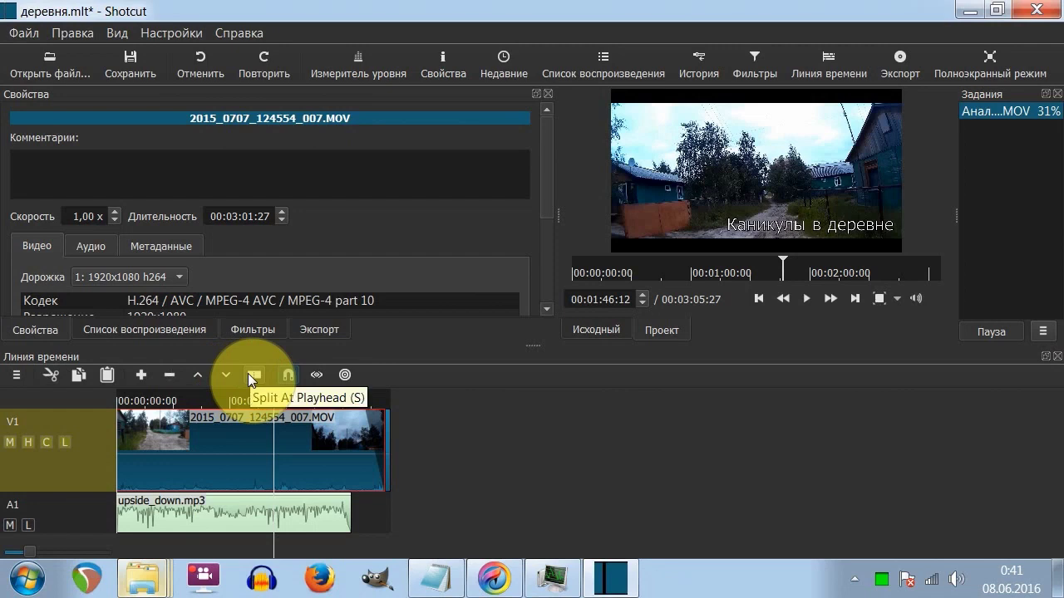
# Split the video clip on V1 at the 00:01:46:12 playhead position and again at 00:01:25:17.
pyautogui.click(248, 373)
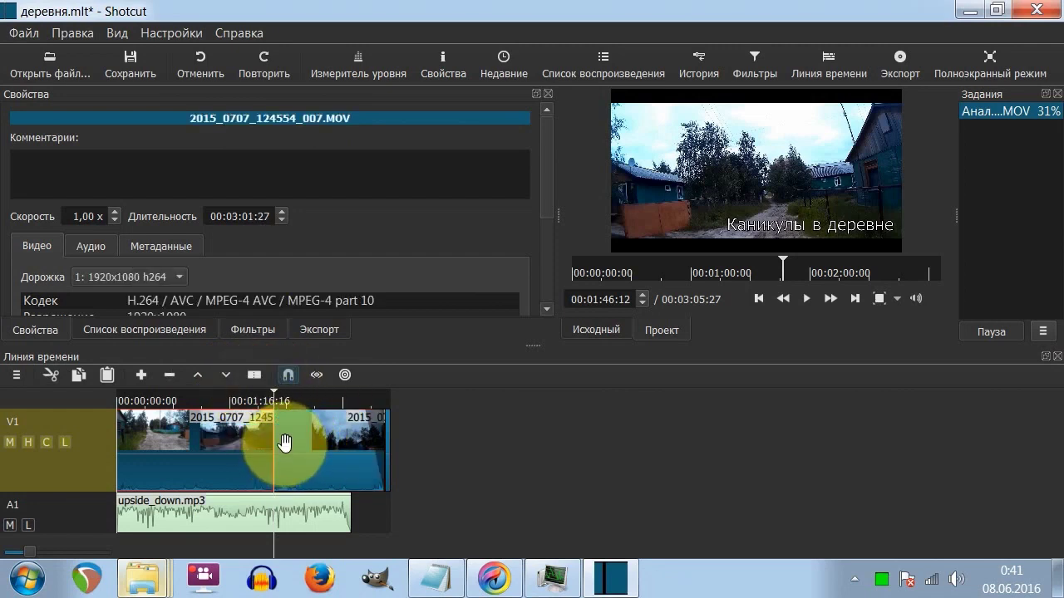
pyautogui.click(243, 399)
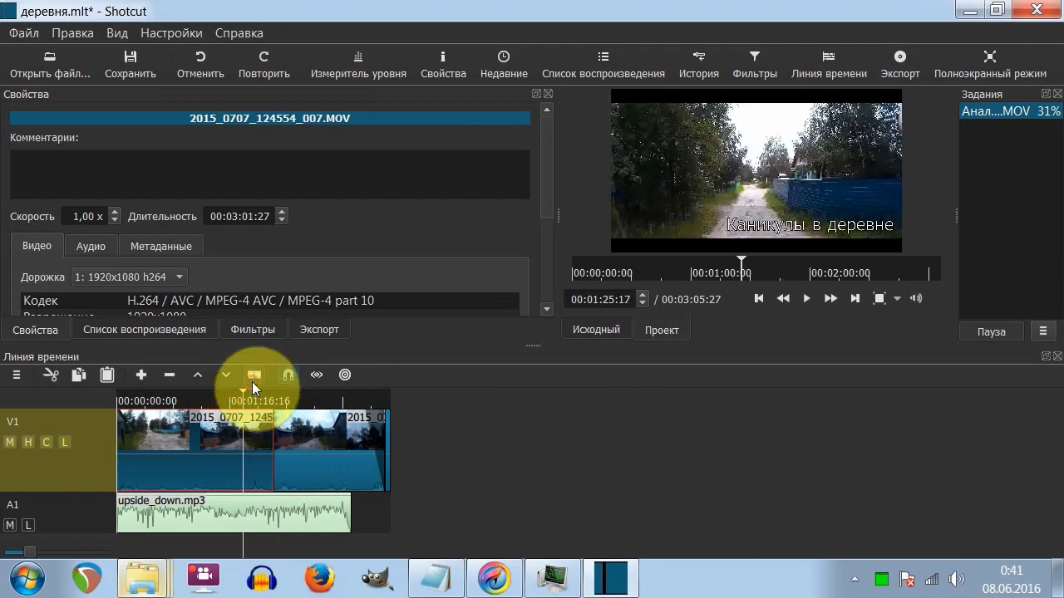
pyautogui.click(253, 378)
# Check the filters on the short middle fragment and on the last fragment of the split video.
pyautogui.click(259, 456)
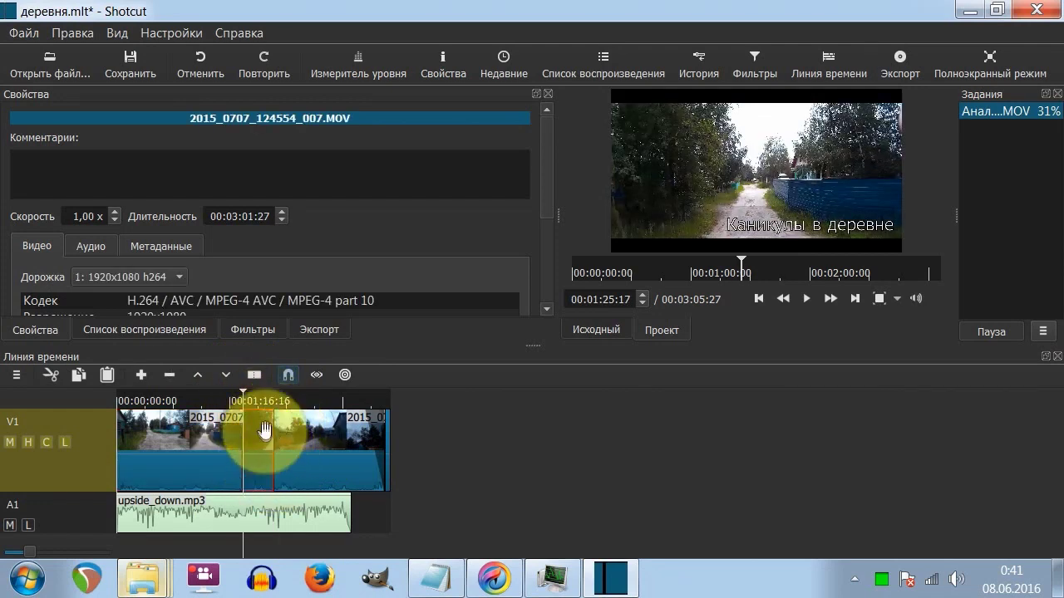
pyautogui.click(251, 328)
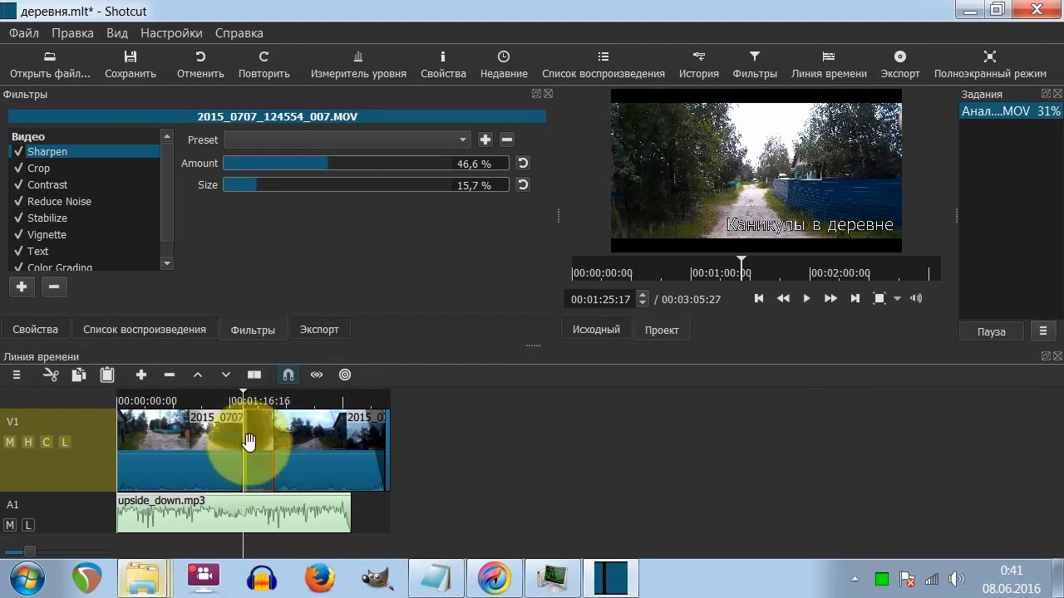
pyautogui.click(290, 438)
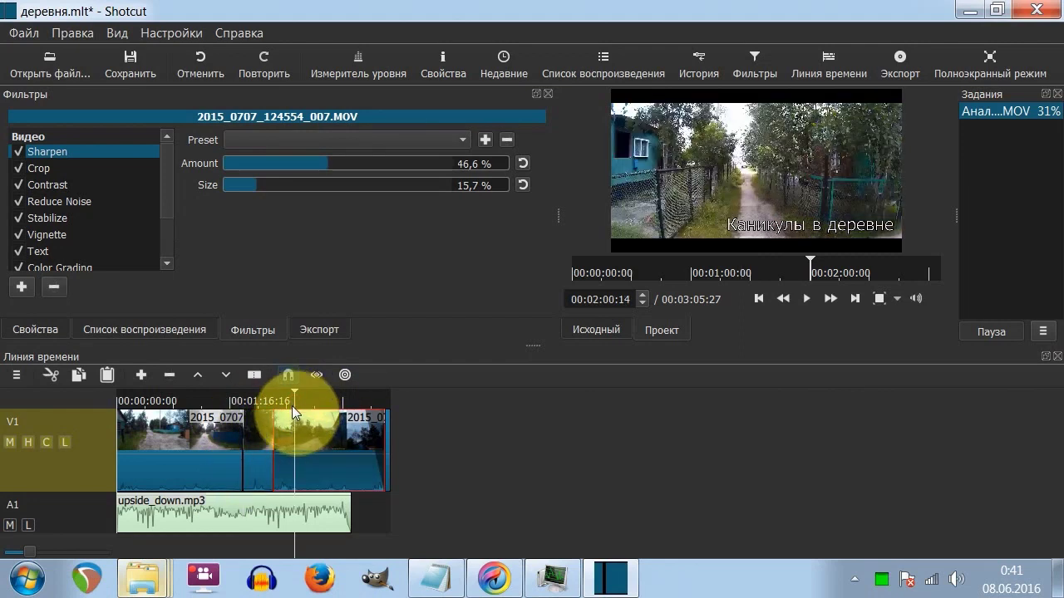
# Place the image camera_l5_02.jpg between the middle and last video fragments on V1, closing the gaps on both sides.
pyautogui.moveTo(285, 439); pyautogui.dragTo(440, 440)
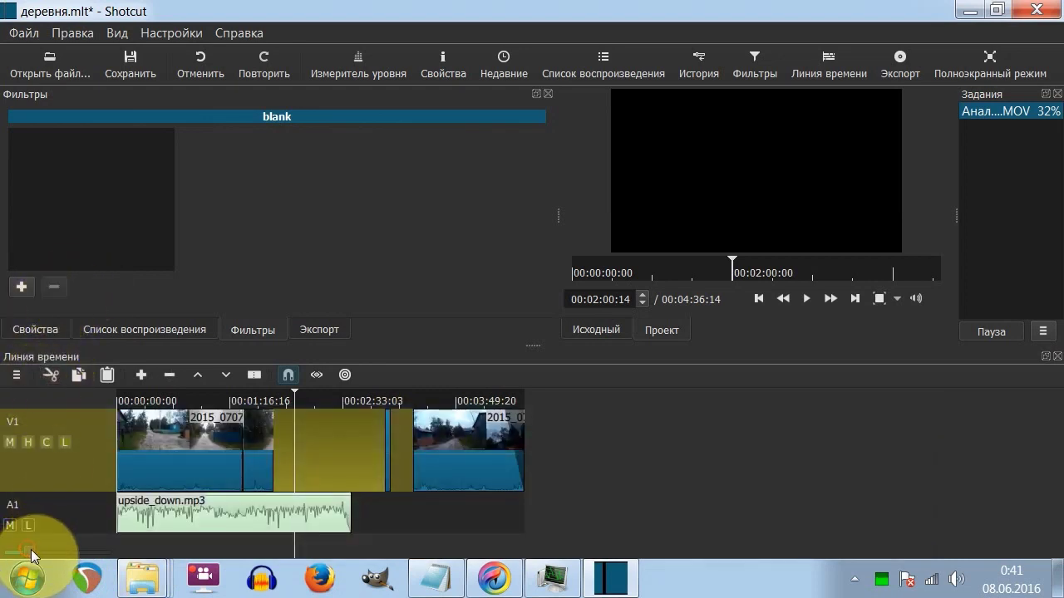
pyautogui.moveTo(28, 548); pyautogui.dragTo(40, 550)
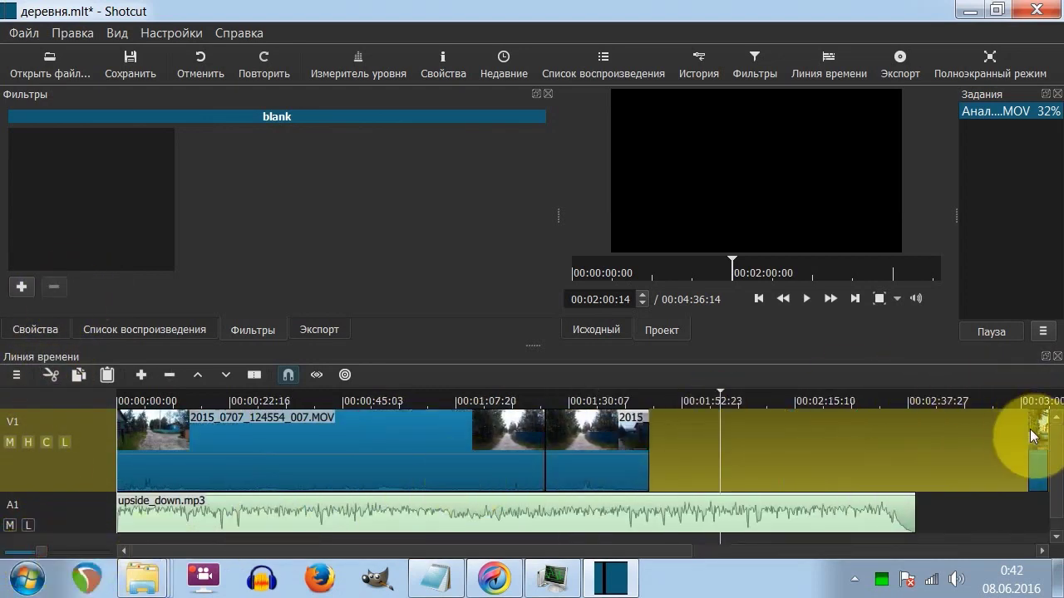
pyautogui.moveTo(1037, 435); pyautogui.dragTo(629, 441)
pyautogui.click(733, 437)
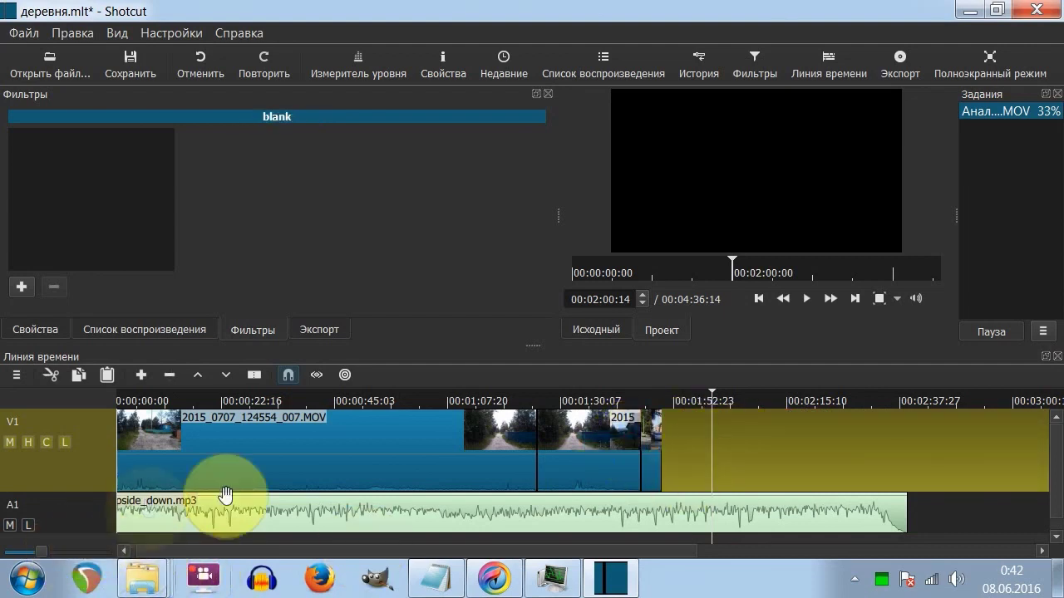
pyautogui.moveTo(619, 552); pyautogui.dragTo(767, 552)
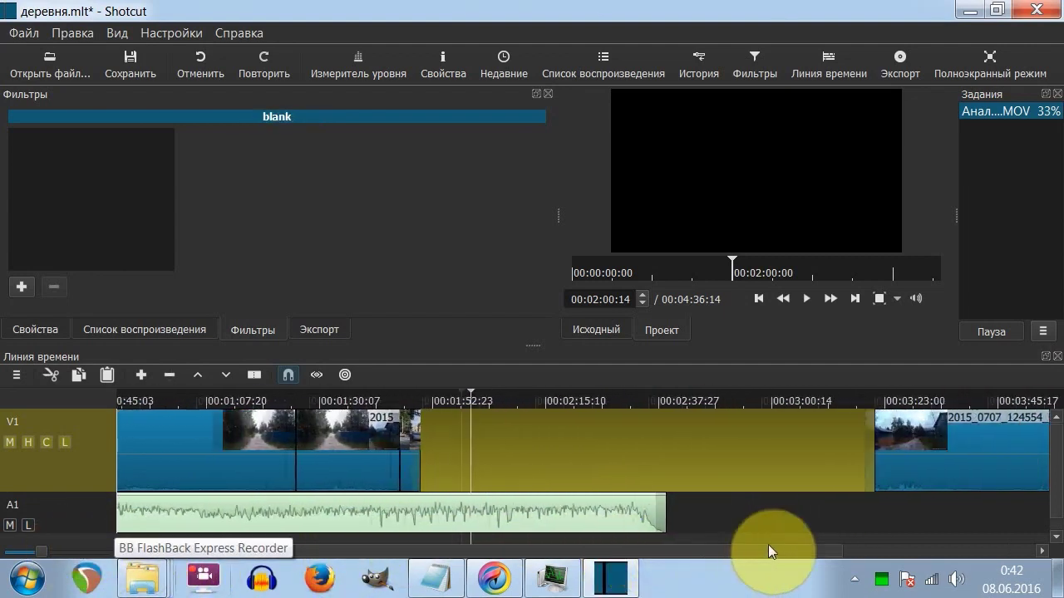
pyautogui.moveTo(868, 456); pyautogui.dragTo(428, 440)
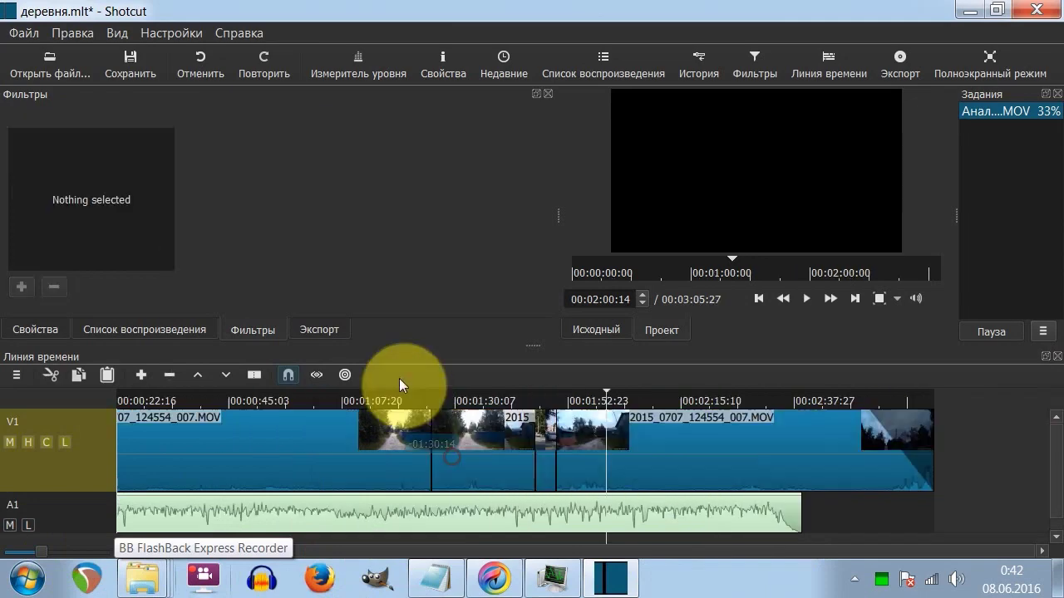
# Play the timeline from shortly before the inserted image until just past it.
pyautogui.click(518, 397)
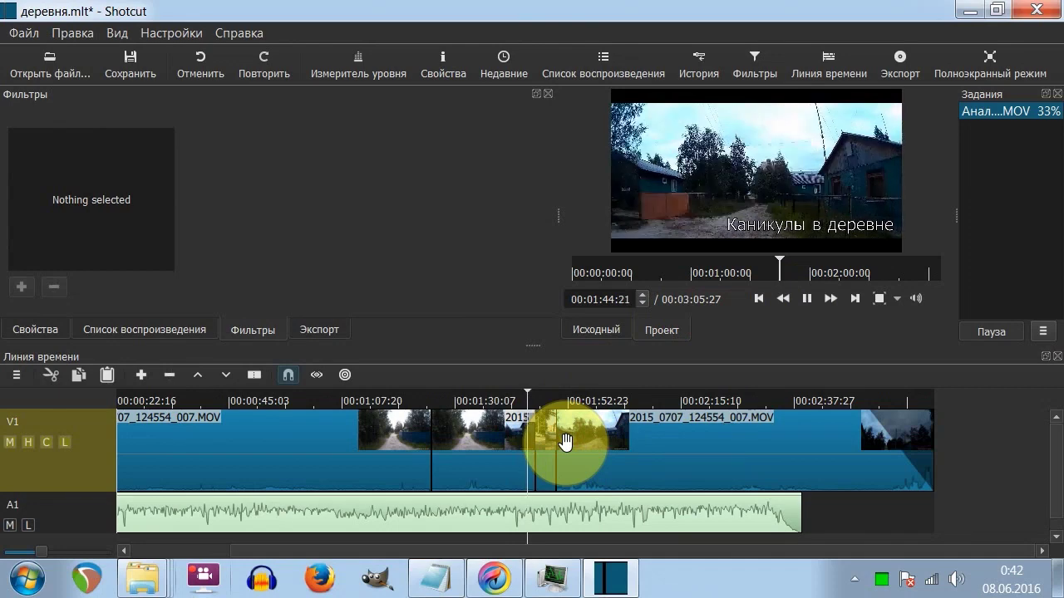
pyautogui.click(806, 298)
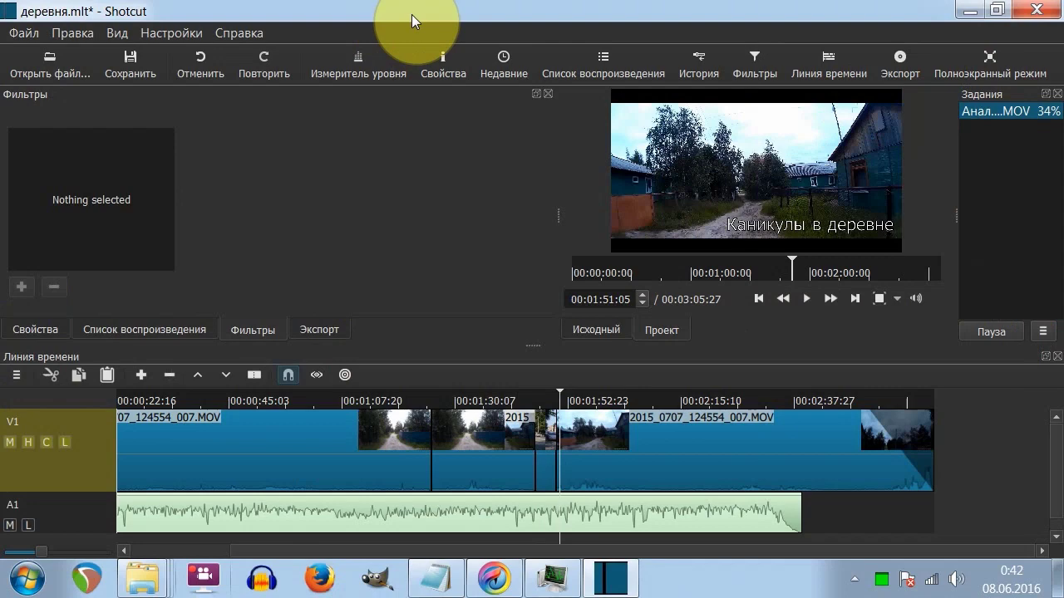
# Open the export settings and browse through the list of basic export presets.
pyautogui.click(902, 67)
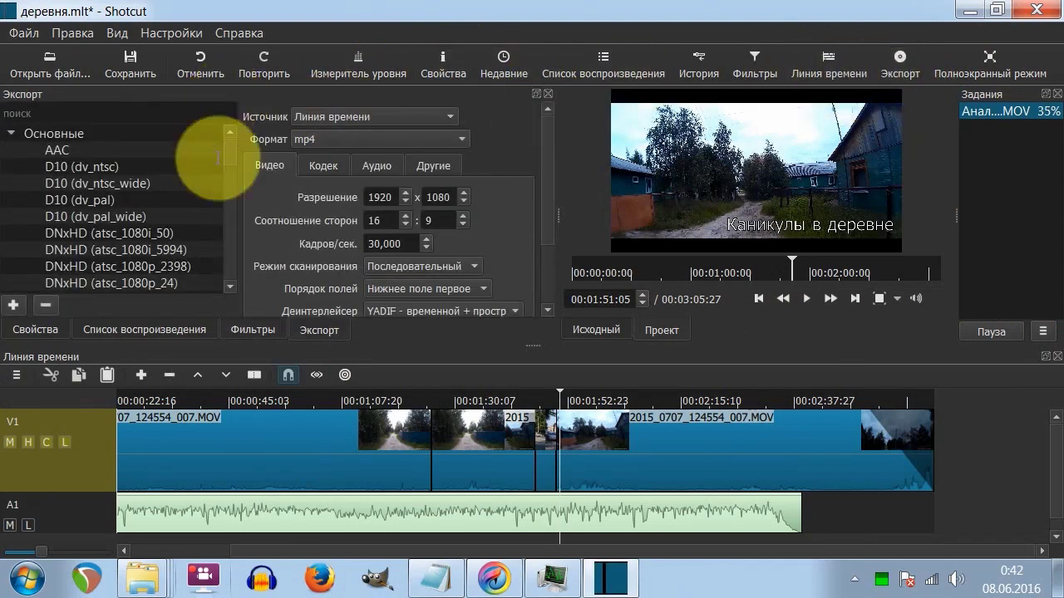
pyautogui.moveTo(233, 144); pyautogui.dragTo(229, 183)
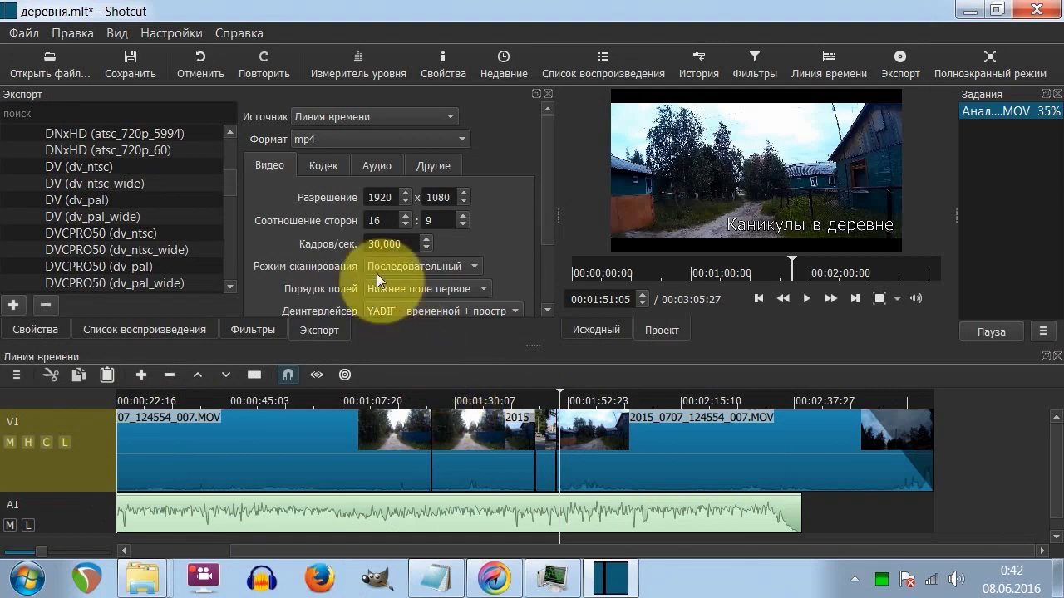
pyautogui.moveTo(236, 178); pyautogui.dragTo(237, 231)
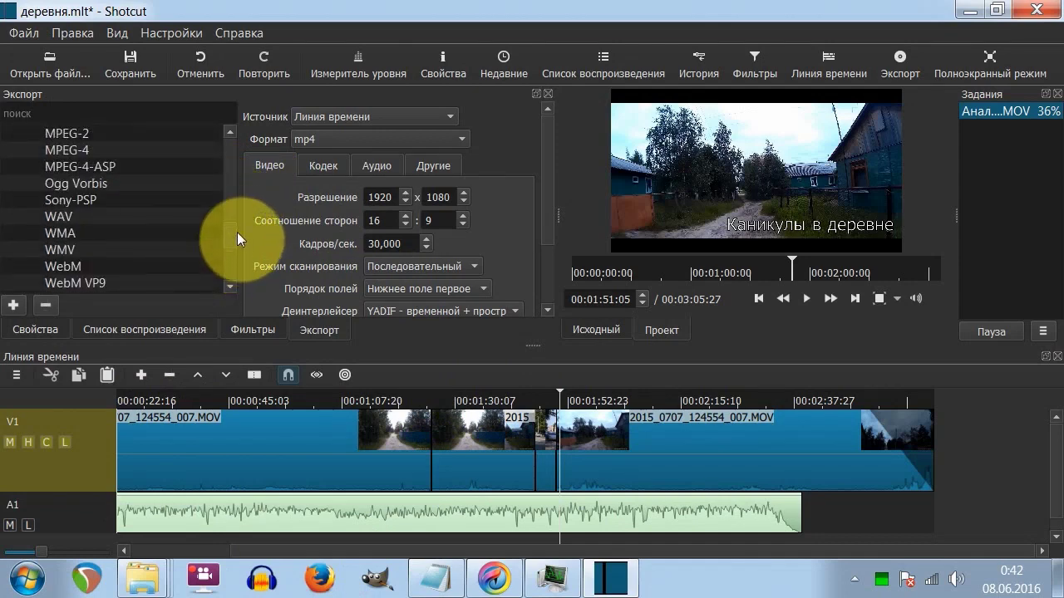
# Select the Ogg Vorbis export preset and switch to the MP3 preset.
pyautogui.click(77, 184)
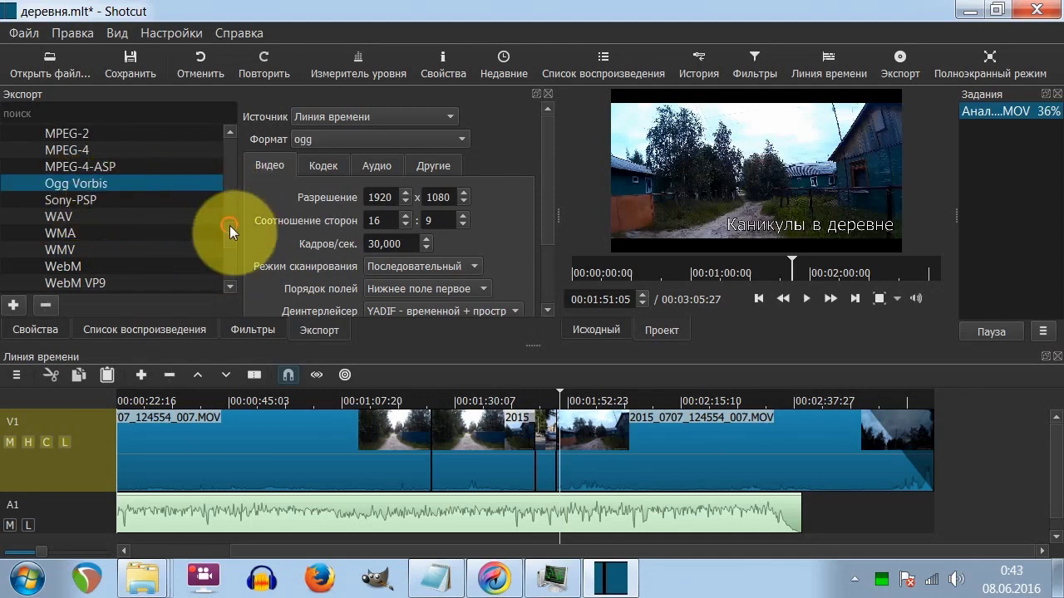
pyautogui.scroll(2, 239, 218)
pyautogui.scroll(-1, 238, 219)
pyautogui.scroll(1, 240, 220)
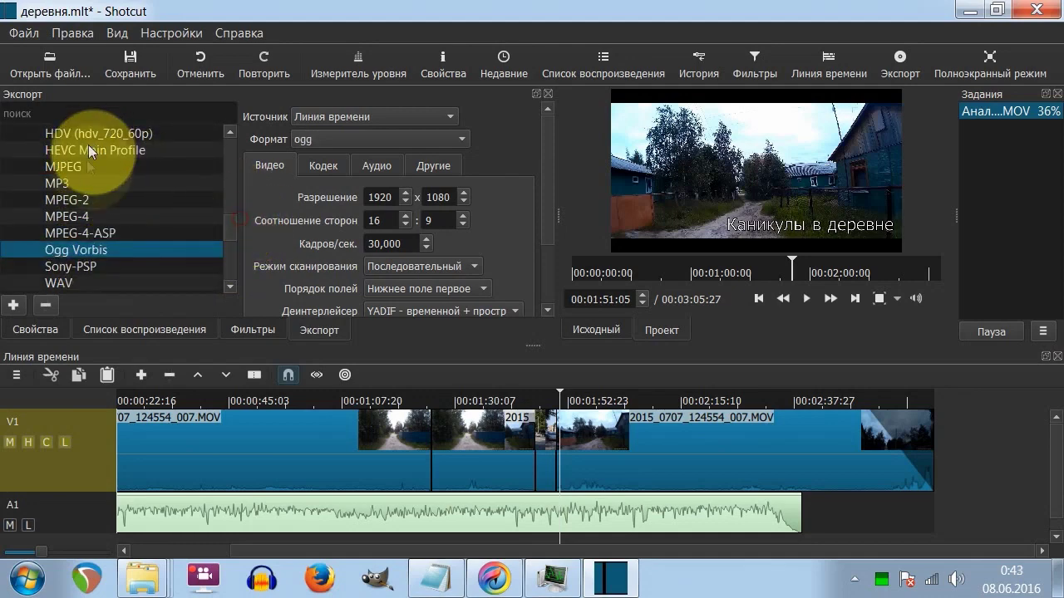
pyautogui.click(83, 183)
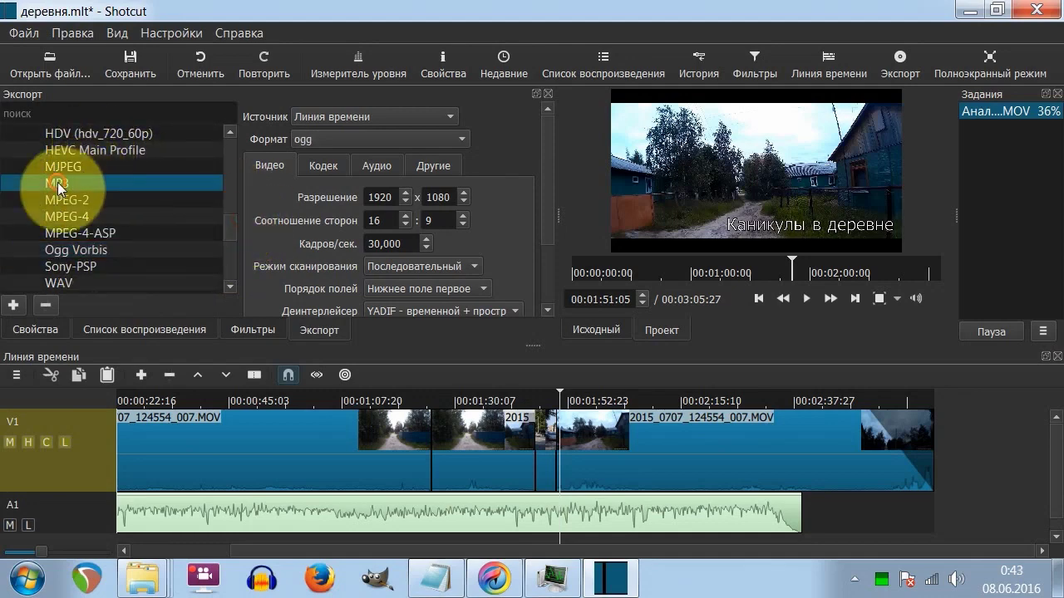
# Examine the MP3 preset's audio settings, including the sample rate, rate control mode and export options.
pyautogui.click(367, 160)
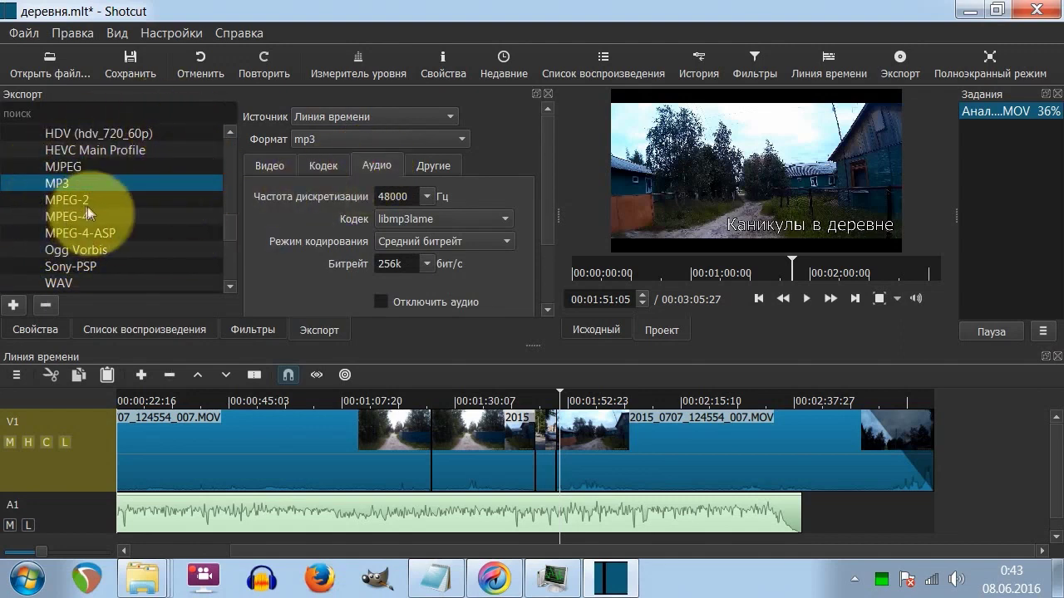
pyautogui.click(426, 196)
pyautogui.click(426, 196)
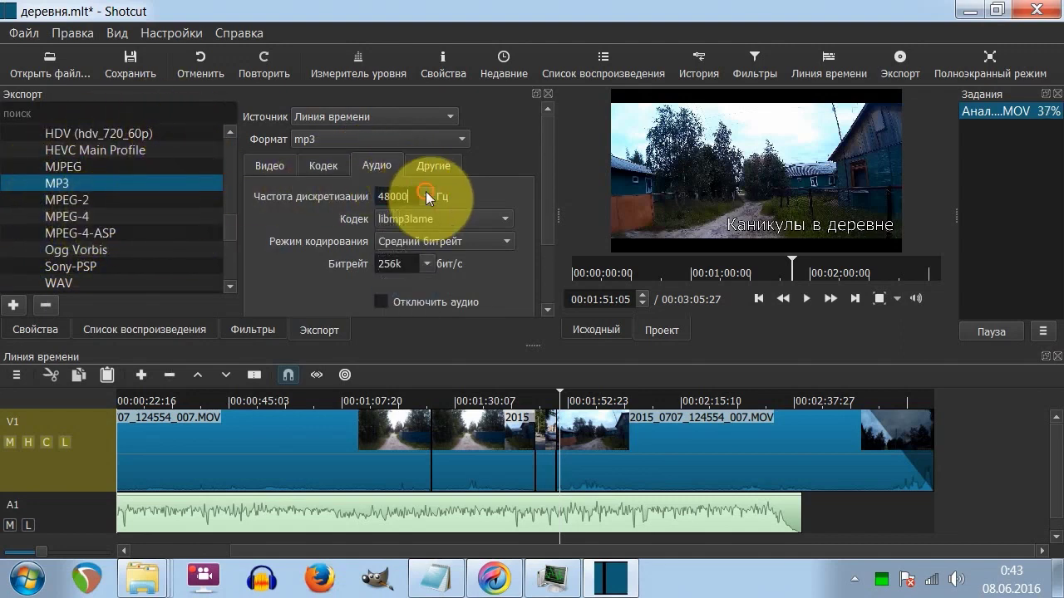
pyautogui.click(437, 240)
pyautogui.click(434, 240)
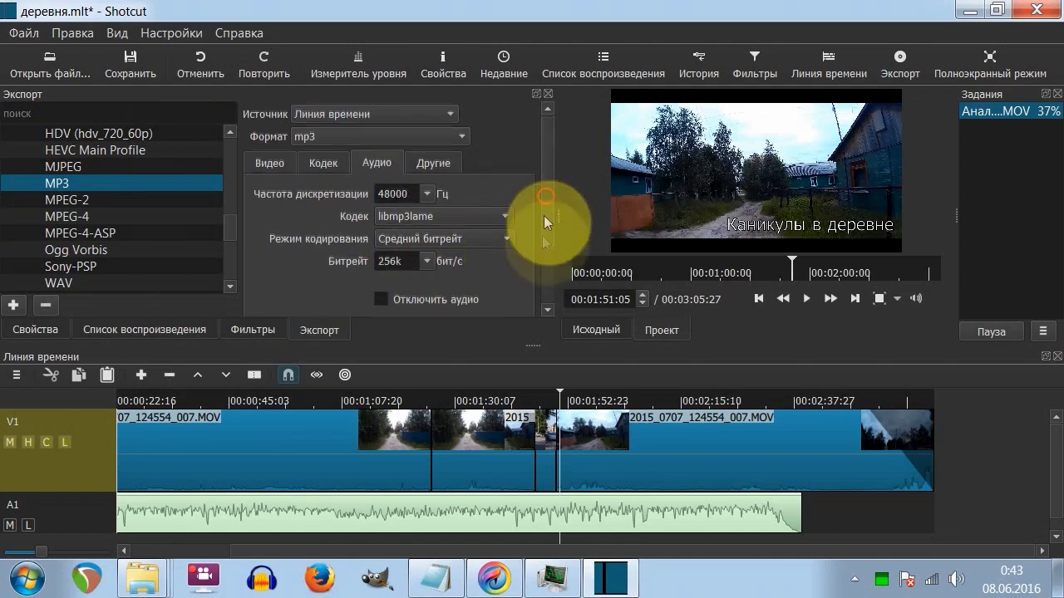
pyautogui.scroll(-3, 541, 244)
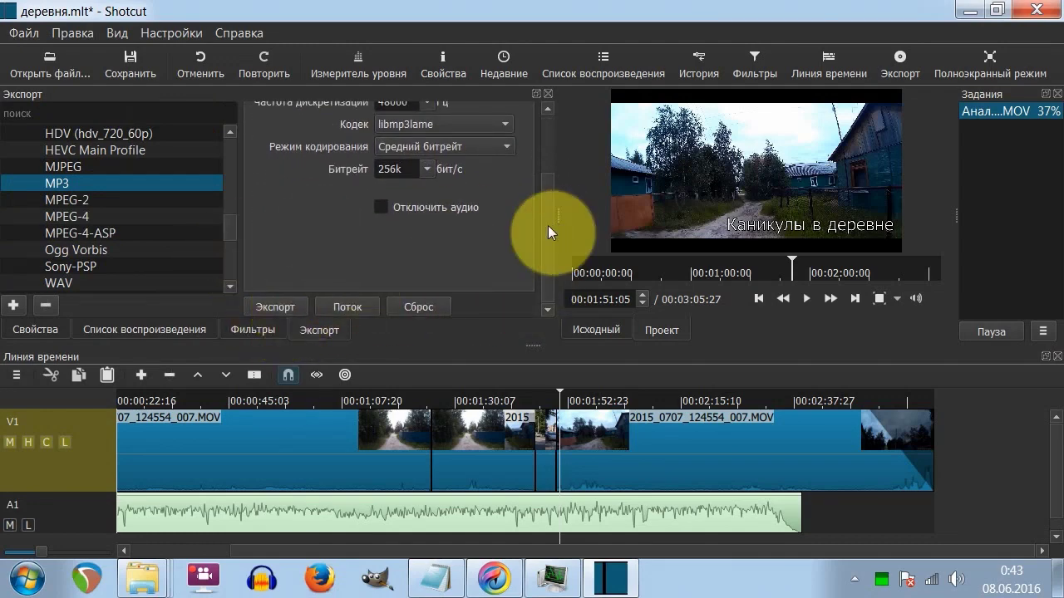
pyautogui.scroll(3, 546, 228)
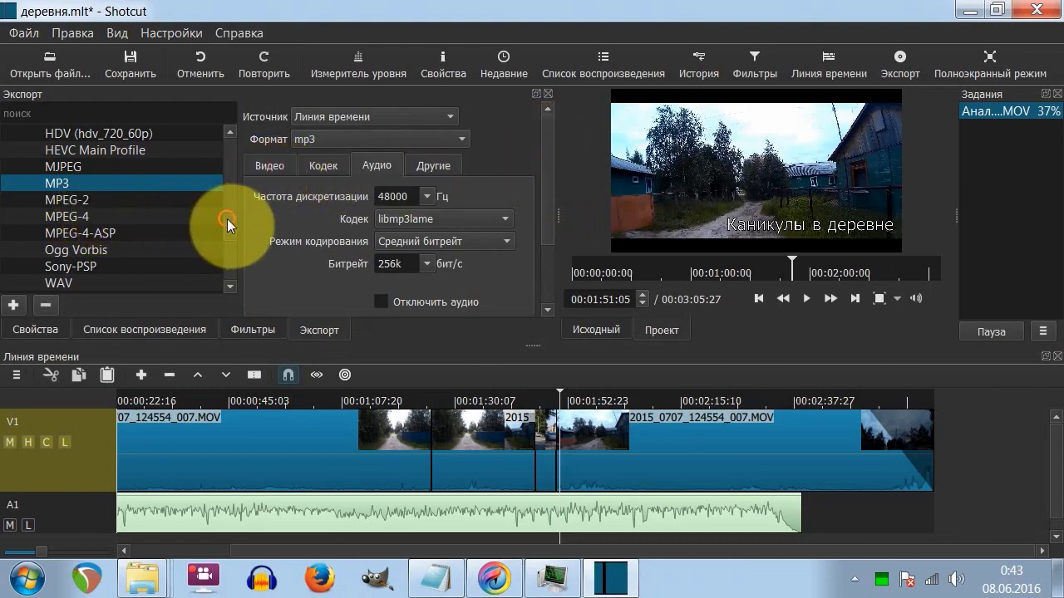
# Try the H.264 High Profile preset, switch to H.264 Baseline Profile and display the export video settings.
pyautogui.scroll(4, 232, 208)
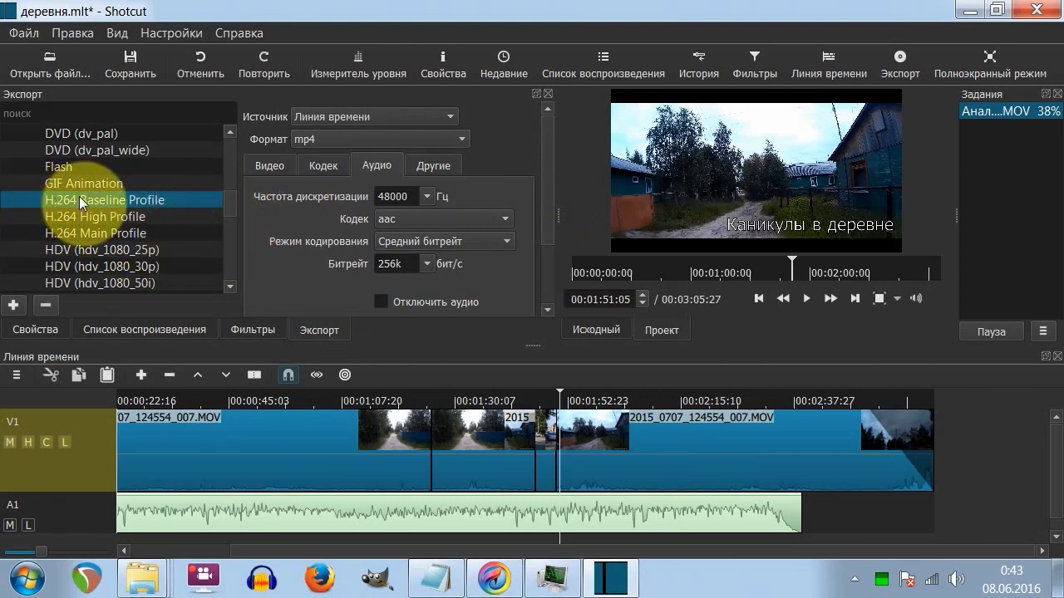
pyautogui.moveTo(229, 199); pyautogui.dragTo(158, 218)
pyautogui.click(116, 234)
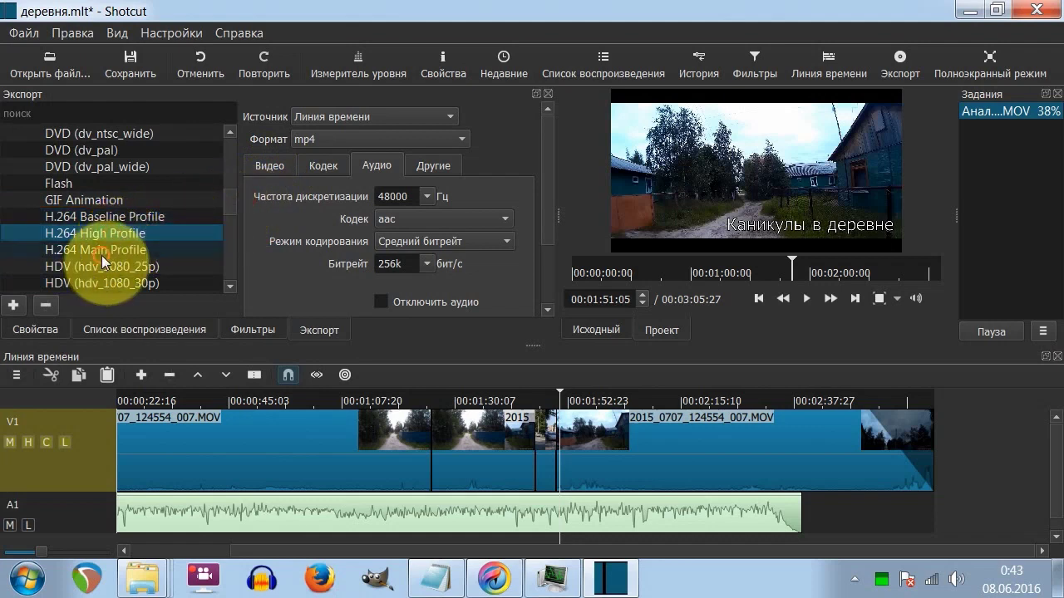
pyautogui.click(99, 234)
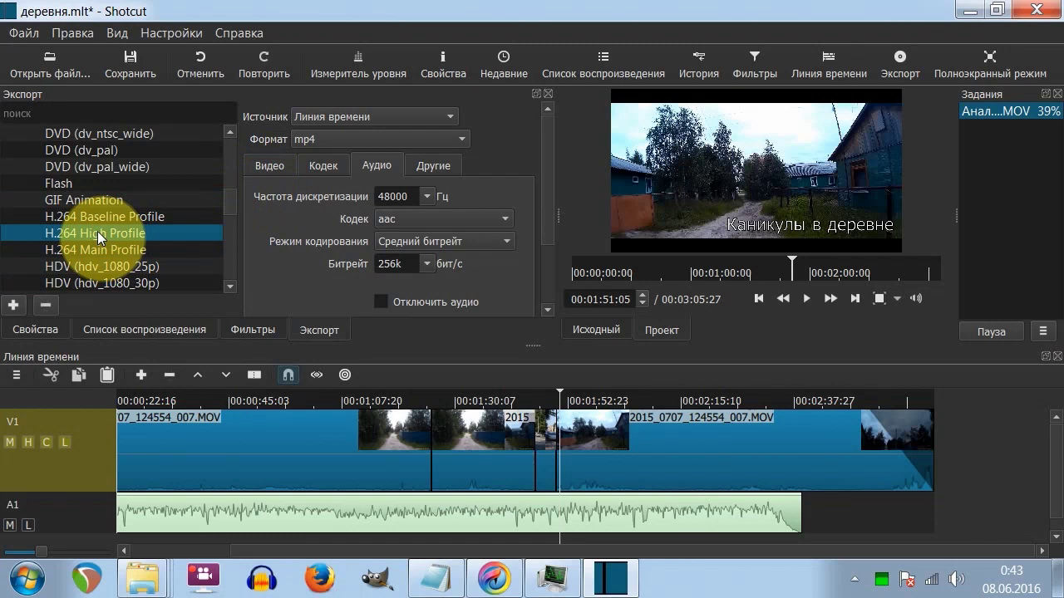
pyautogui.click(286, 164)
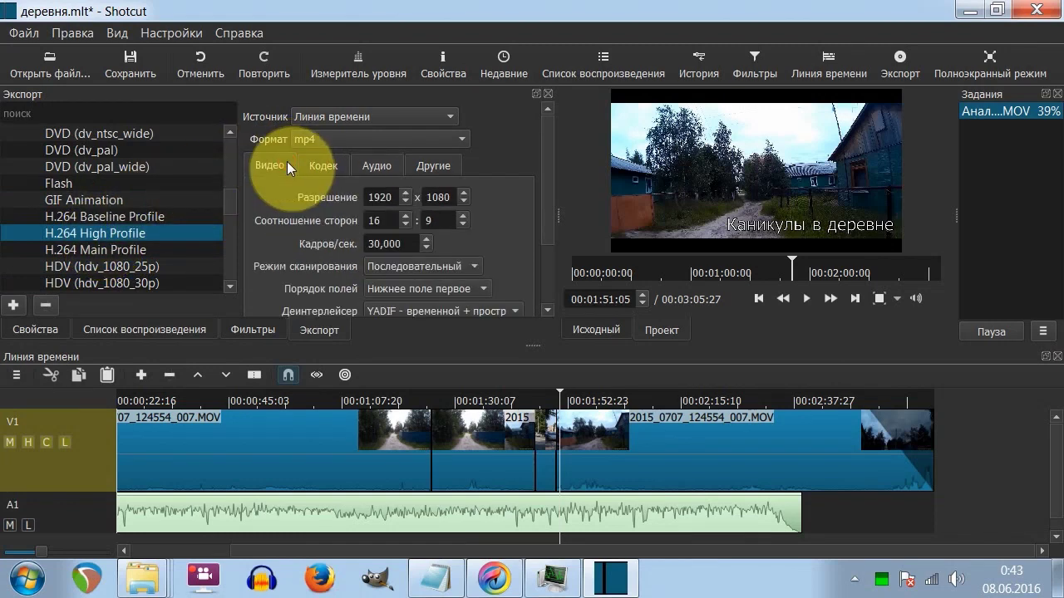
pyautogui.click(121, 220)
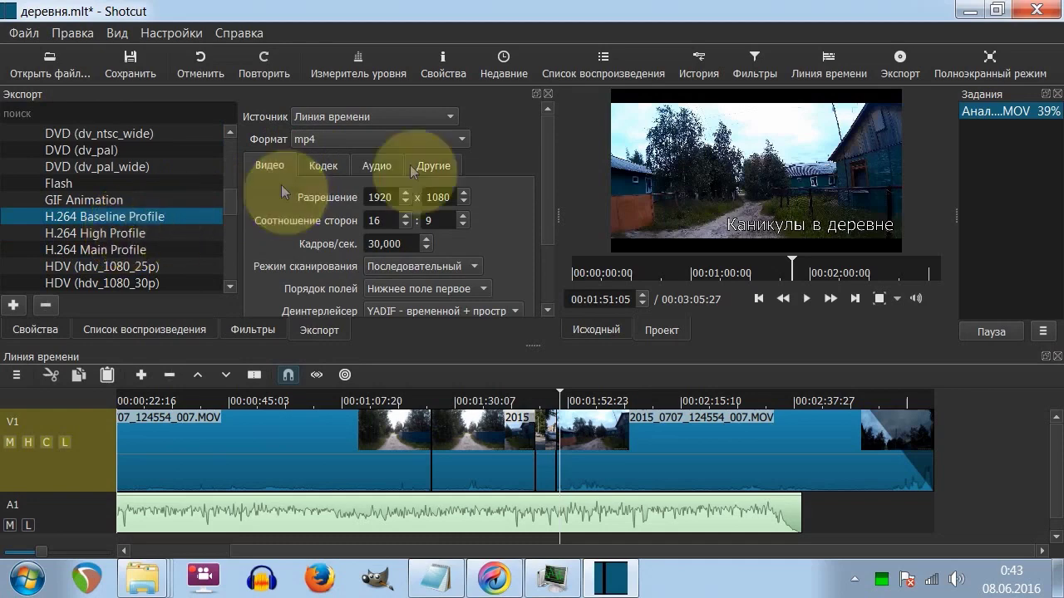
# Set the export video resolution to 512 x 288.
pyautogui.click(370, 197)
pyautogui.doubleClick(380, 196)
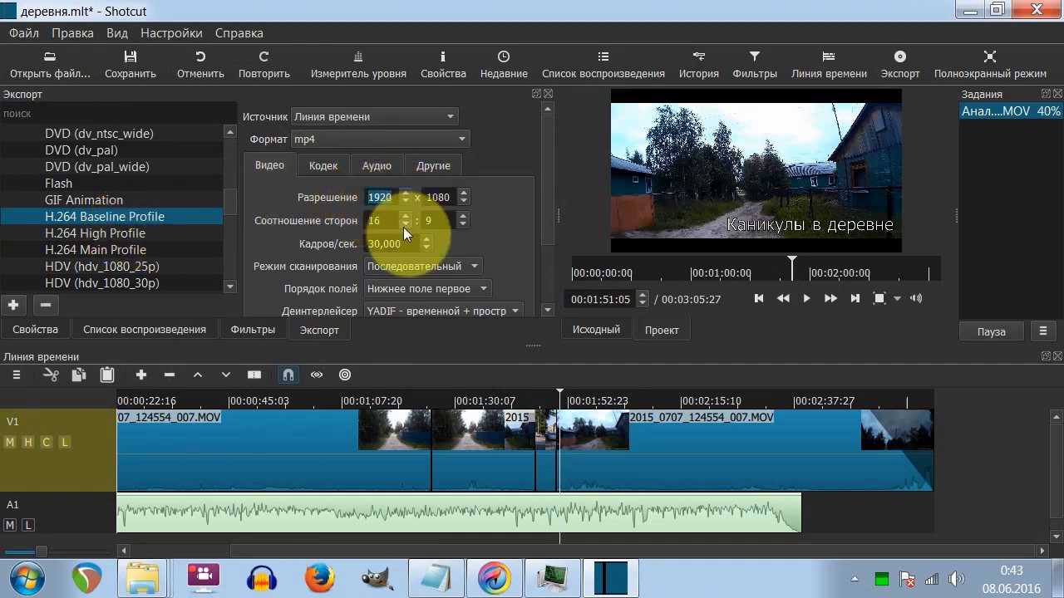
pyautogui.write('12')
pyautogui.doubleClick(440, 198)
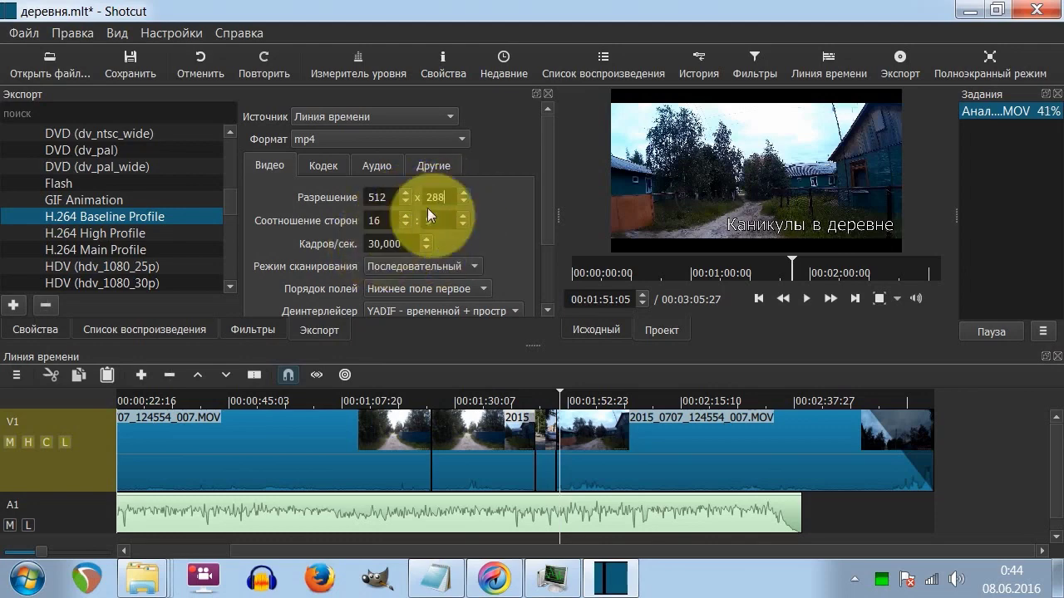
# Review the export video's scan settings and choose Билинейная (хорошо) as the interpolation.
pyautogui.moveTo(551, 194); pyautogui.dragTo(545, 243)
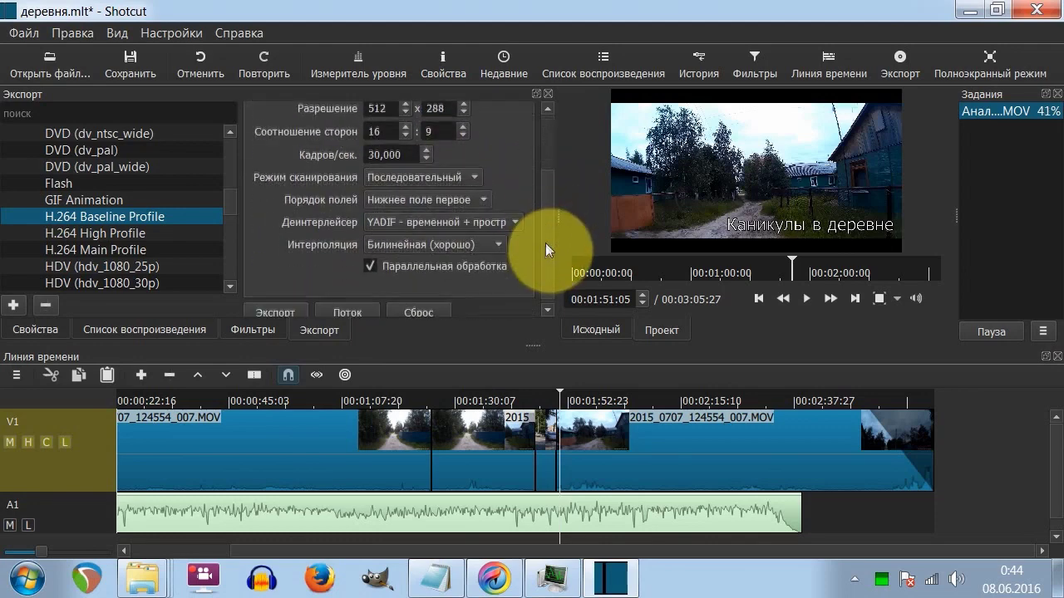
pyautogui.click(462, 176)
pyautogui.click(463, 174)
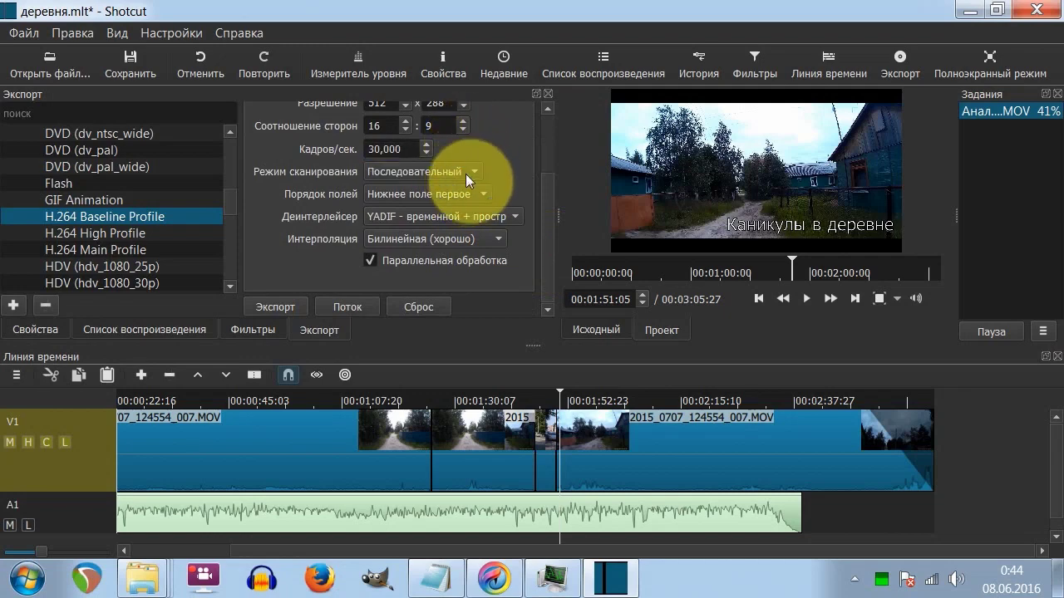
pyautogui.click(458, 238)
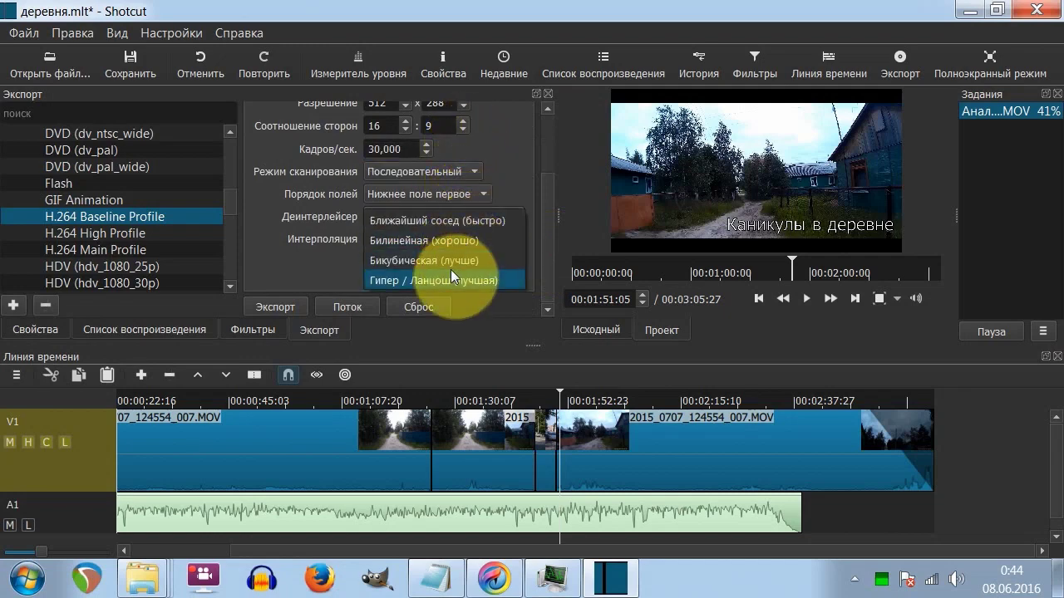
pyautogui.click(455, 240)
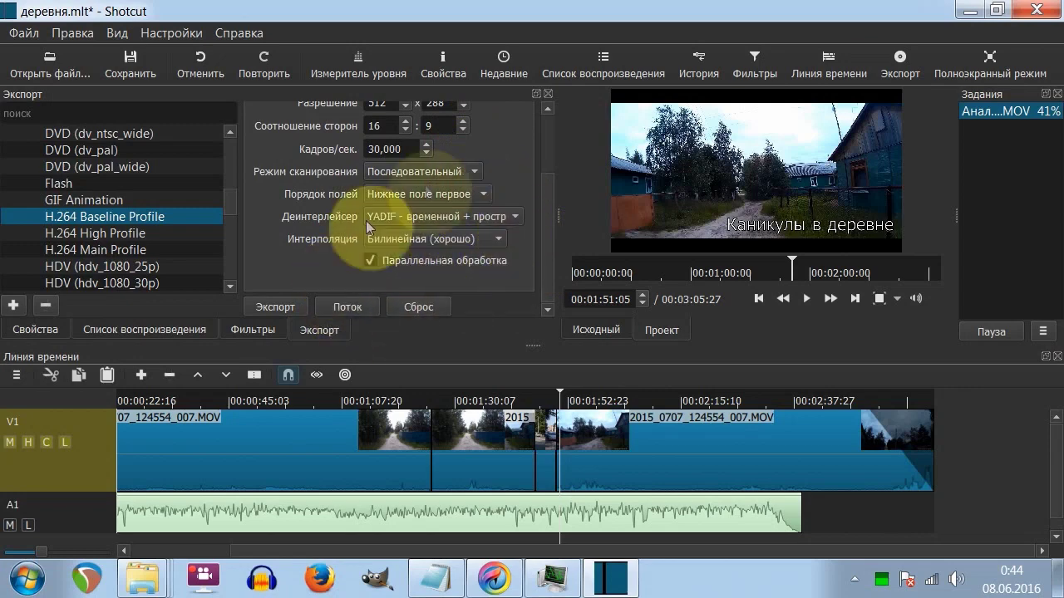
# Examine the H.264 Baseline Profile preset's codec and audio settings, including the list of audio codecs.
pyautogui.moveTo(545, 264); pyautogui.dragTo(548, 191)
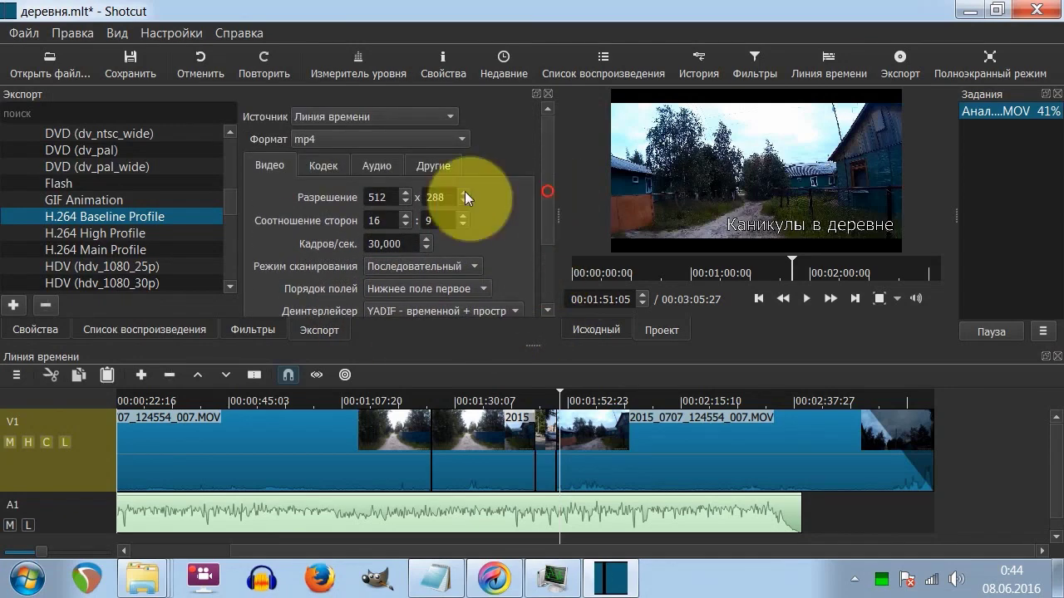
pyautogui.click(327, 168)
pyautogui.click(375, 168)
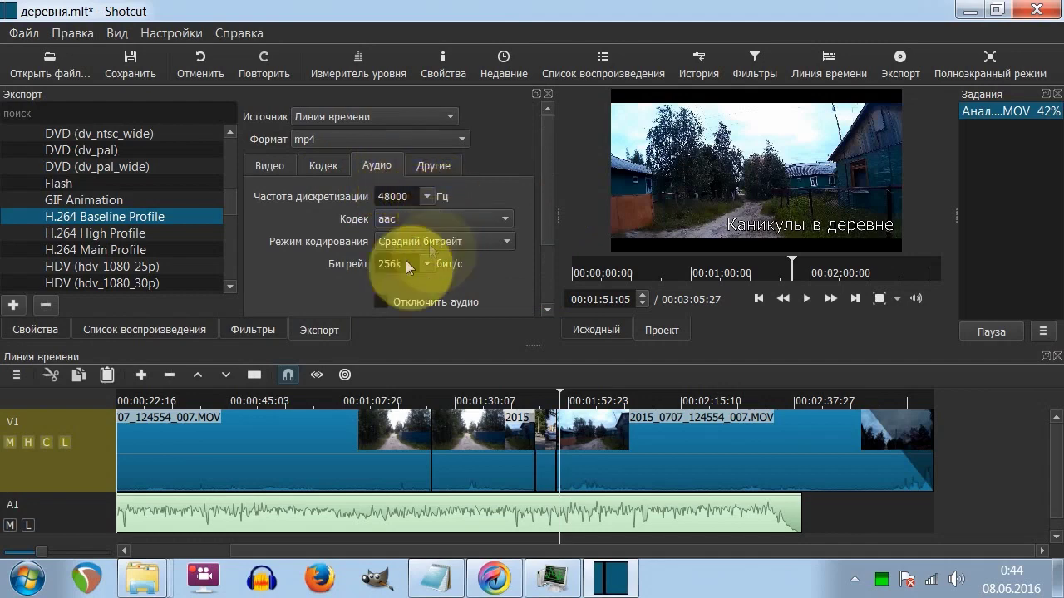
pyautogui.click(433, 217)
pyautogui.click(423, 221)
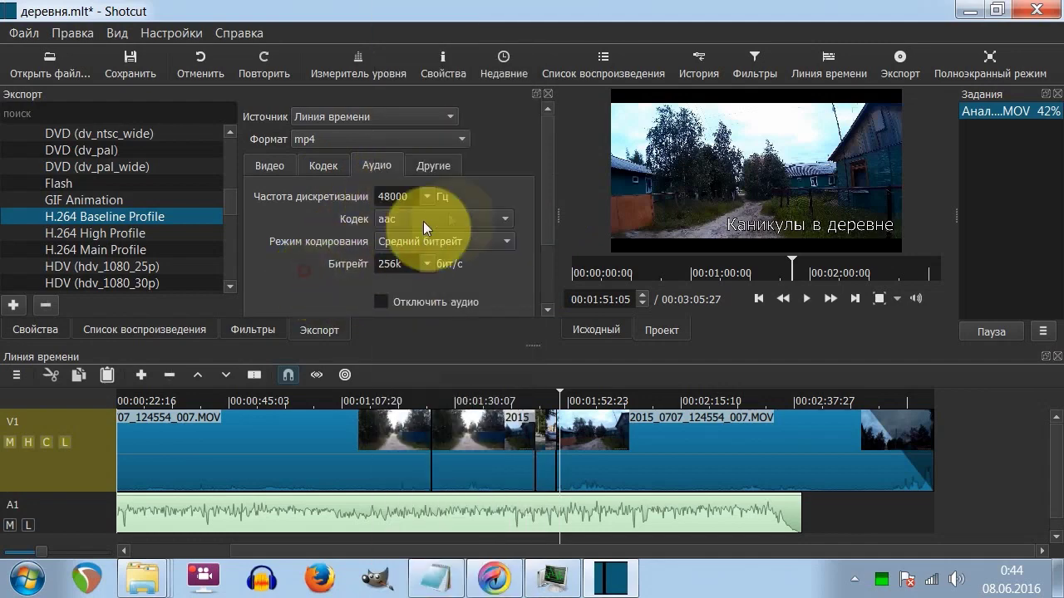
pyautogui.moveTo(546, 205)
pyautogui.mouseDown()
pyautogui.moveTo(553, 268)
pyautogui.moveTo(557, 217)
pyautogui.mouseUp()
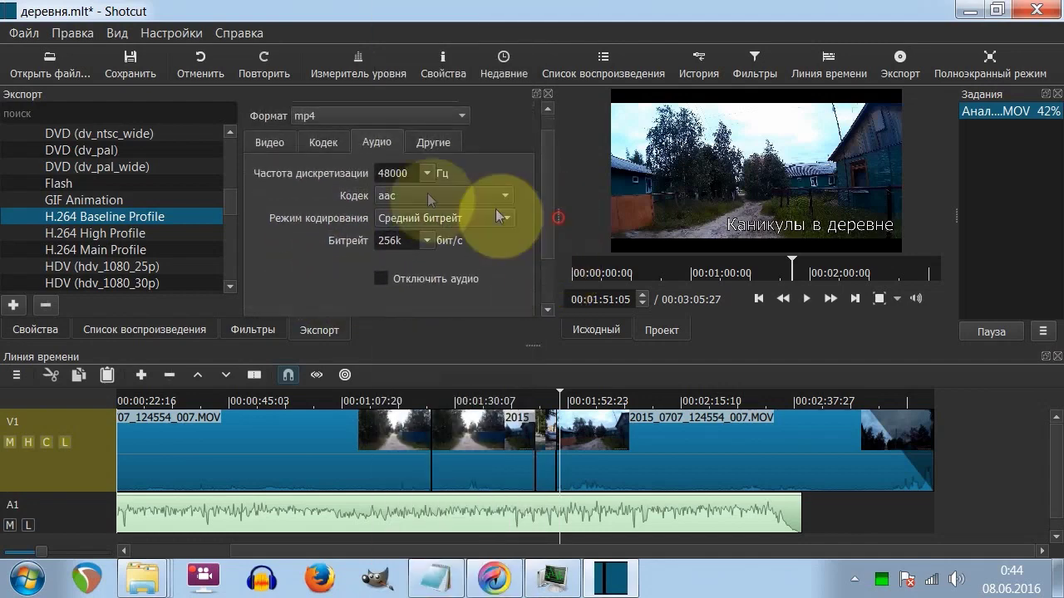
# Export the timeline as Деревня into the Видео folder on drive E and select its export job.
pyautogui.click(269, 140)
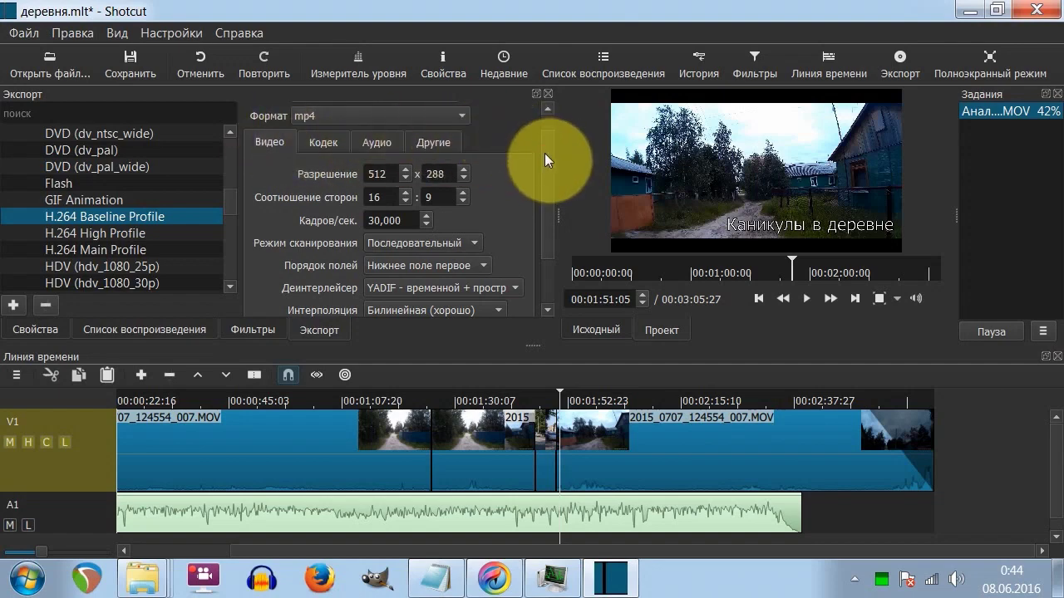
pyautogui.moveTo(544, 153); pyautogui.dragTo(550, 207)
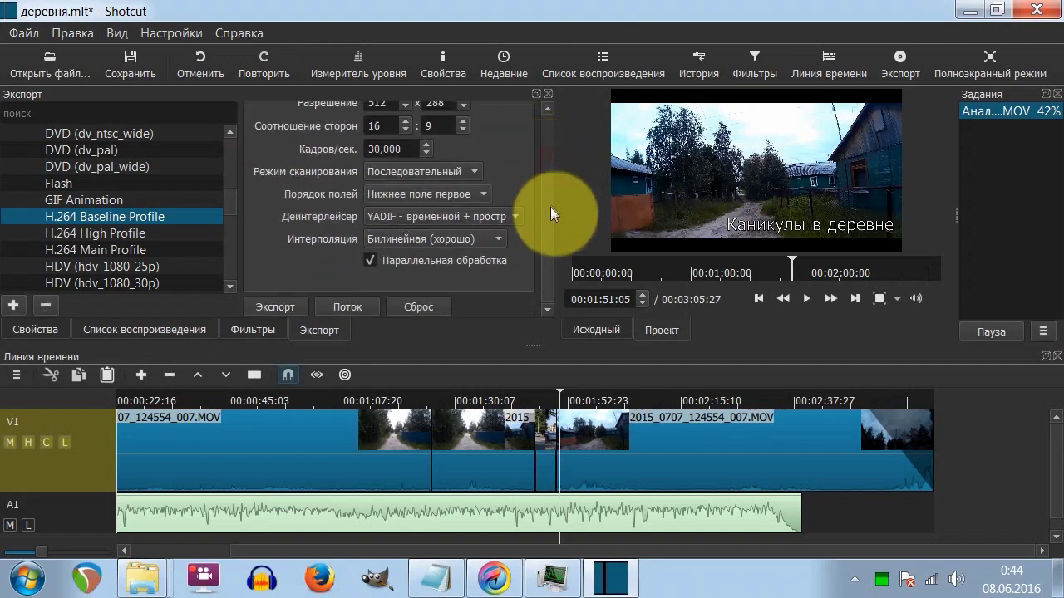
pyautogui.click(268, 304)
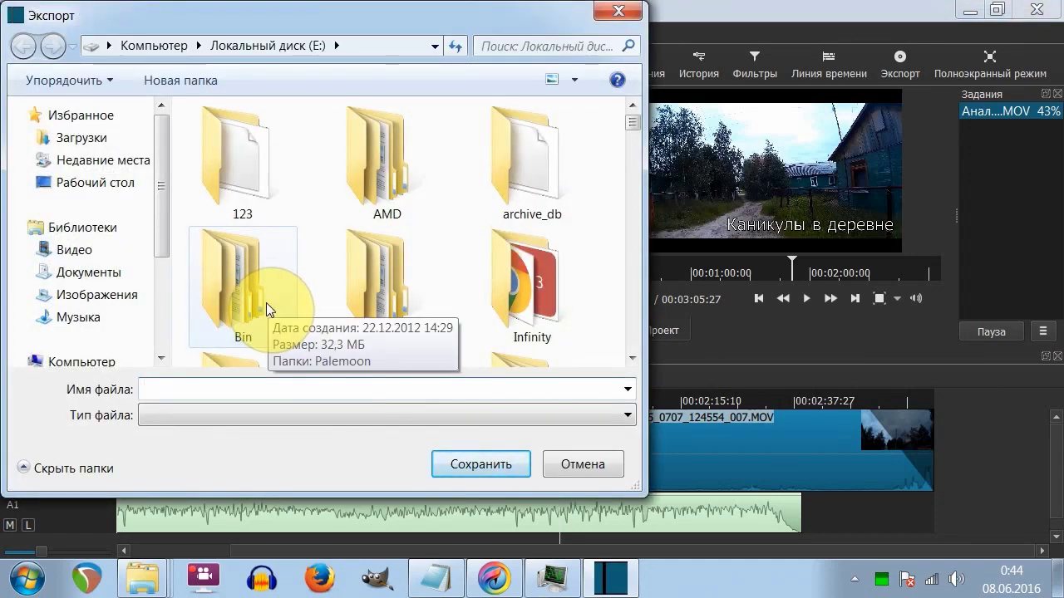
pyautogui.doubleClick(266, 302)
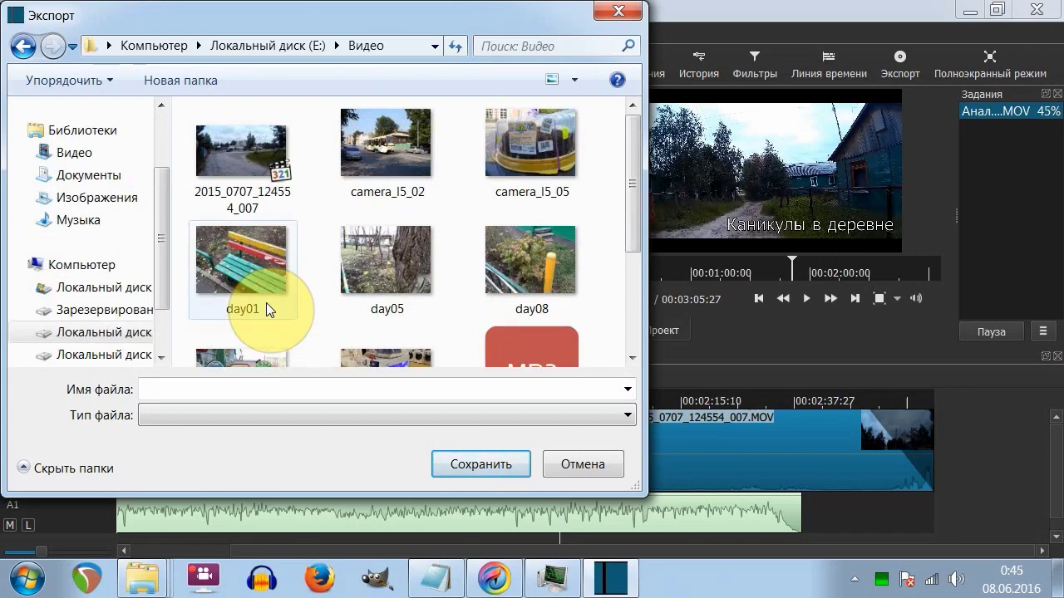
pyautogui.click(239, 385)
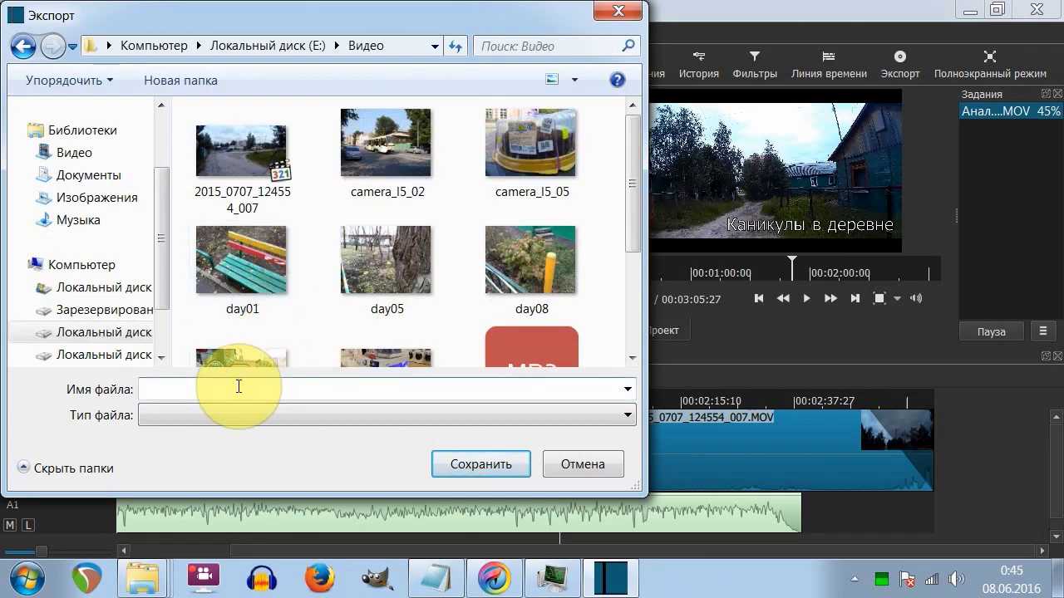
pyautogui.write('Деревня')
pyautogui.click(475, 457)
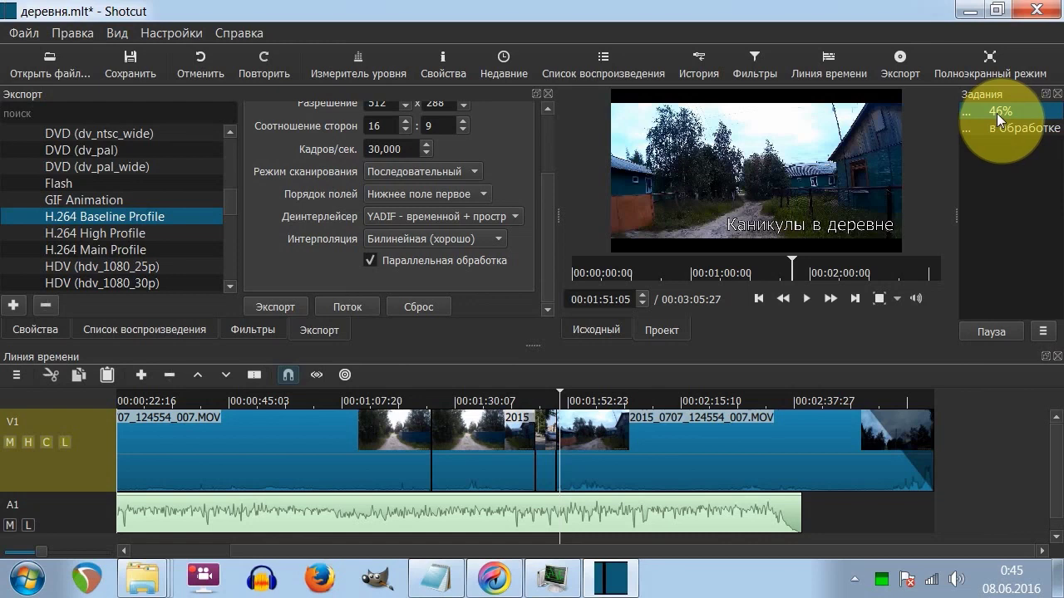
pyautogui.click(1013, 134)
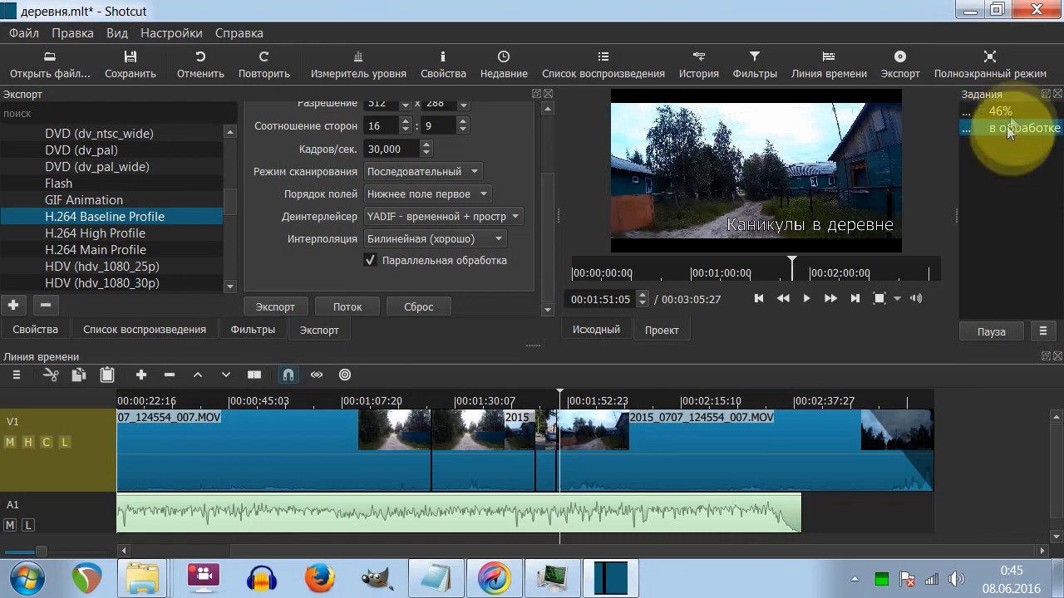
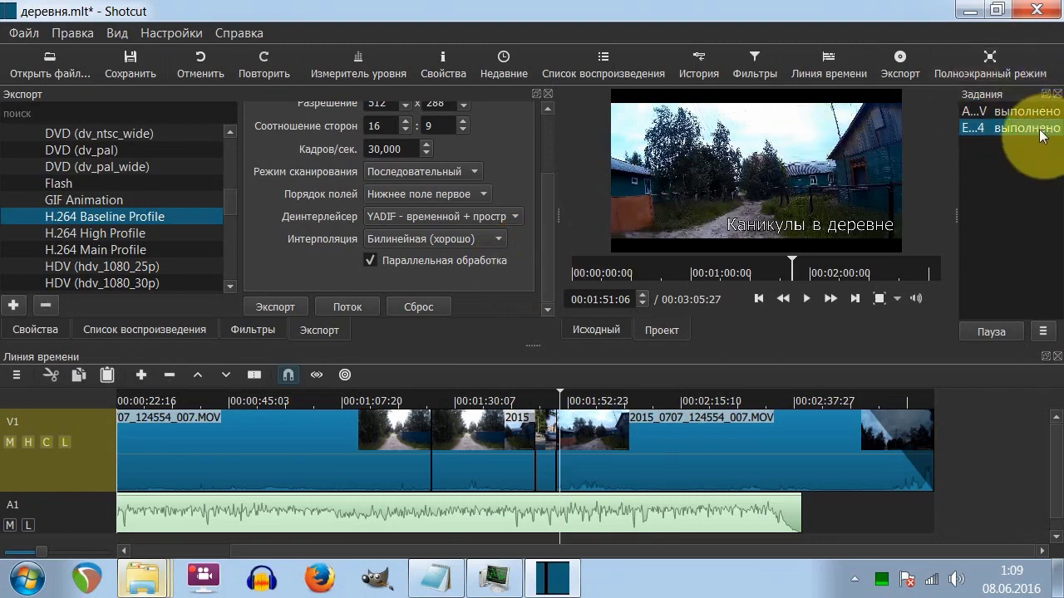
# Set the first visible fragment's Stabilize filter to shakiness 5, accuracy 6 and zoom 21,1 %, and briefly play the preview.
pyautogui.moveTo(551, 205); pyautogui.dragTo(560, 143)
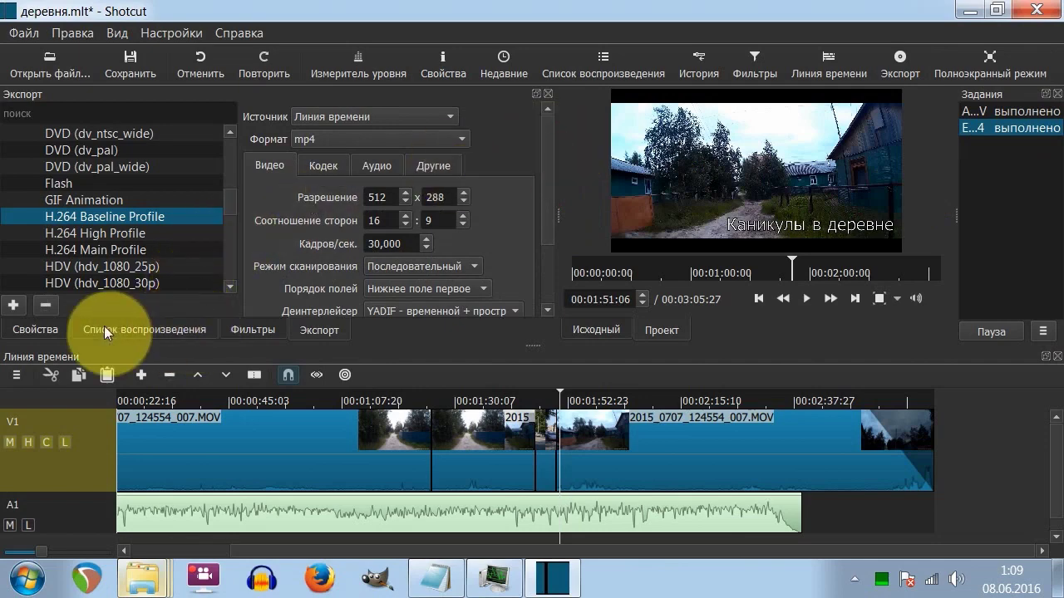
pyautogui.click(243, 329)
pyautogui.click(392, 439)
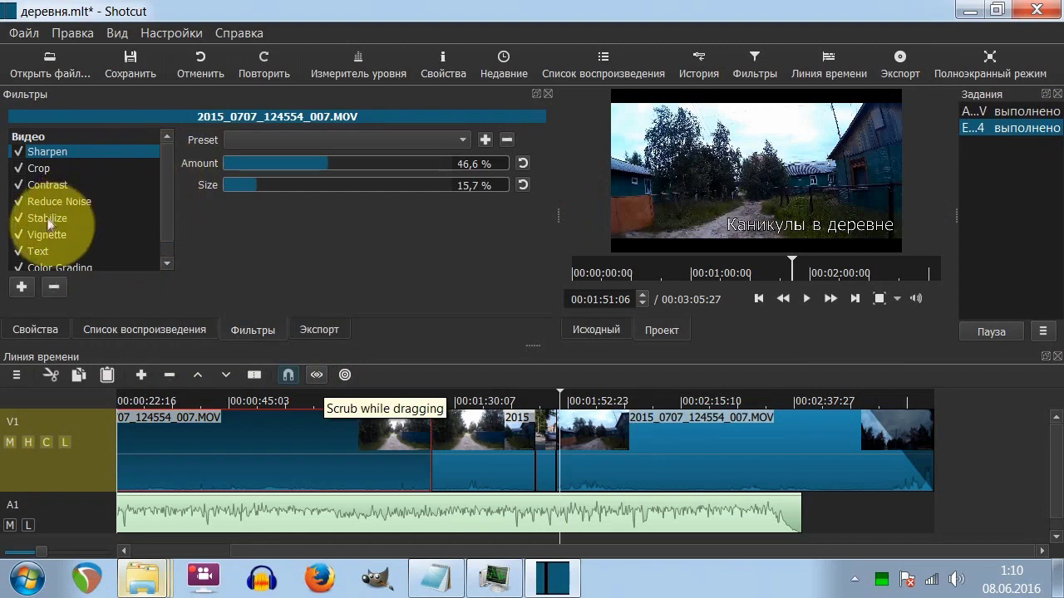
pyautogui.click(46, 219)
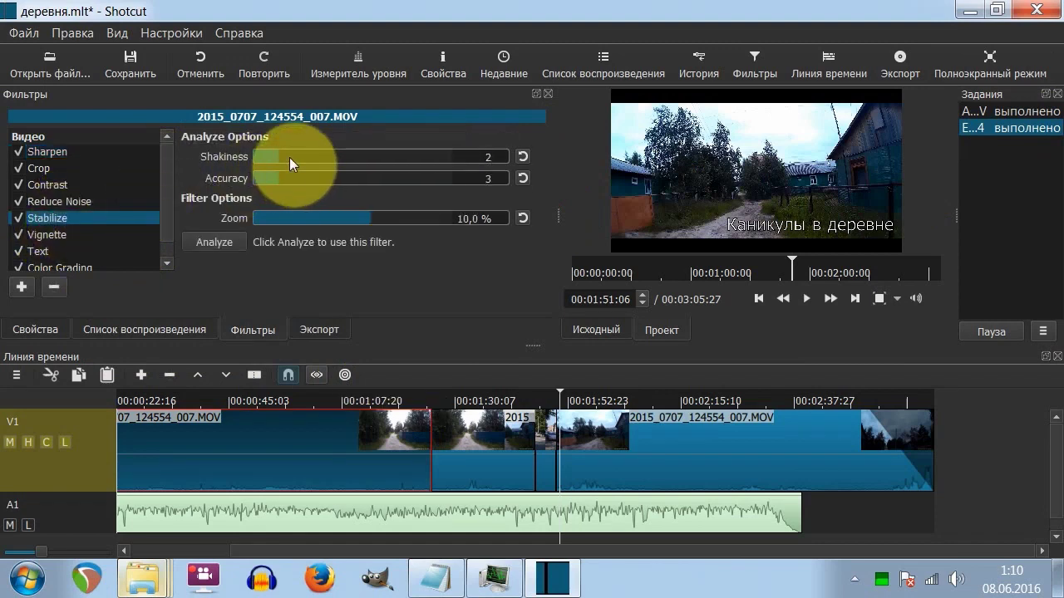
pyautogui.moveTo(289, 156); pyautogui.dragTo(345, 153)
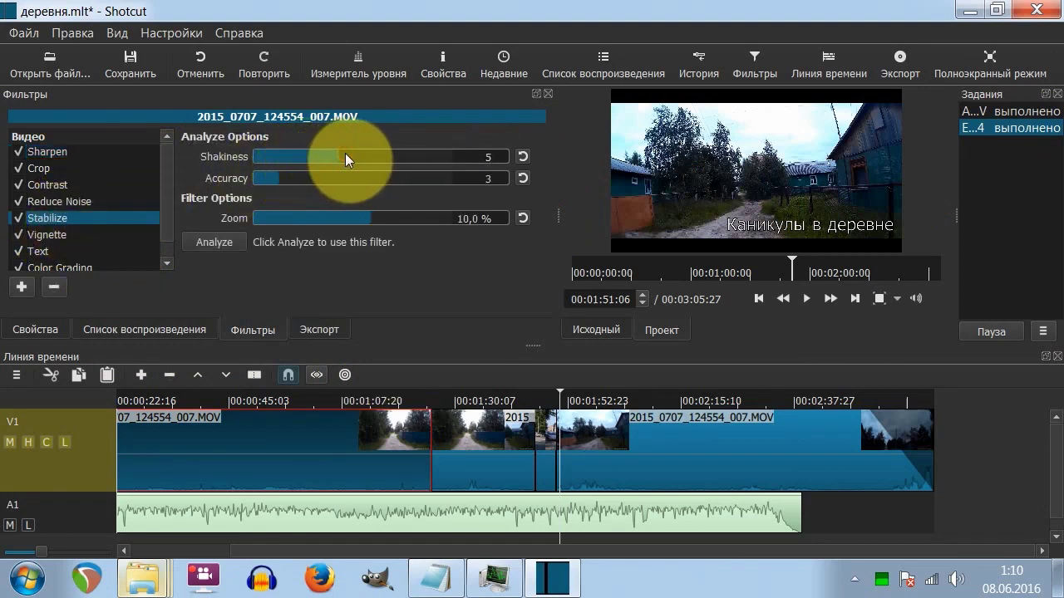
pyautogui.moveTo(342, 216); pyautogui.dragTo(397, 219)
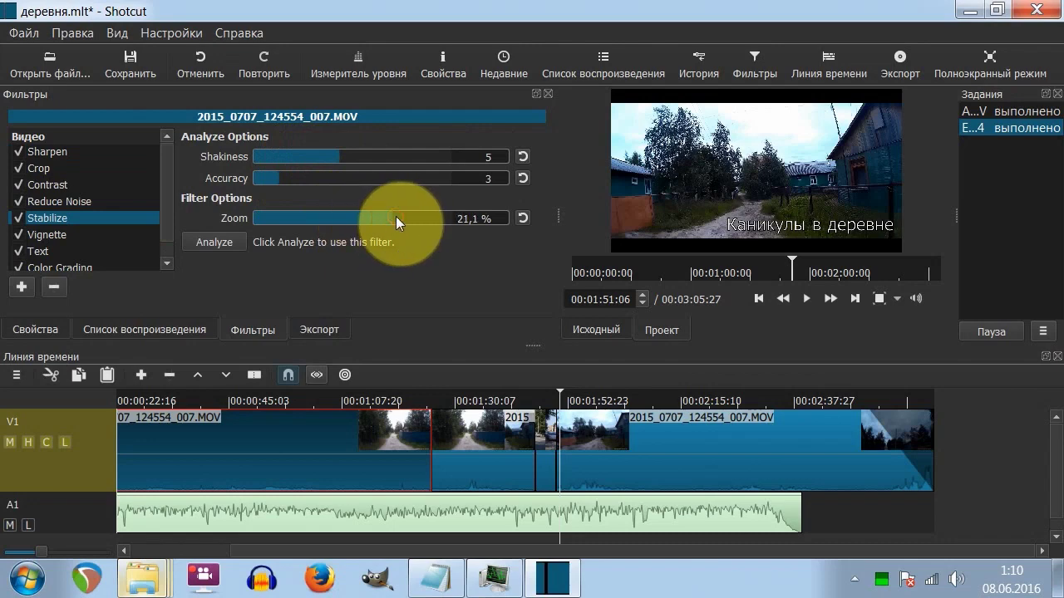
pyautogui.click(320, 181)
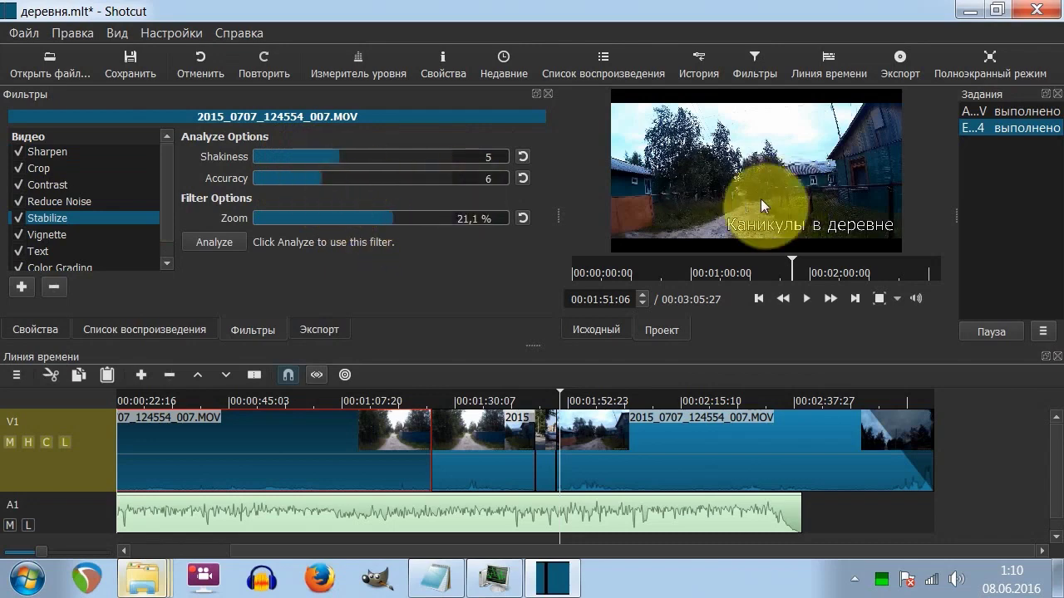
pyautogui.click(807, 302)
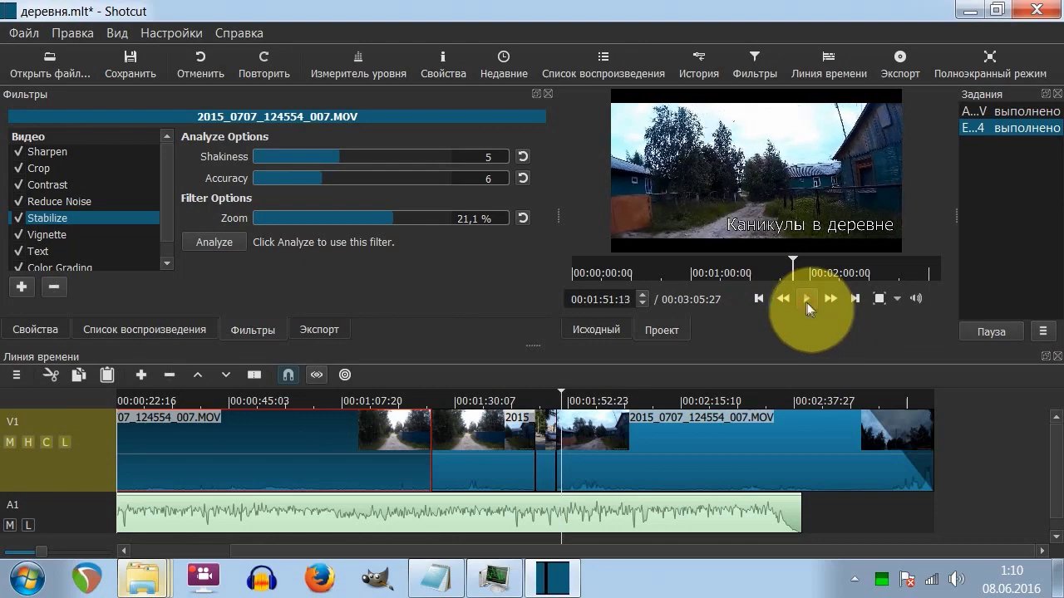
# Try shakiness and accuracy of 2 in the same Stabilize filter and raise both values to 7.
pyautogui.click(303, 155)
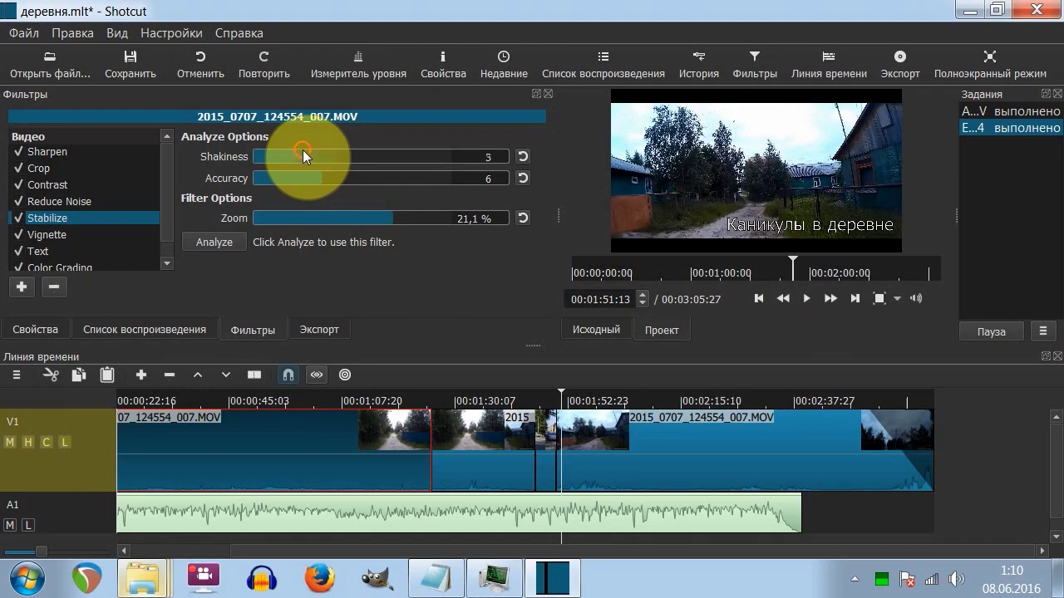
pyautogui.moveTo(302, 150); pyautogui.dragTo(277, 150)
pyautogui.click(272, 180)
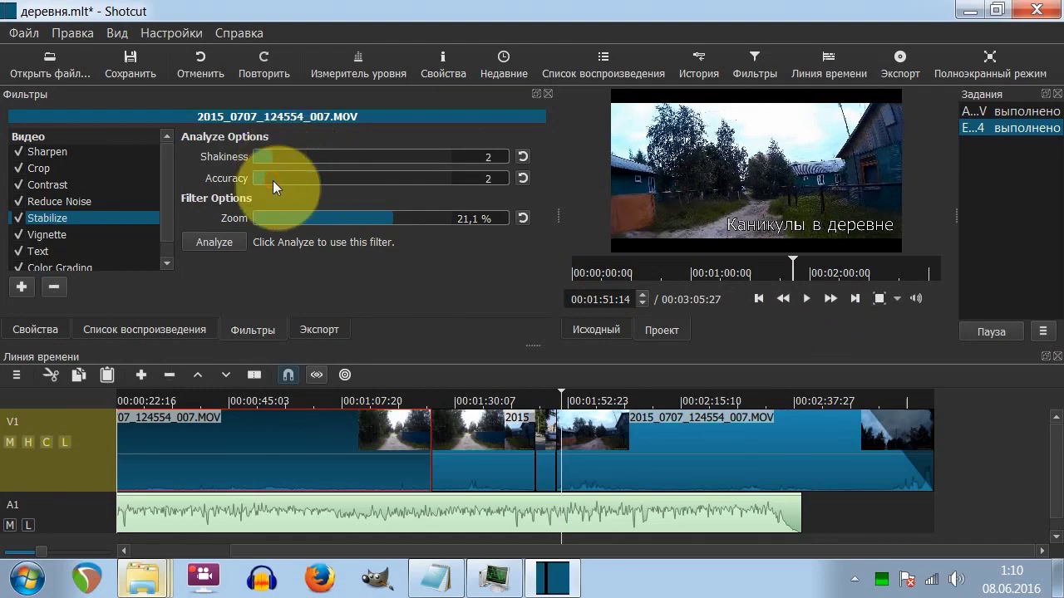
pyautogui.click(349, 156)
pyautogui.moveTo(349, 156); pyautogui.dragTo(380, 155)
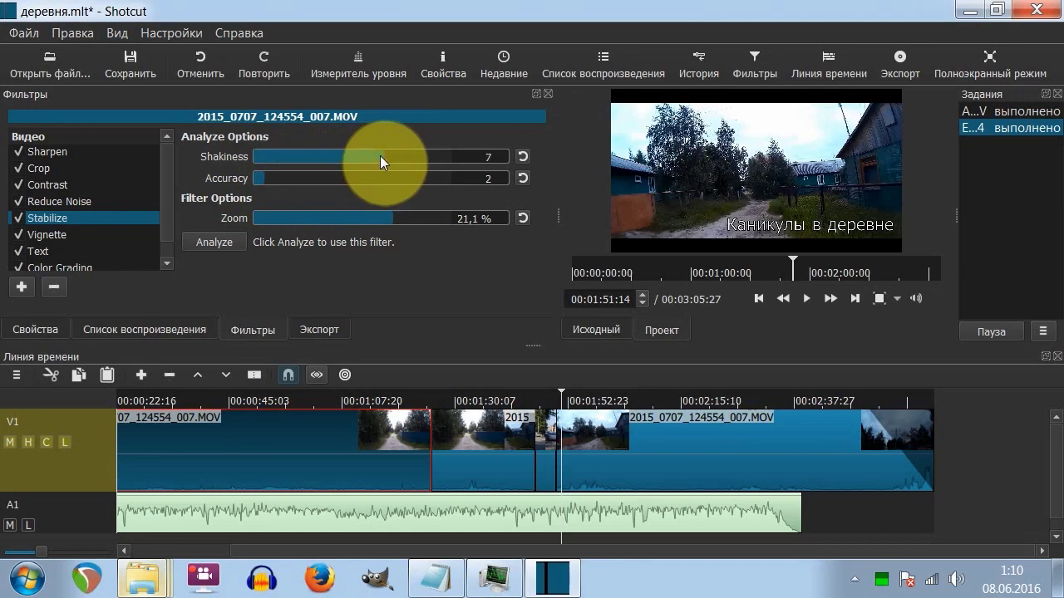
pyautogui.click(341, 175)
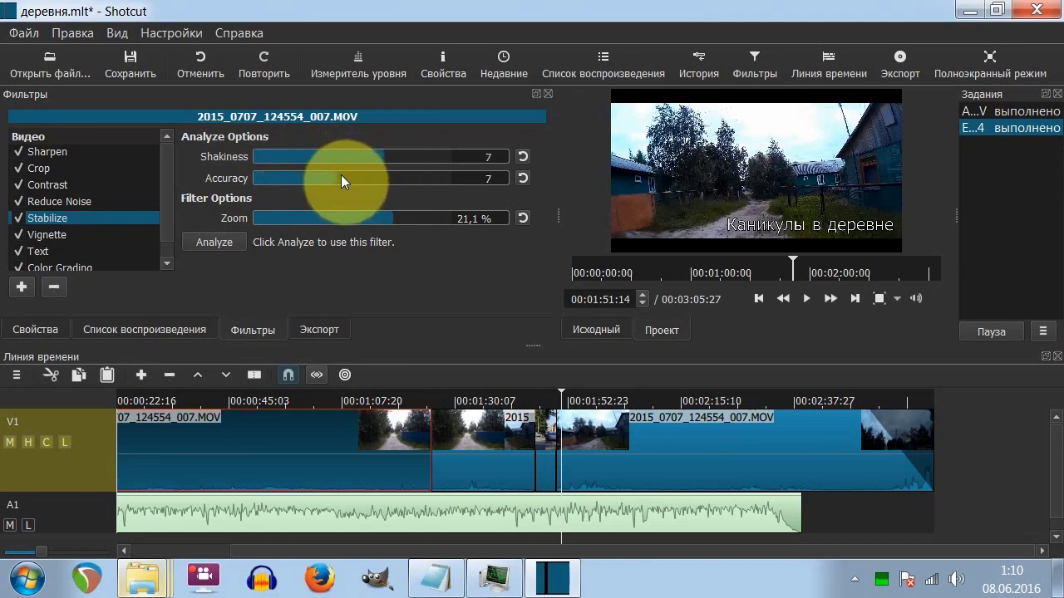
# Set the next fragment's Stabilize filter to shakiness 4, accuracy 5 and zoom 15,7 %.
pyautogui.click(490, 433)
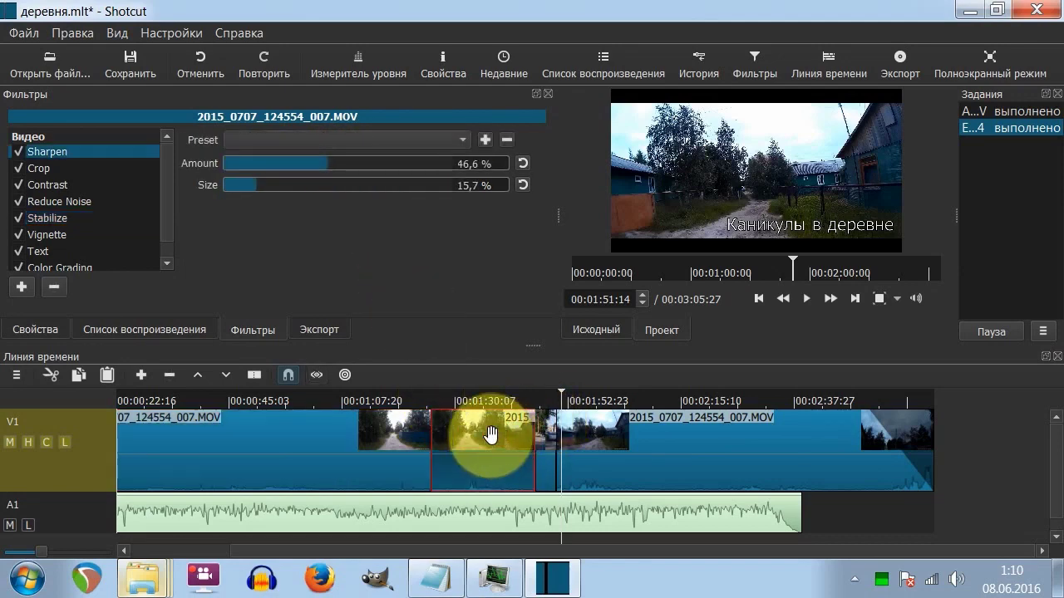
pyautogui.click(48, 218)
pyautogui.click(315, 157)
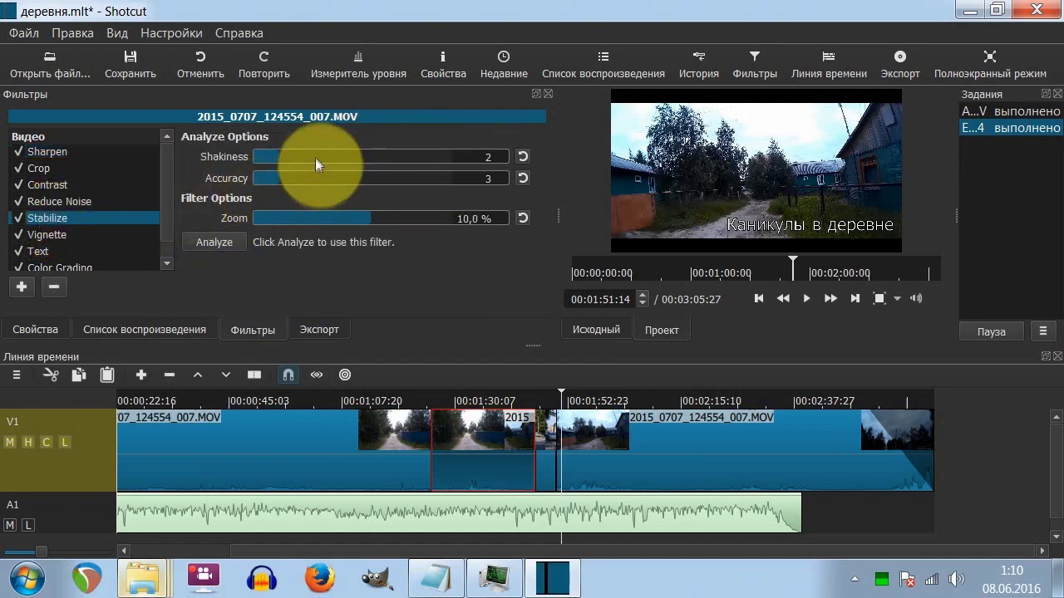
pyautogui.click(303, 152)
pyautogui.click(344, 178)
pyautogui.click(382, 218)
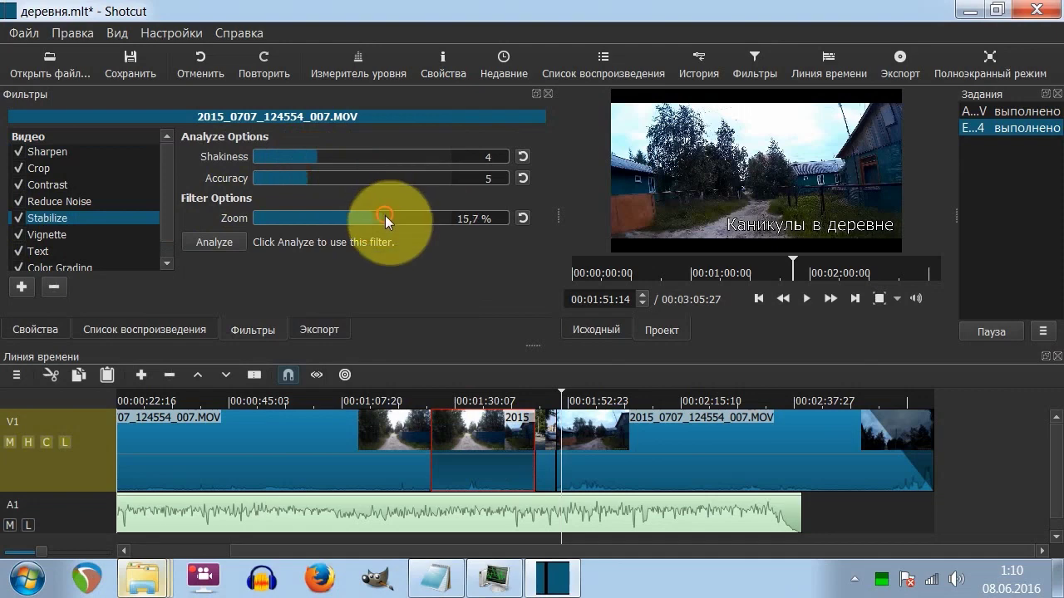
# Start the stabilization analysis of the fragment, storing its results over the existing 2.stab file.
pyautogui.click(217, 243)
pyautogui.click(232, 187)
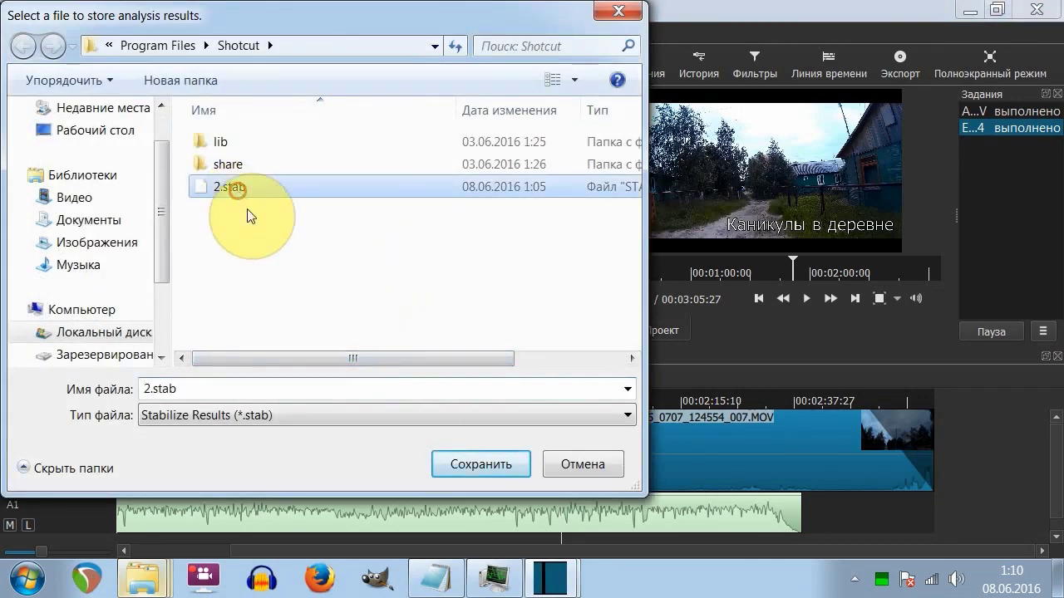
pyautogui.click(465, 462)
pyautogui.click(603, 295)
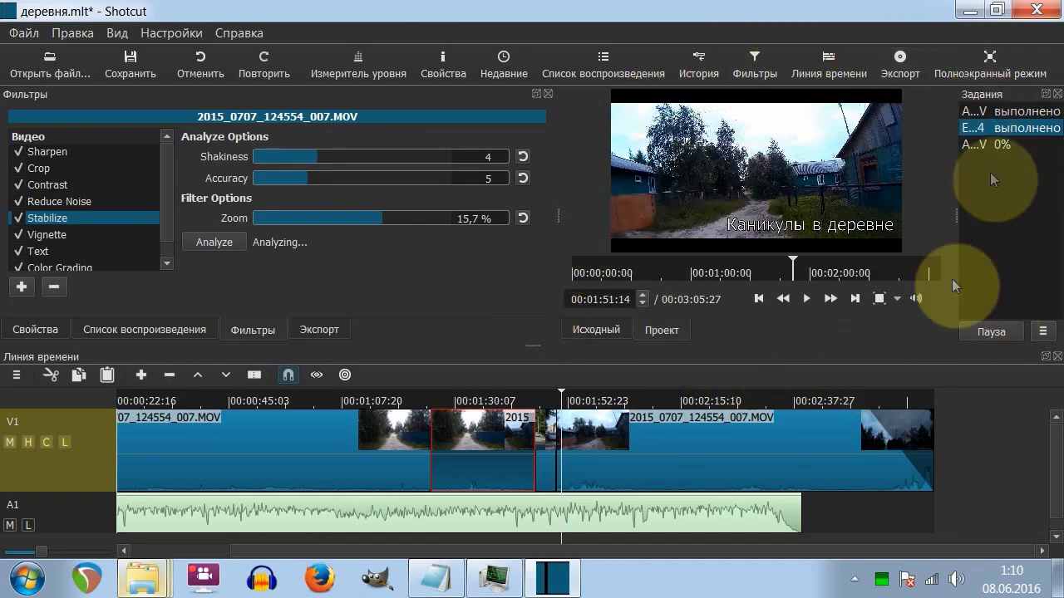
# Switch to the Видео folder in Windows Explorer and check the detailed video and audio properties of the exported Деревня file.
pyautogui.moveTo(143, 580)
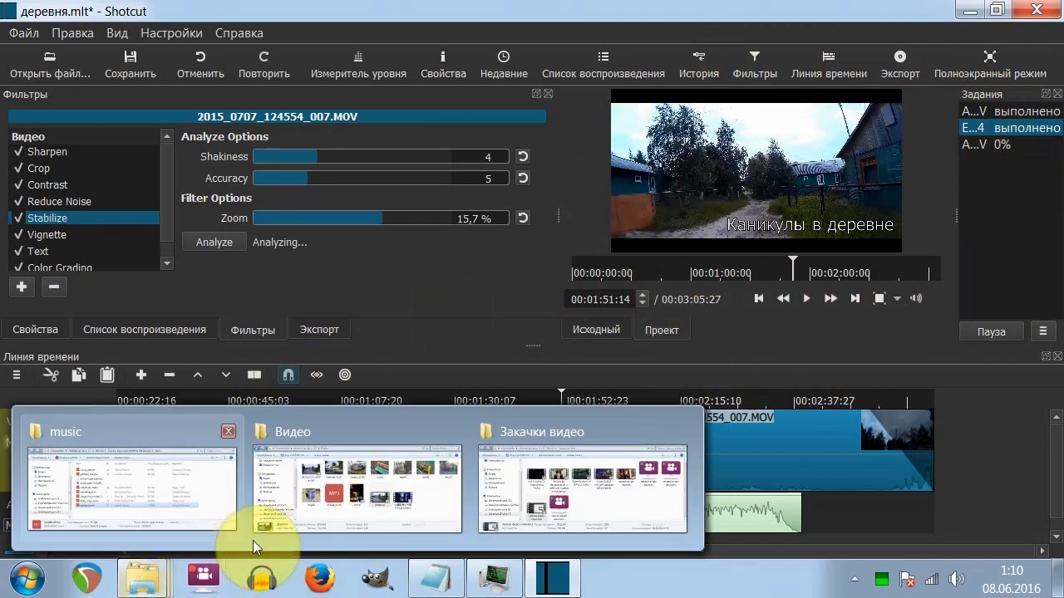
pyautogui.click(337, 503)
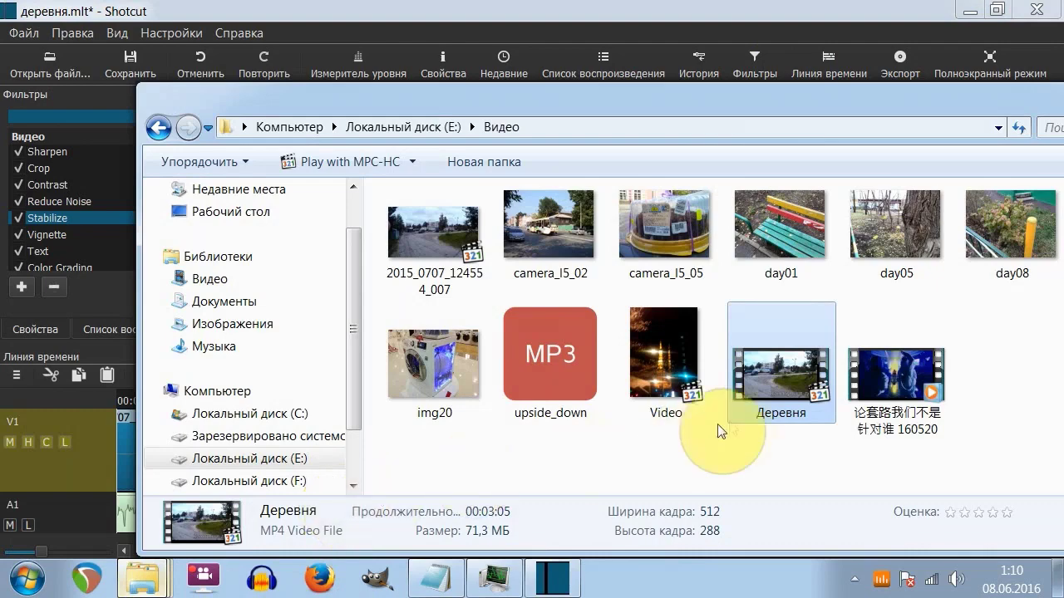
pyautogui.moveTo(761, 97); pyautogui.dragTo(665, 60)
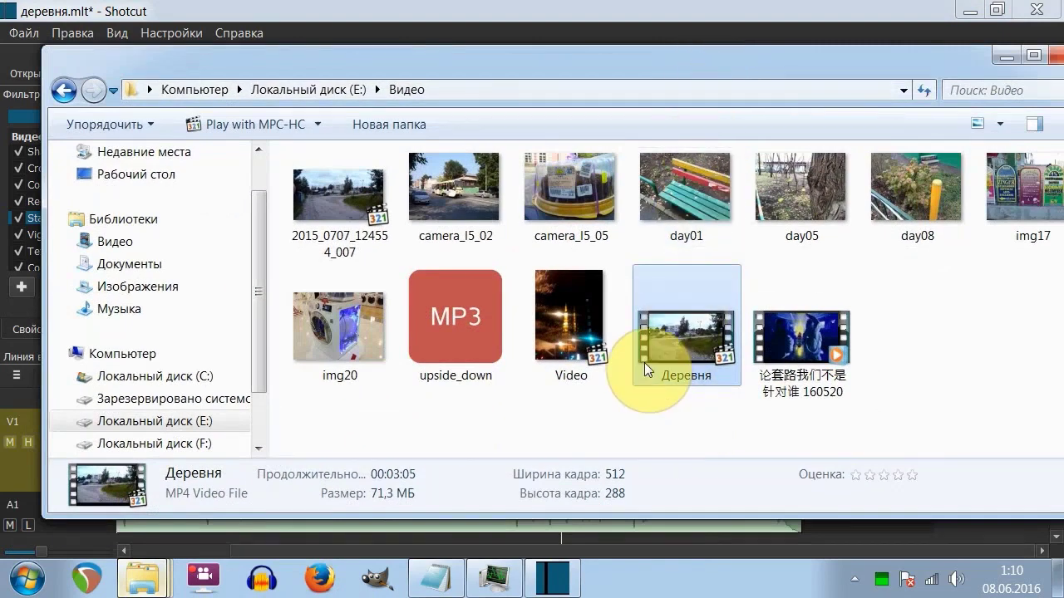
pyautogui.moveTo(662, 342); pyautogui.dragTo(690, 345)
pyautogui.rightClick(693, 345)
pyautogui.click(731, 544)
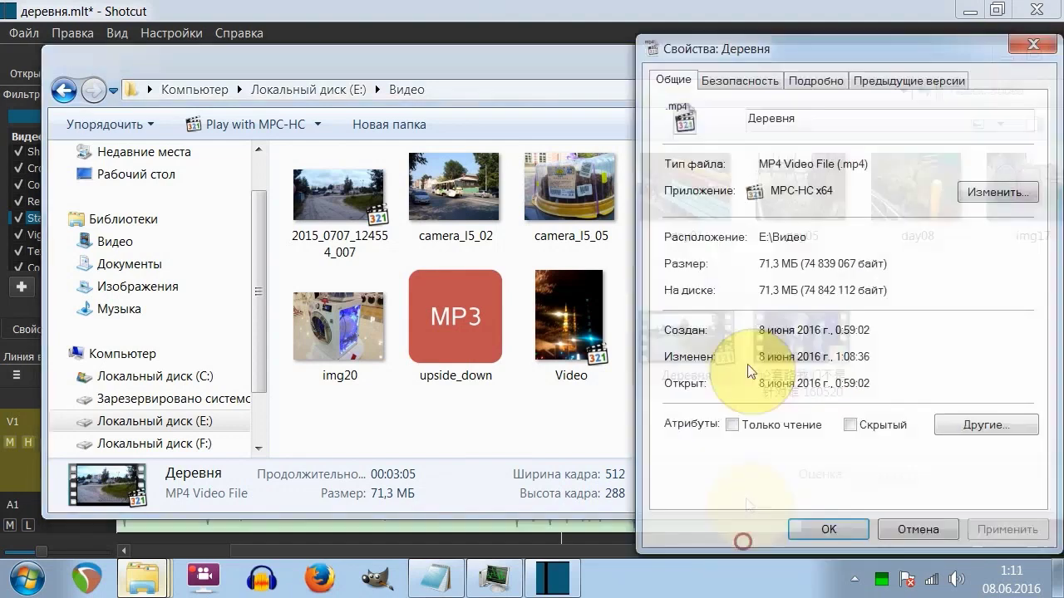
pyautogui.click(815, 81)
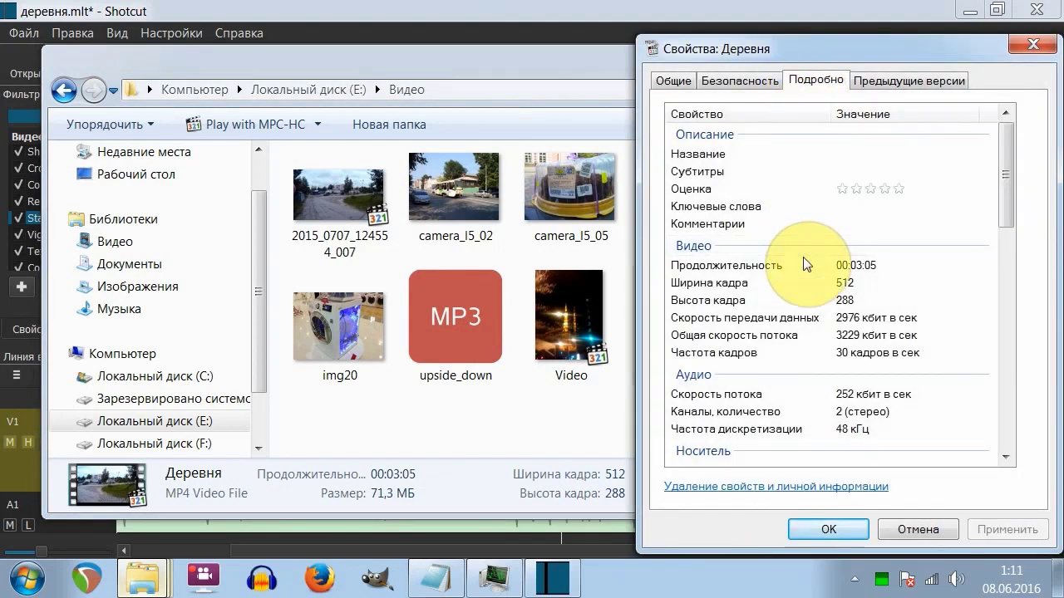
pyautogui.click(844, 282)
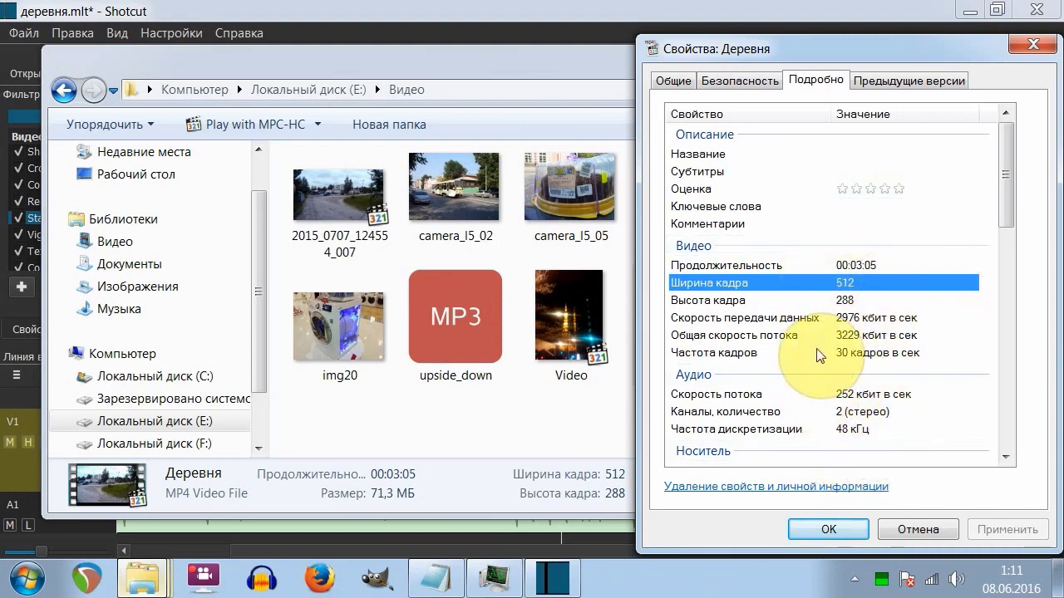
pyautogui.click(912, 530)
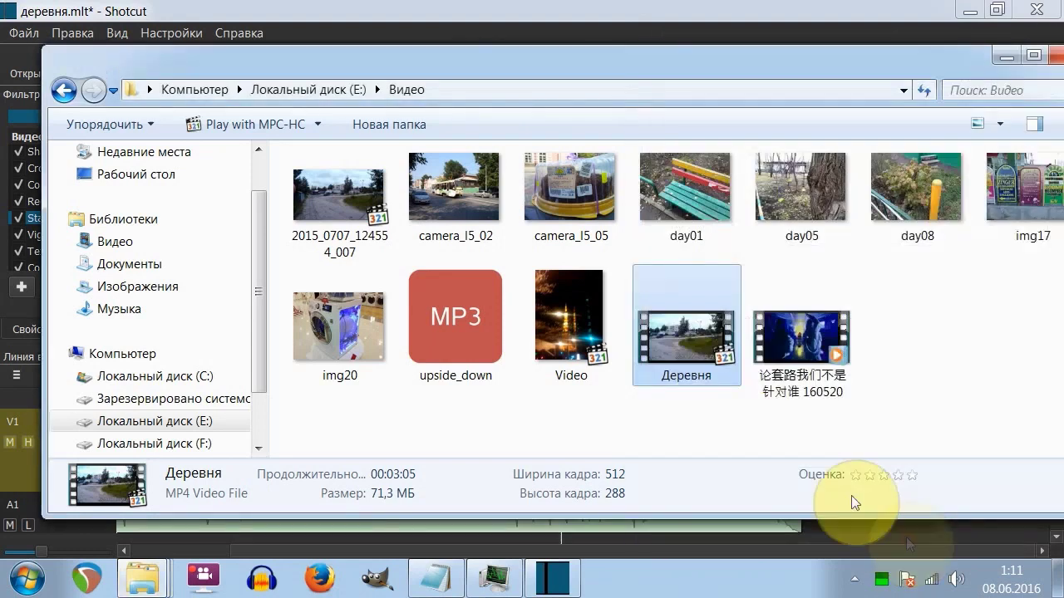
# Open the exported Деревня video in MPC-HC, watch it full screen and pause the playback.
pyautogui.doubleClick(682, 345)
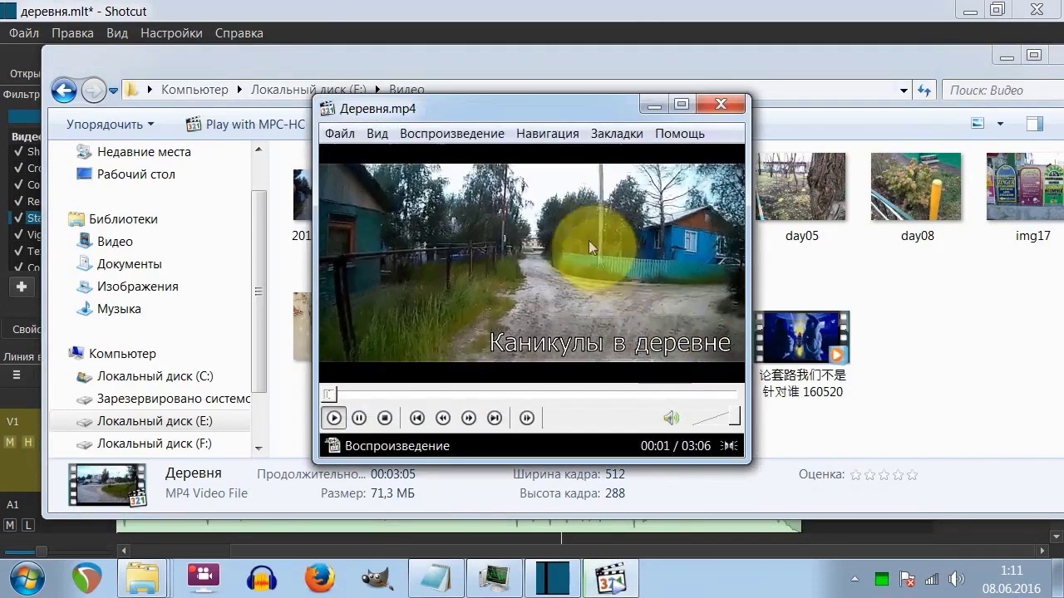
pyautogui.doubleClick(586, 235)
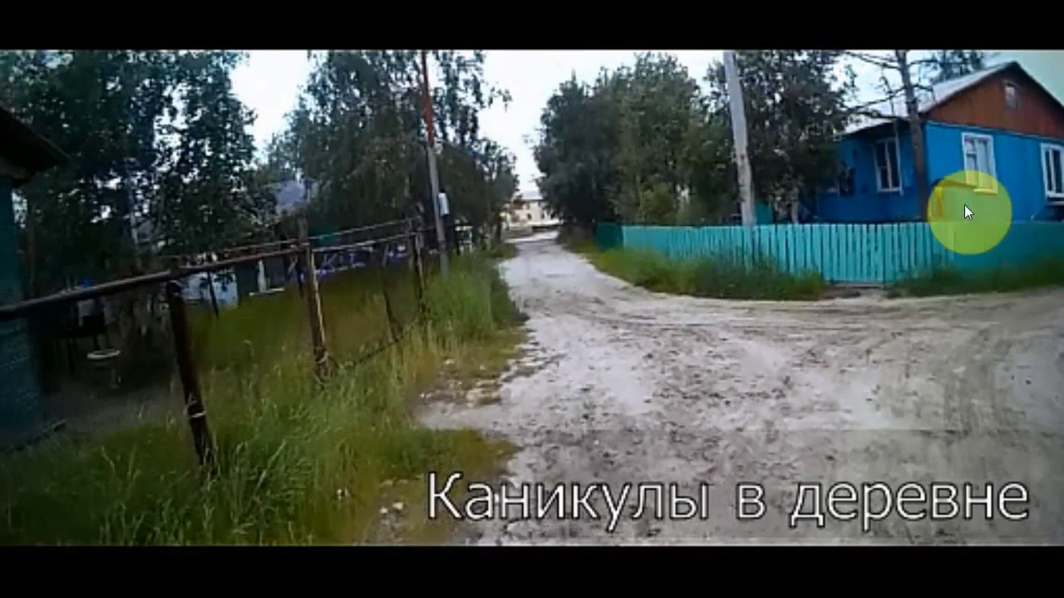
pyautogui.click(429, 271)
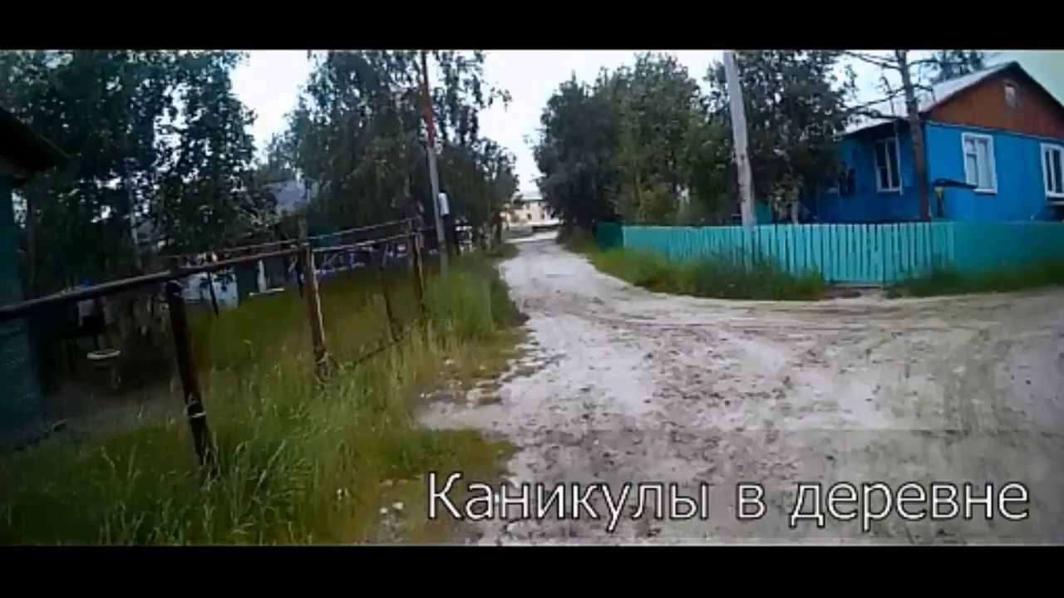